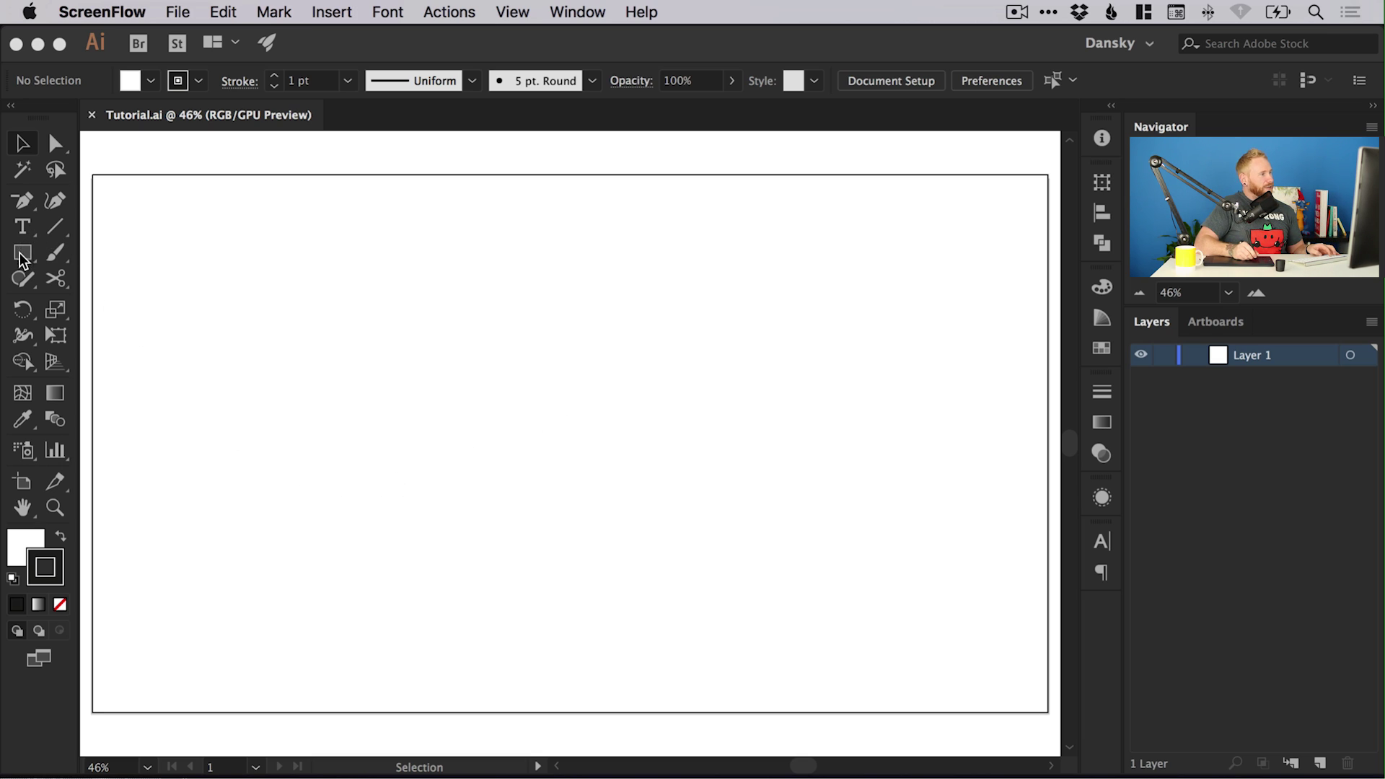
- Draw a rough rectangle across the artboard, then delete it
click(204, 261)
click(19, 254)
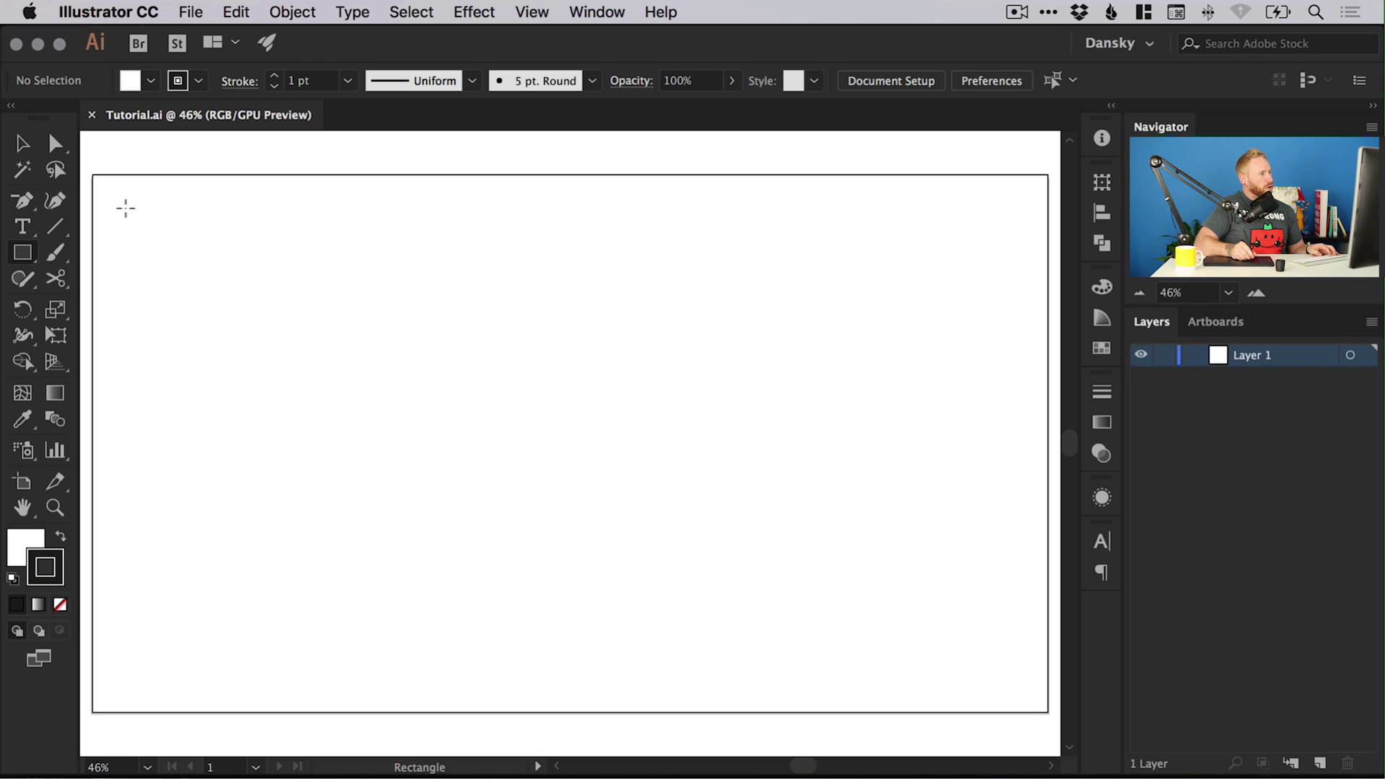
drag(126, 207, 1010, 682)
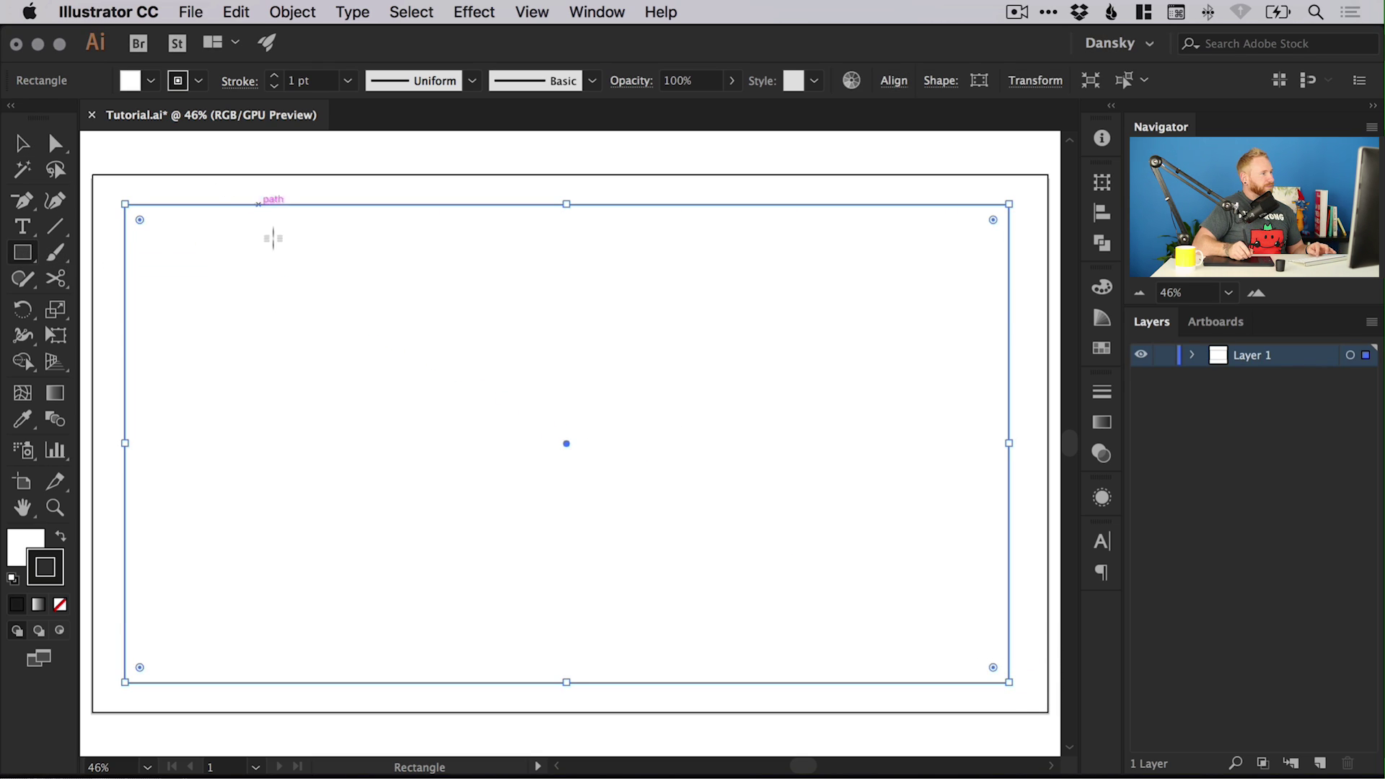
key(v)
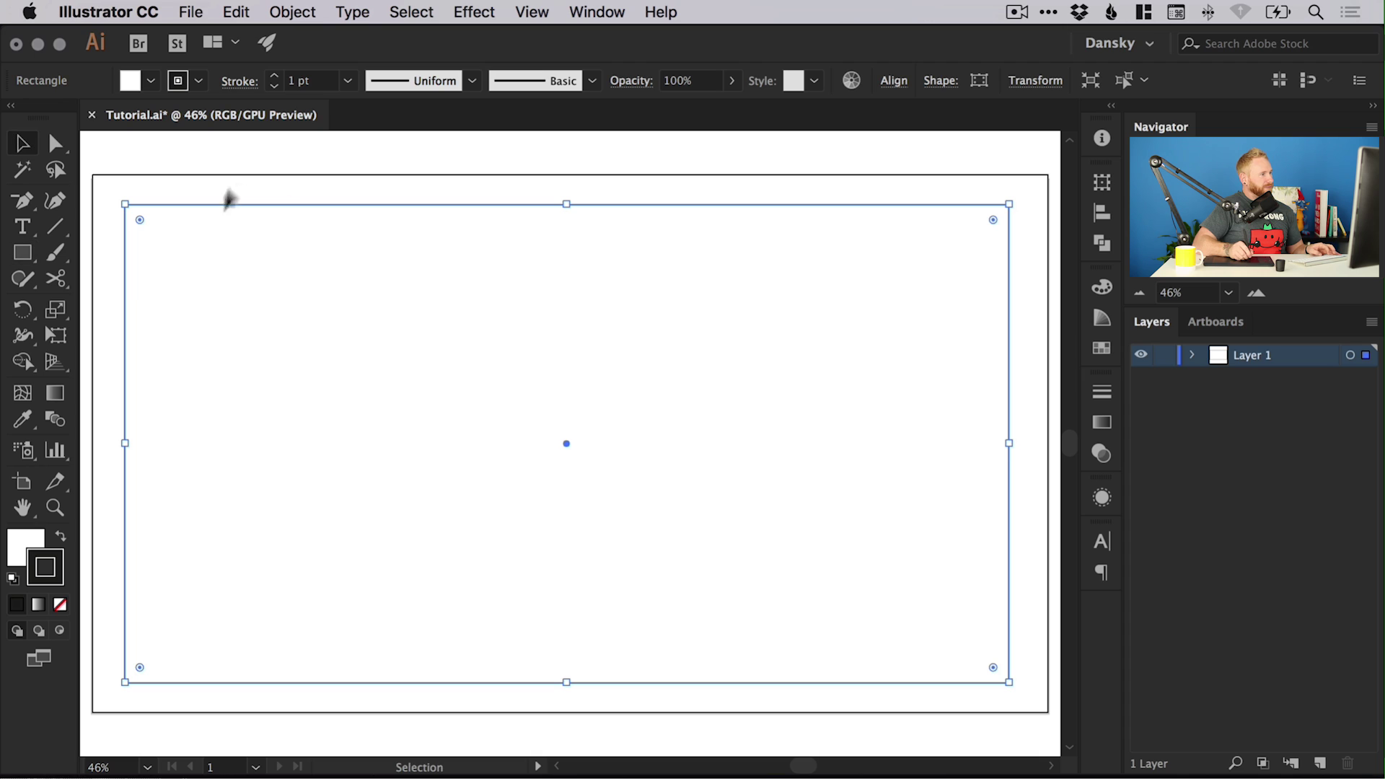
key(BackSpace)
- Create an exact 1920 × 1080 px rectangle with the Rectangle tool
click(22, 252)
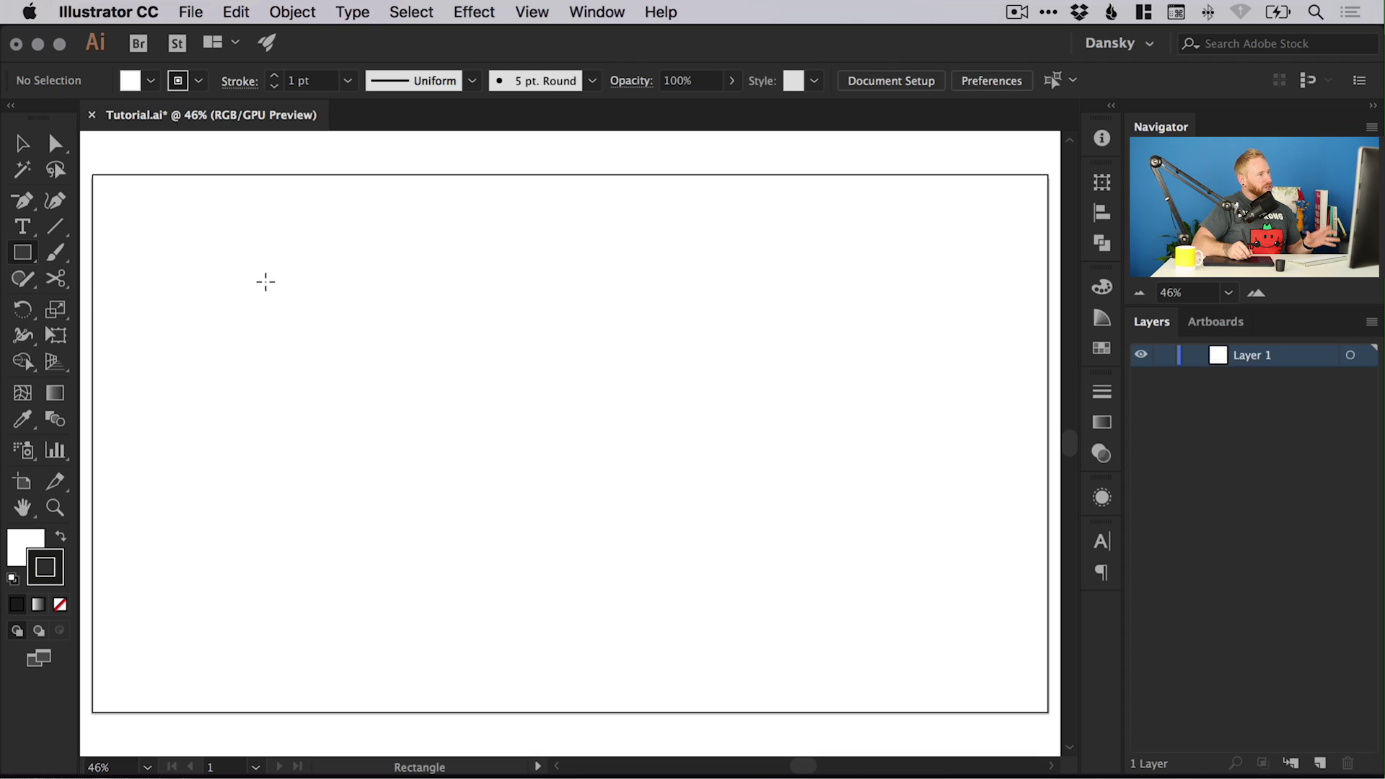
click(263, 275)
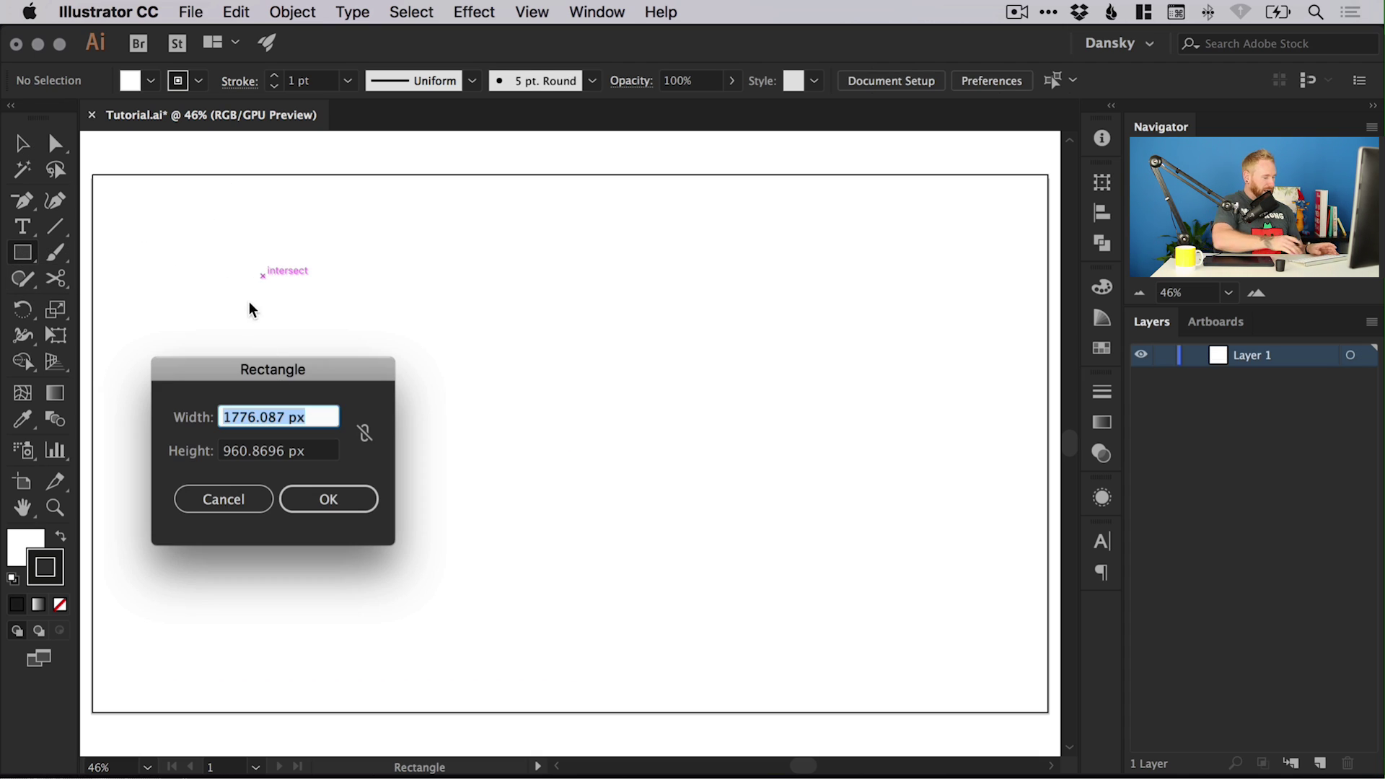
text(1920)
key(Tab)
text(10)
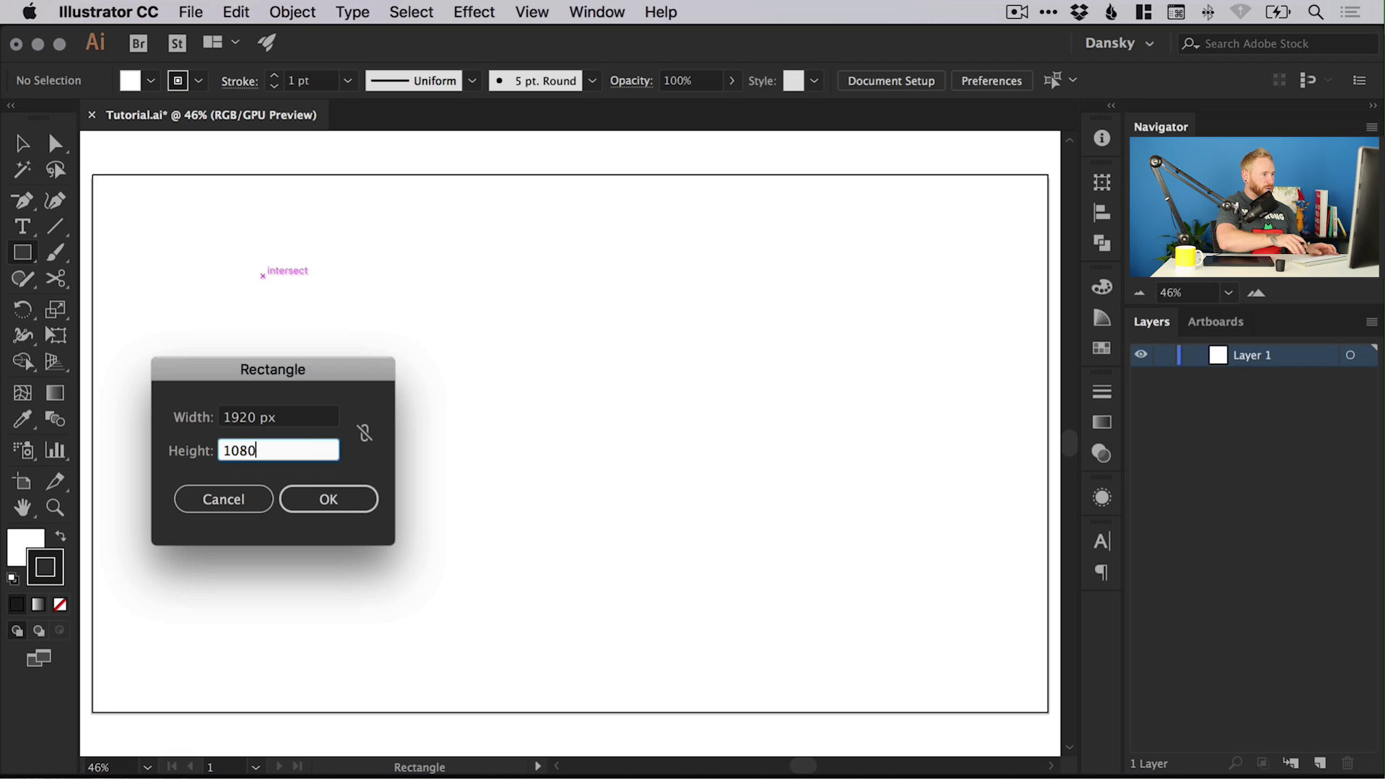
key(Tab)
click(356, 494)
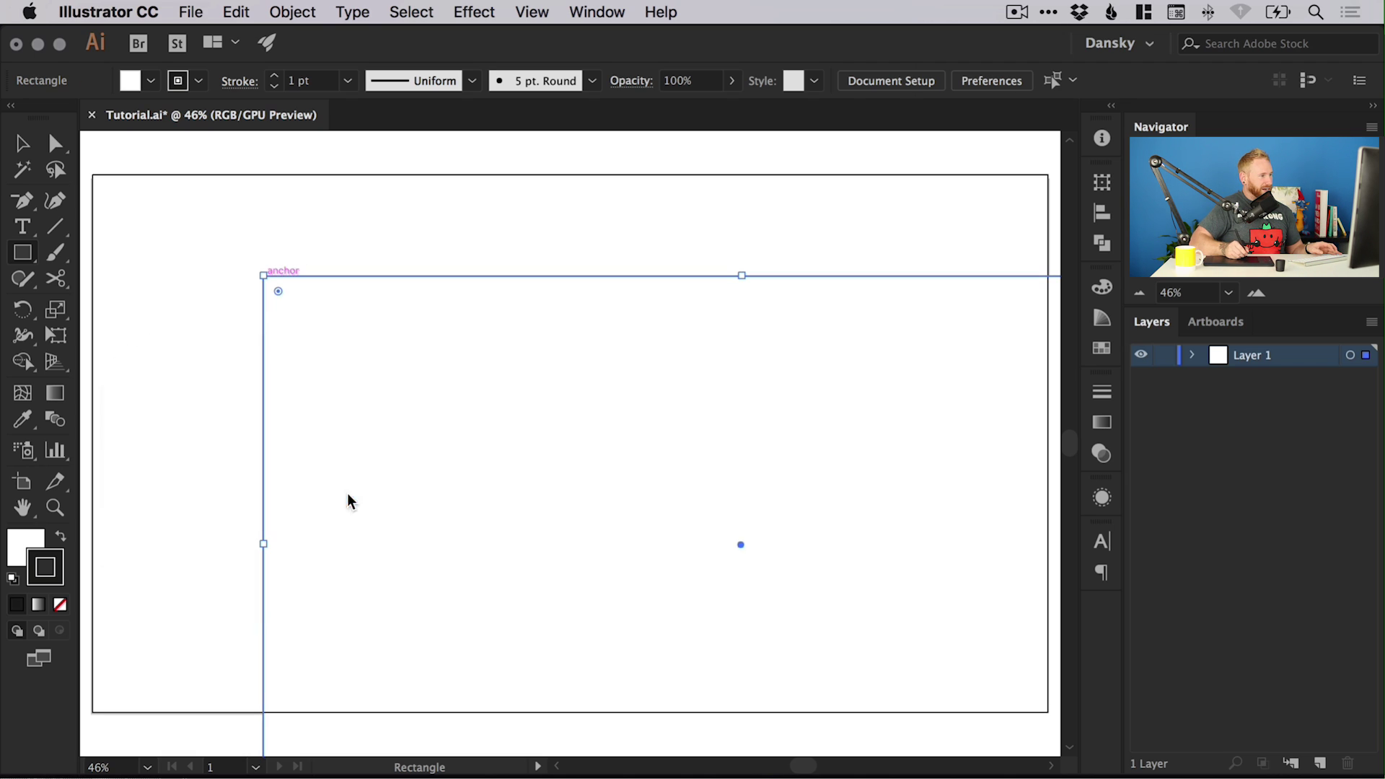
- Fill the rectangle black (000000), set its stroke to None, and align it to the artboard
click(22, 143)
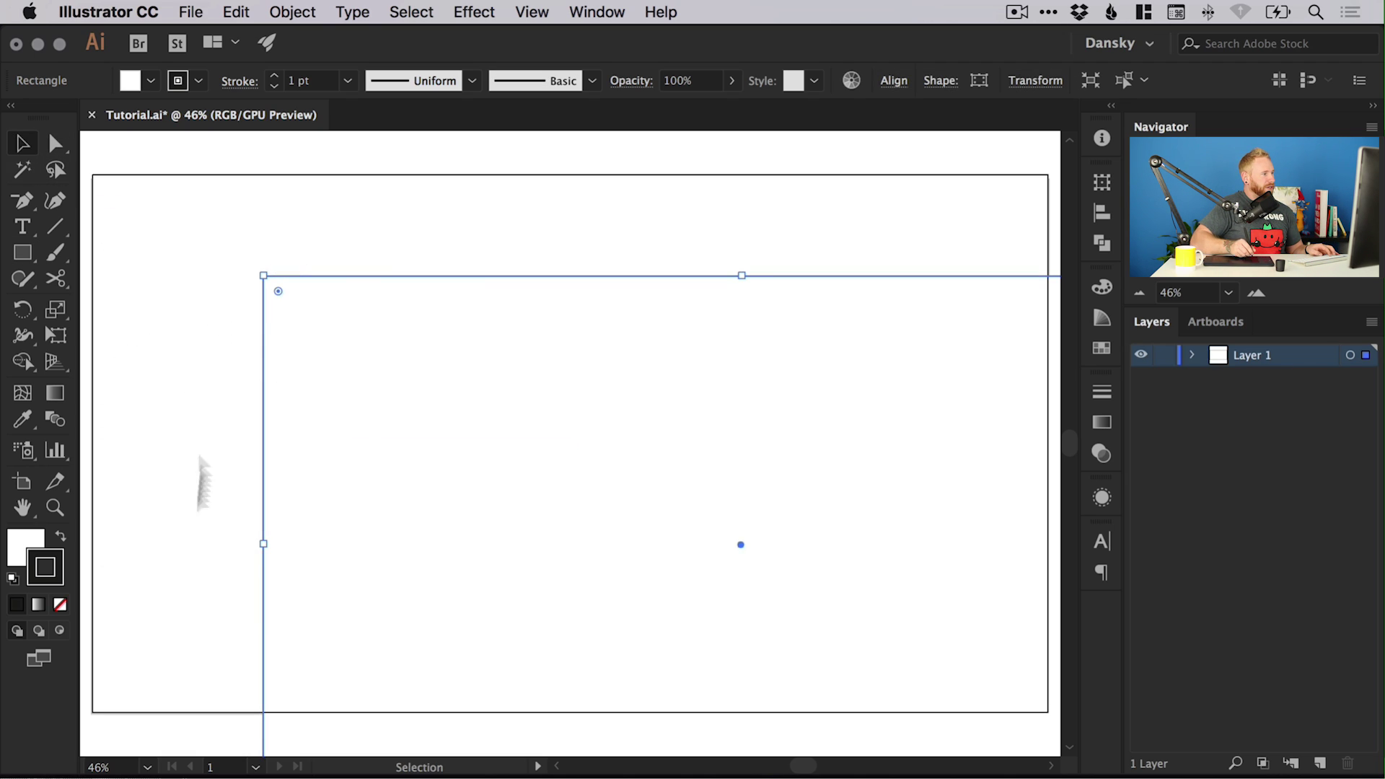
double_click(23, 546)
drag(653, 503, 638, 557)
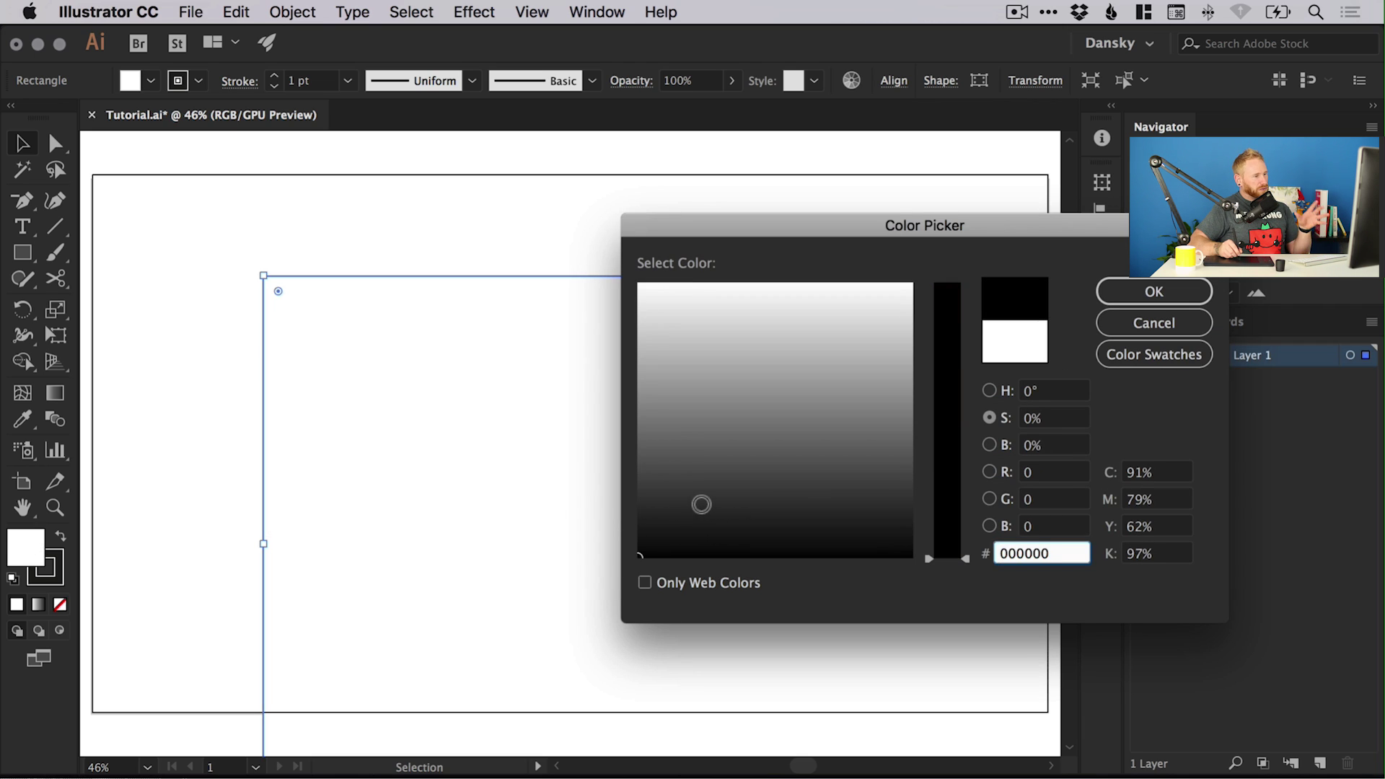
click(1145, 304)
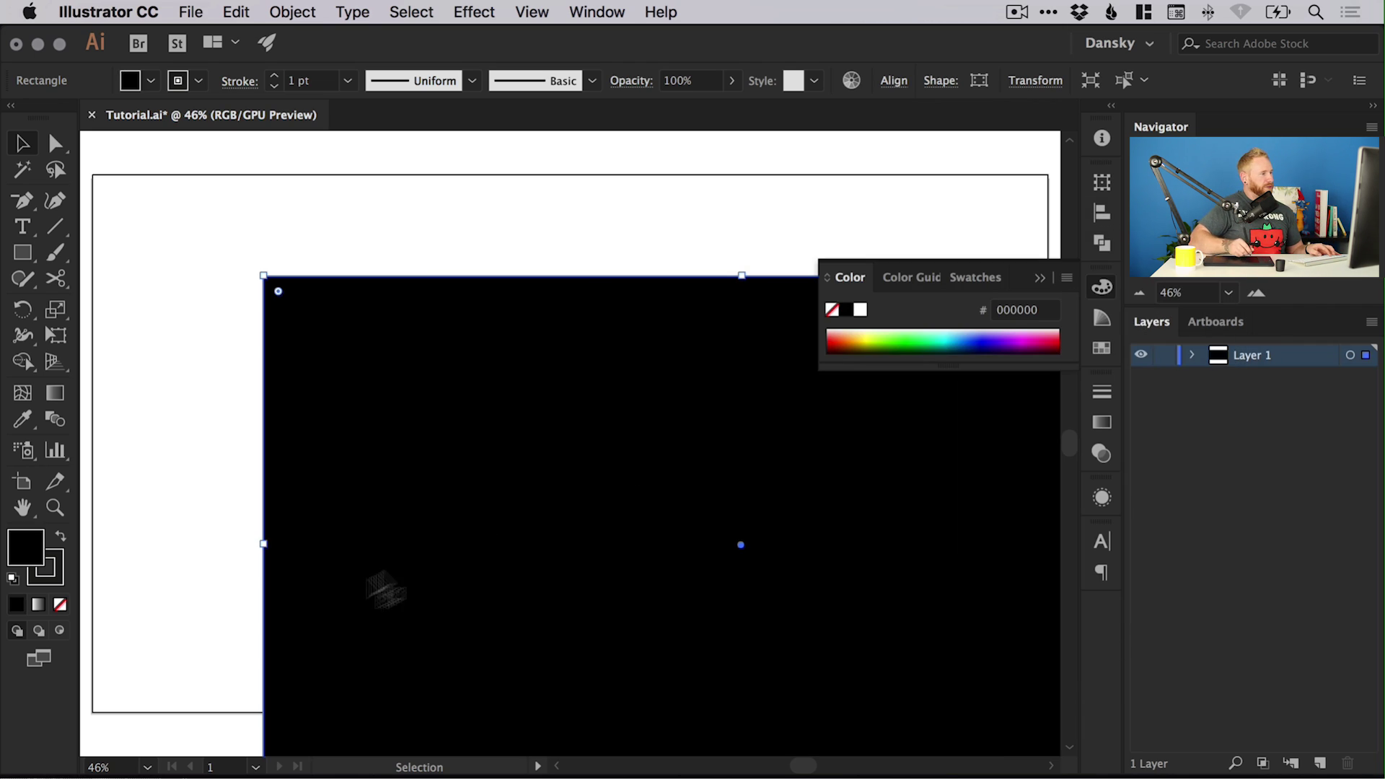
click(60, 605)
click(238, 480)
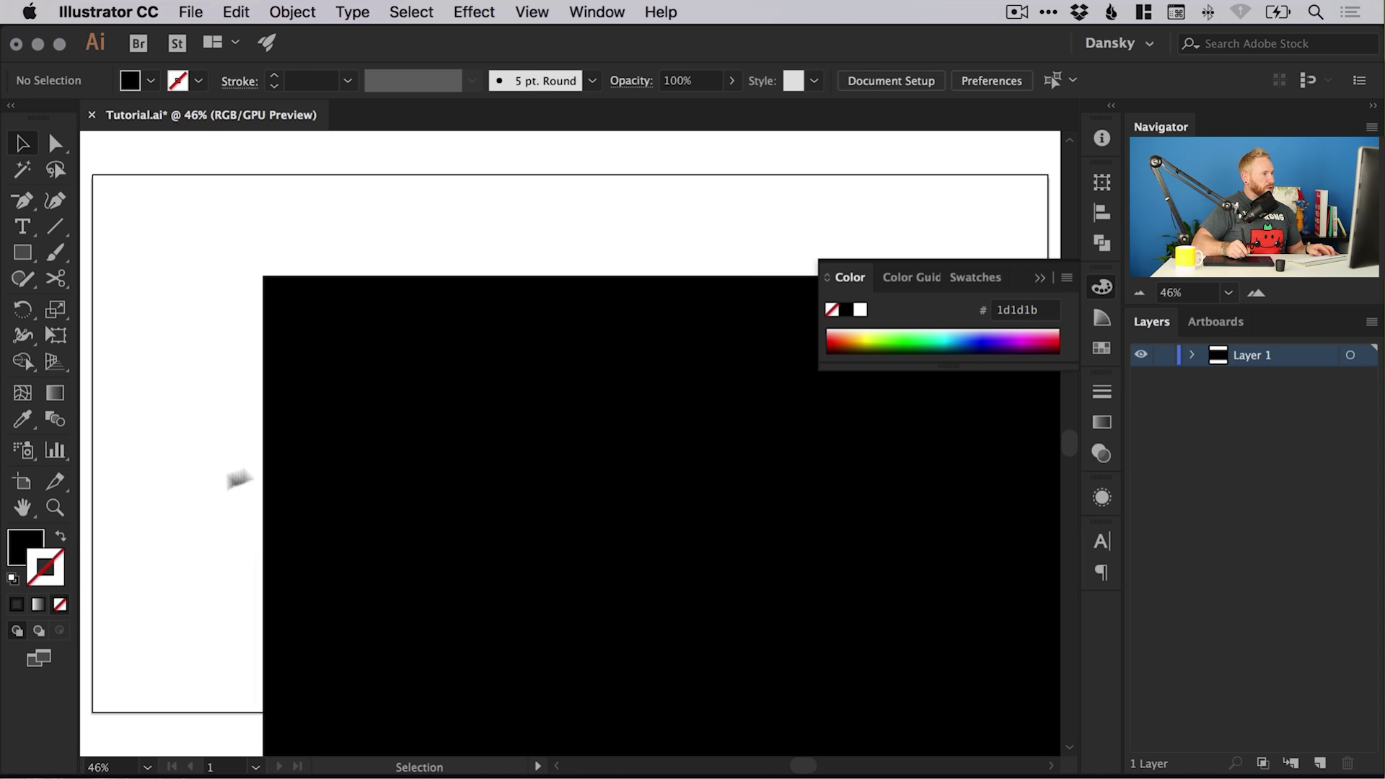
drag(401, 435, 243, 340)
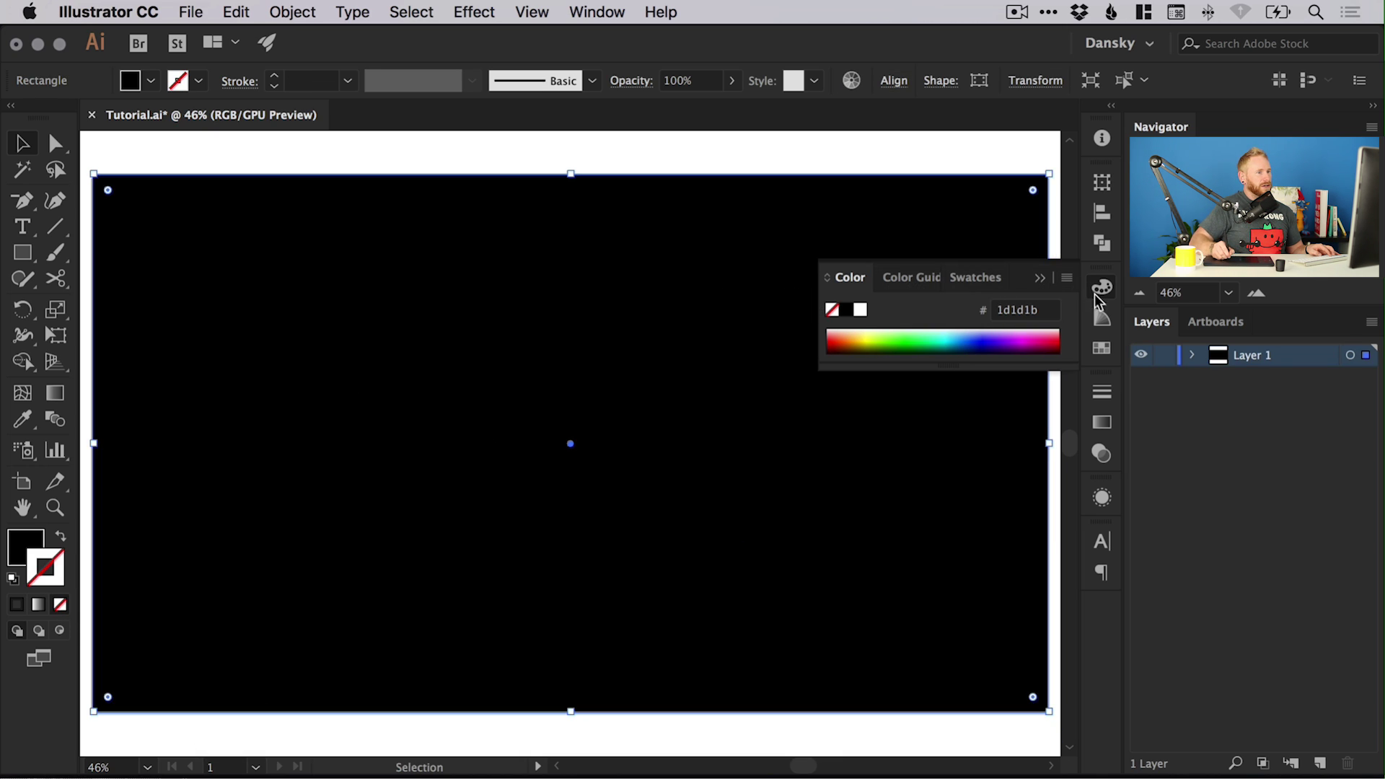
- Close the Color panel and browse the Object menu without choosing a command
click(1102, 287)
click(295, 13)
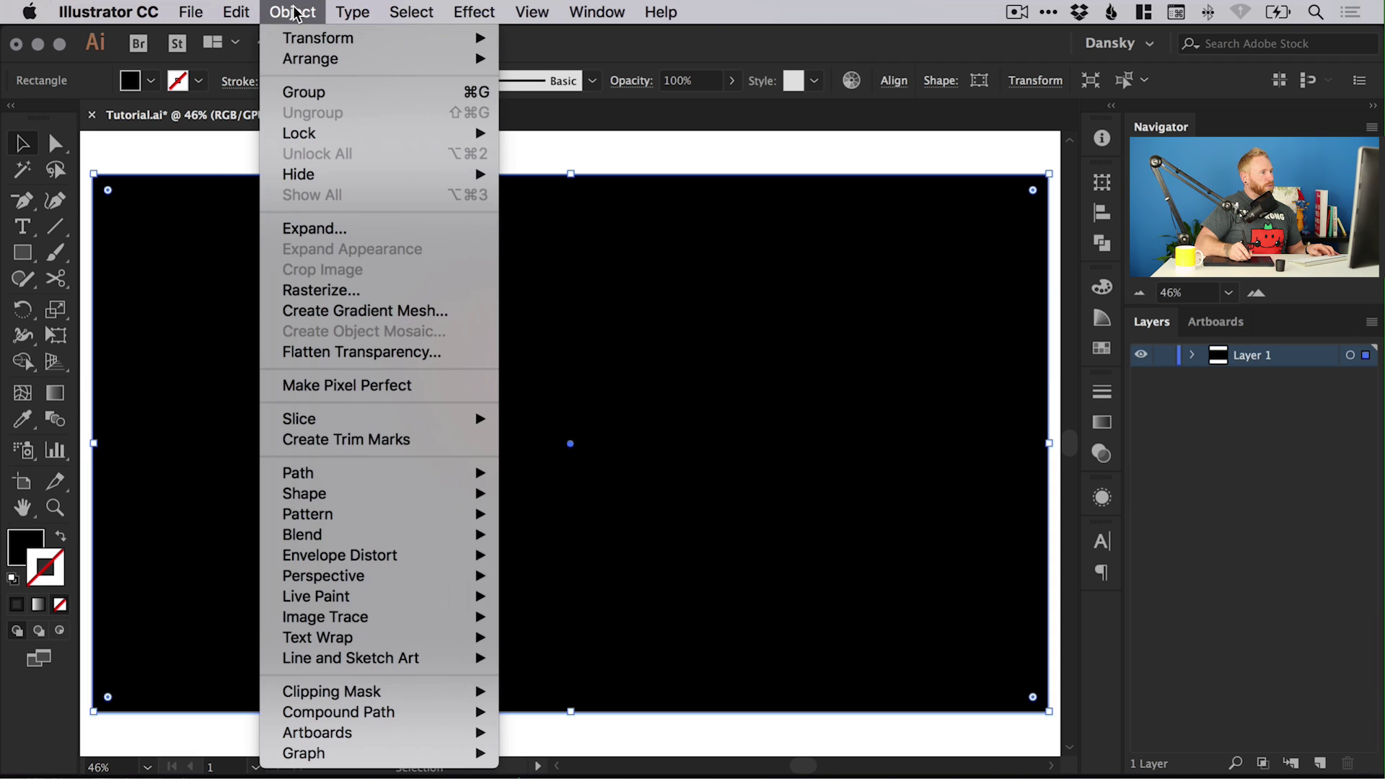
mouse_move(310, 133)
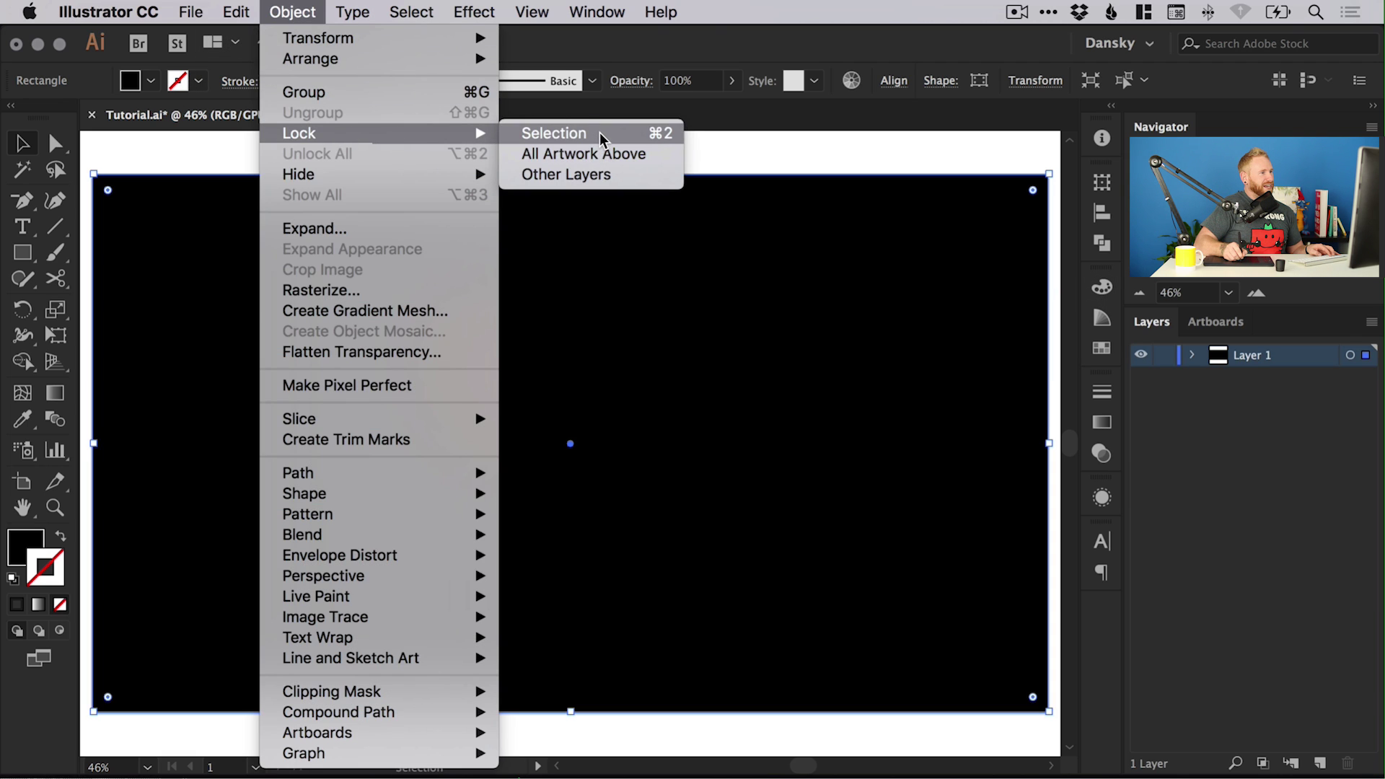
click(323, 9)
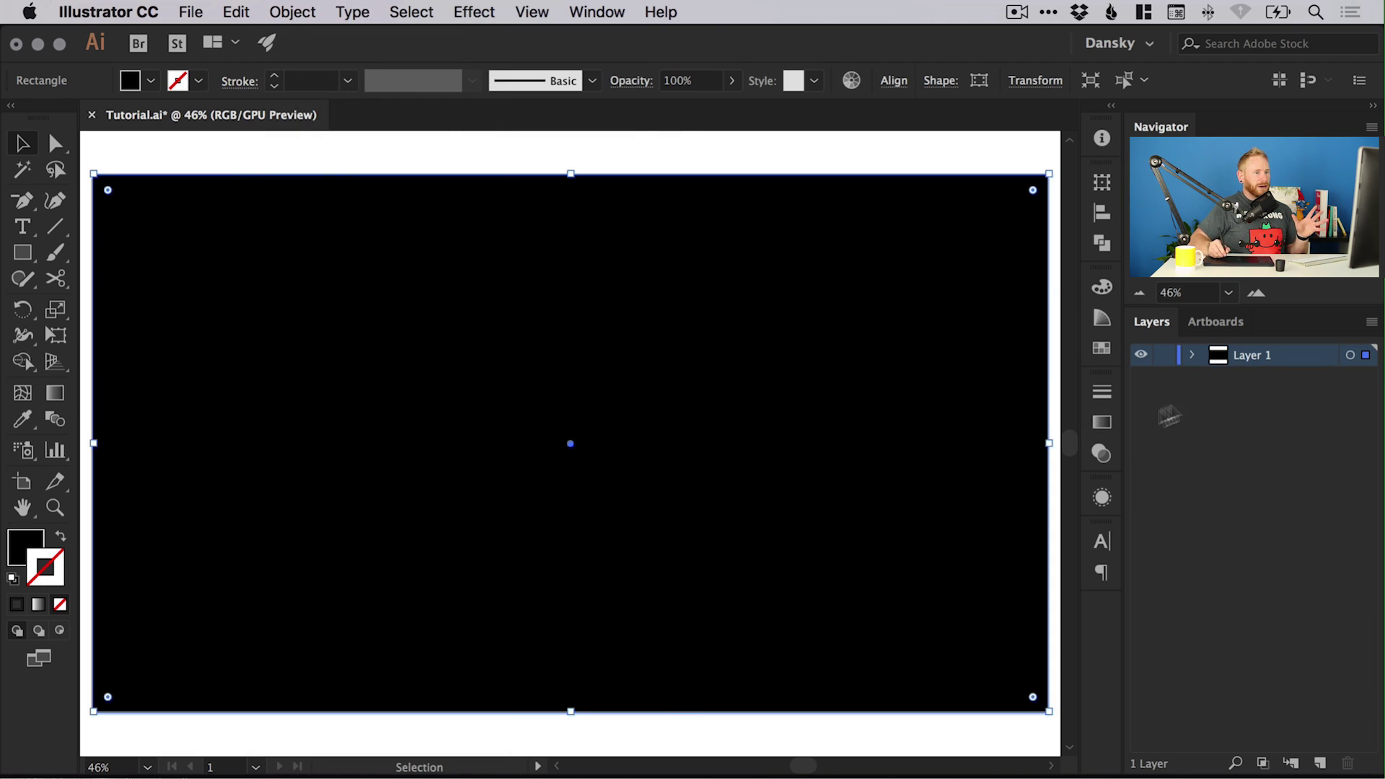
- Rename Layer 1 to Background and lock it
double_click(1256, 357)
text(Background)
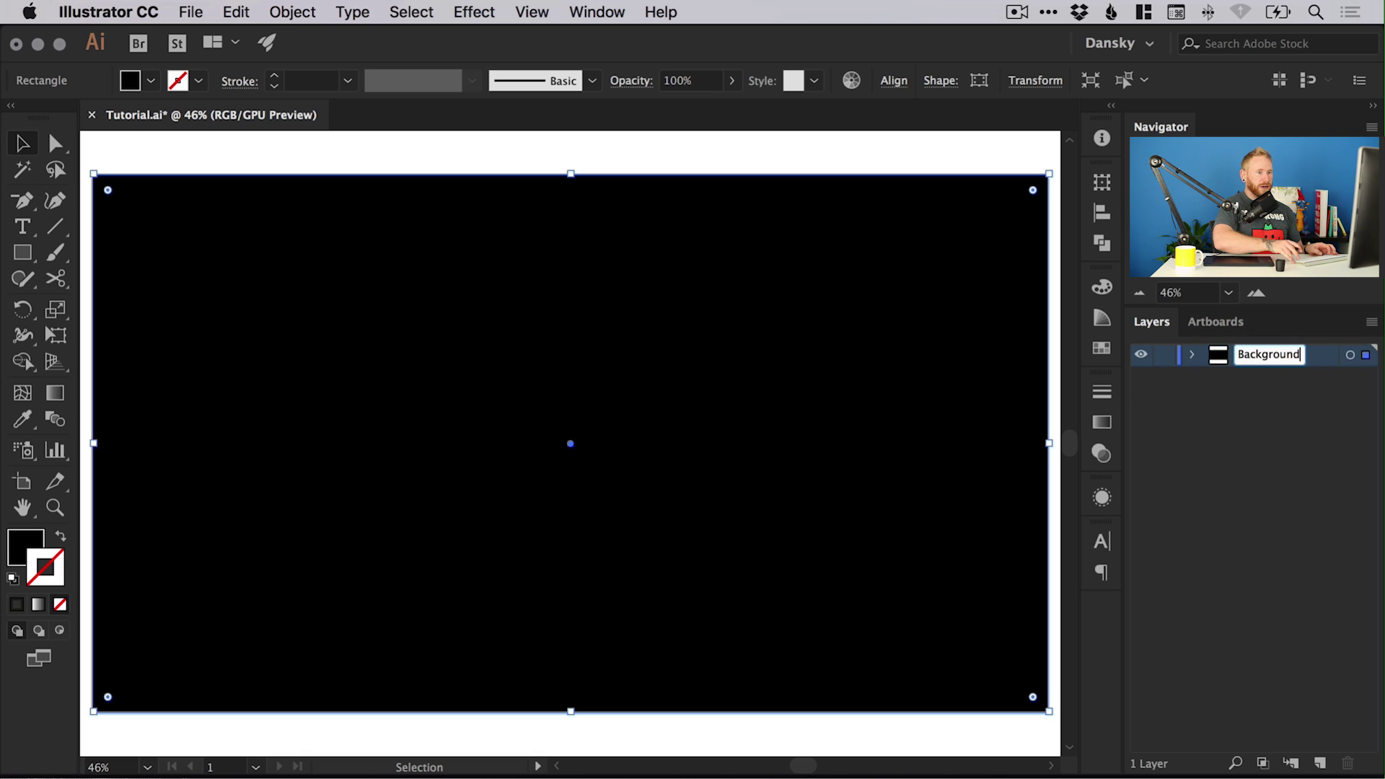
key(Return)
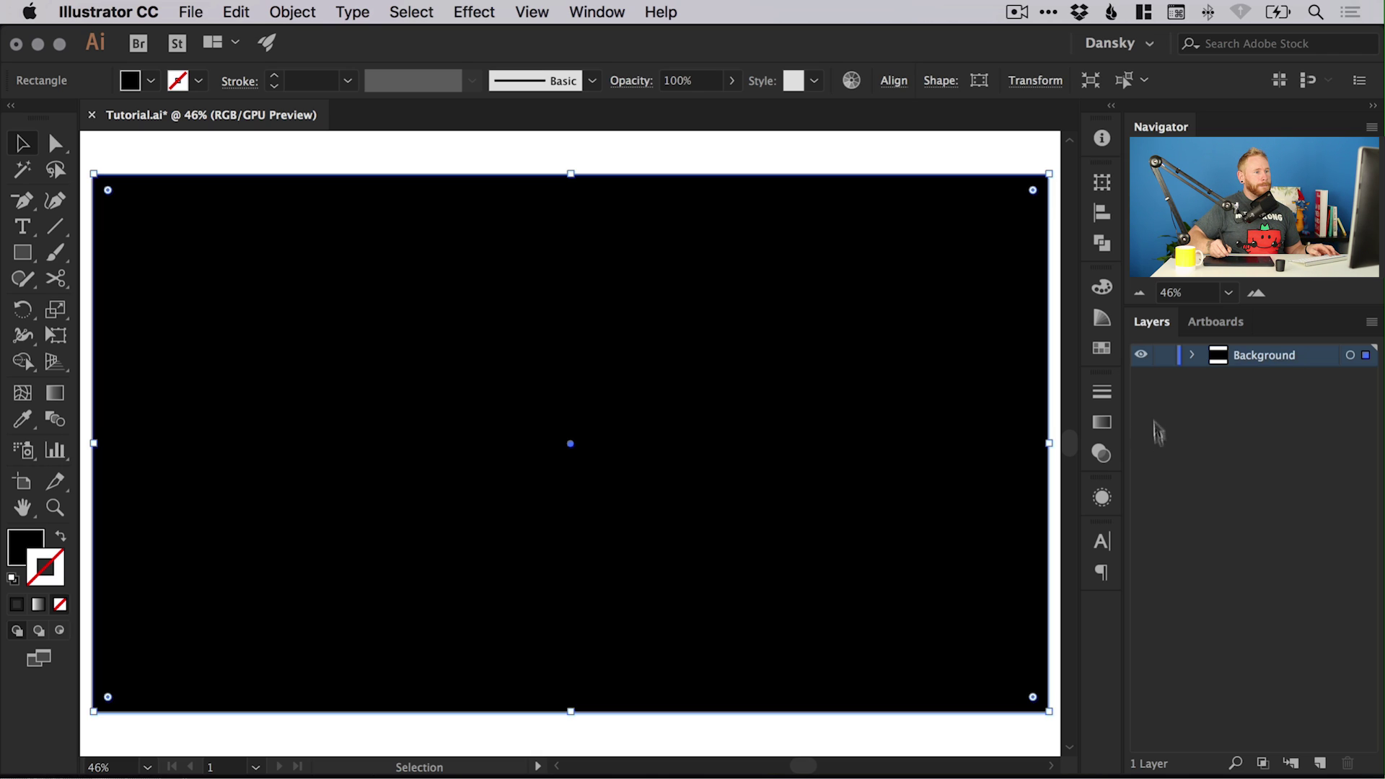
click(1165, 357)
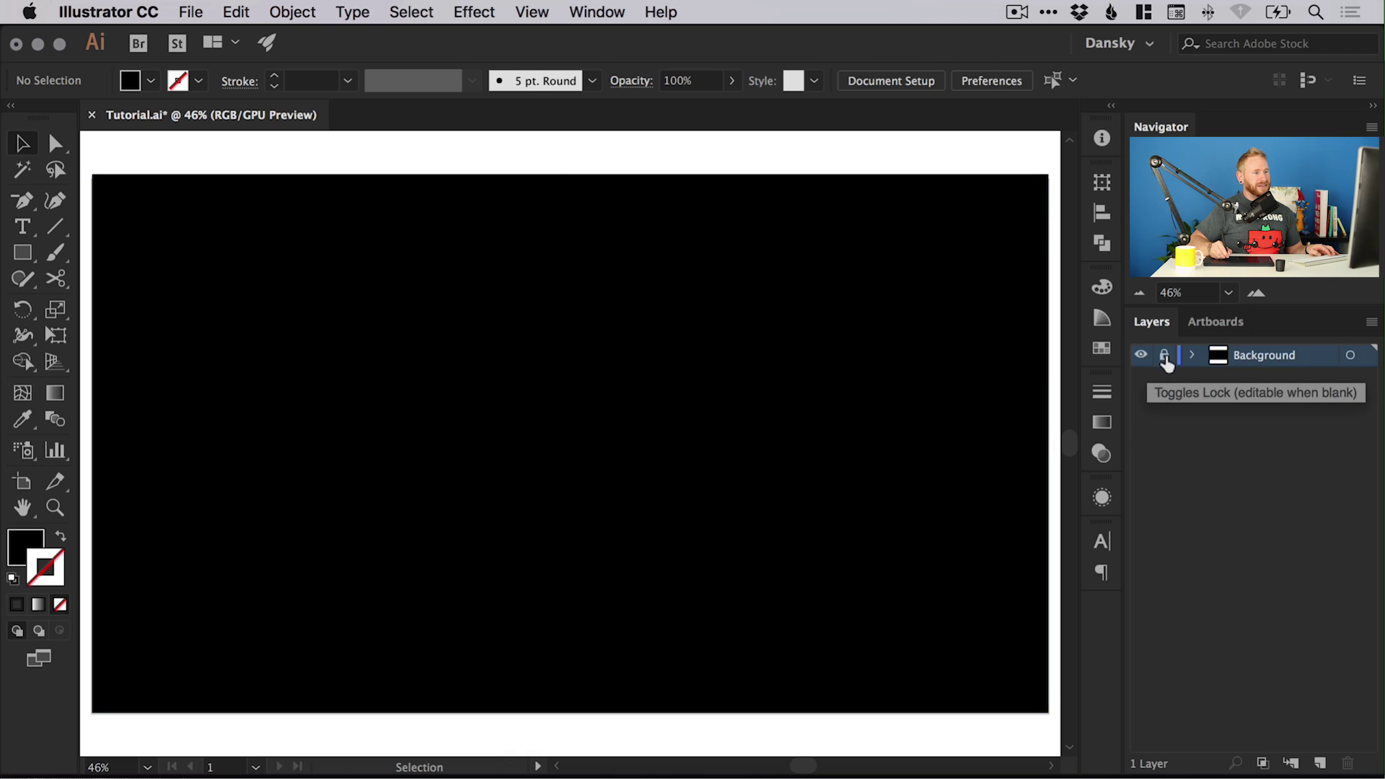
- Add a new layer named Text above Background and check the locked rectangle can't be selected
click(1320, 765)
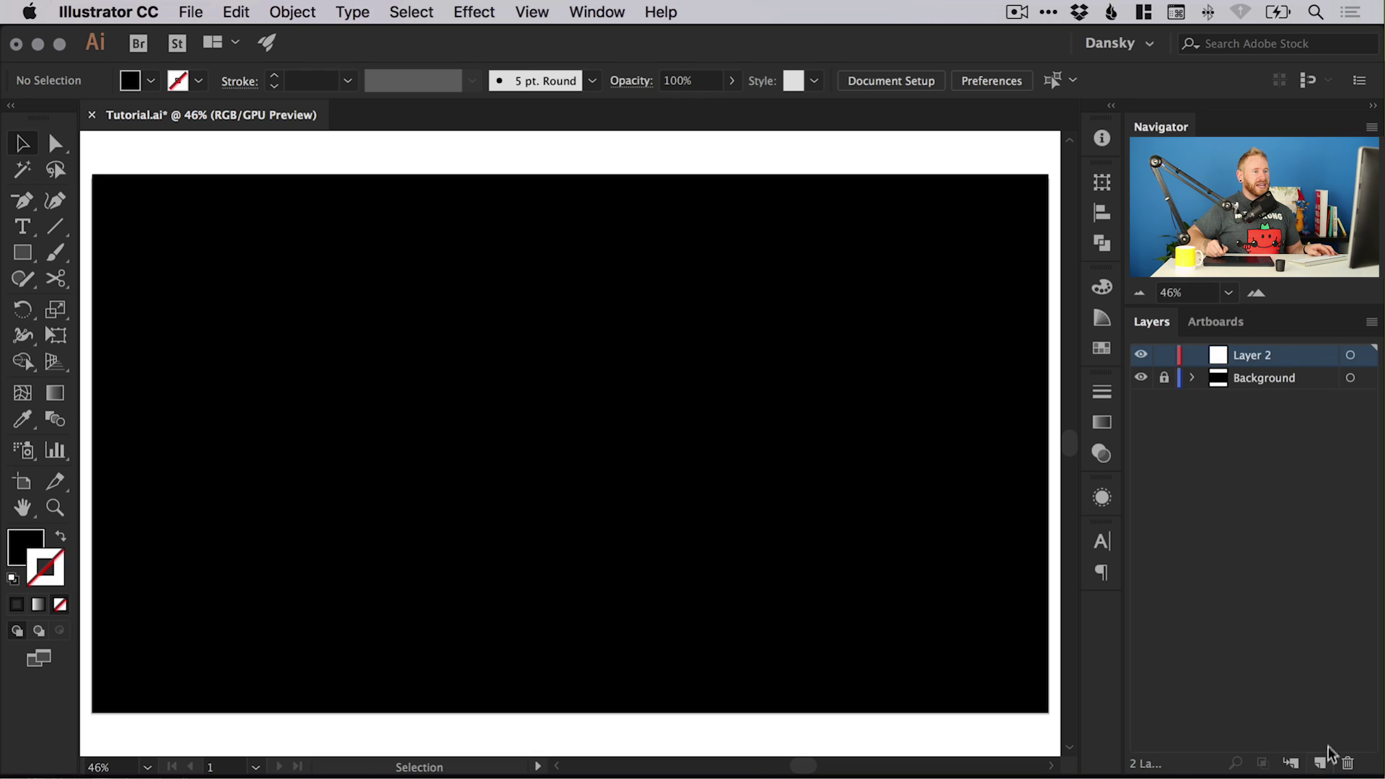
double_click(1247, 361)
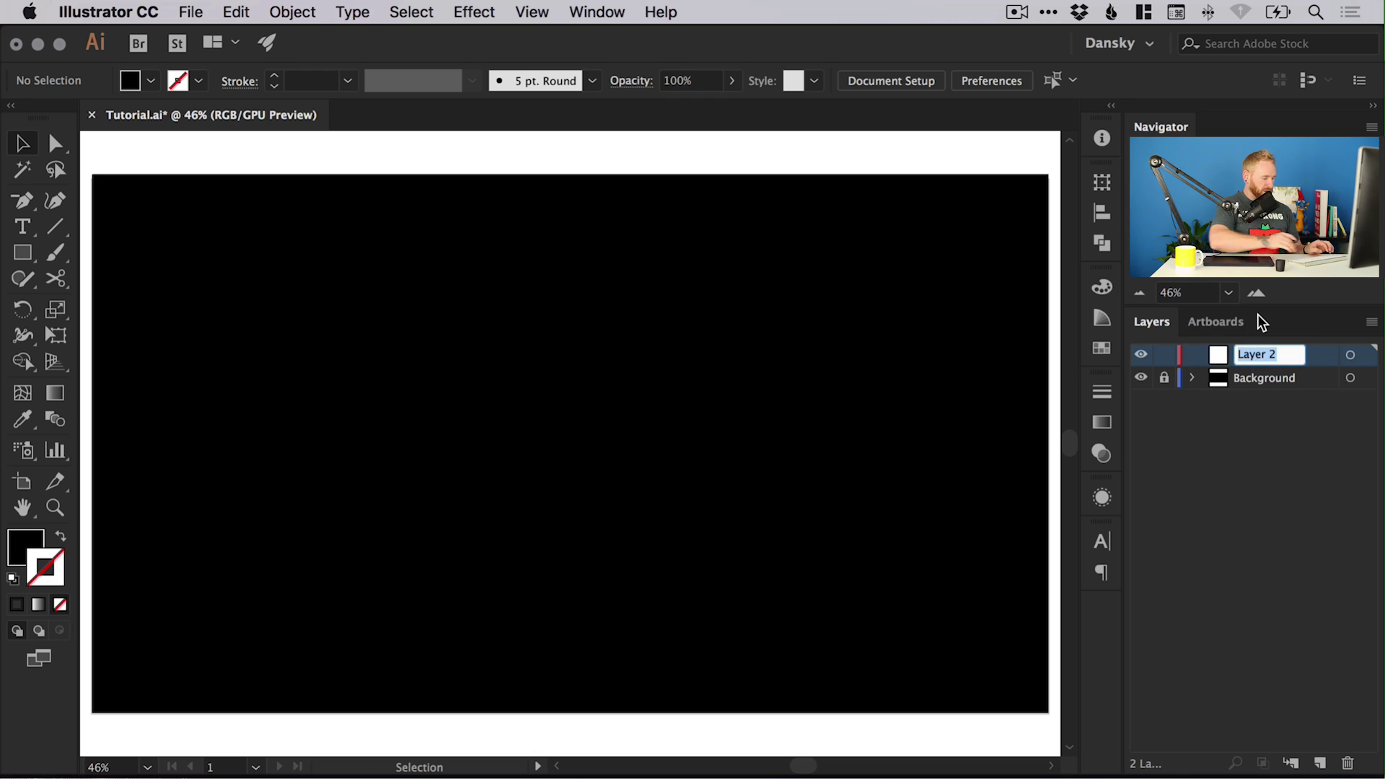
text(Text)
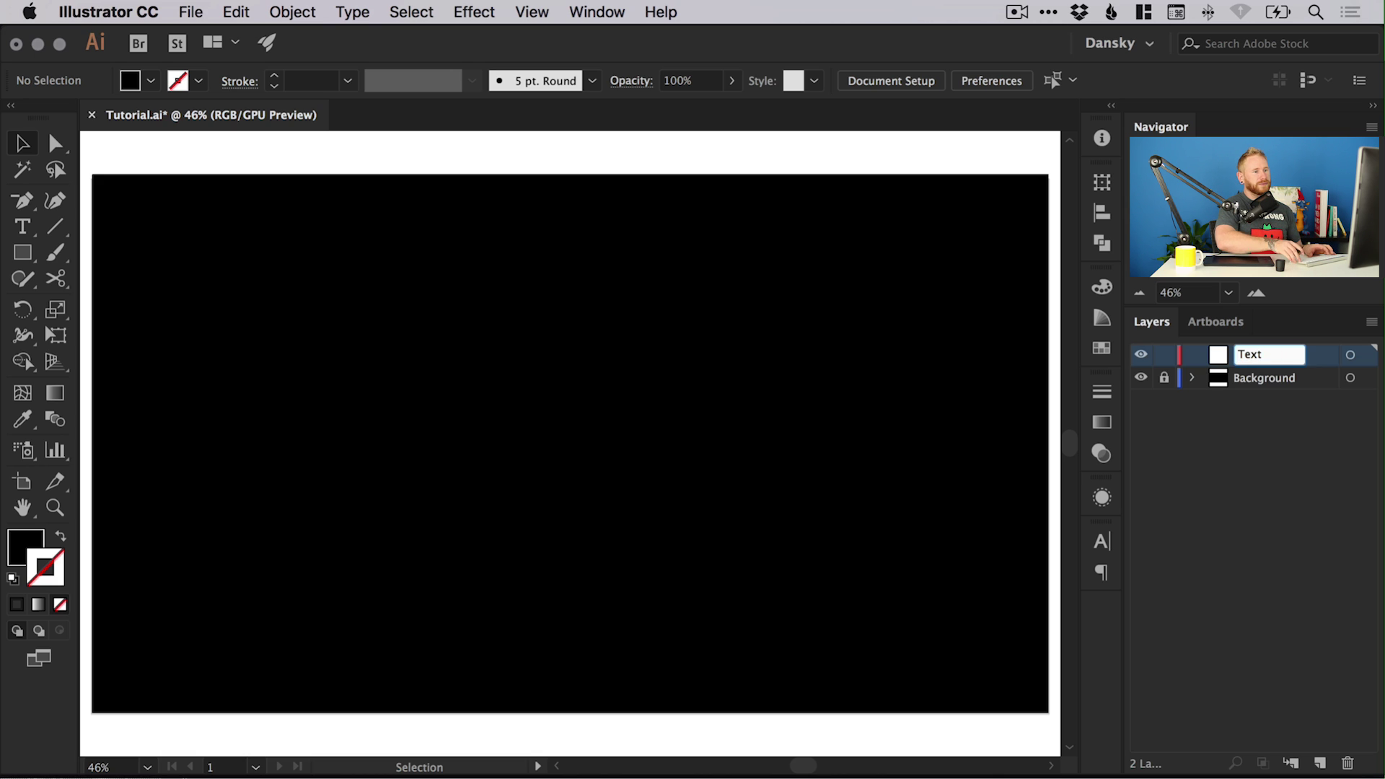
key(Return)
drag(491, 360, 667, 403)
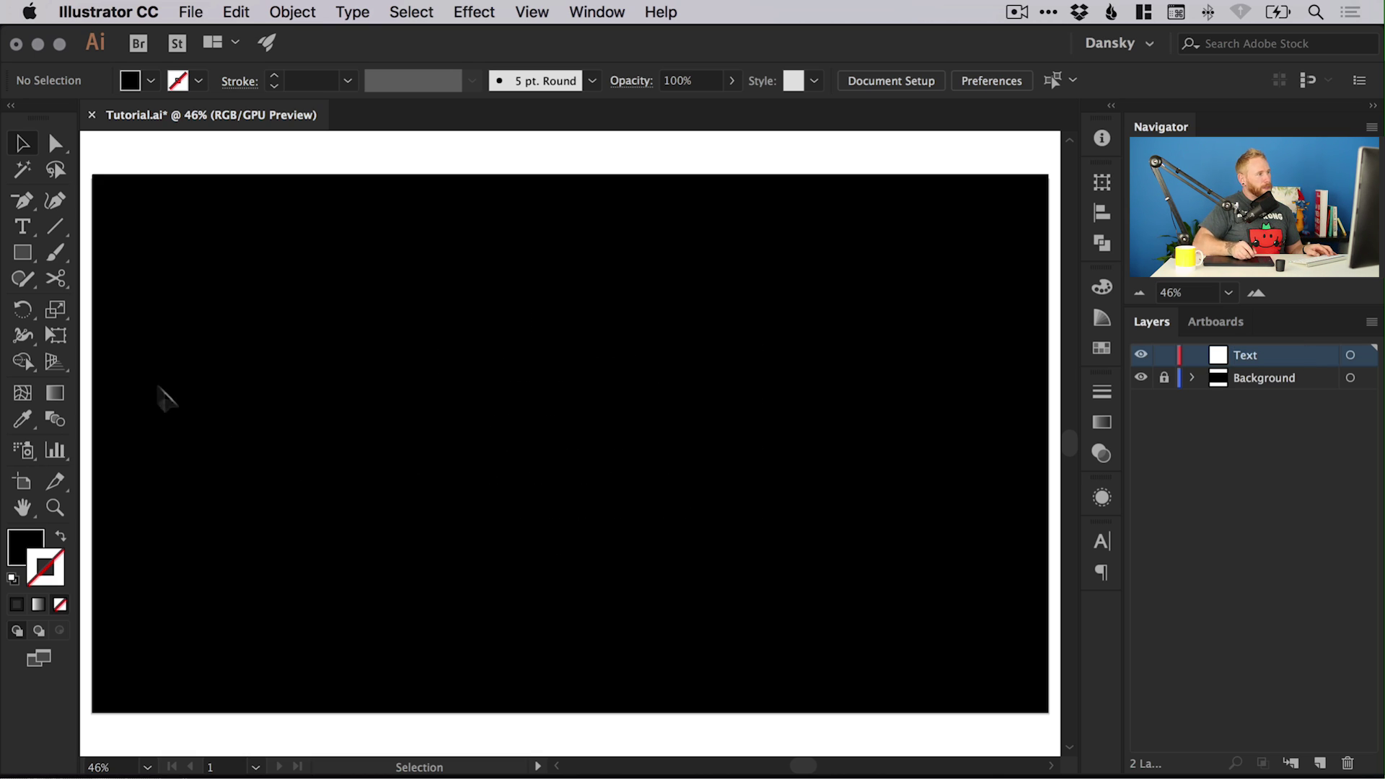
- Type NEON on the artboard, enlarge it, and move it toward the centre
click(27, 228)
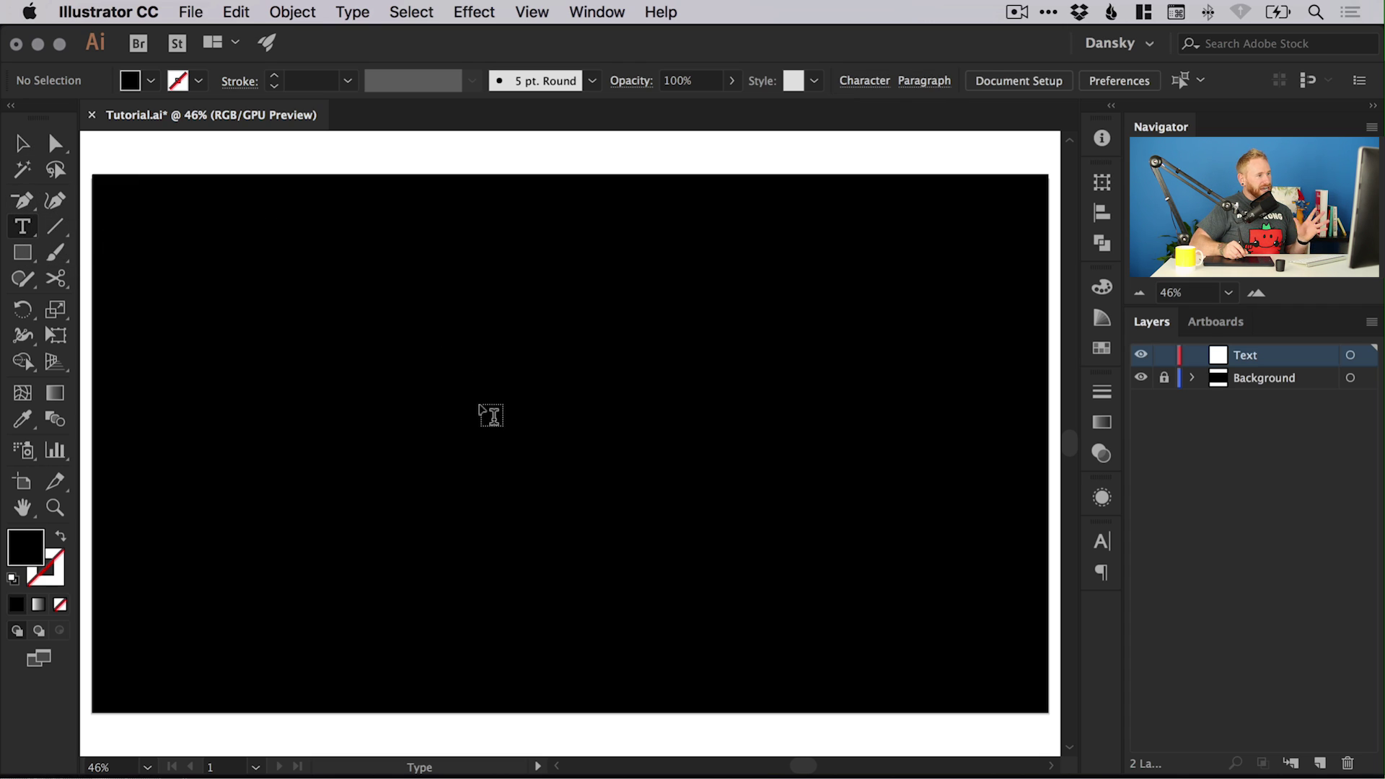
click(485, 408)
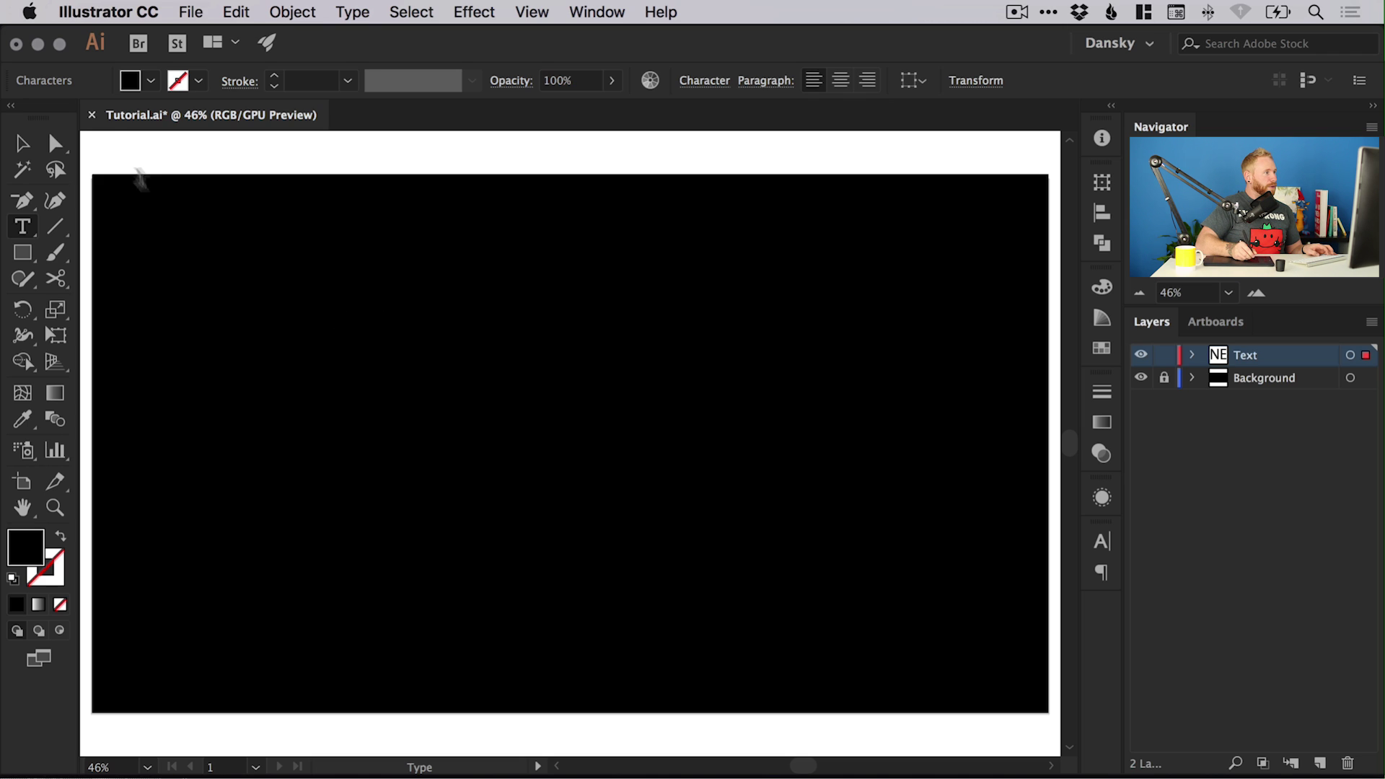
click(20, 146)
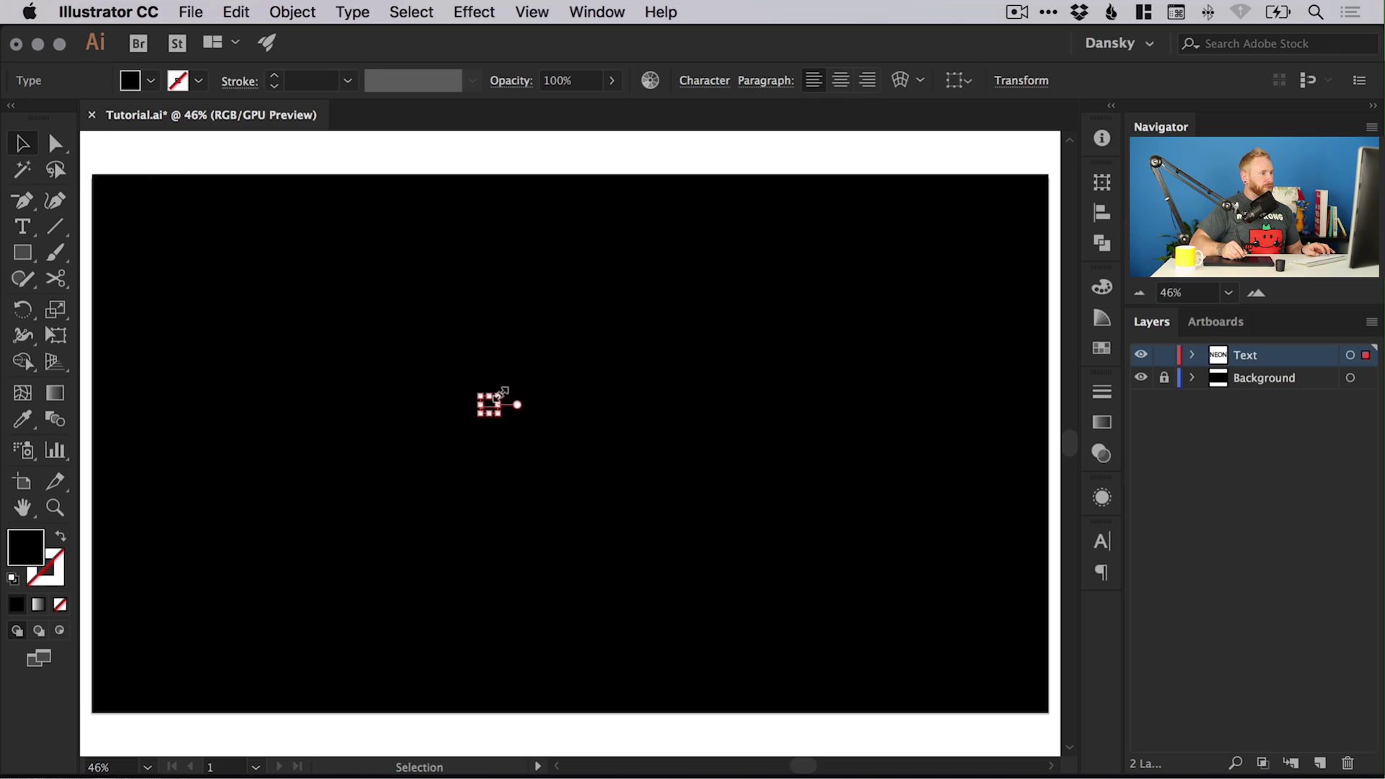
drag(500, 392, 707, 217)
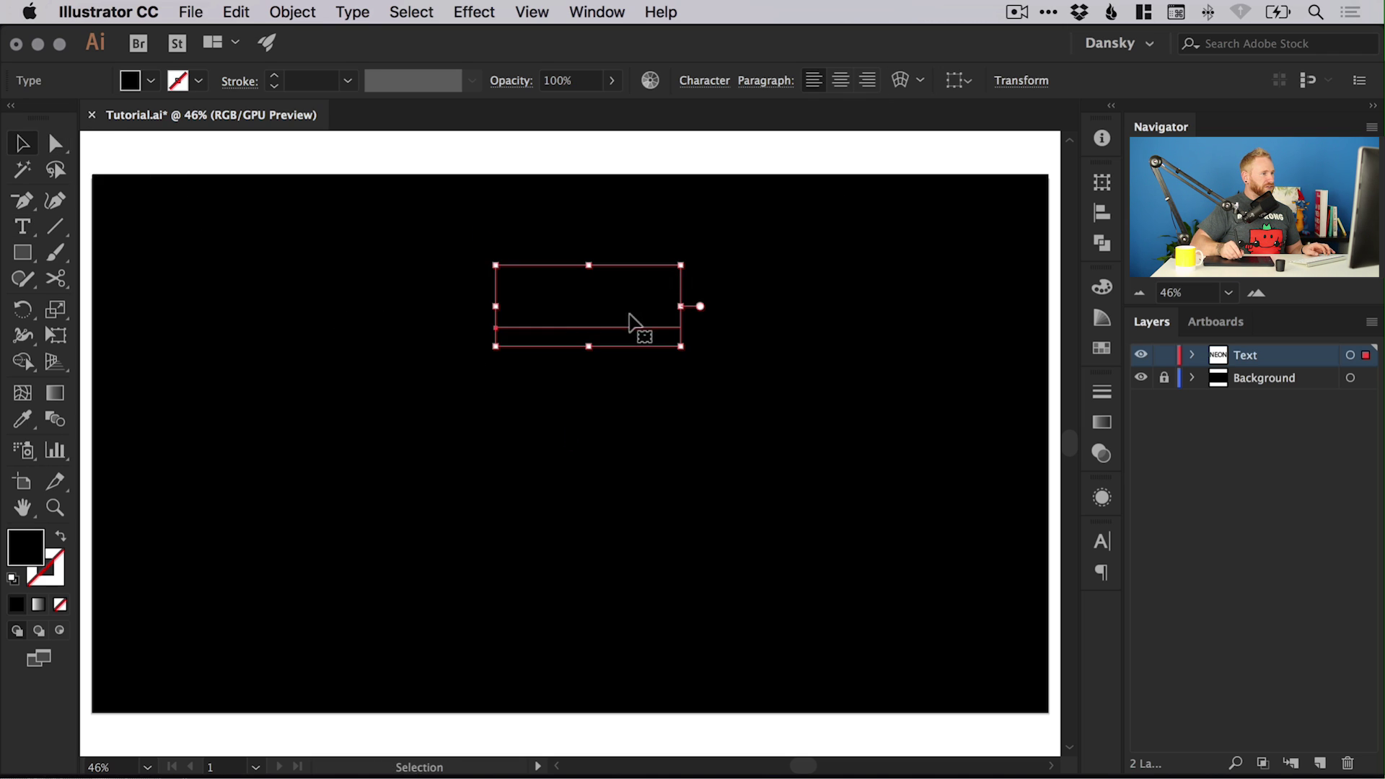
drag(630, 322, 617, 453)
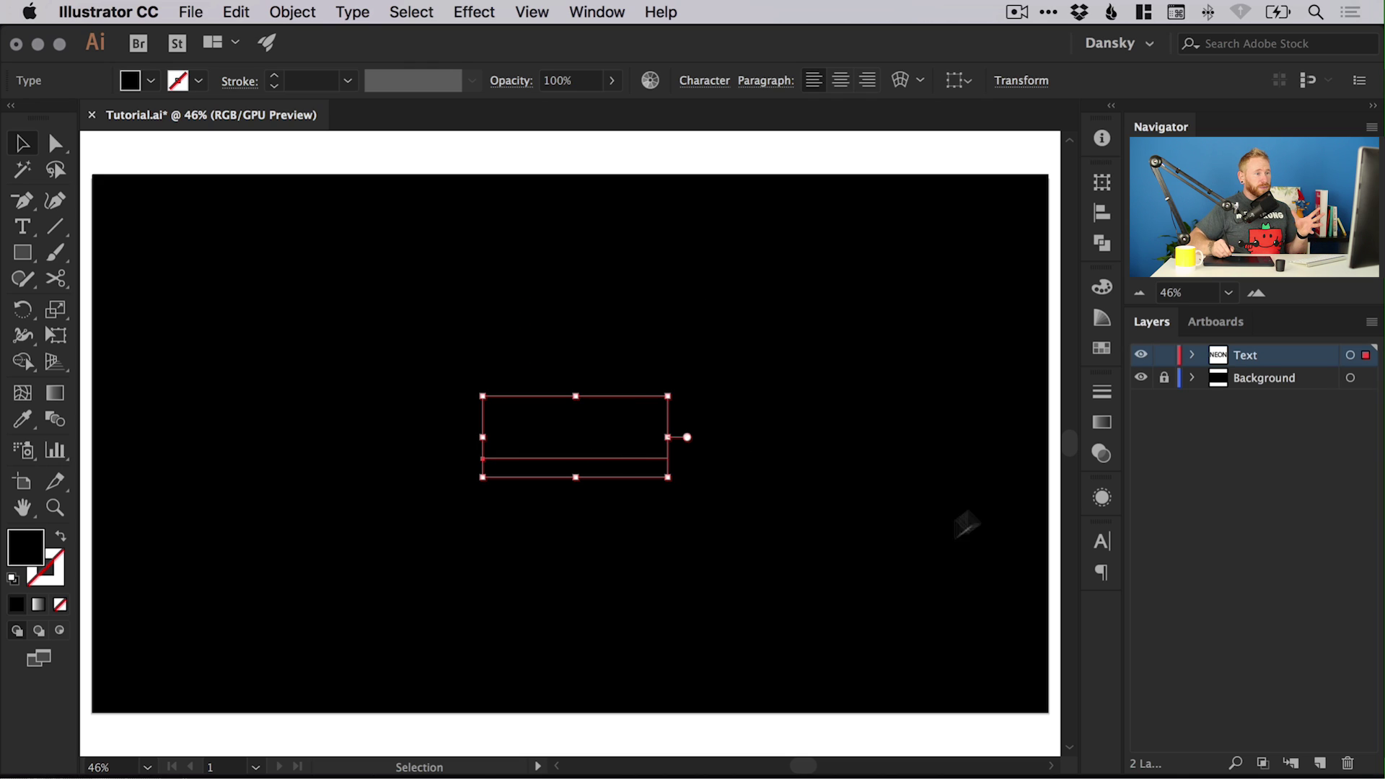
- Fill NEON with the cyan swatch and set that swatch to Global
click(1101, 346)
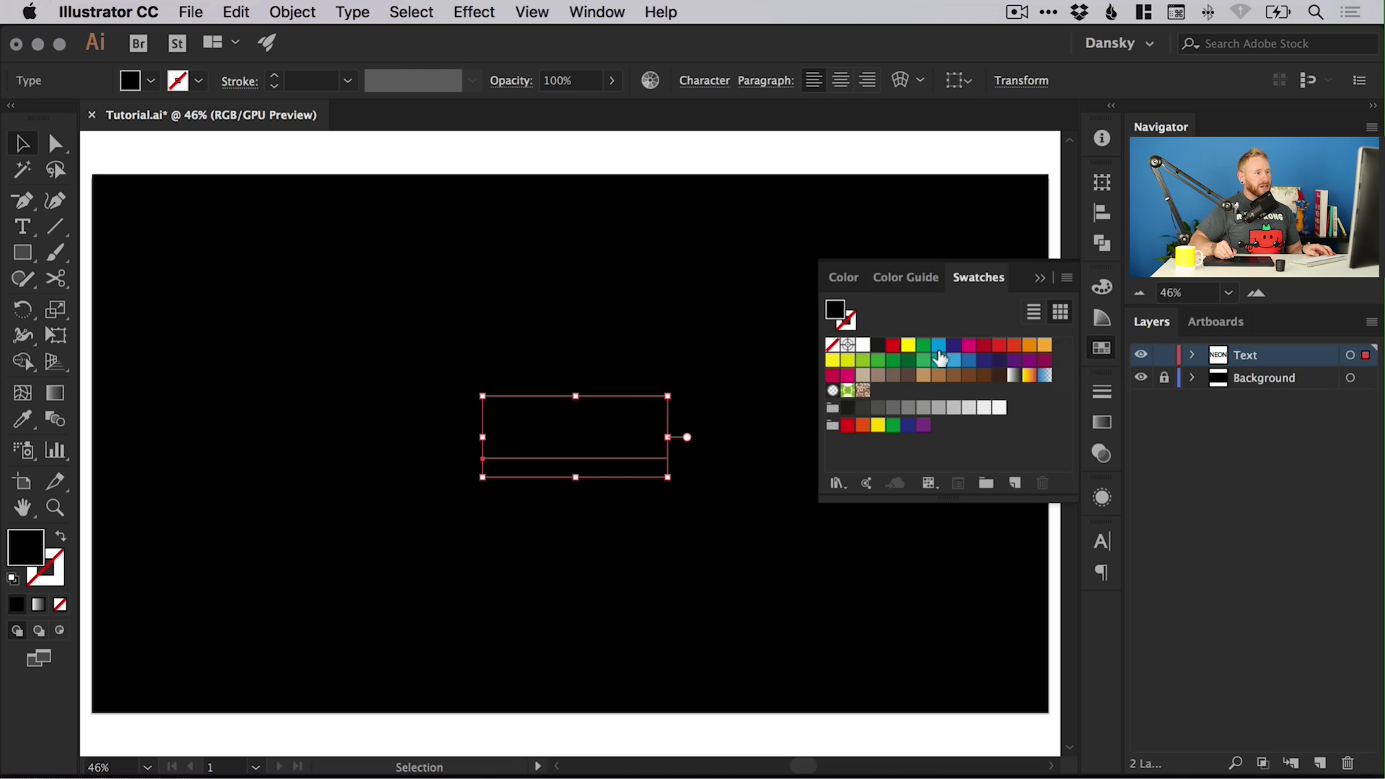
double_click(938, 352)
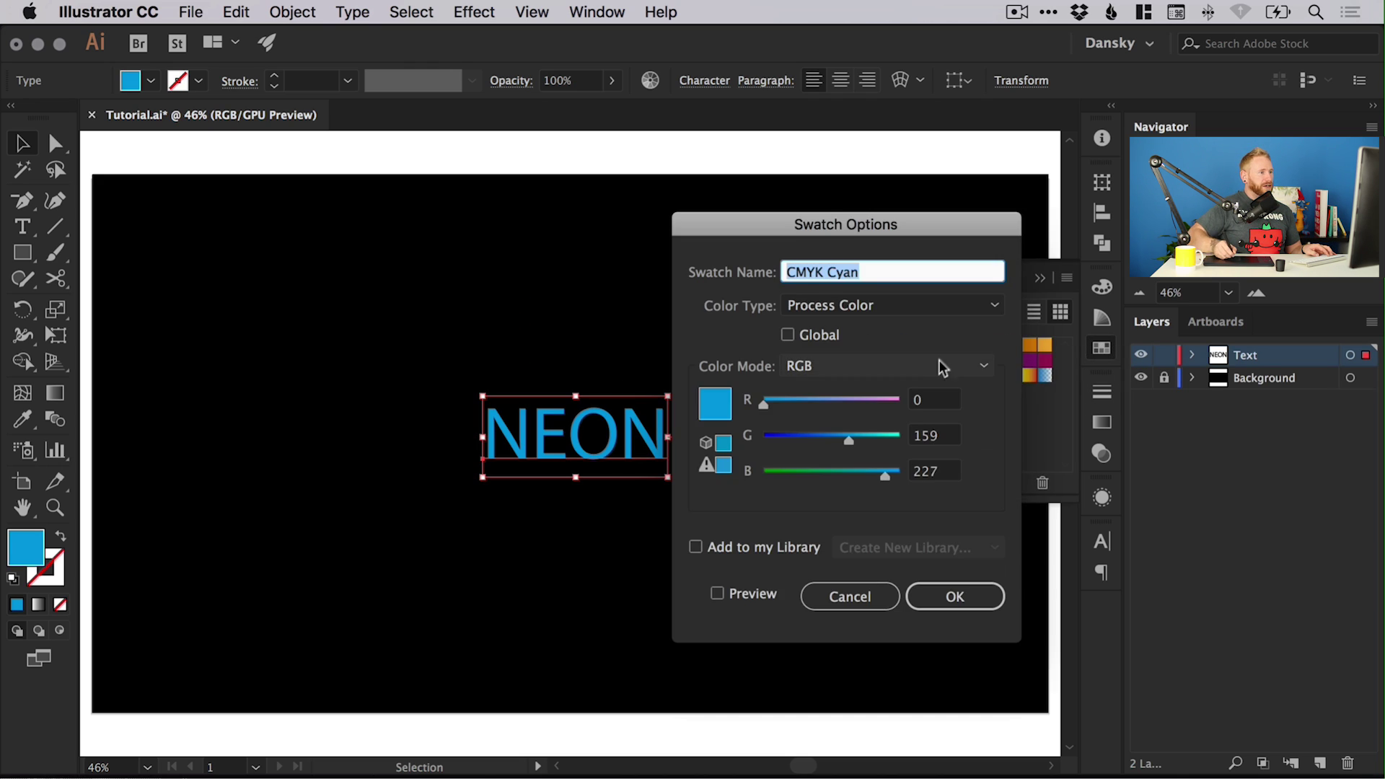
click(818, 339)
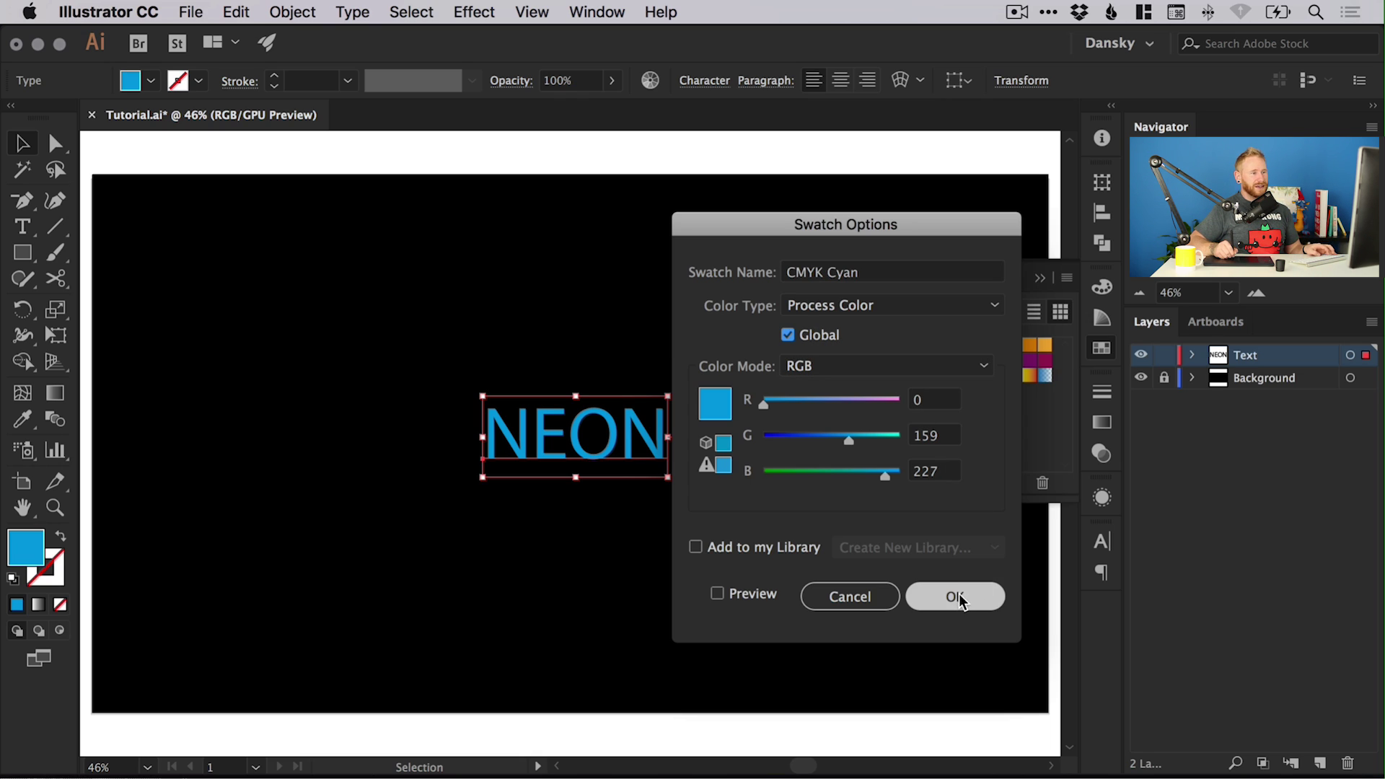
click(961, 601)
click(1094, 345)
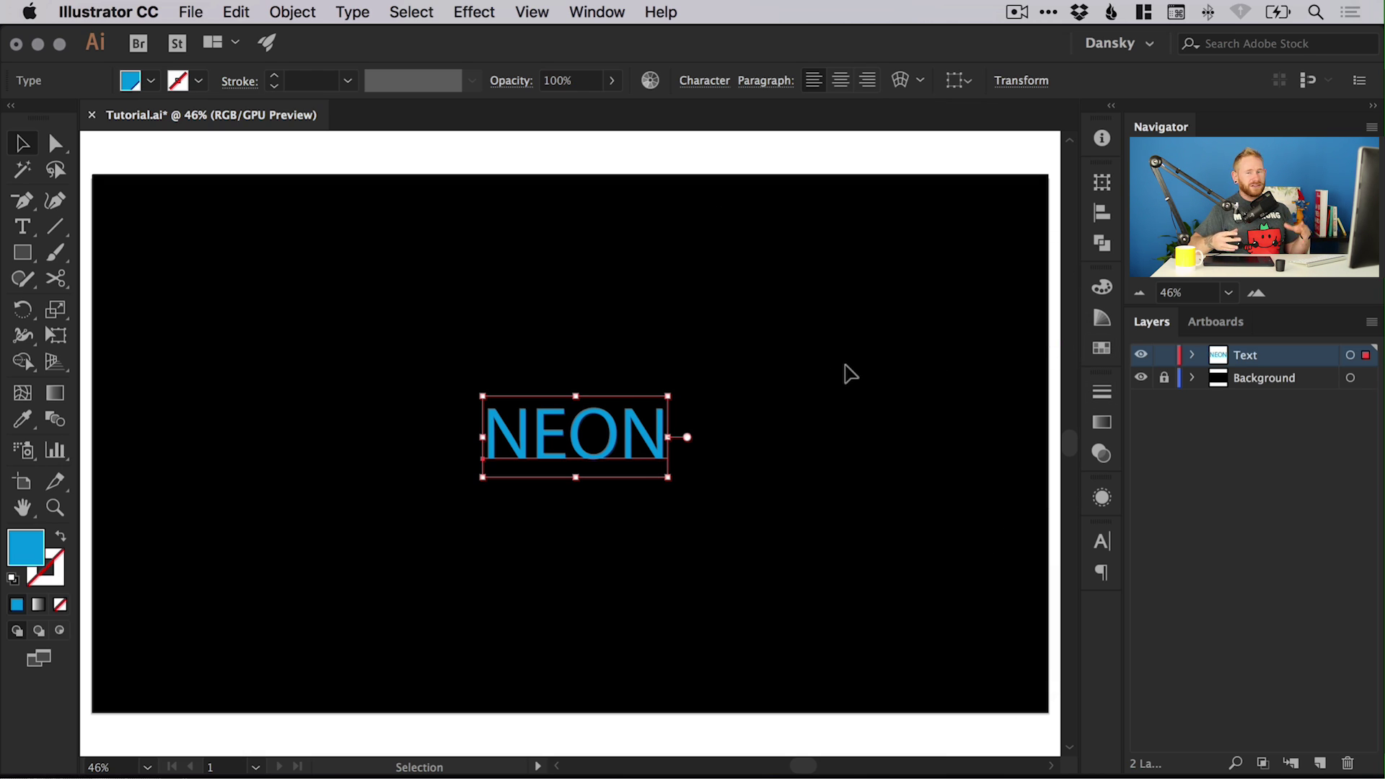
click(1102, 349)
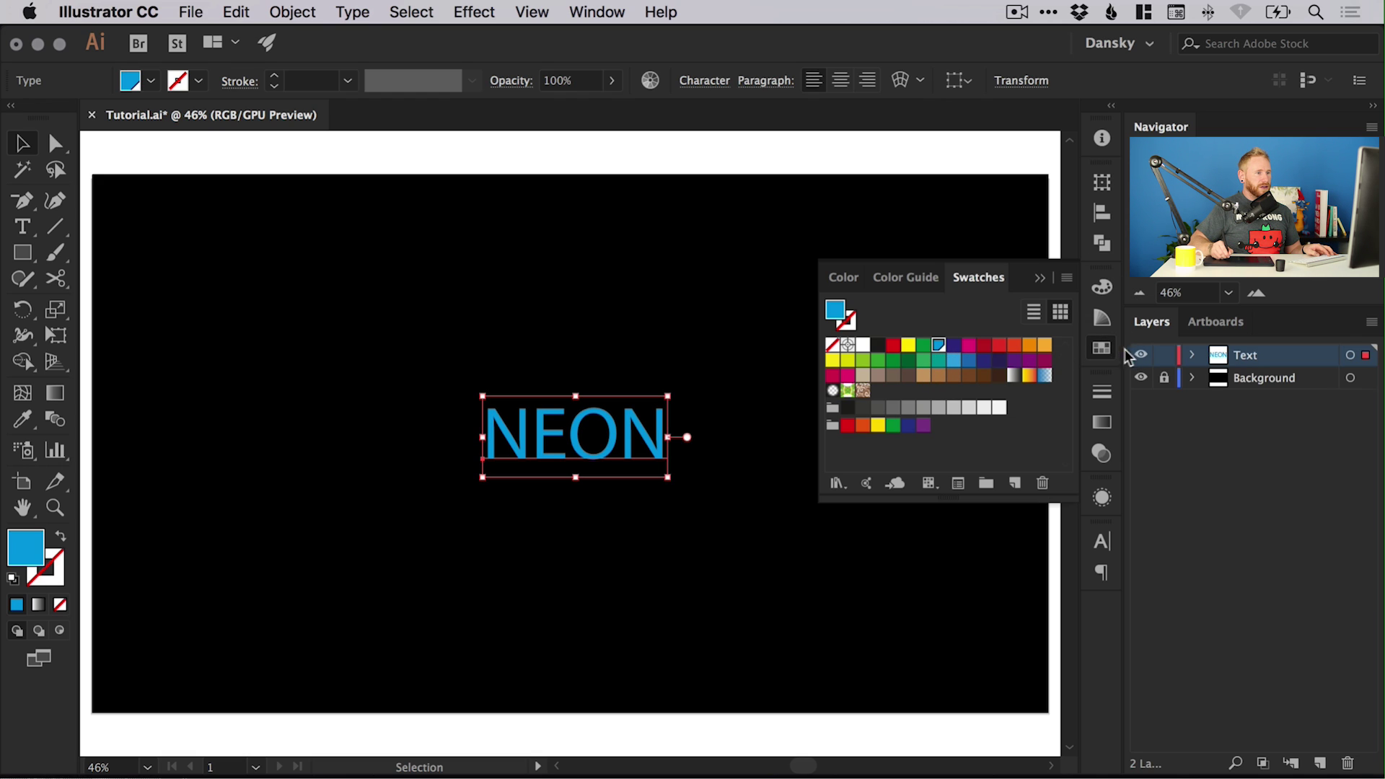
- Scale NEON up and centre it on the artboard
click(1103, 349)
drag(668, 392, 920, 286)
drag(791, 378, 679, 425)
drag(772, 416, 731, 451)
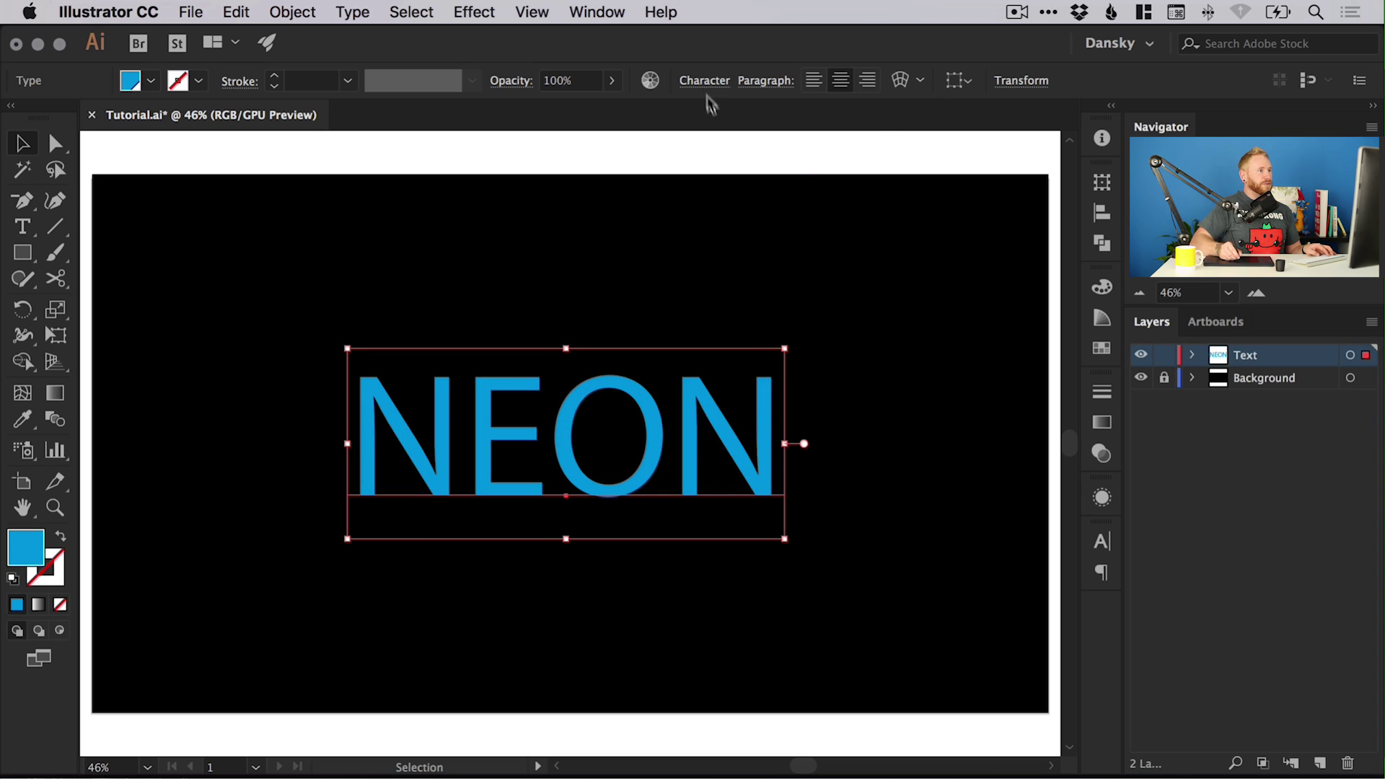
- Set NEON in Bebas Neue and raise its tracking to 20
click(700, 82)
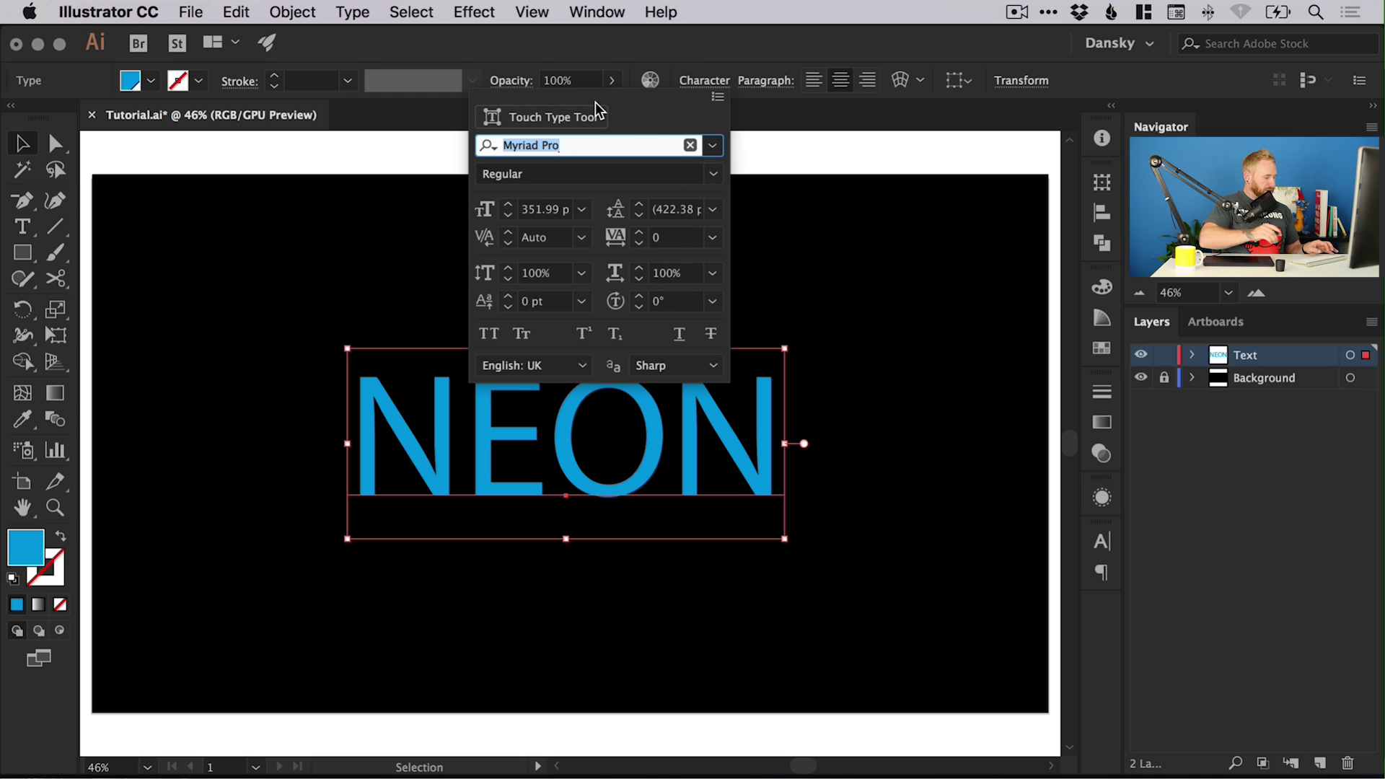
text(beb)
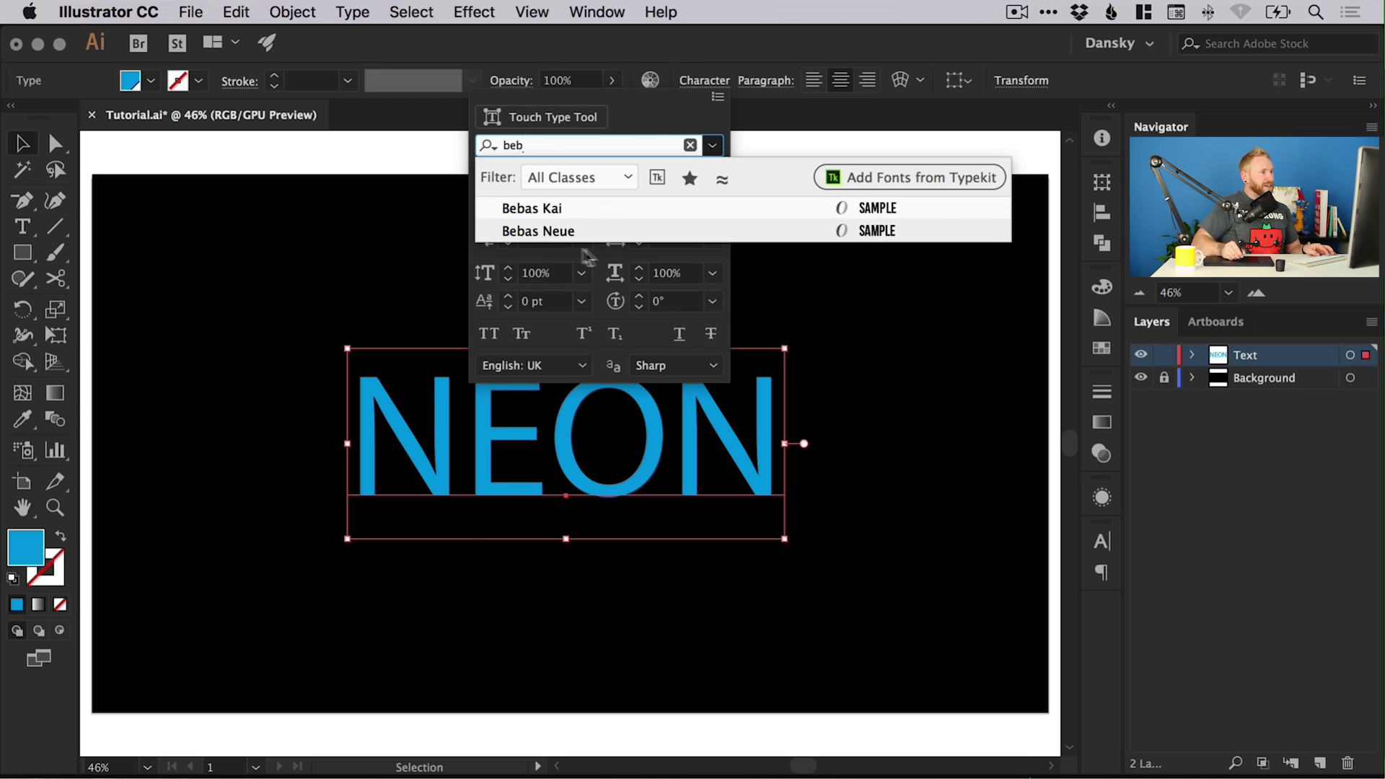
click(561, 231)
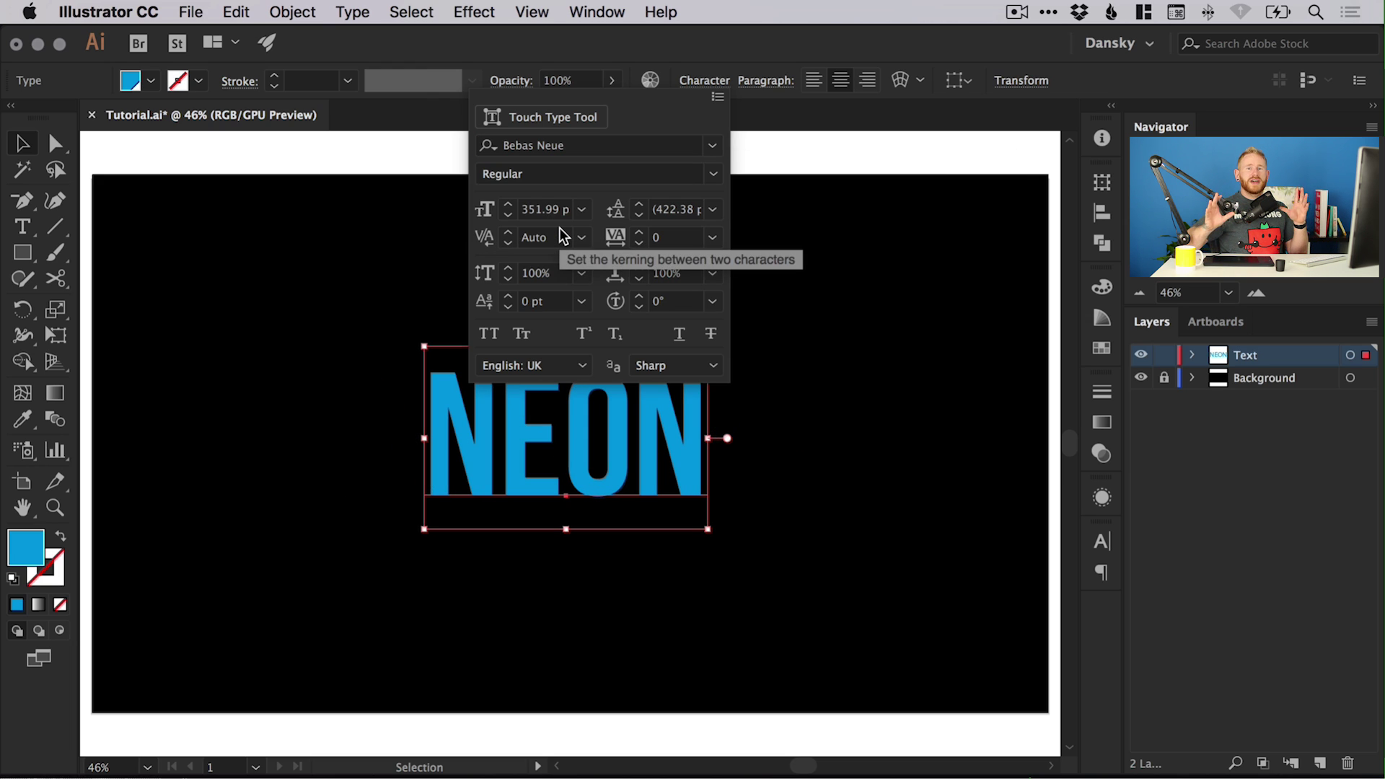
click(640, 232)
click(639, 233)
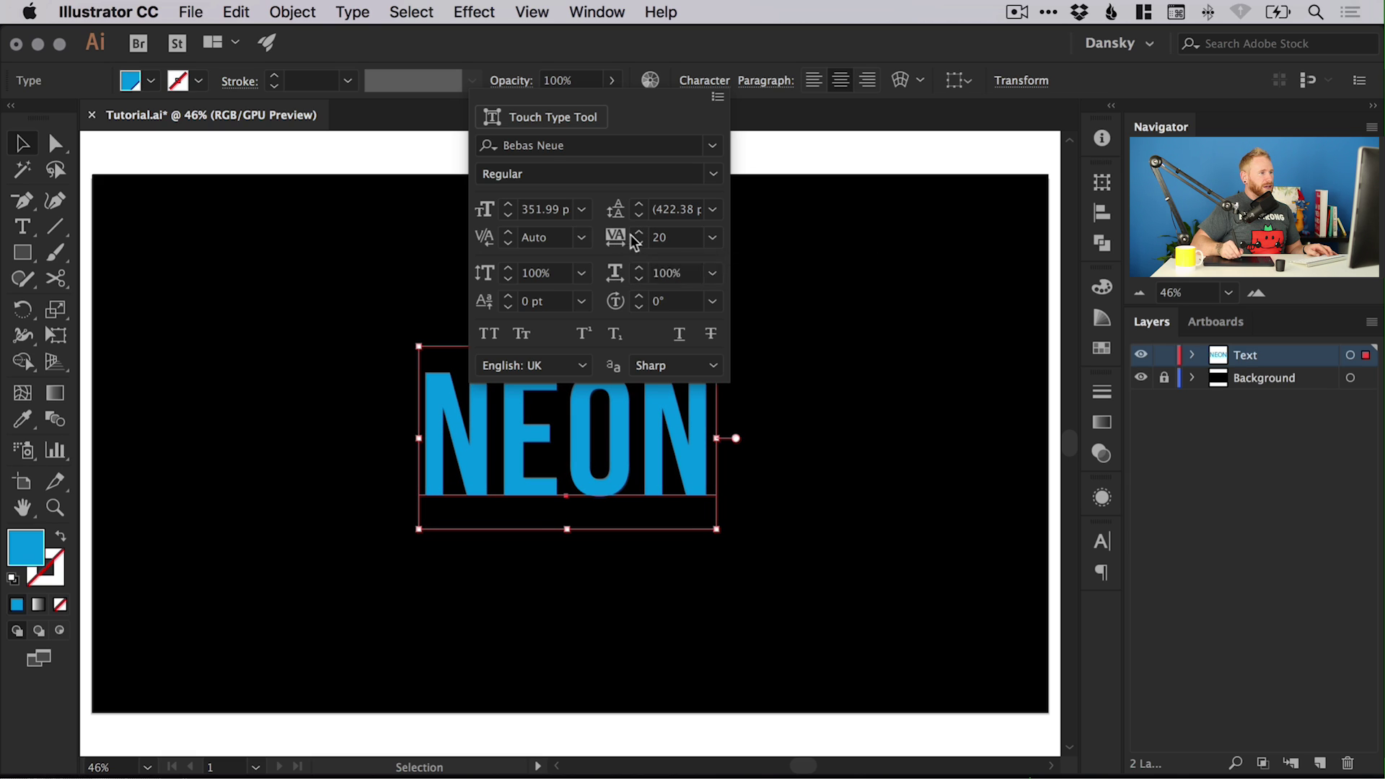
click(770, 189)
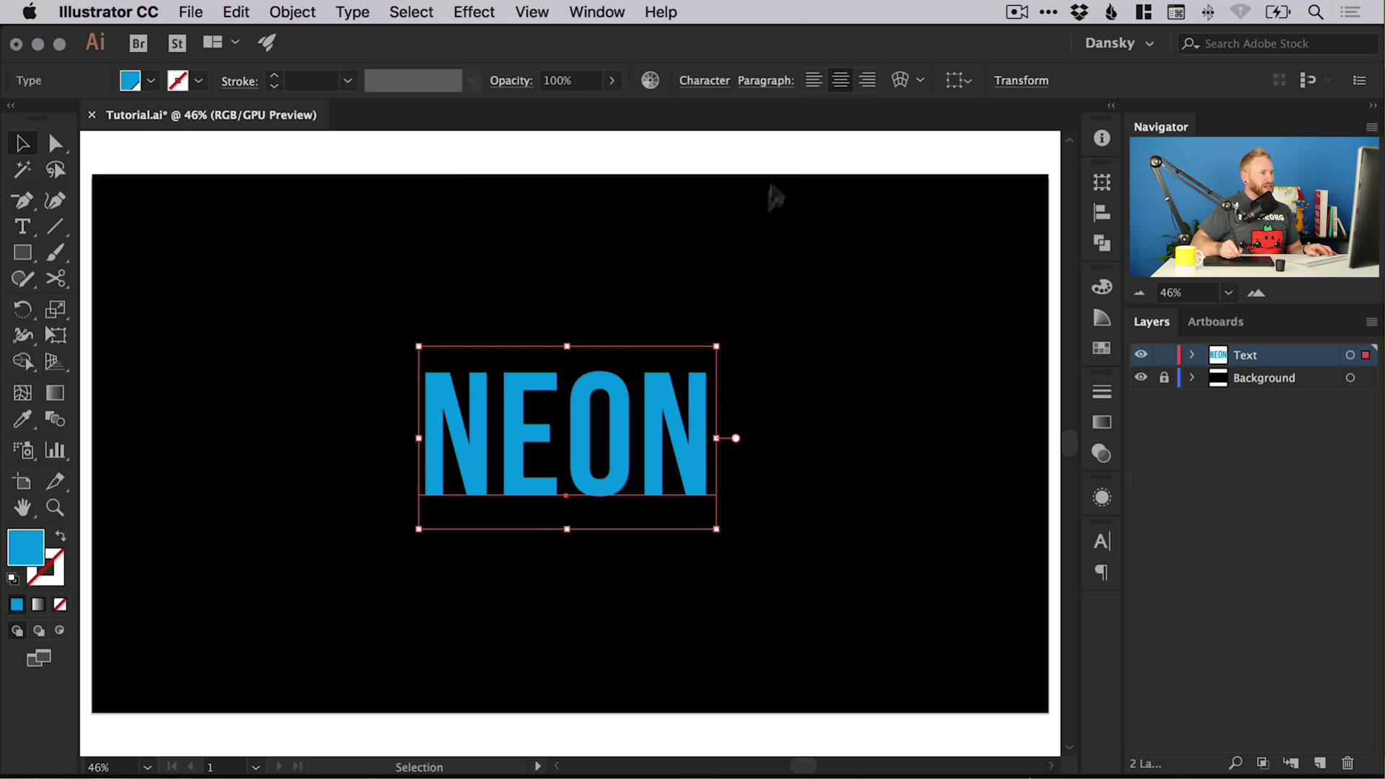
- Swap NEON's fill and stroke so it shows as an unfilled cyan outline
drag(634, 417, 634, 423)
click(61, 537)
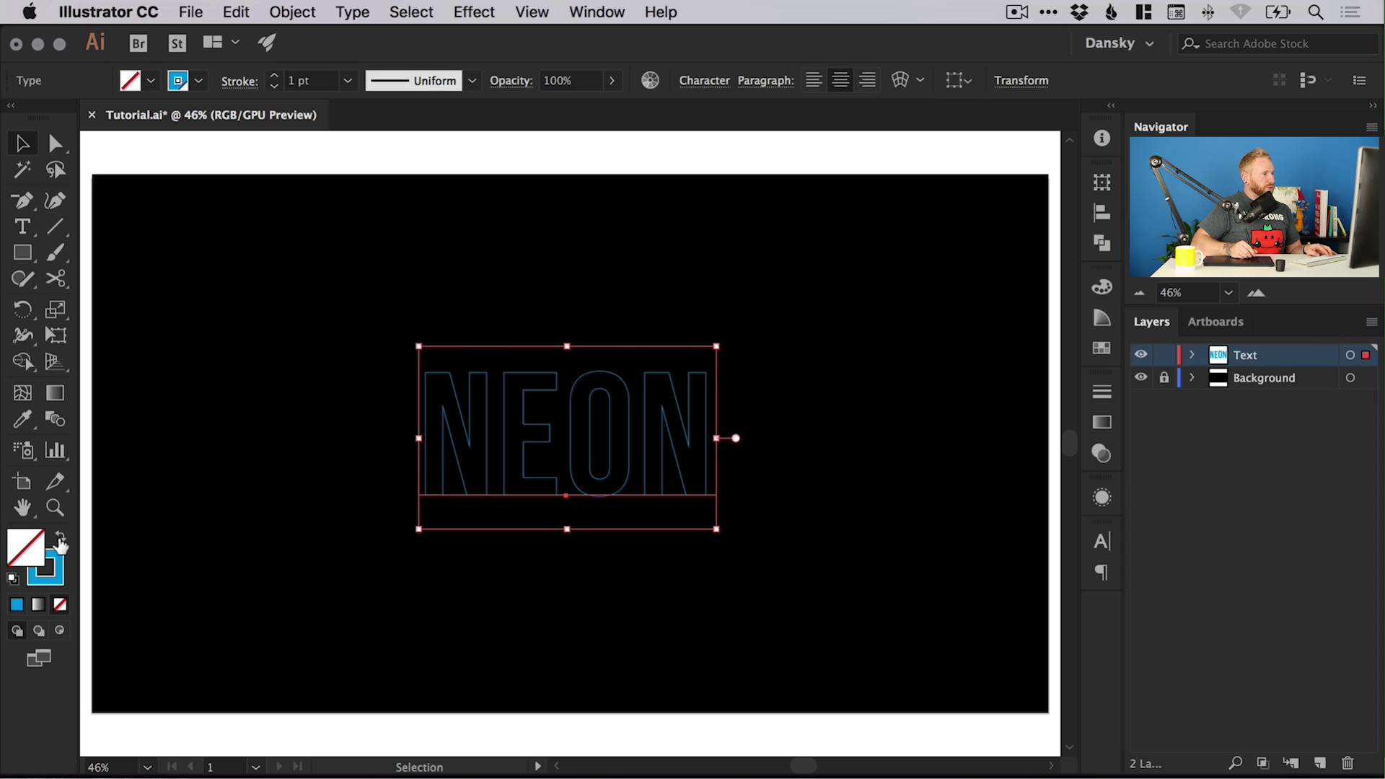
click(58, 579)
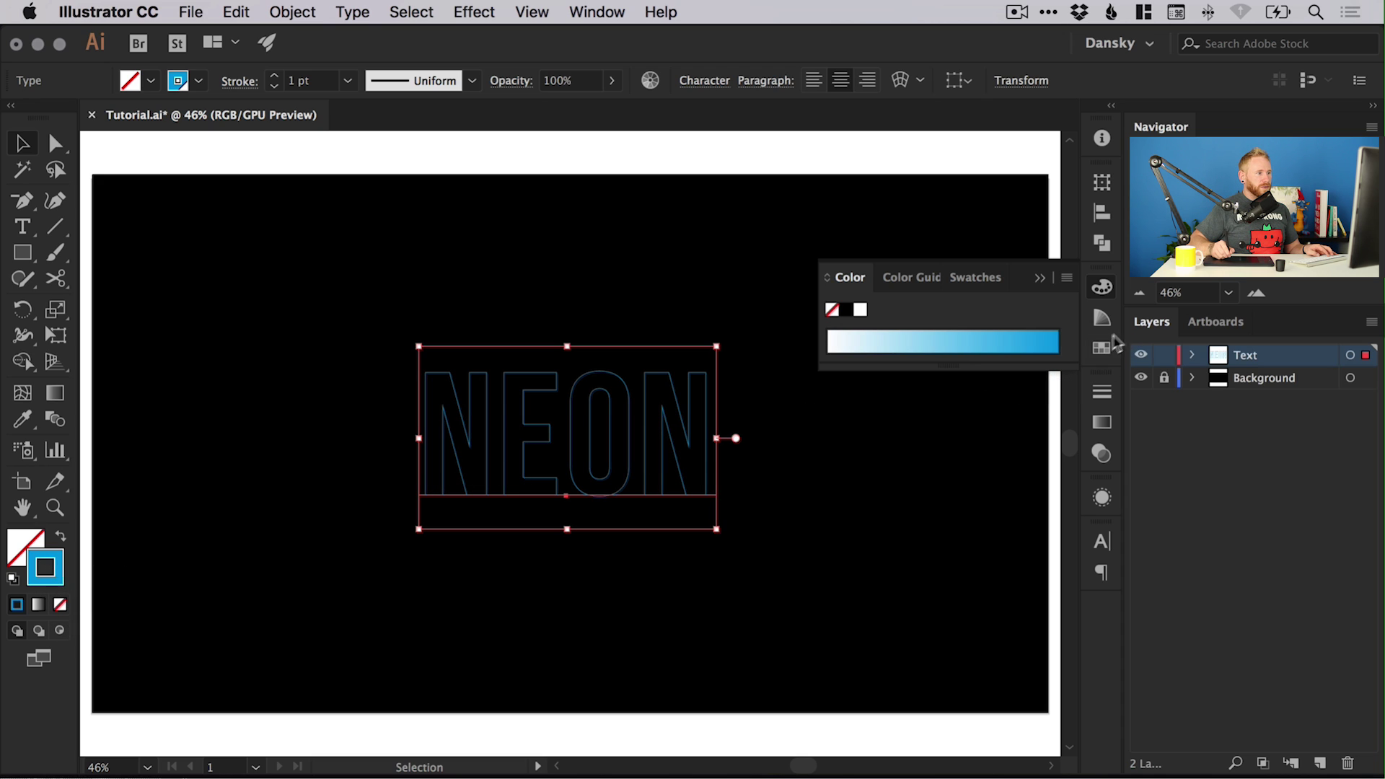
- Set the stroke weight to 2 pt with Round Cap and Round Join
click(1102, 391)
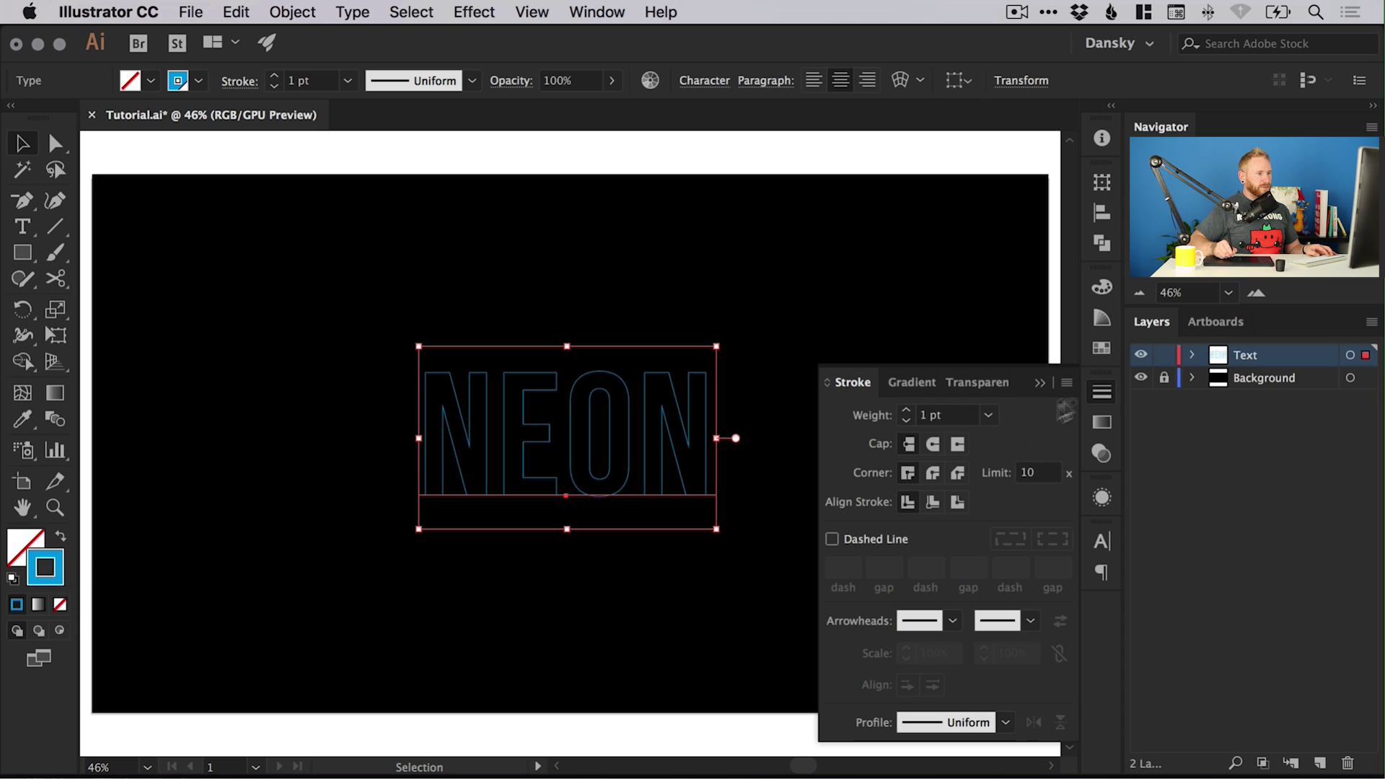
click(908, 416)
key(super+space)
drag(371, 309, 801, 563)
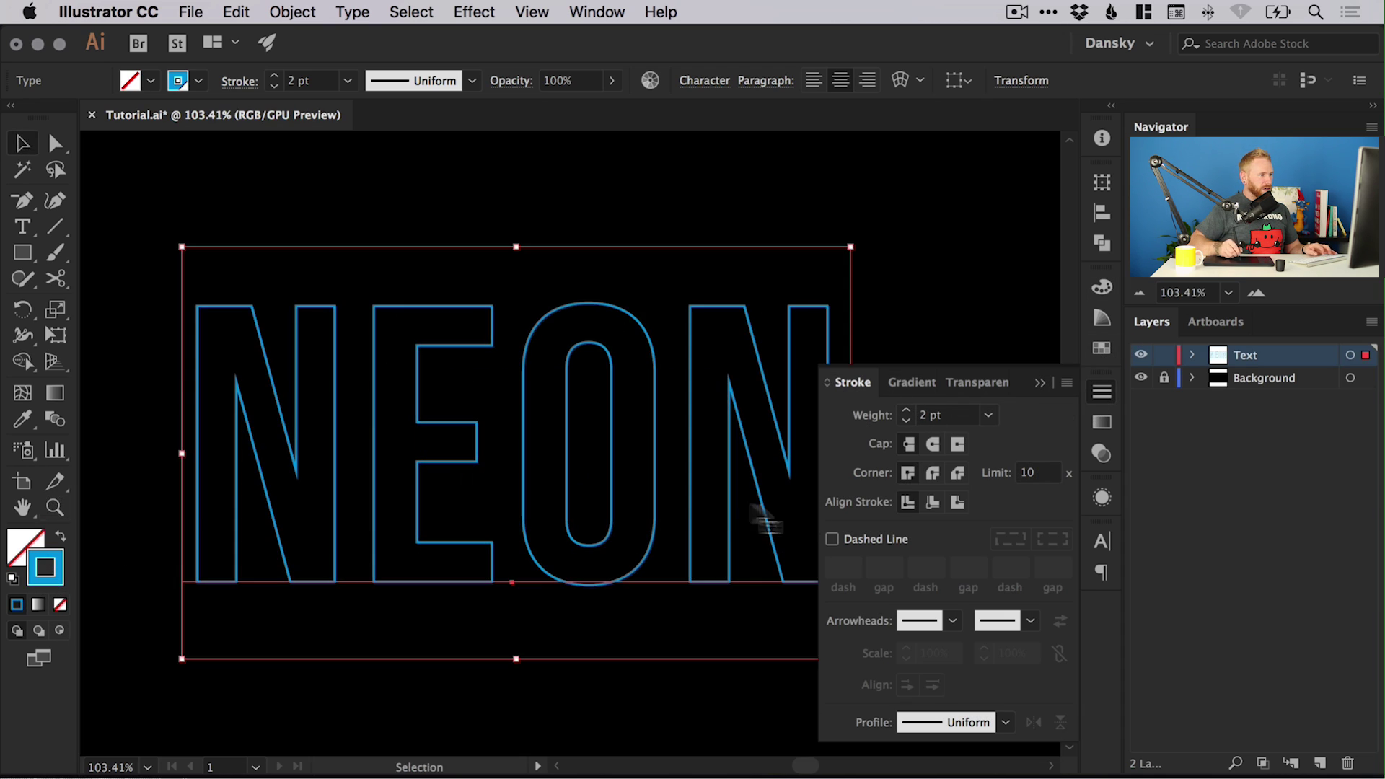
click(933, 444)
click(933, 472)
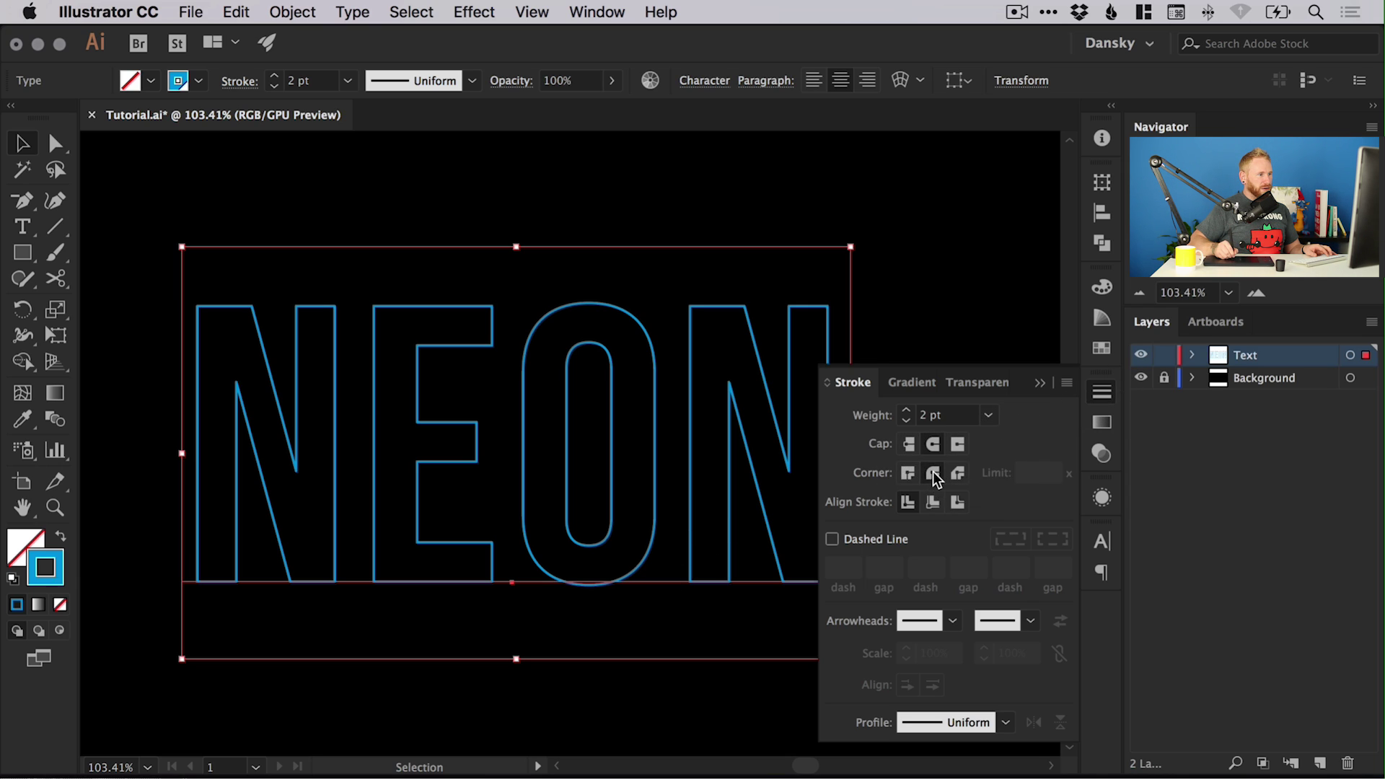
click(1102, 391)
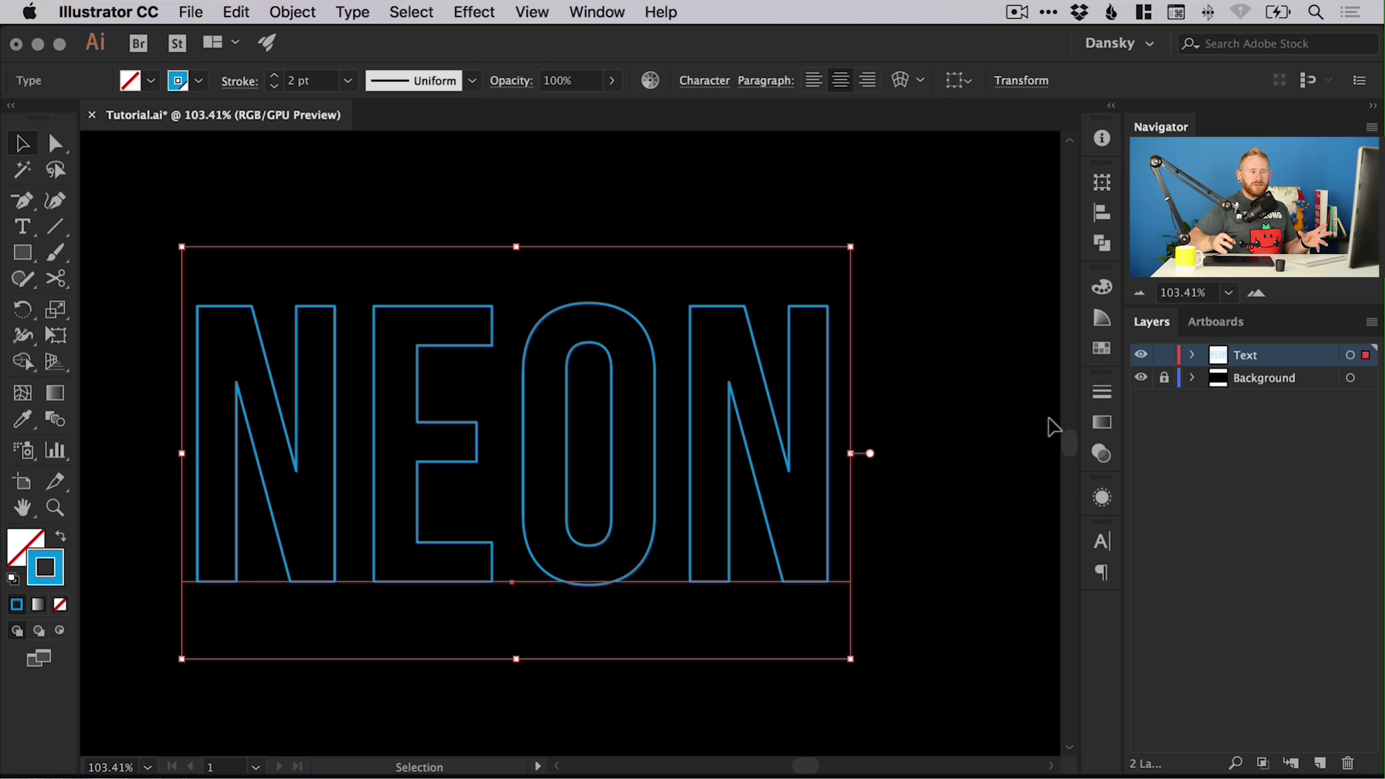
- Duplicate the NEON outline onto the pasteboard right of the artboard, then zoom back in
key(super+minus)
key(super+minus)
key(super+minus)
key(super+minus)
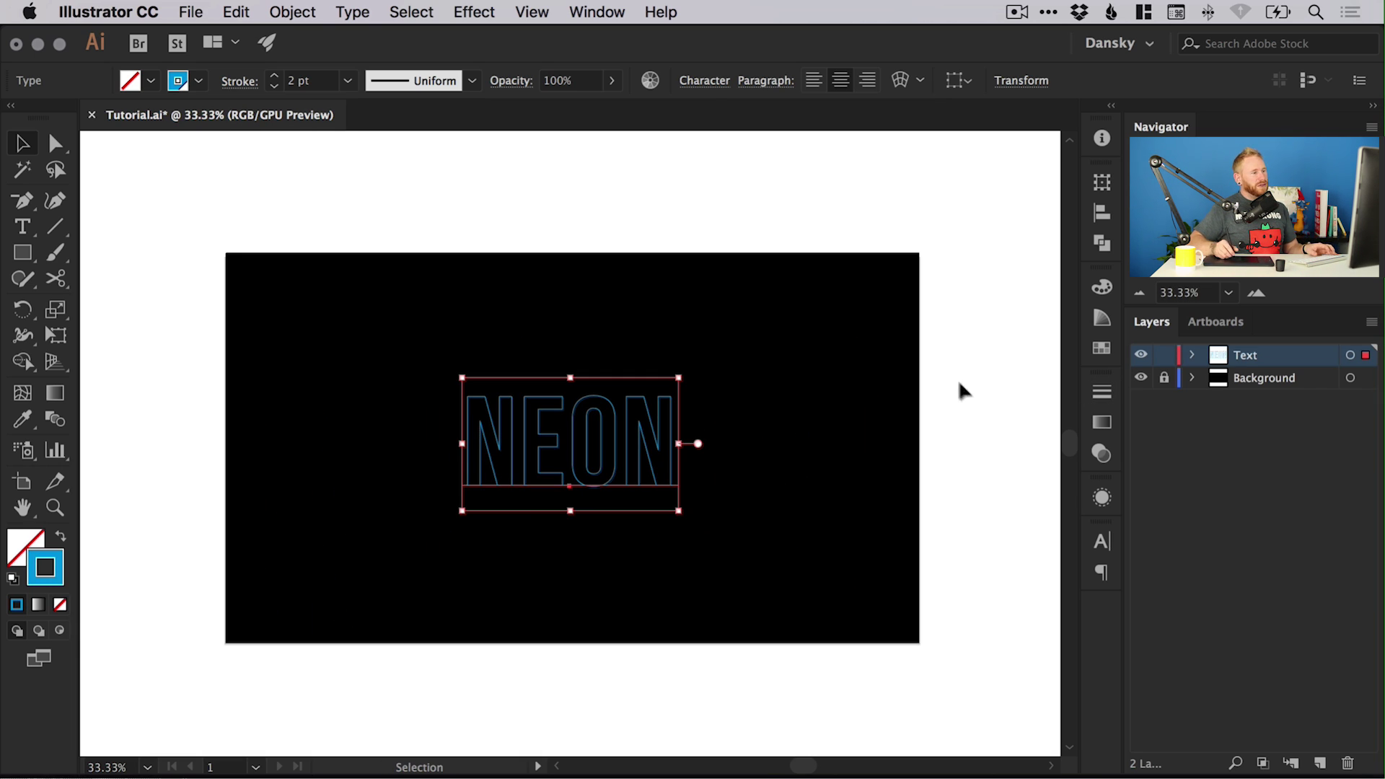
scroll(732, 448, right, 5)
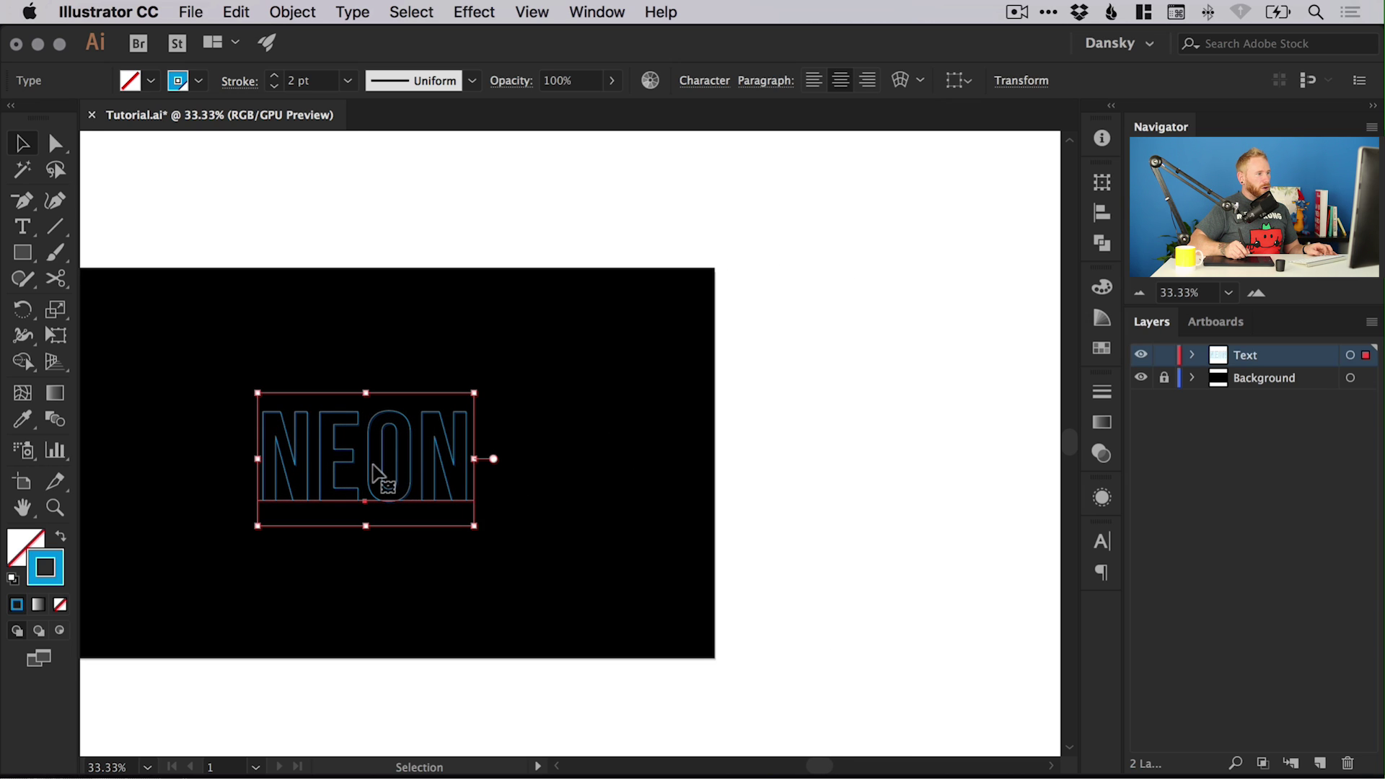
drag(372, 469, 977, 467)
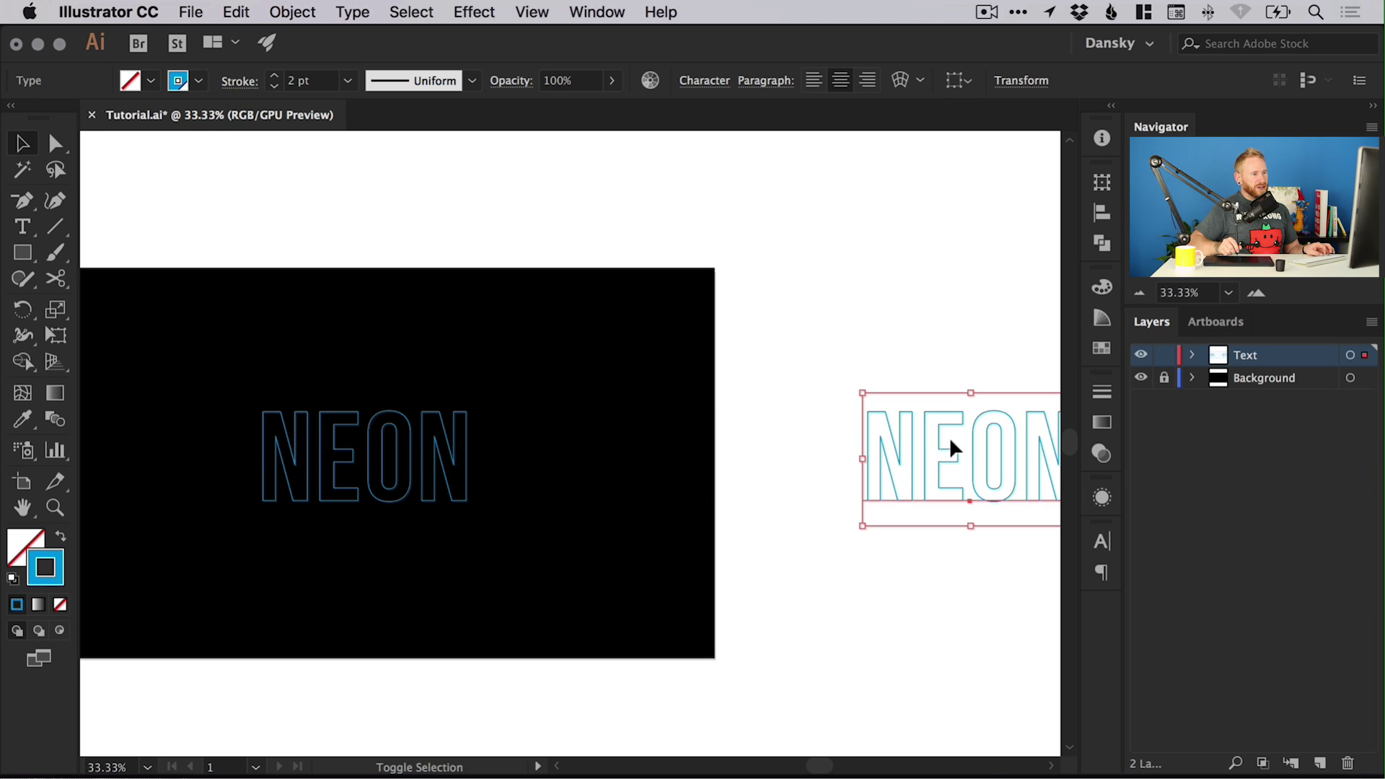
click(798, 326)
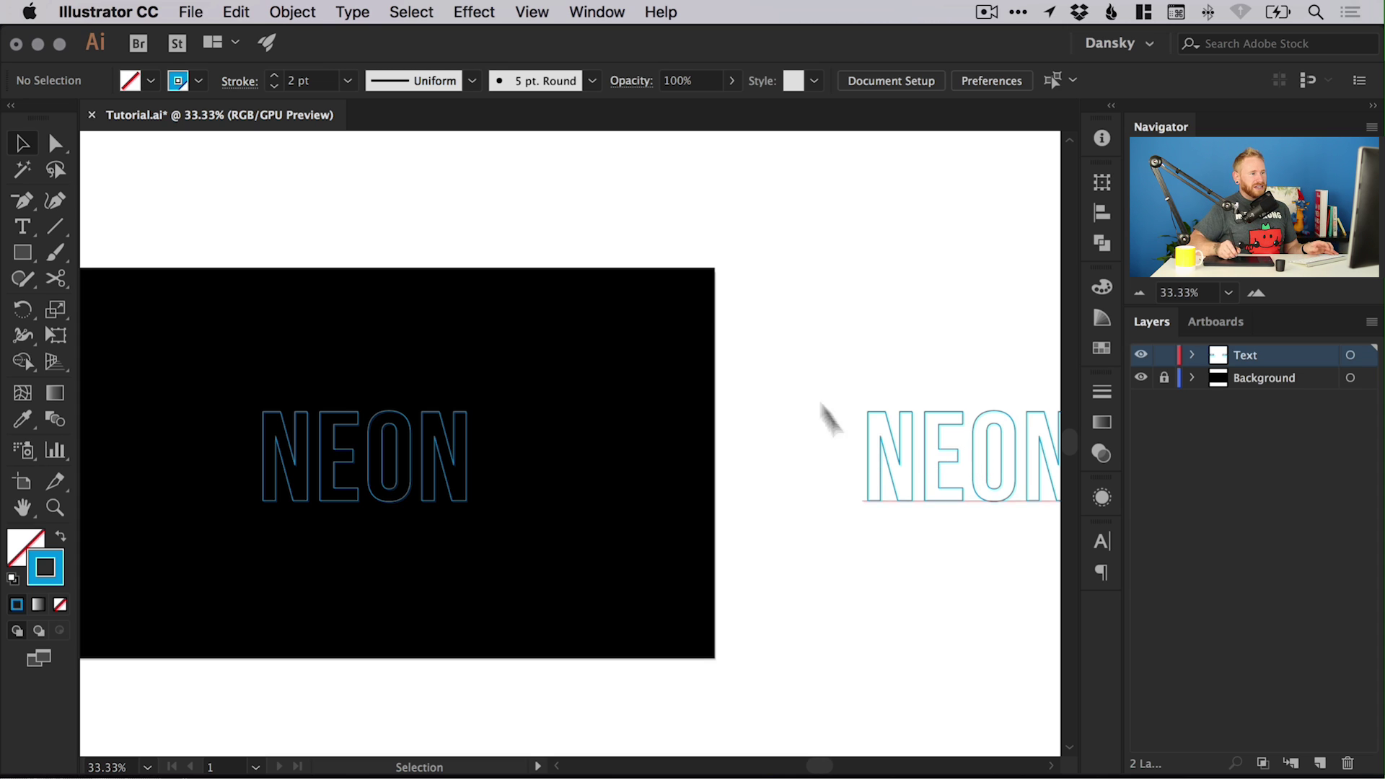
key(super+0)
key(super+equal)
key(super+equal)
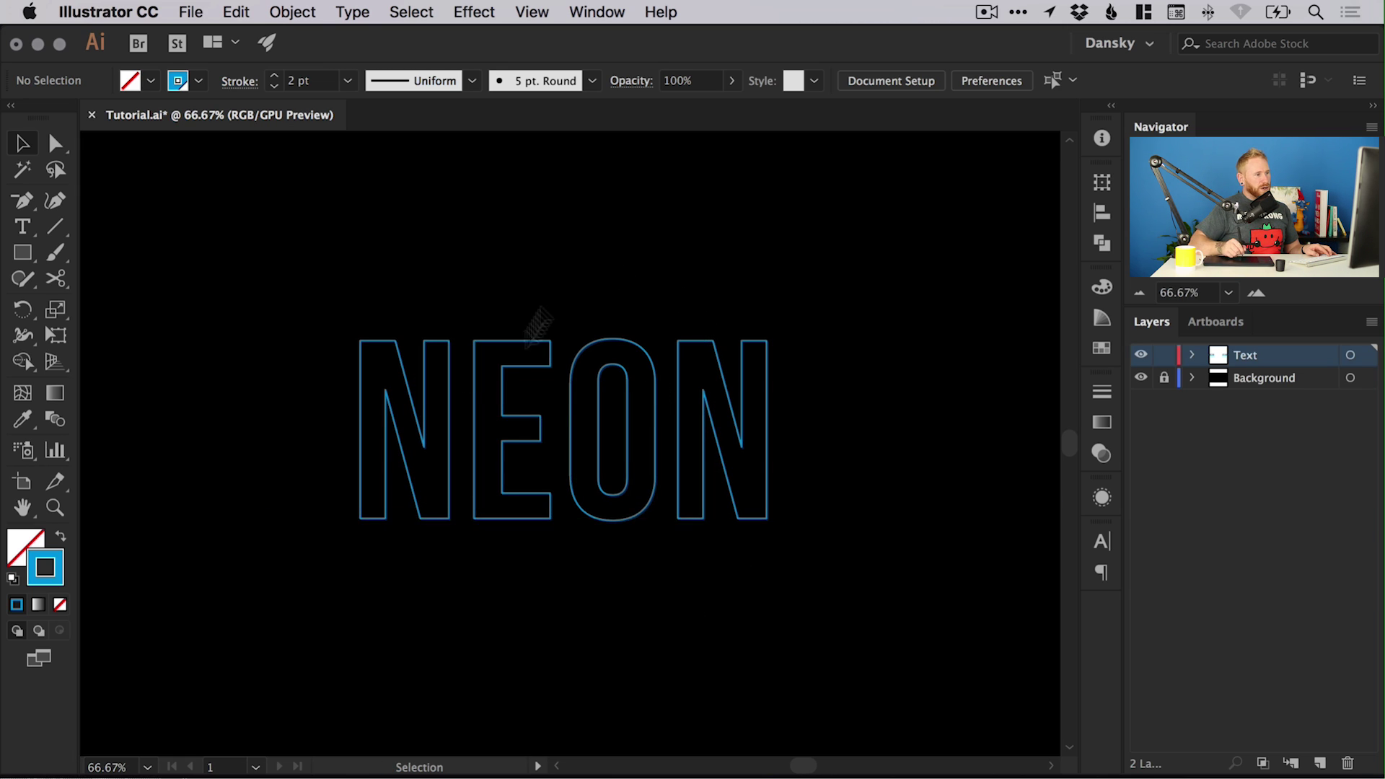
- Apply Type > Create Outlines to NEON, then reselect the lettering group and zoom in
drag(464, 251, 622, 460)
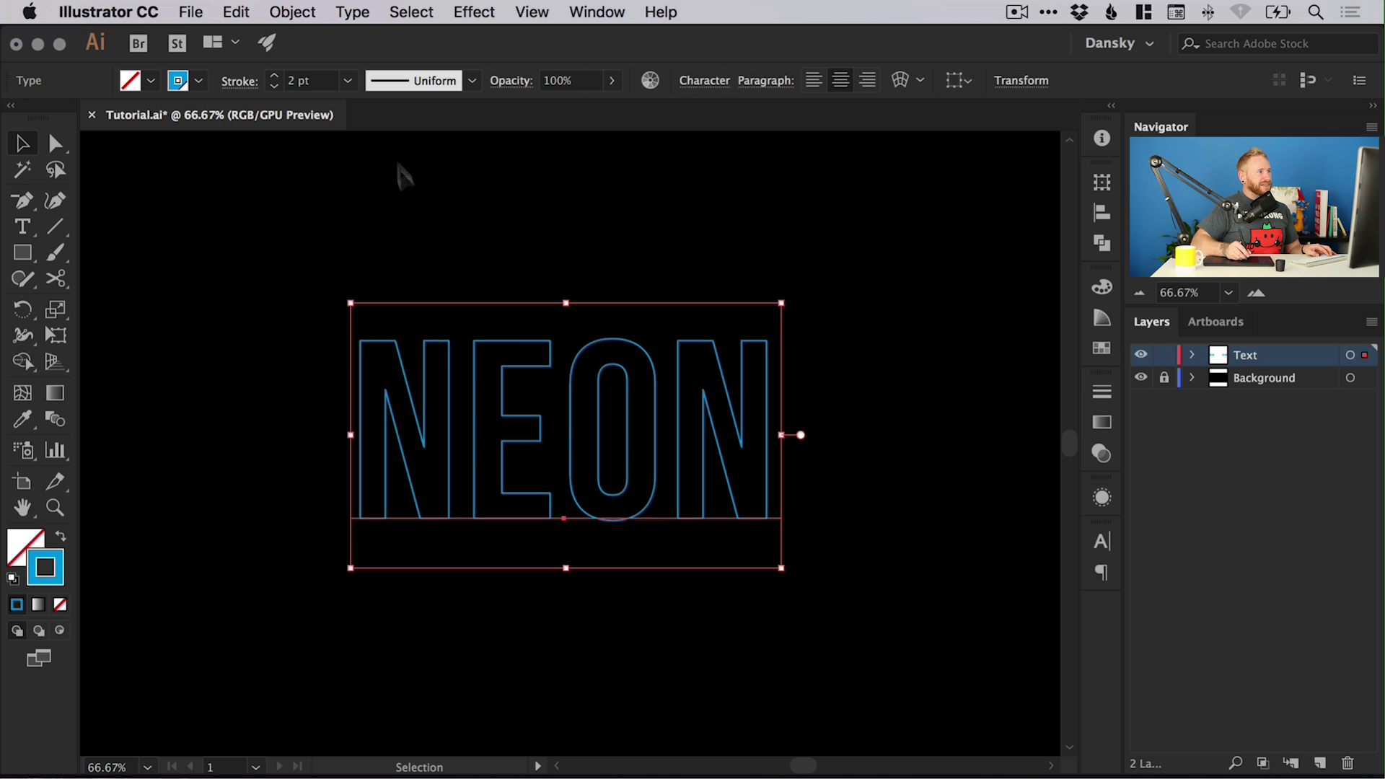
click(352, 12)
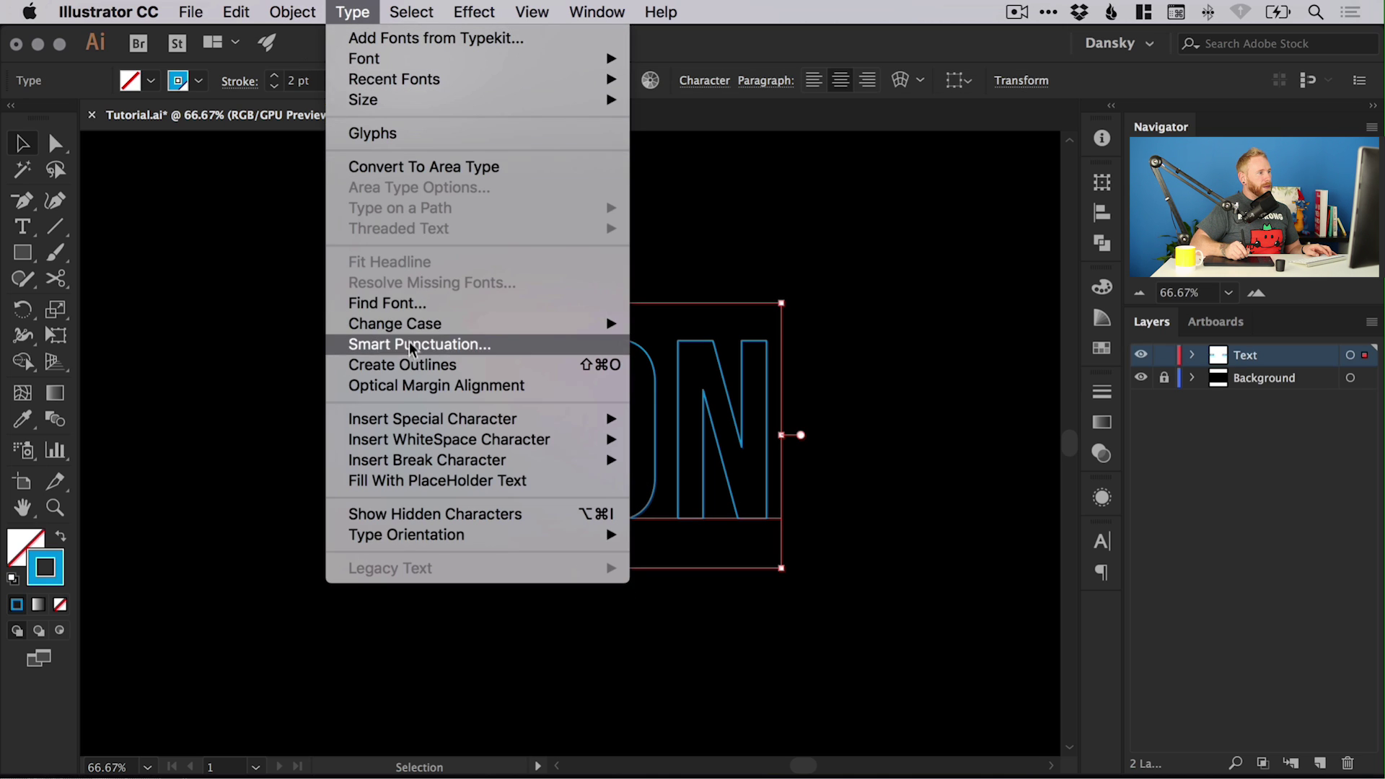
click(410, 365)
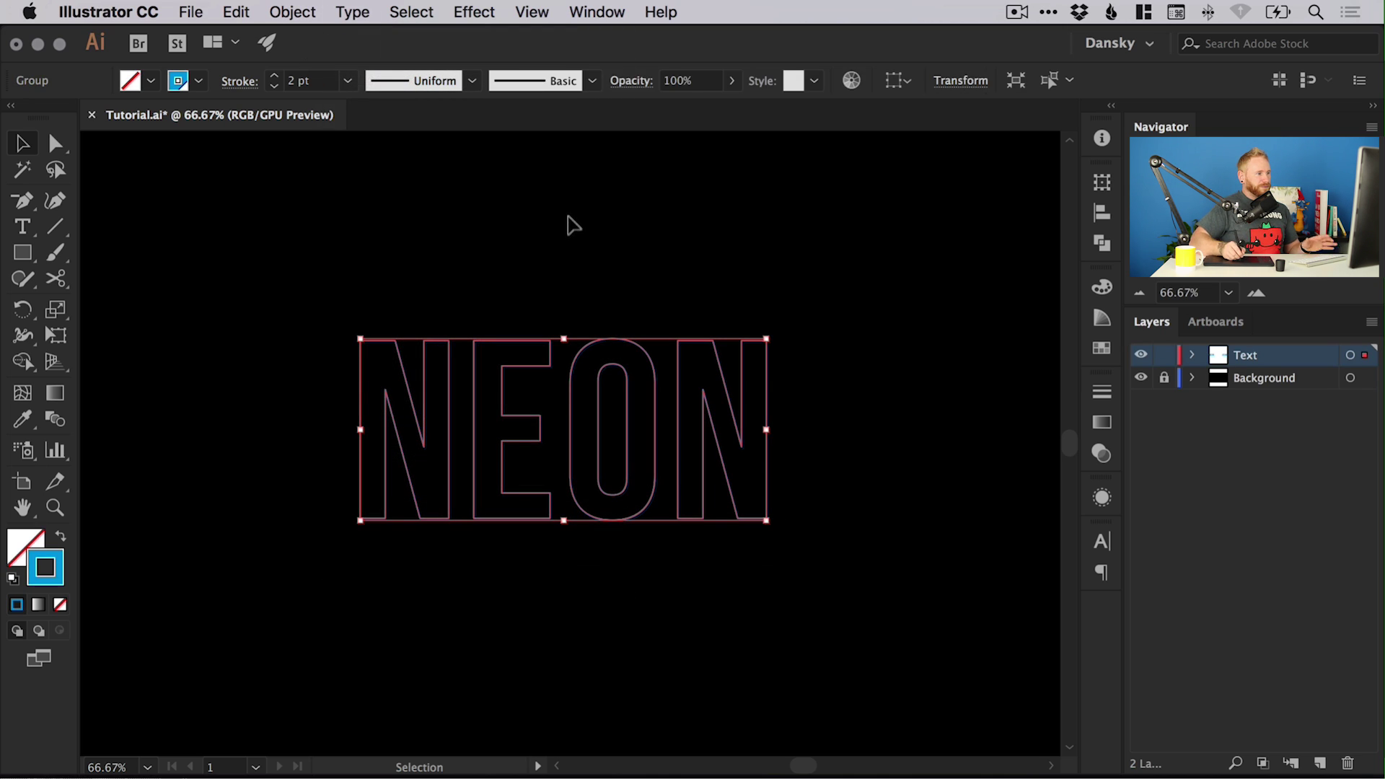
click(556, 215)
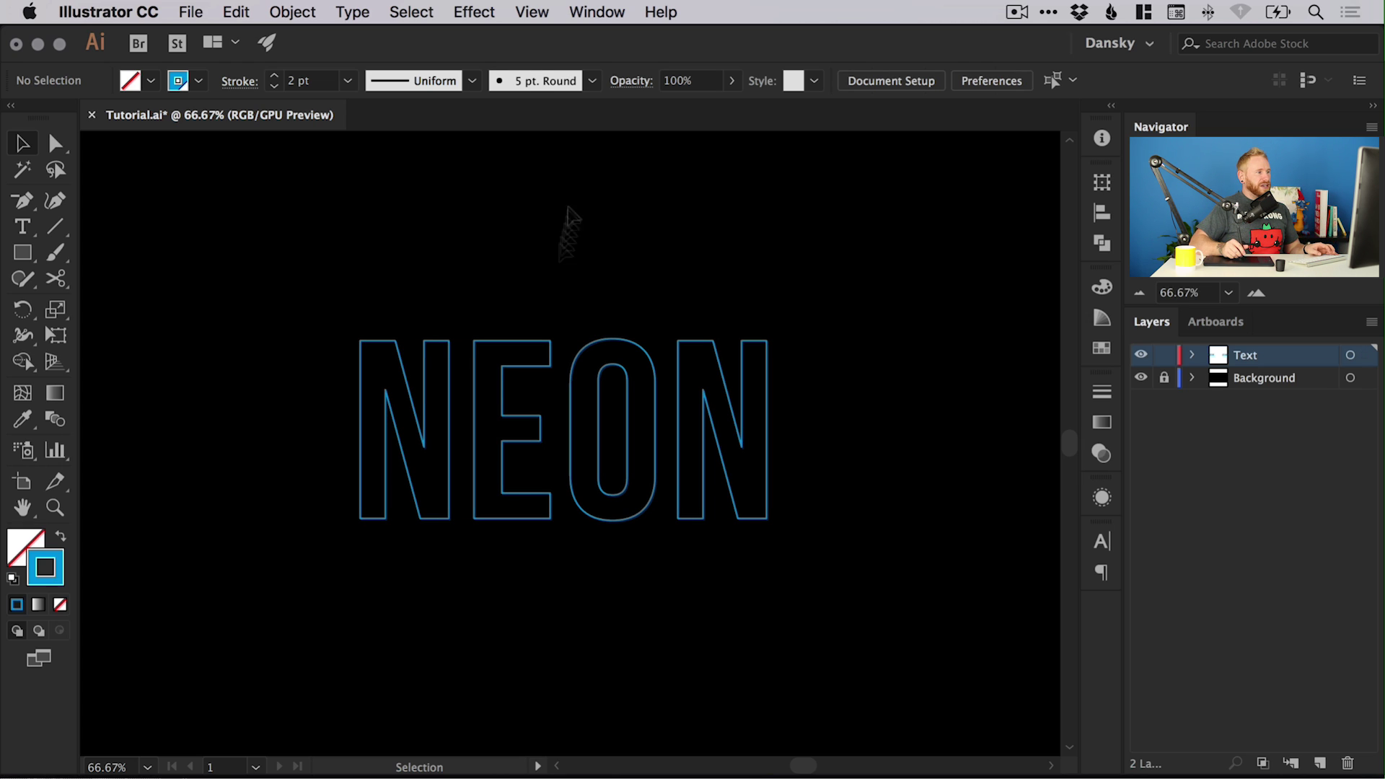
drag(356, 288, 813, 567)
key(z)
drag(269, 266, 855, 588)
- Cut the first N's left edge at two points with the Scissors tool
key(v)
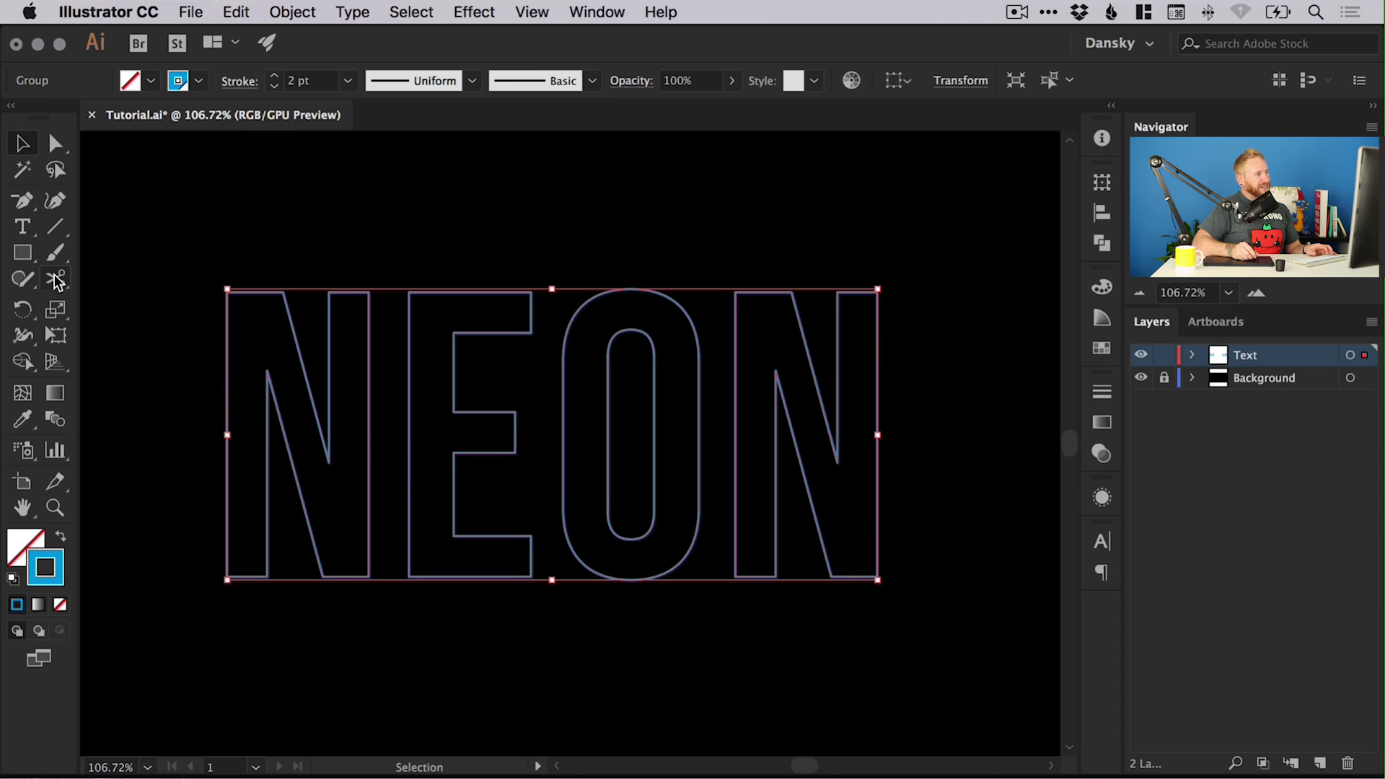
click(58, 281)
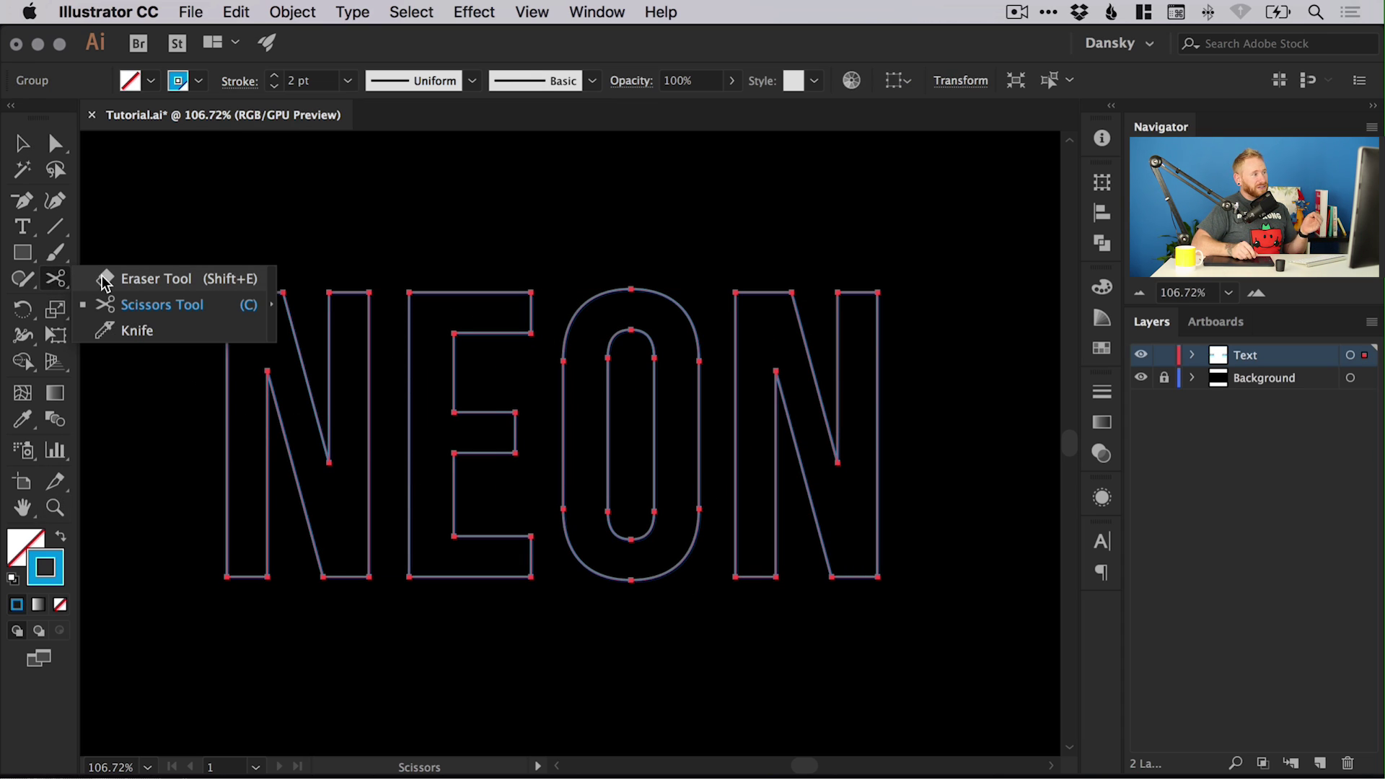
click(150, 307)
key(super+equal)
key(space)
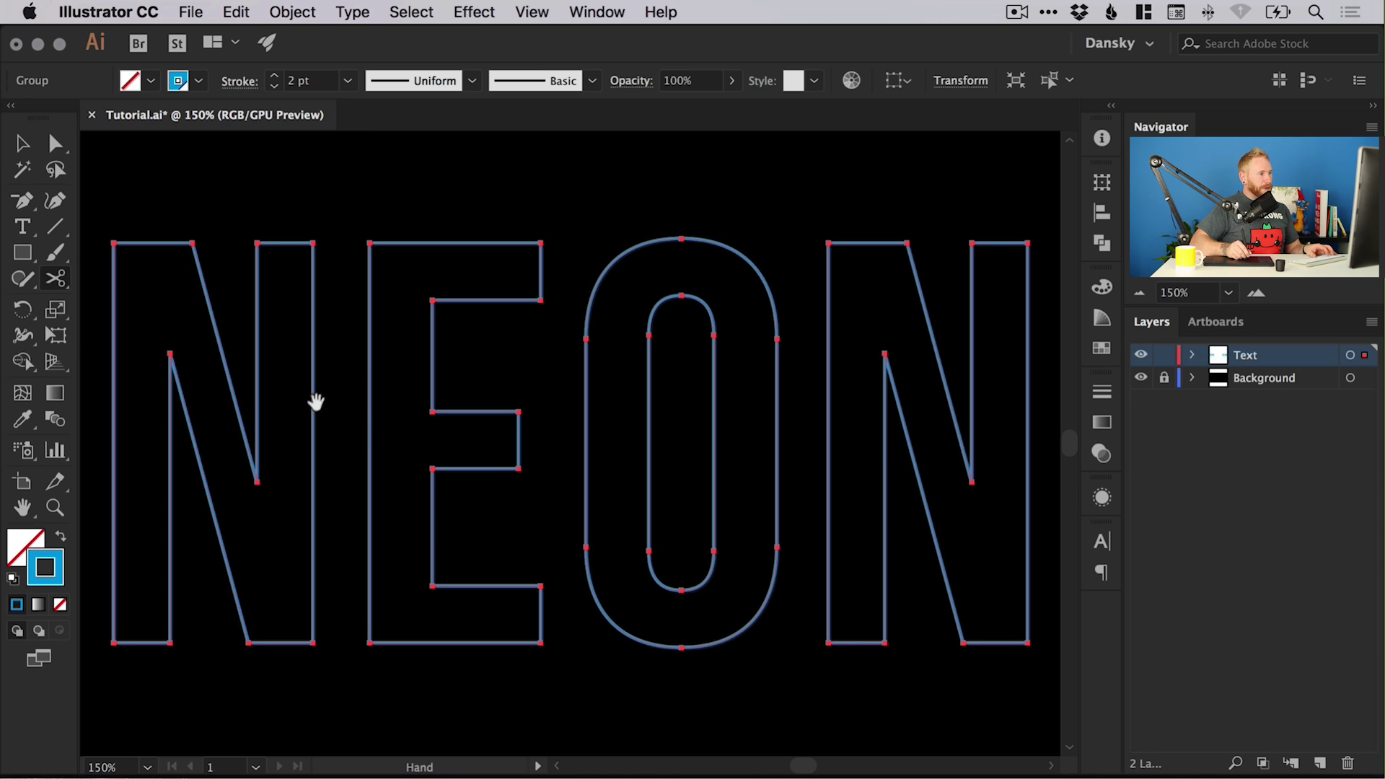
drag(316, 401, 368, 403)
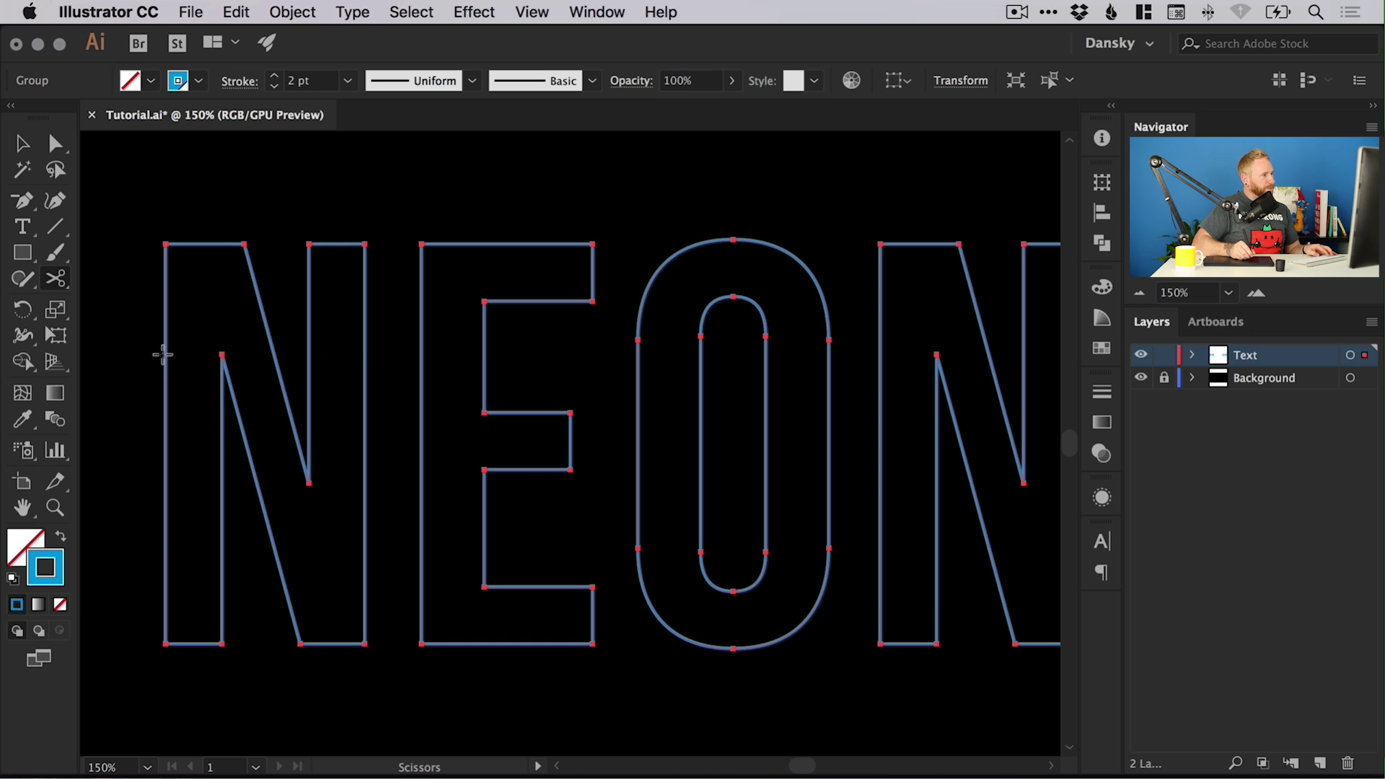
click(165, 329)
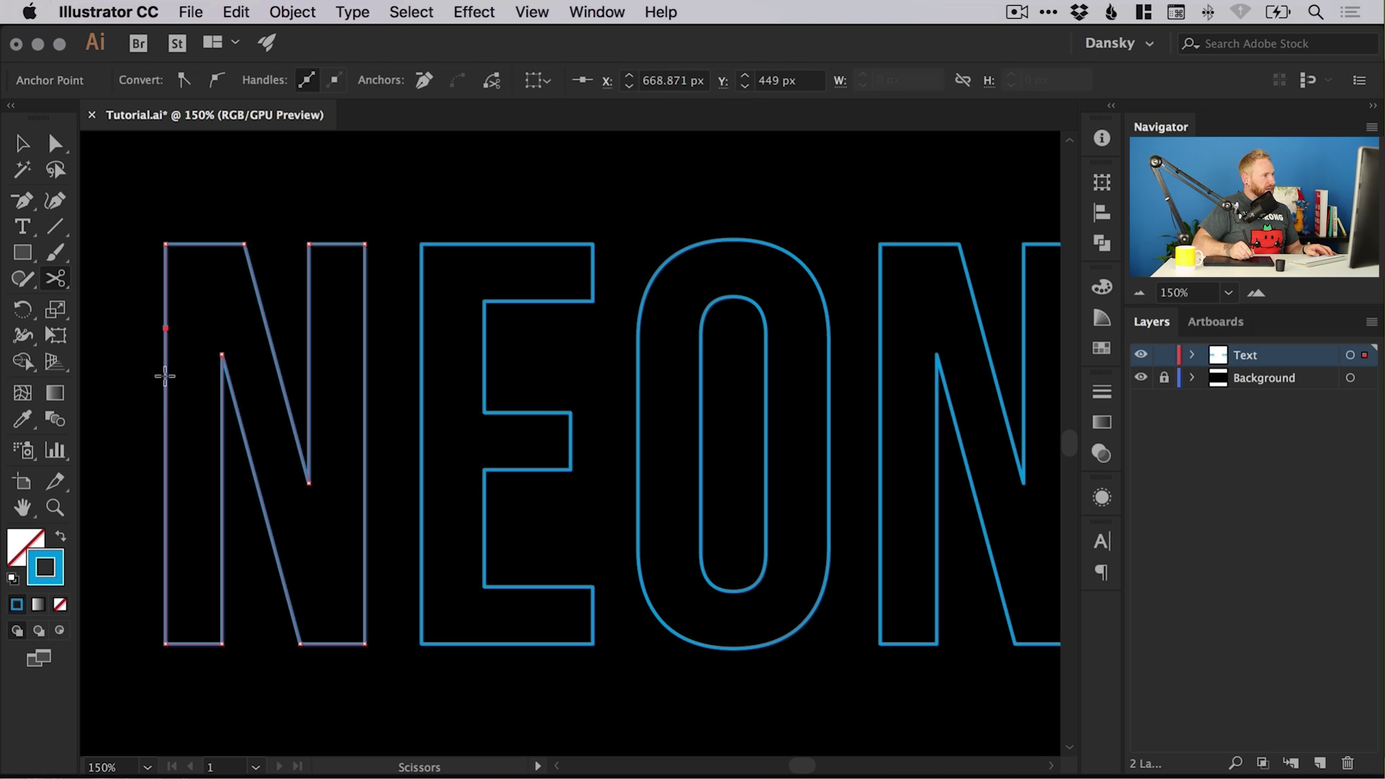
click(165, 376)
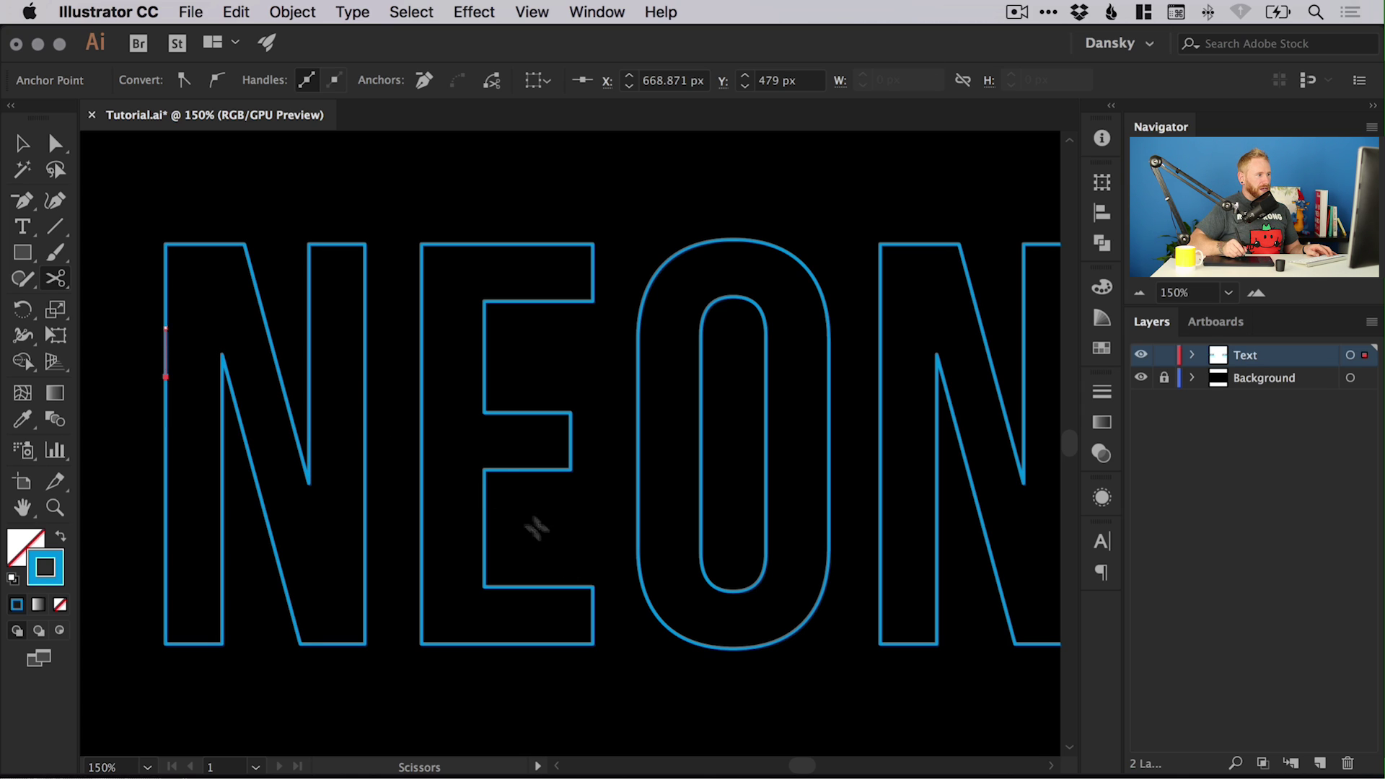
- Cut the E's left edge at two points and the O's inner edge once
click(422, 508)
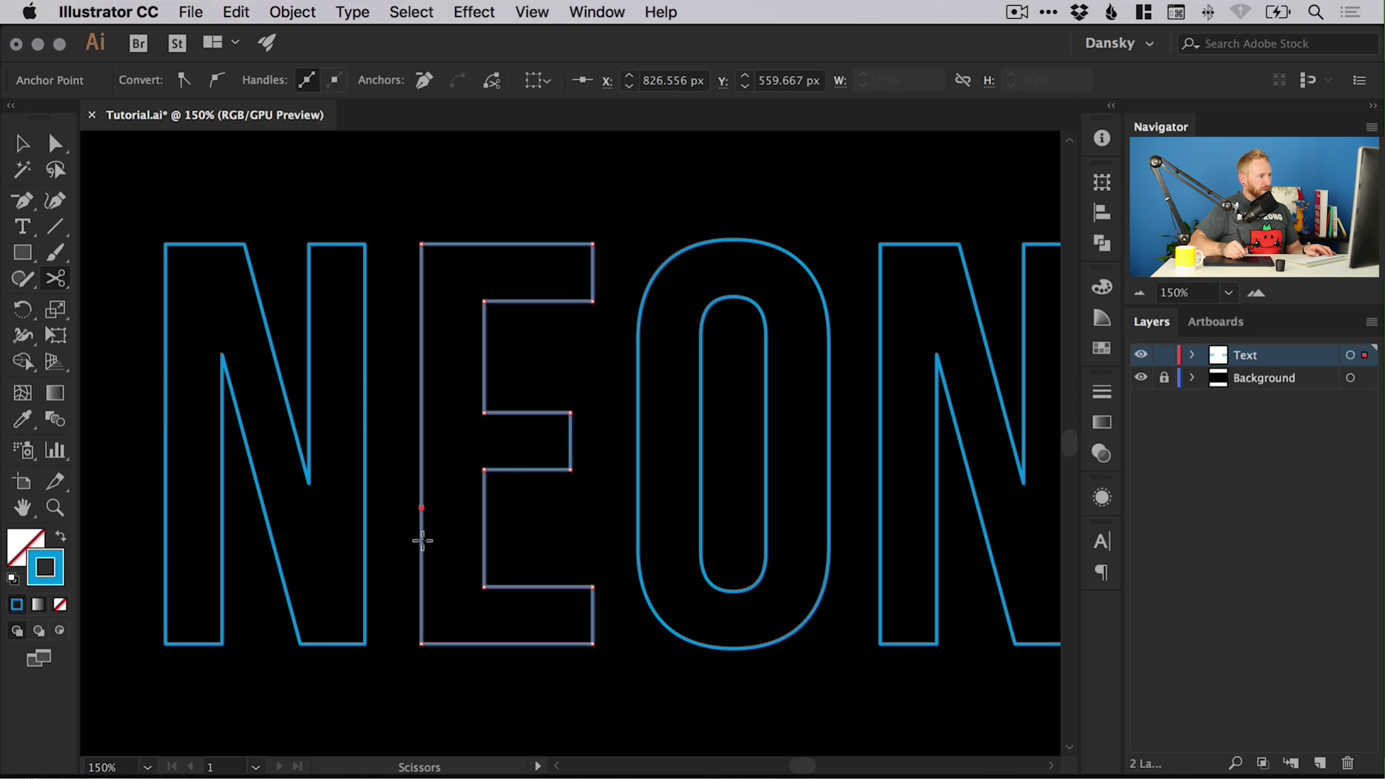
click(423, 552)
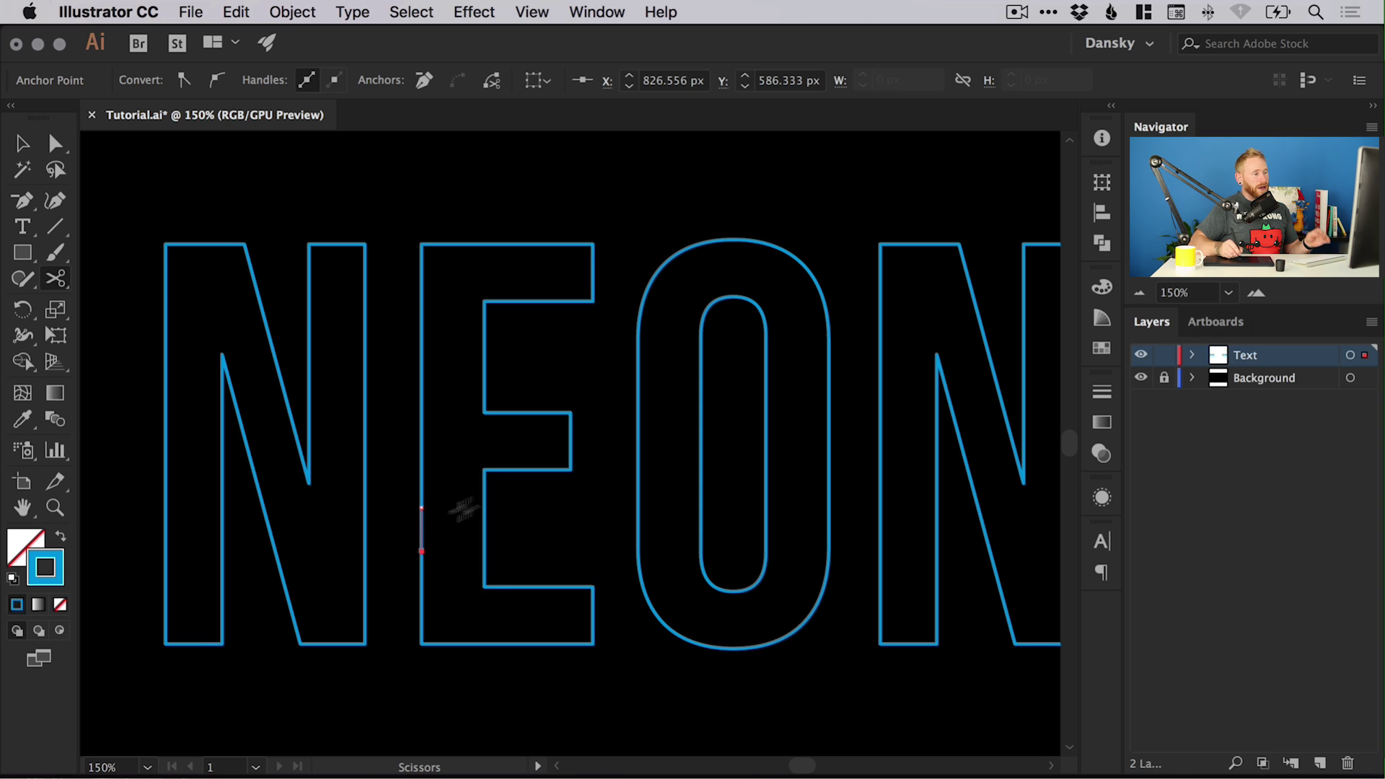
click(700, 370)
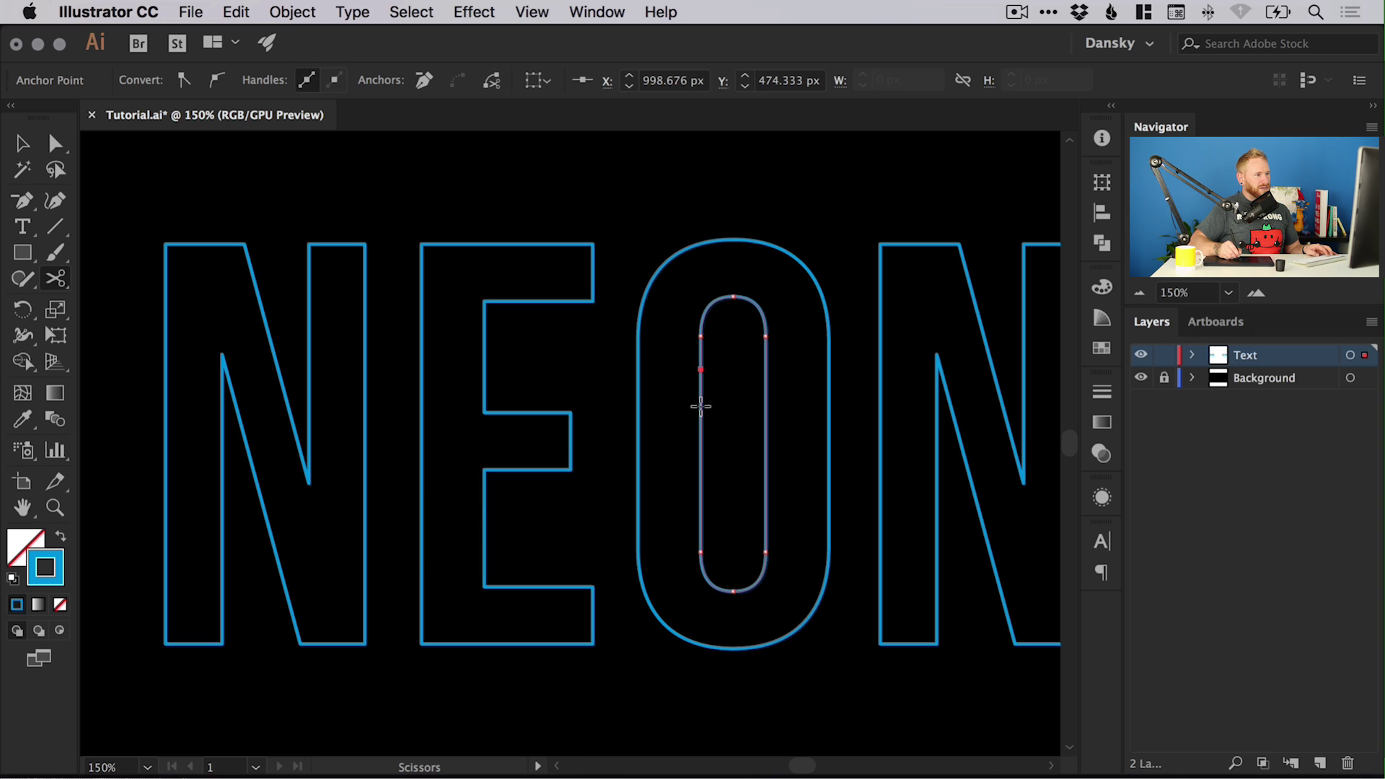
- Cut the final N twice on its left stem and once on its right stem
scroll(767, 393, right, 5)
scroll(767, 393, down, 1)
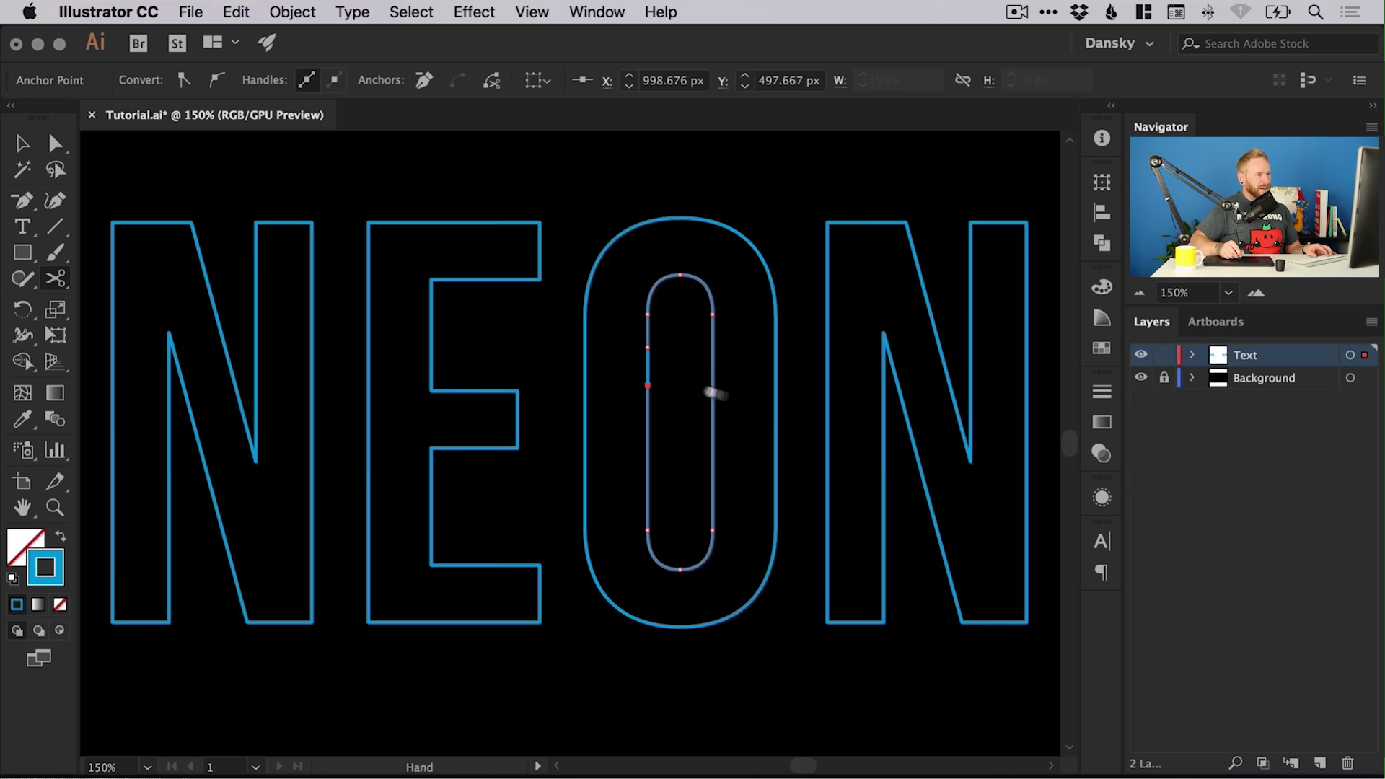
click(784, 472)
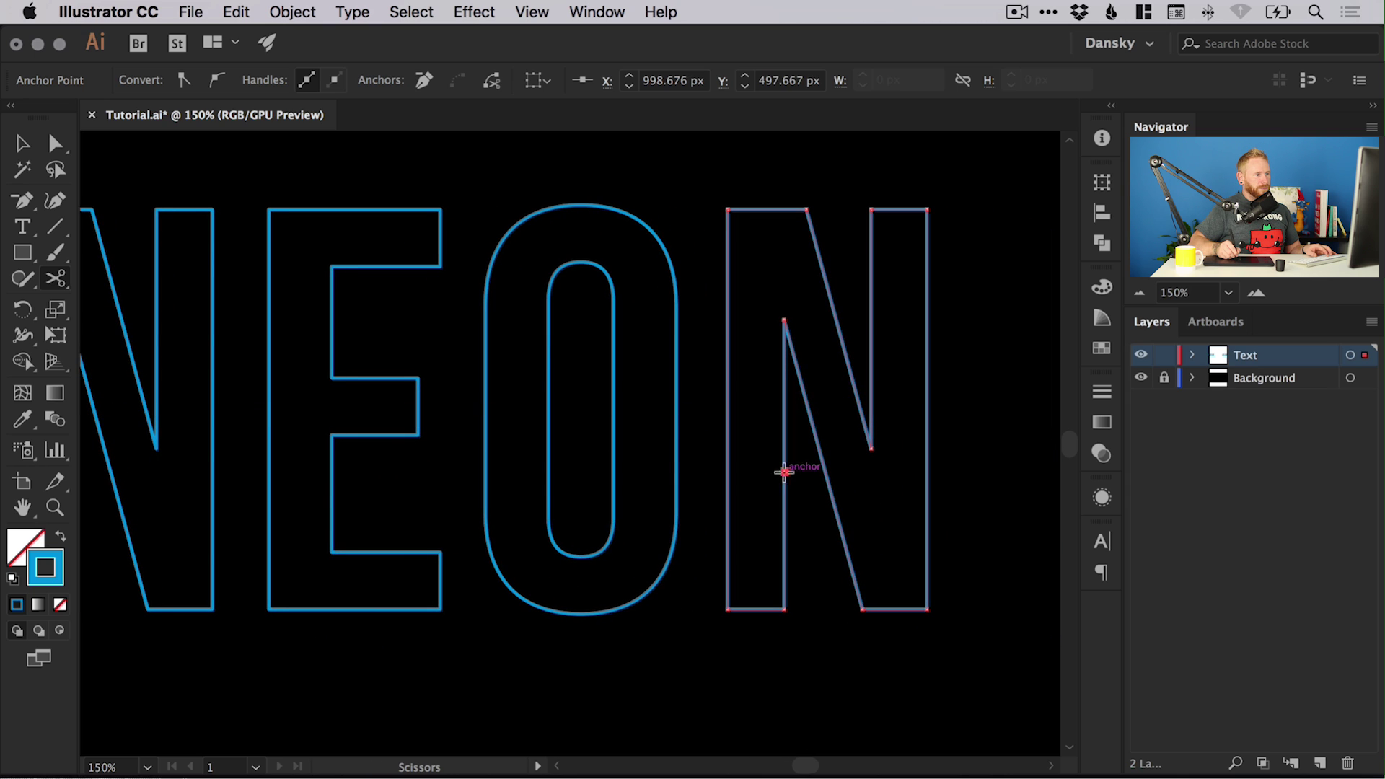
click(784, 514)
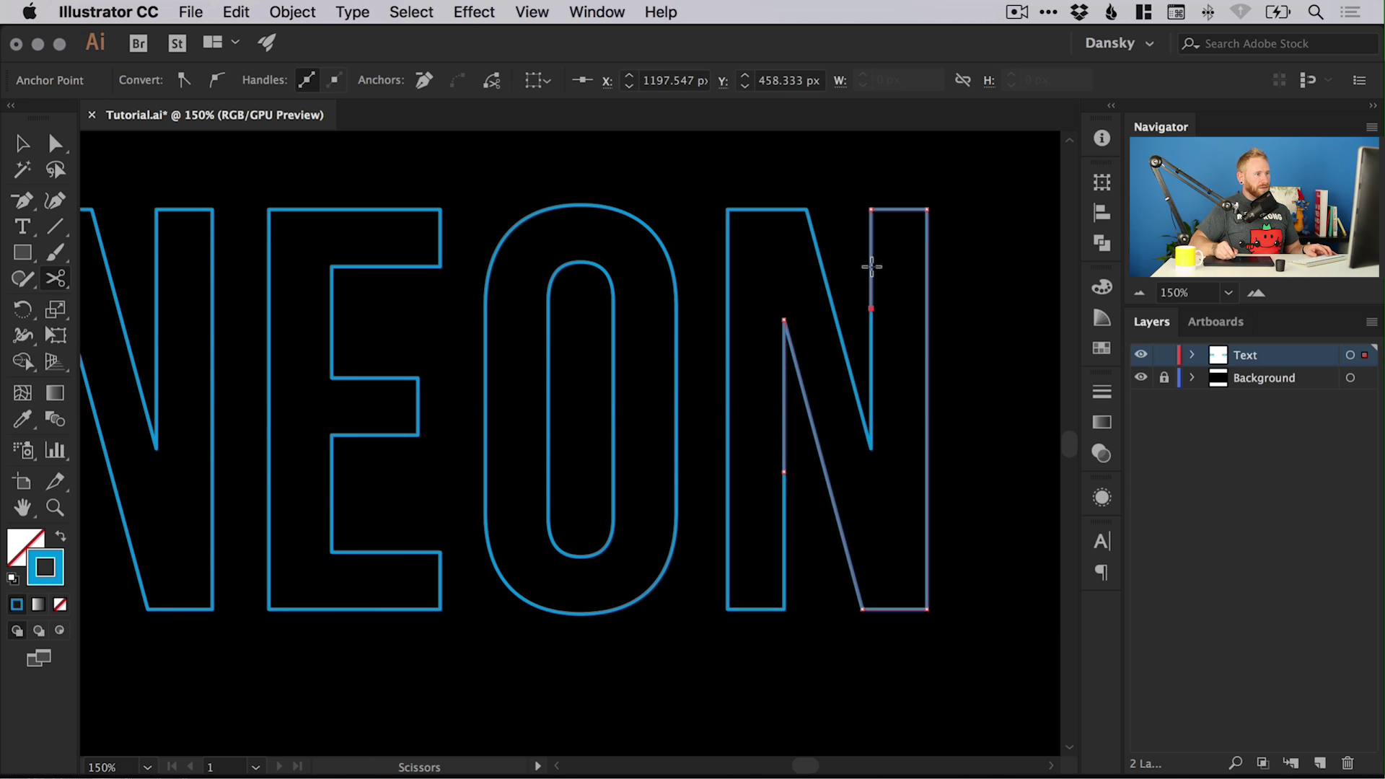
click(870, 265)
click(22, 143)
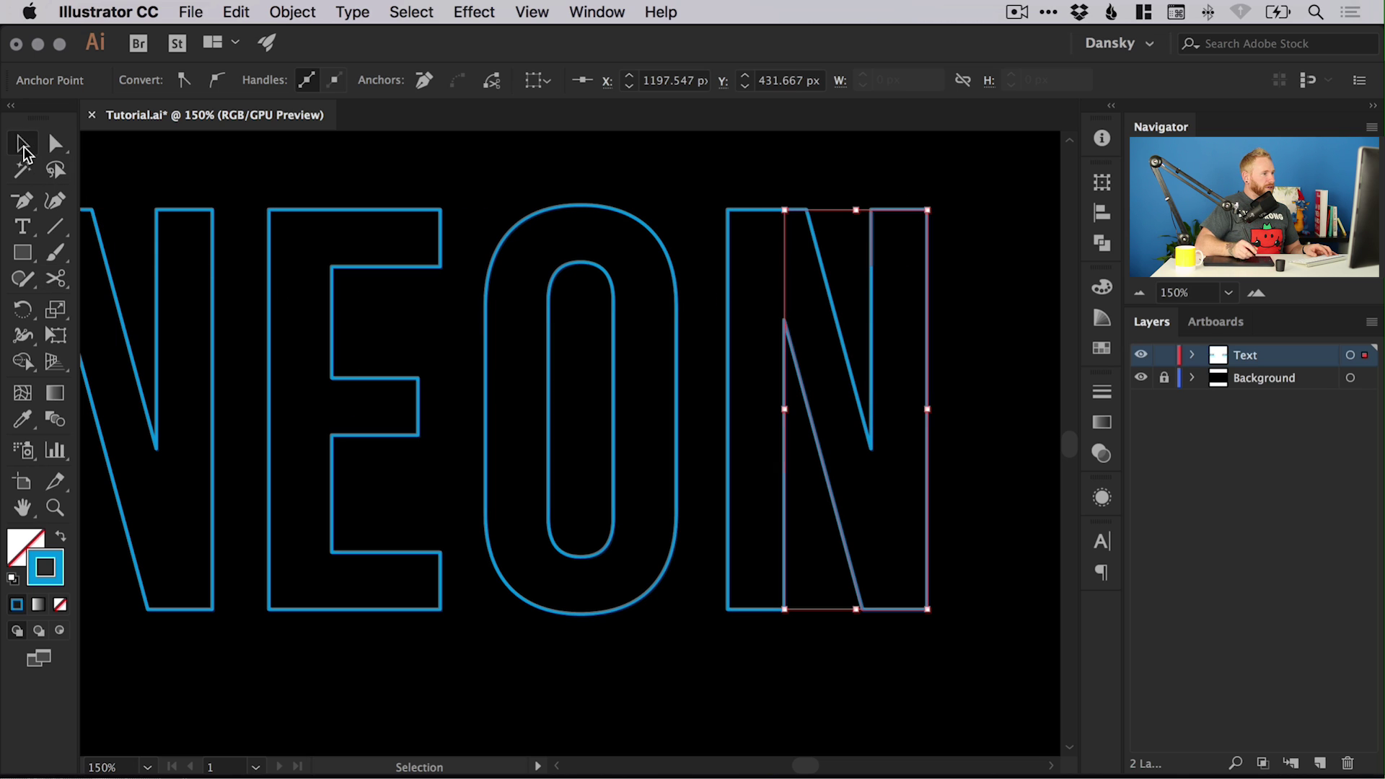
key(super+minus)
key(super+minus)
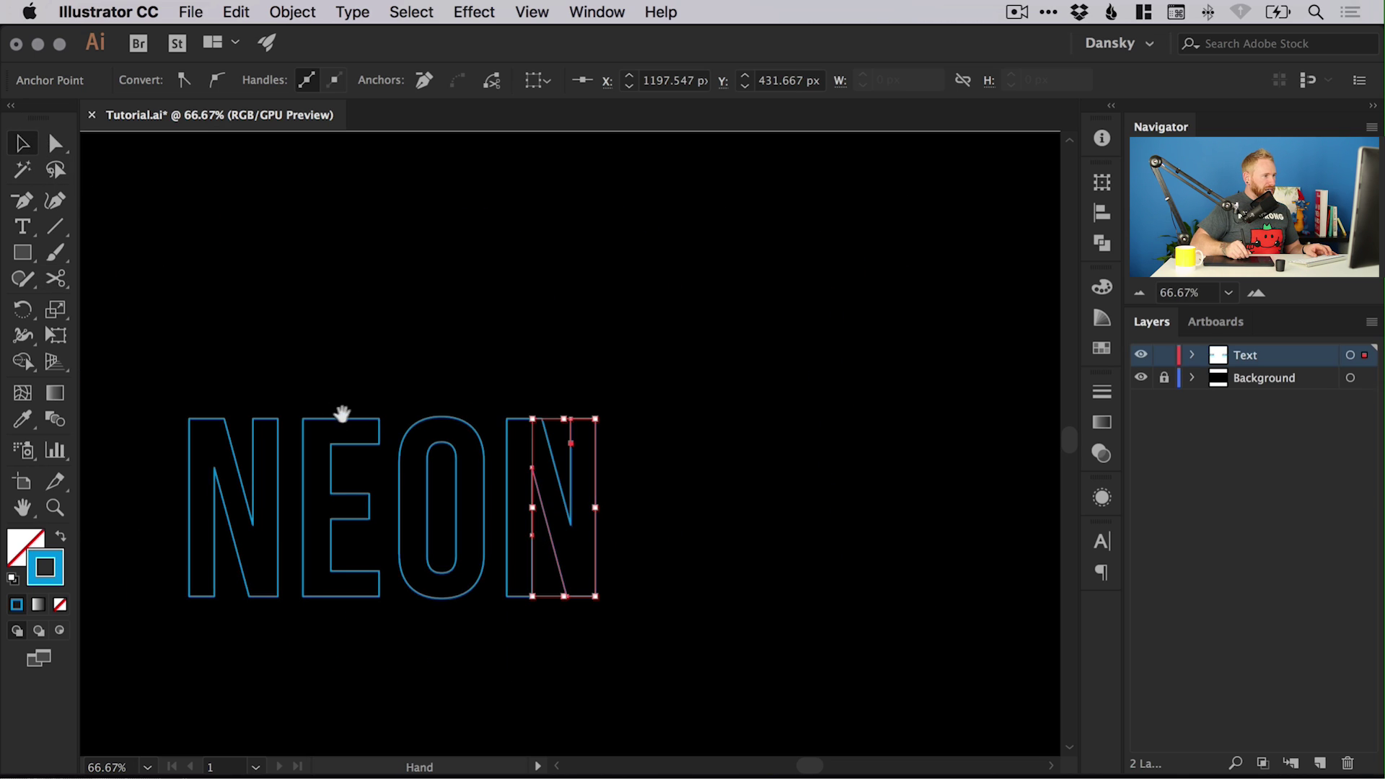
drag(340, 412, 730, 324)
- Deselect, switch to Outline view (Cmd+Y), and marquee the letters with Direct Selection
key(super+plus)
click(692, 282)
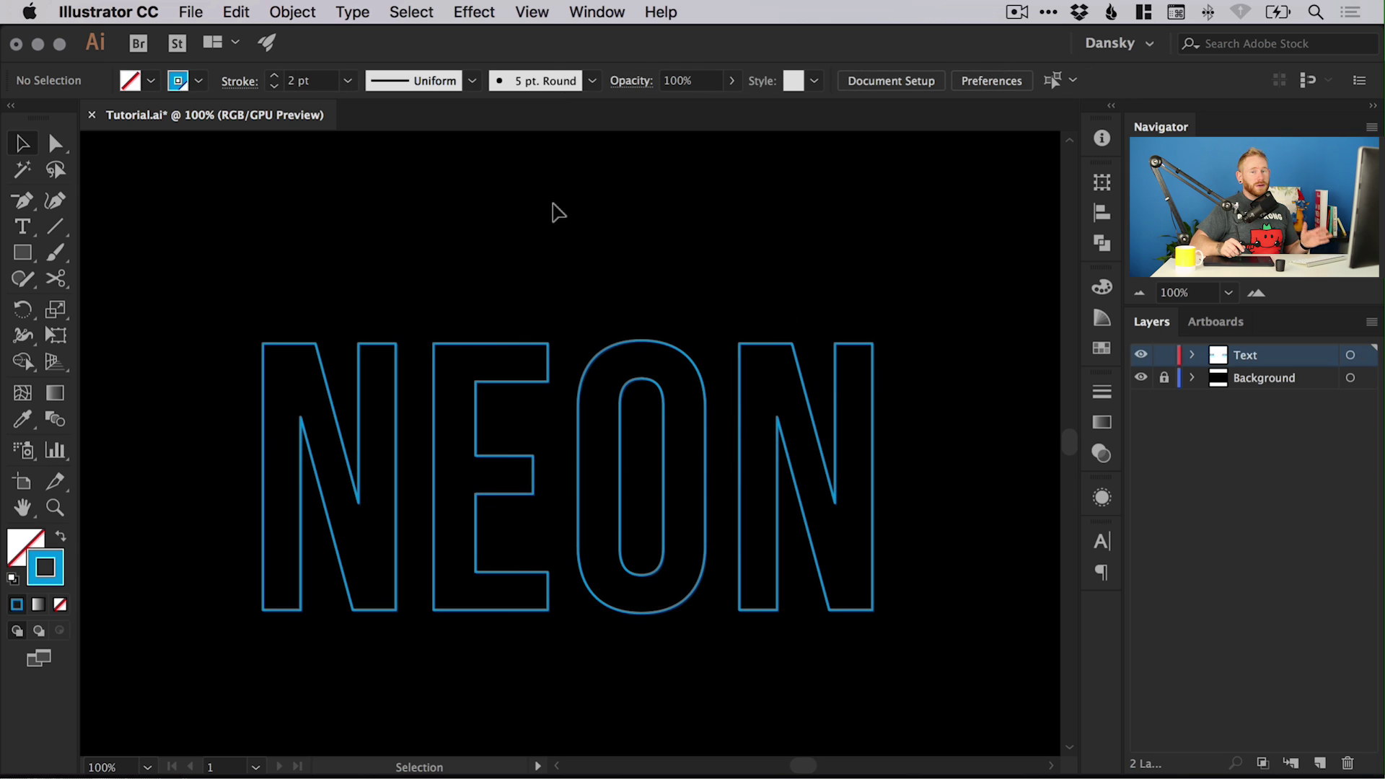
key(a)
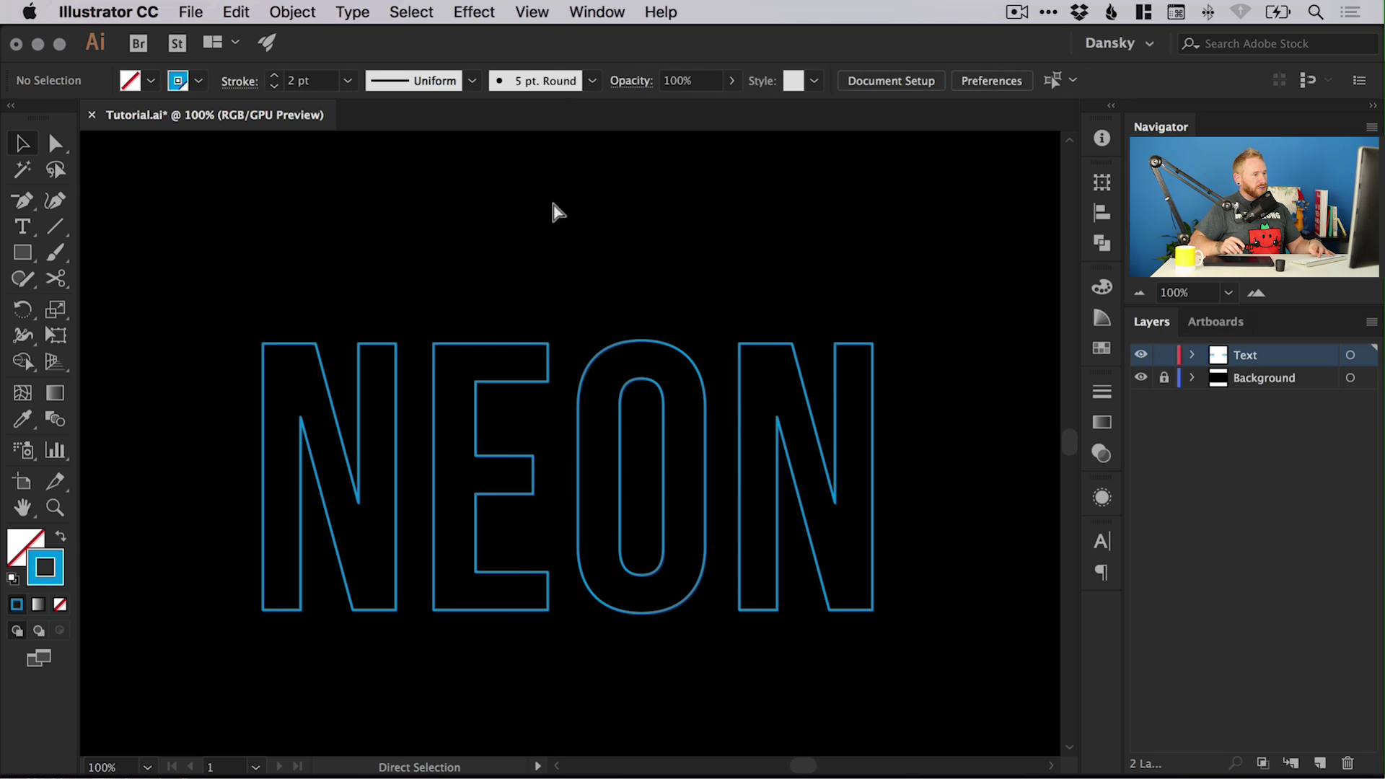
key(super+y)
key(v)
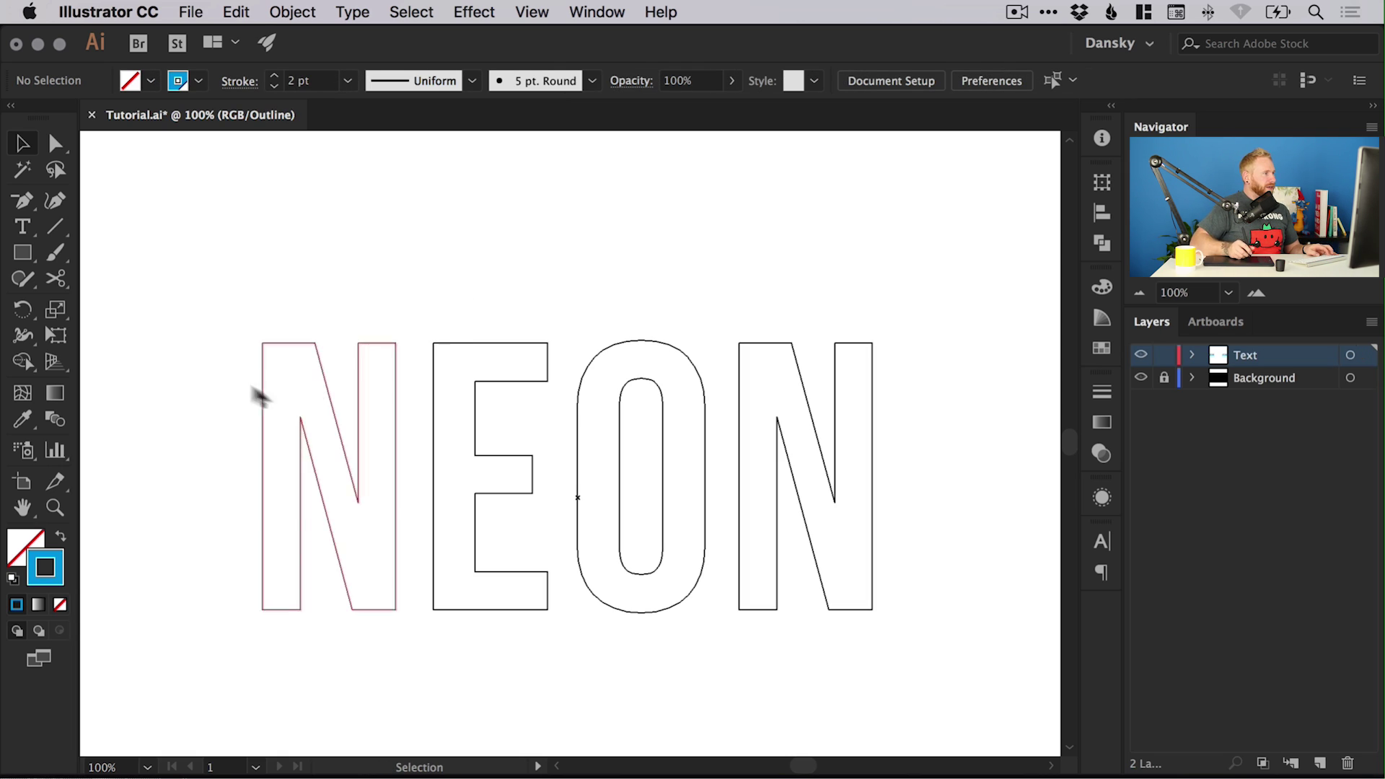
click(58, 144)
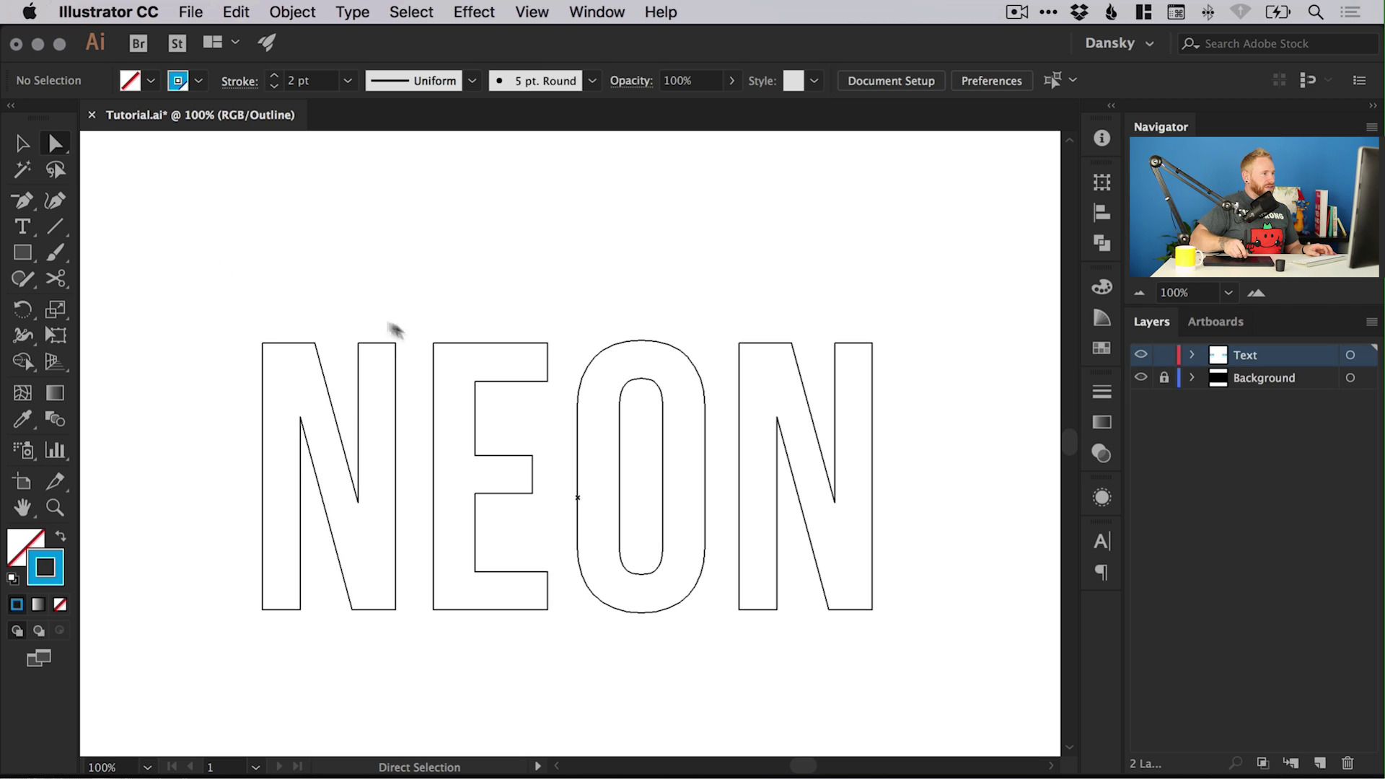
drag(193, 276, 961, 661)
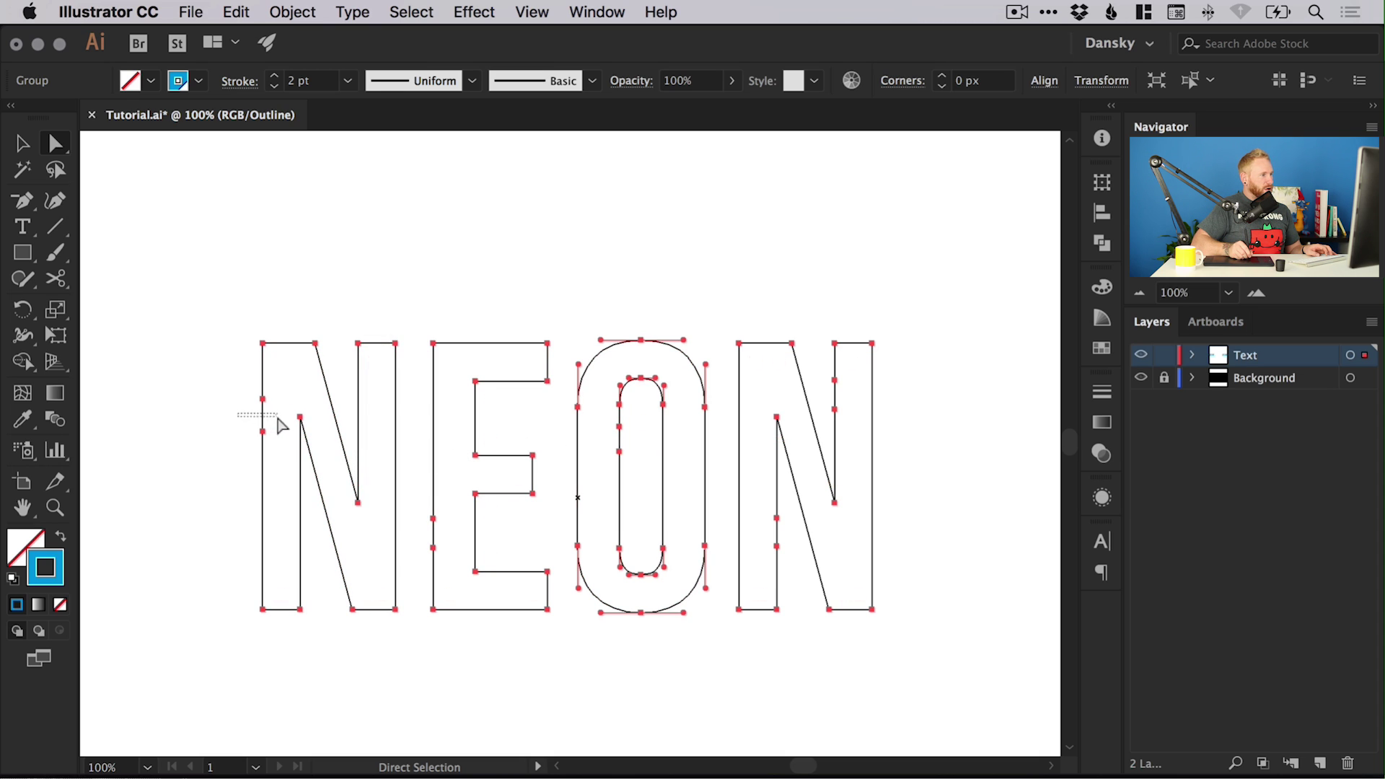
- Delete short segments from the first N's and the E's left edges
drag(281, 426, 280, 433)
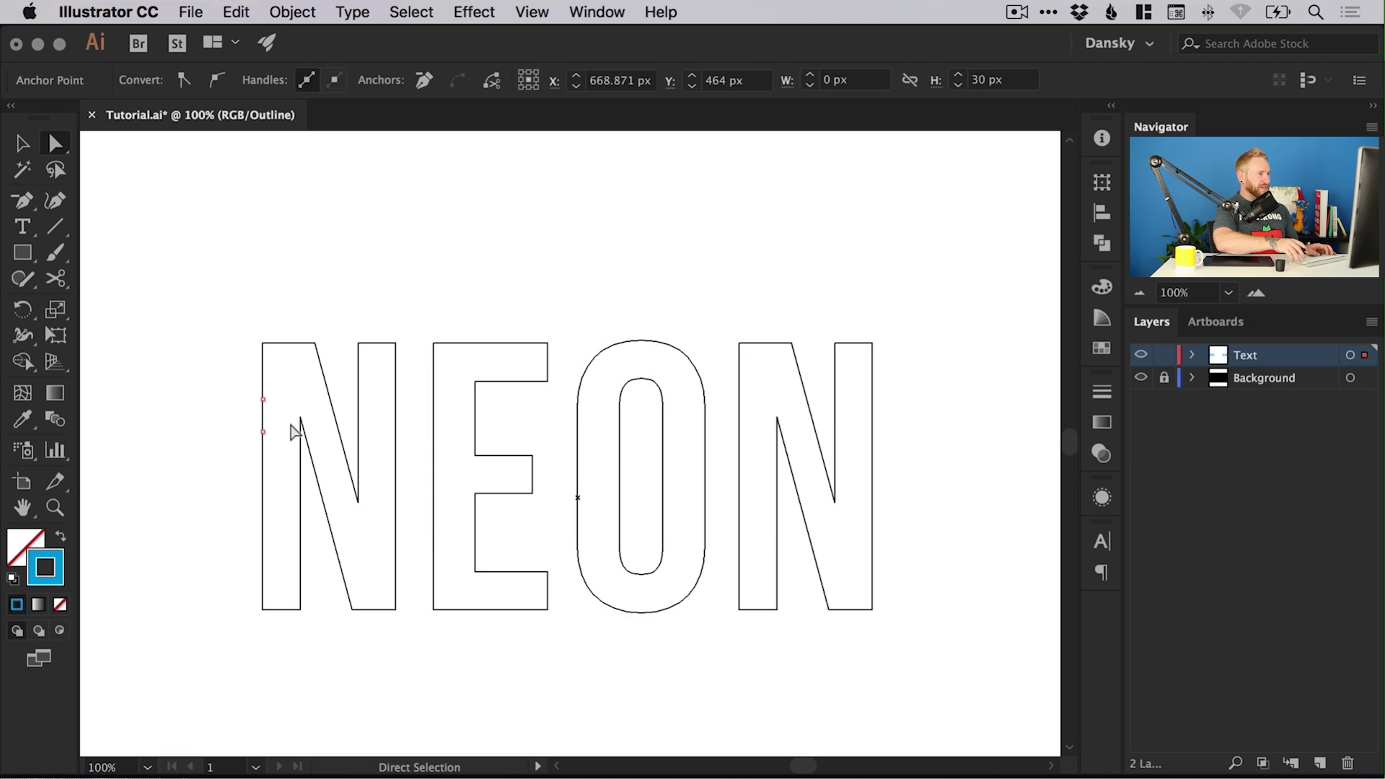
key(Delete)
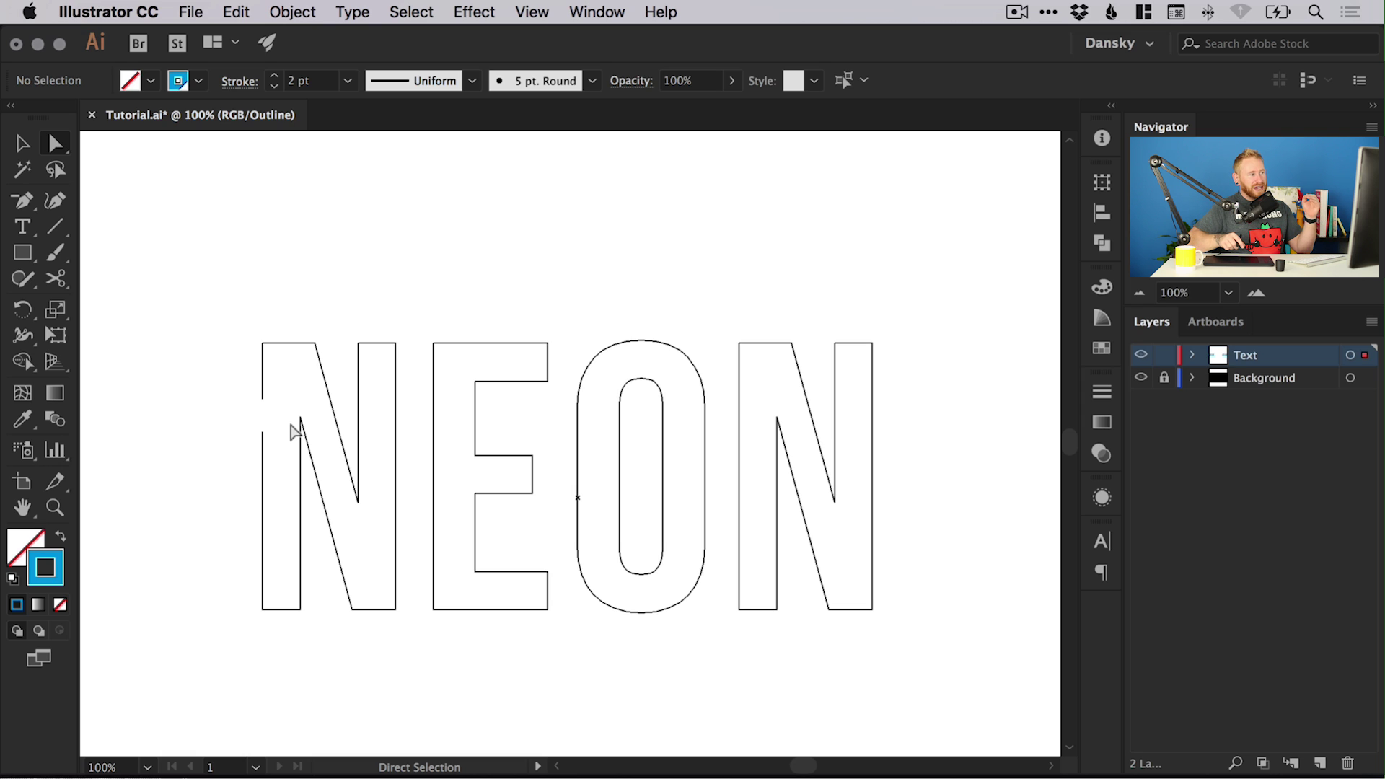
key(super+a)
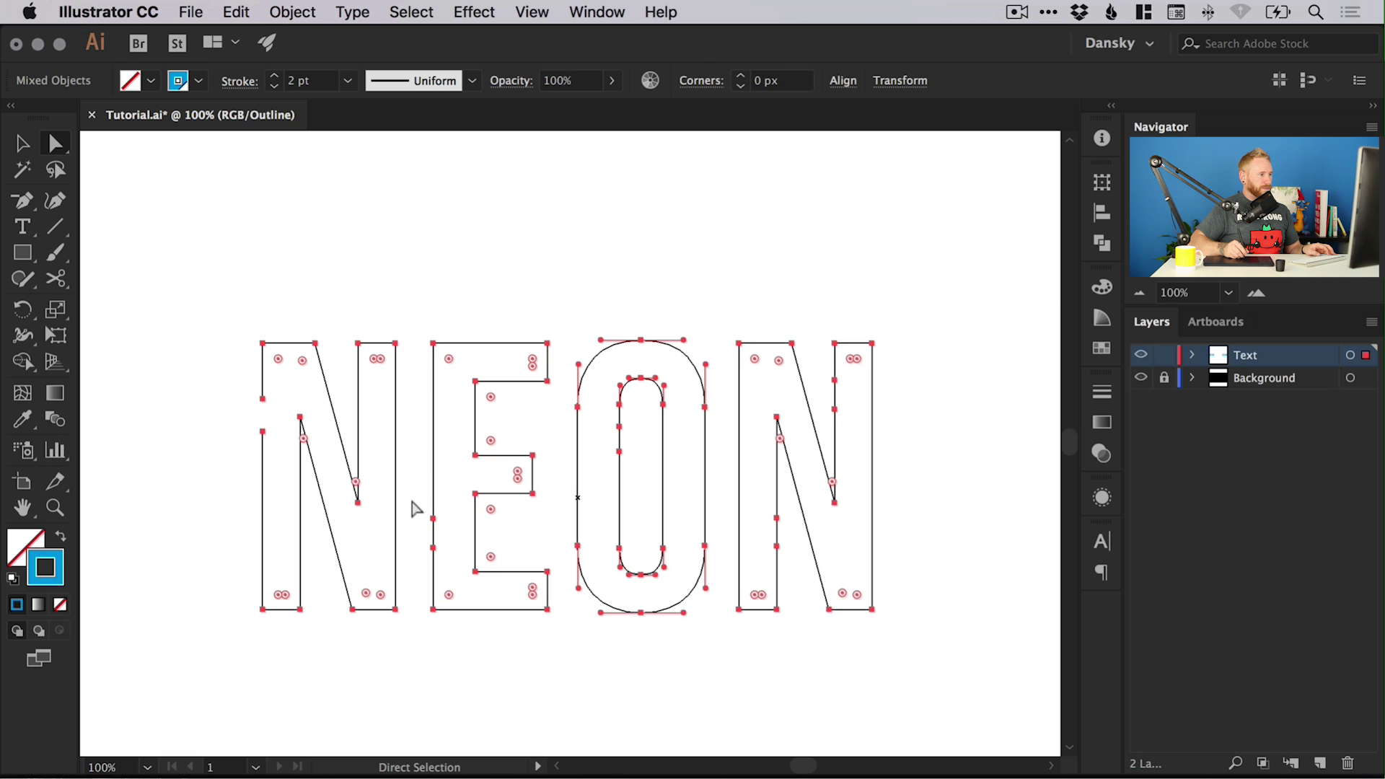
drag(420, 552, 486, 514)
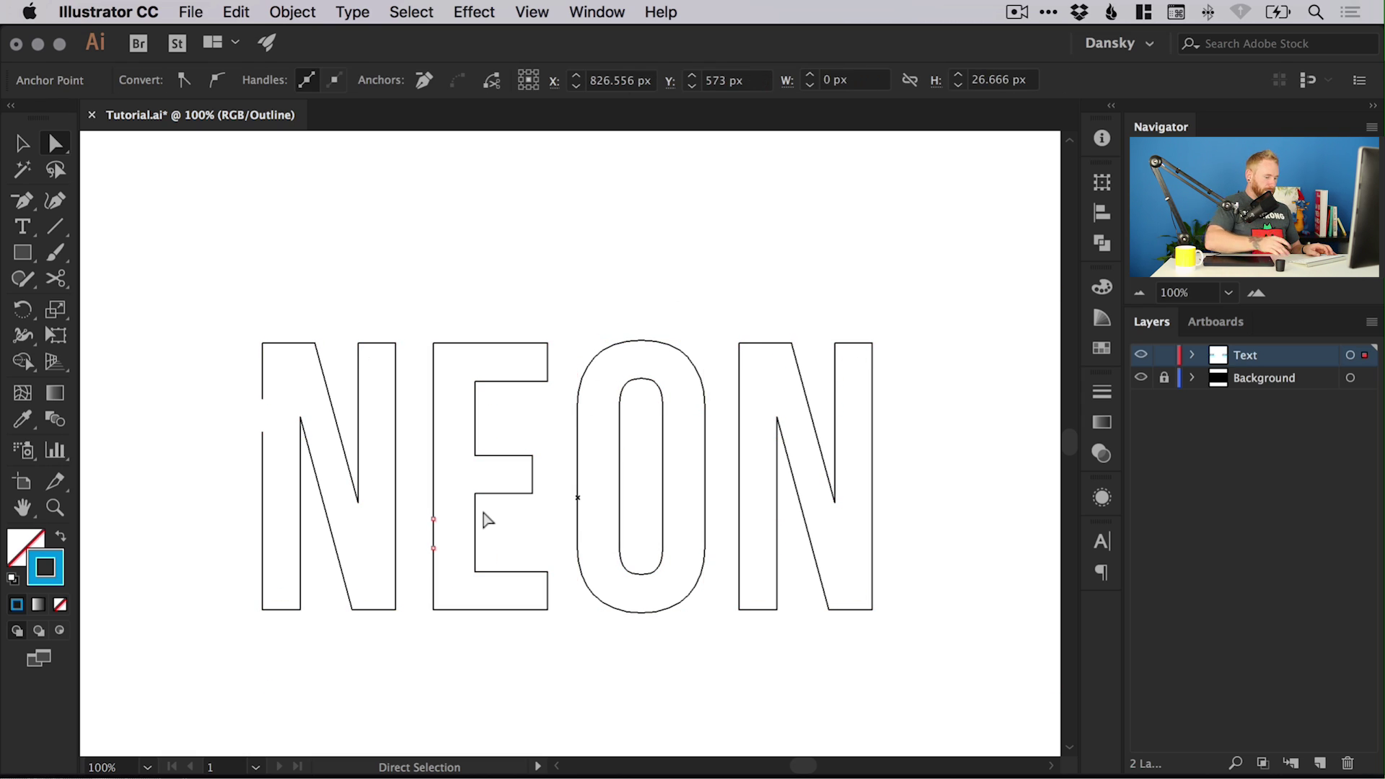
key(Delete)
- Delete a short segment from the O's inner left edge
key(super+a)
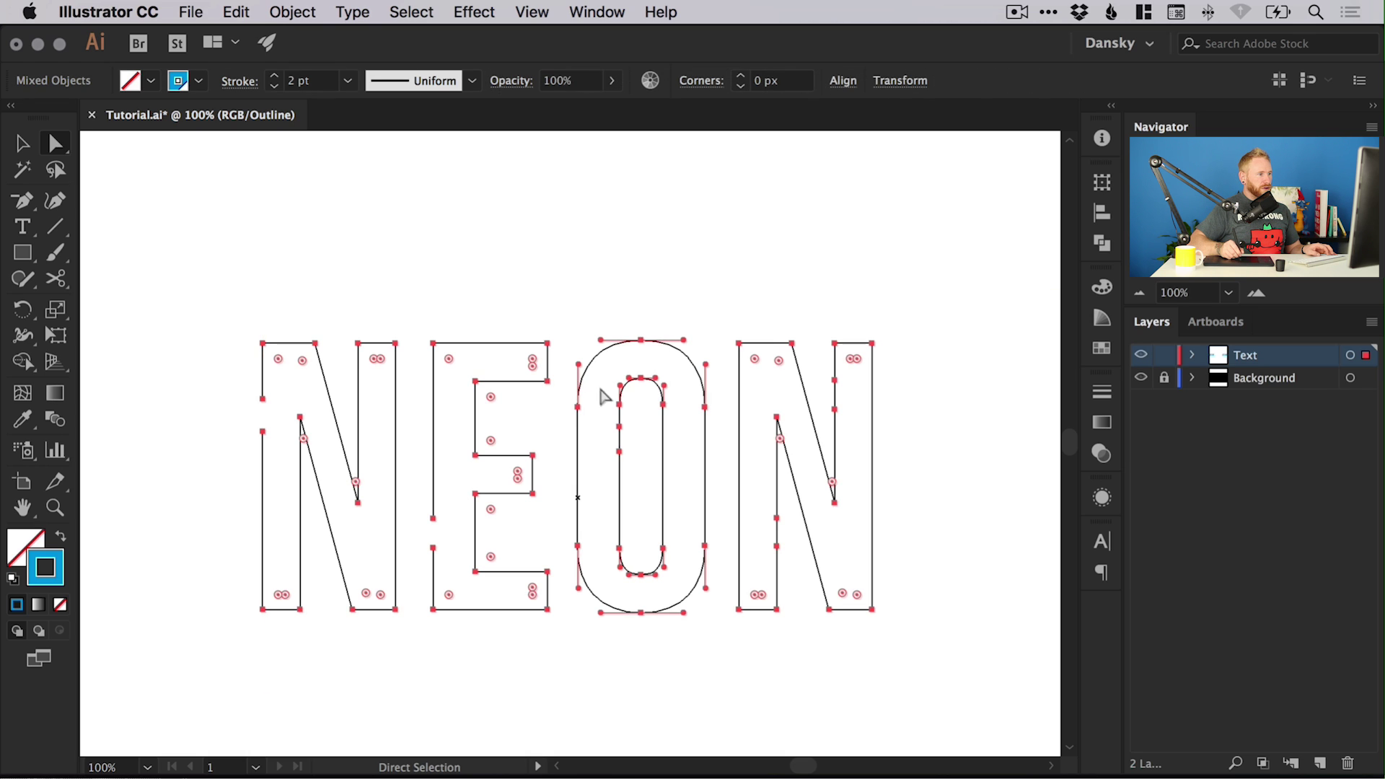
drag(652, 461, 614, 422)
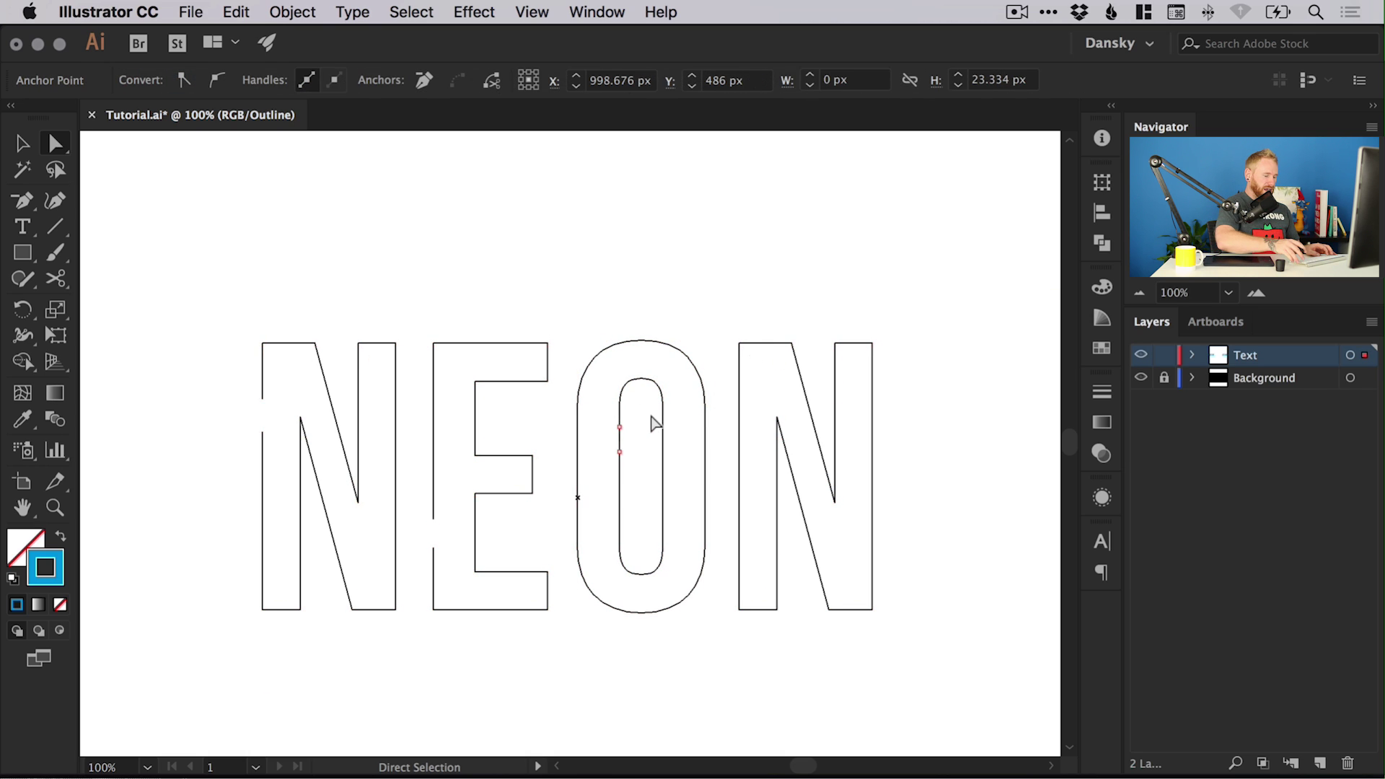
key(Delete)
key(super+a)
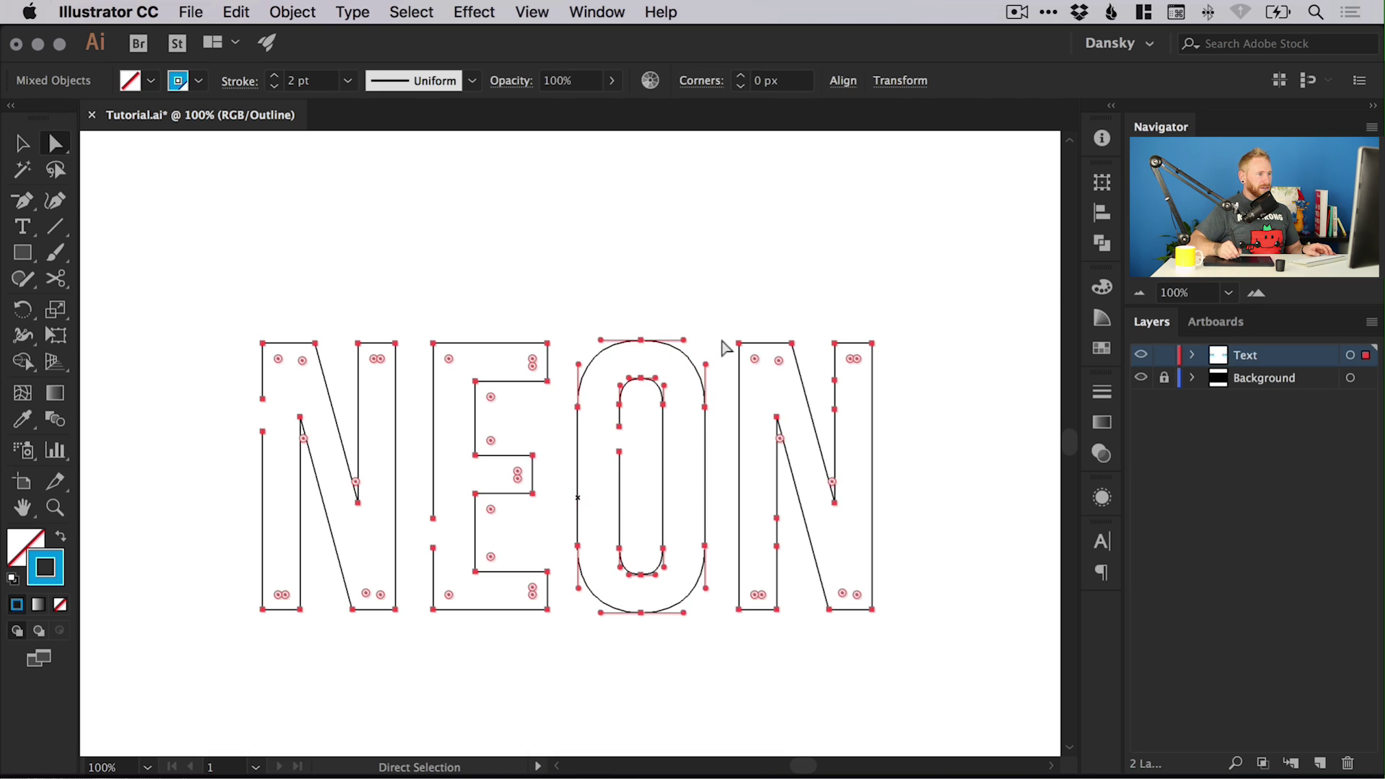
click(733, 365)
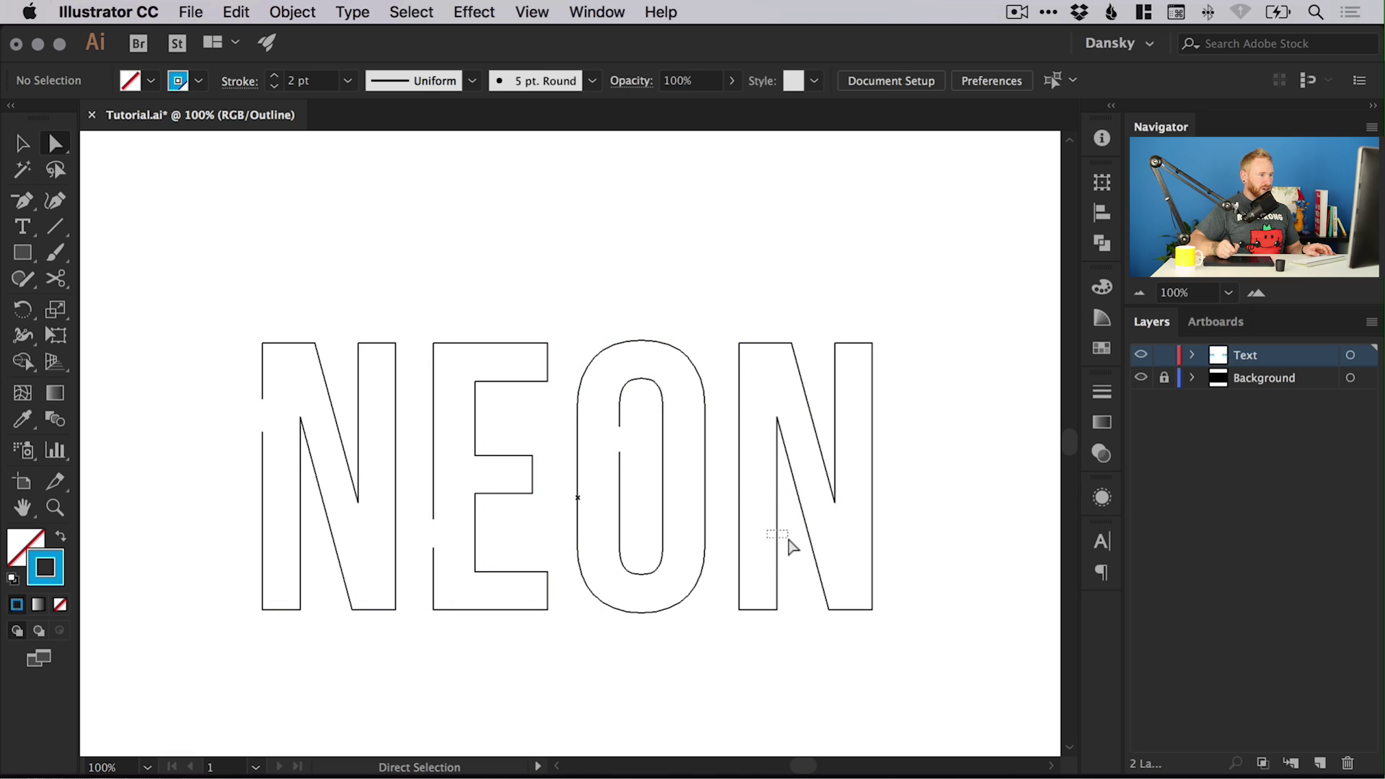
- Delete two short pieces from the final N's stems, then zoom in on NEON
drag(790, 540, 794, 531)
key(Delete)
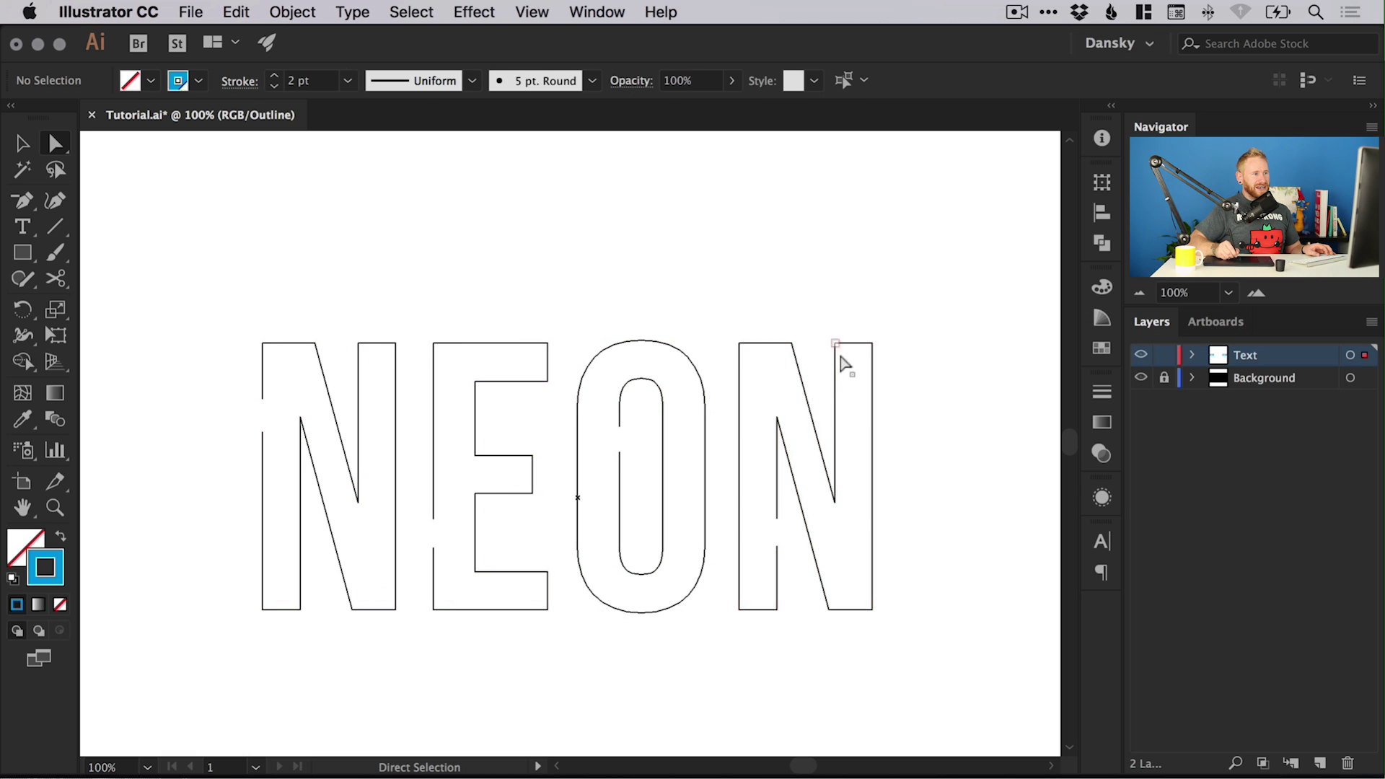
click(837, 346)
click(829, 388)
drag(854, 404, 855, 383)
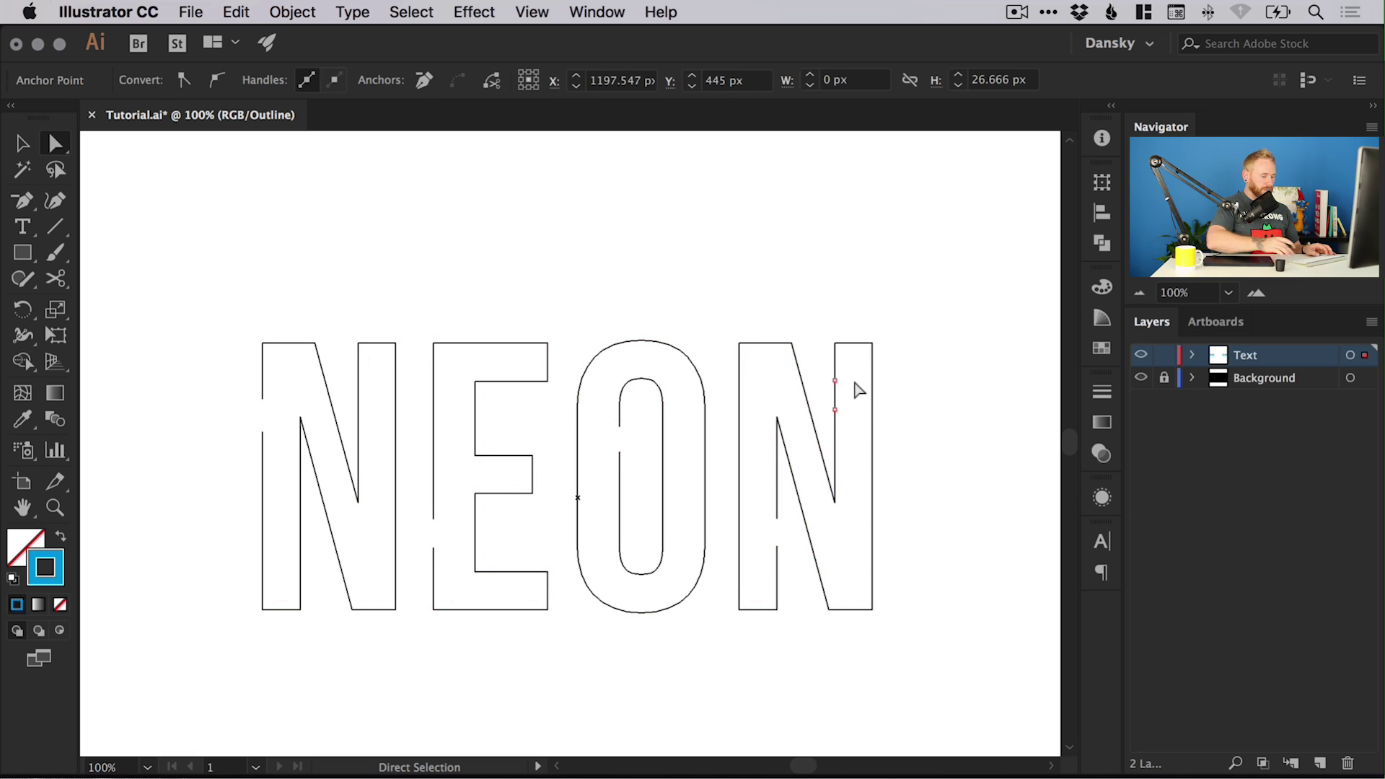
key(Delete)
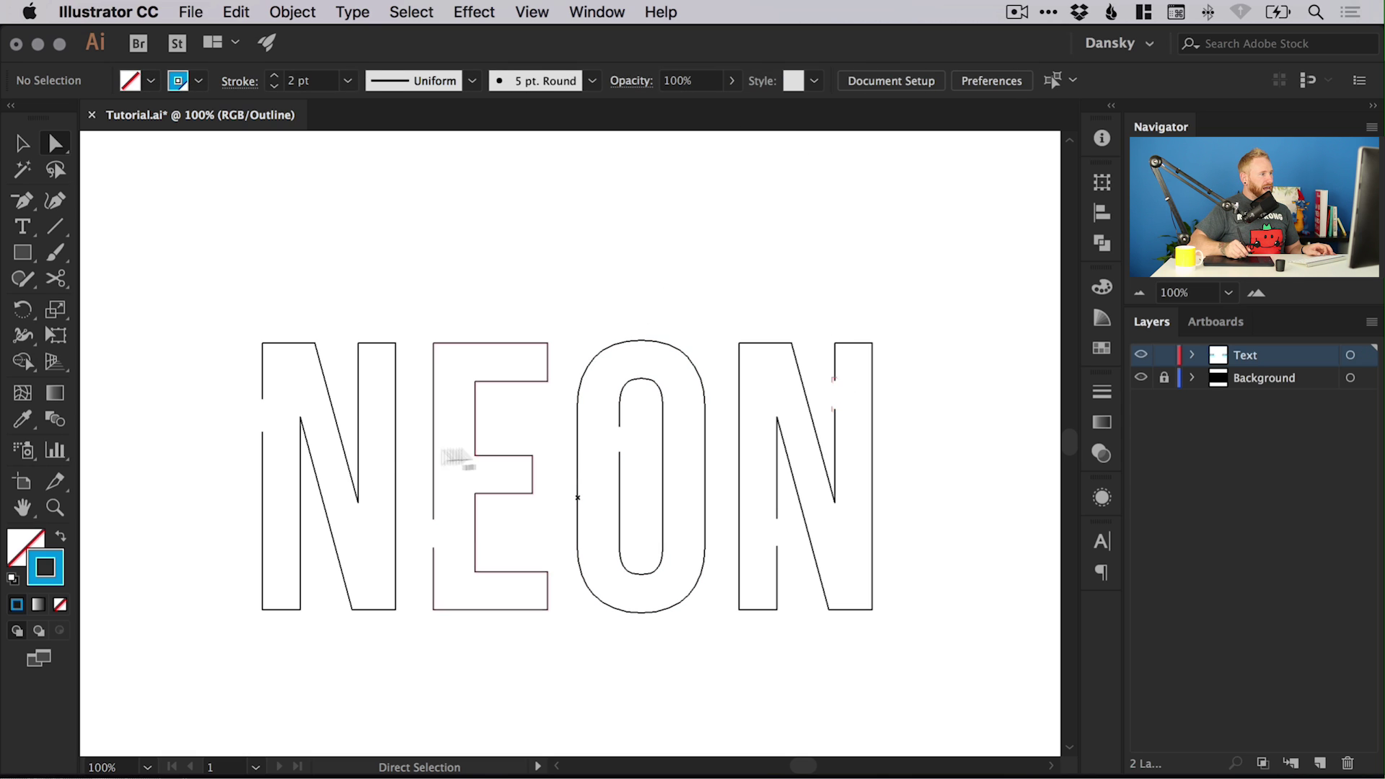
key(z)
drag(195, 318, 938, 635)
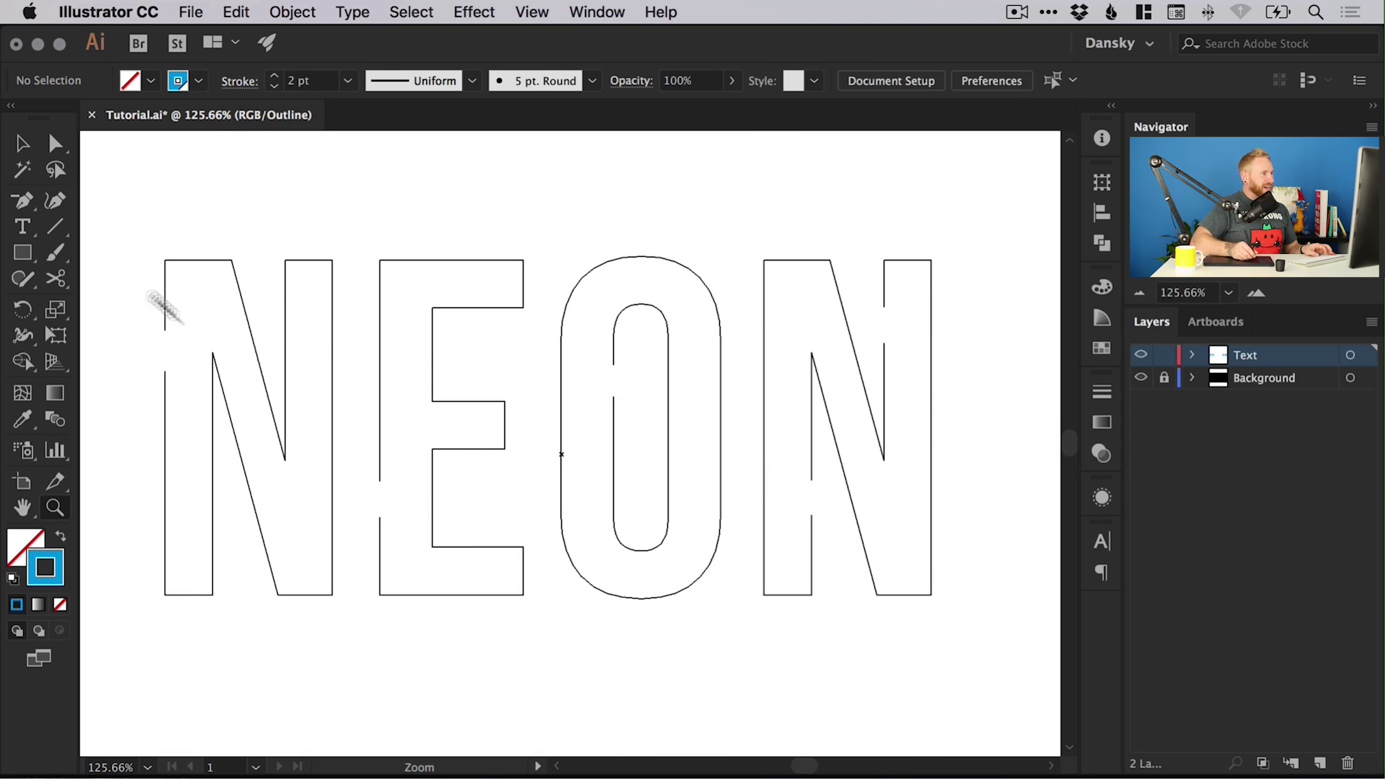
- Drag the O's inner gap end slightly down, then zoom in on the E, O and N
click(55, 143)
drag(614, 398, 615, 409)
click(578, 458)
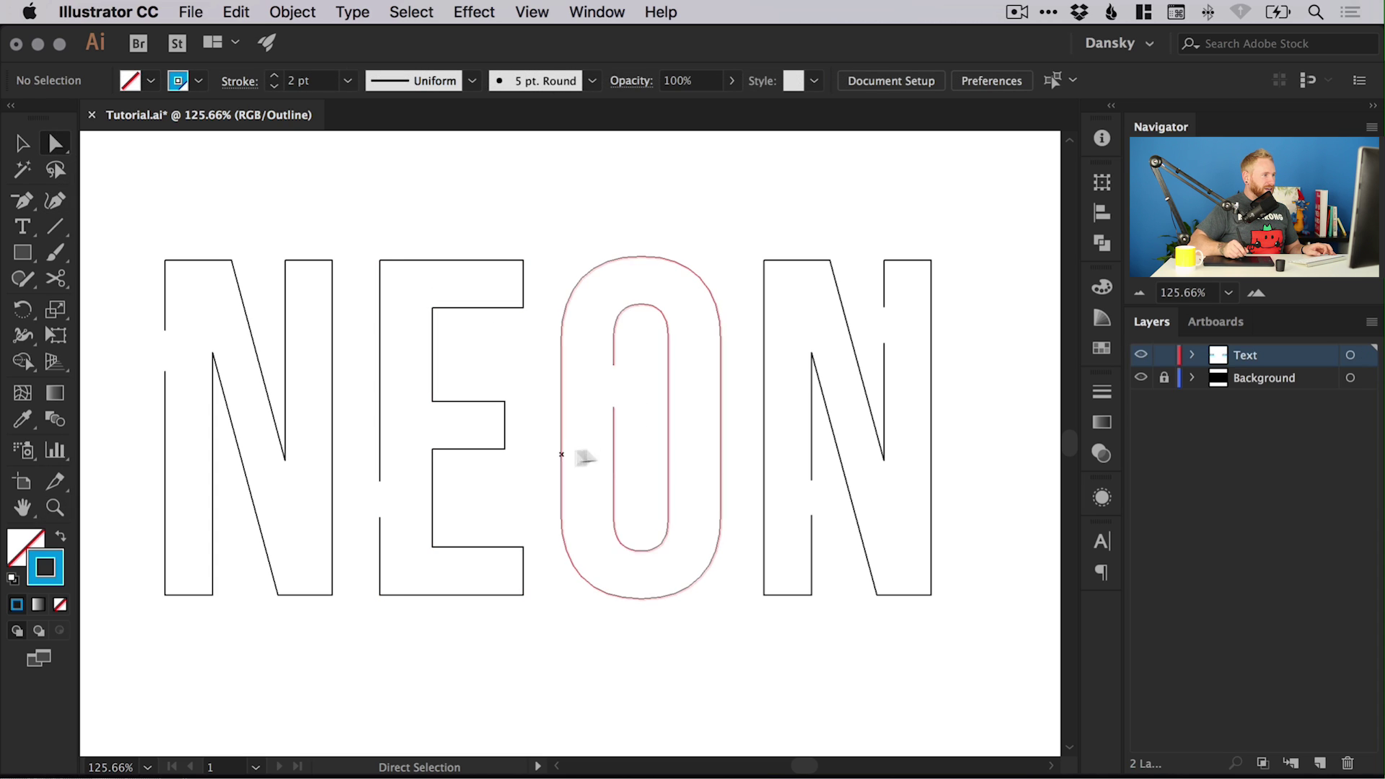
key(z)
drag(444, 241, 846, 514)
key(a)
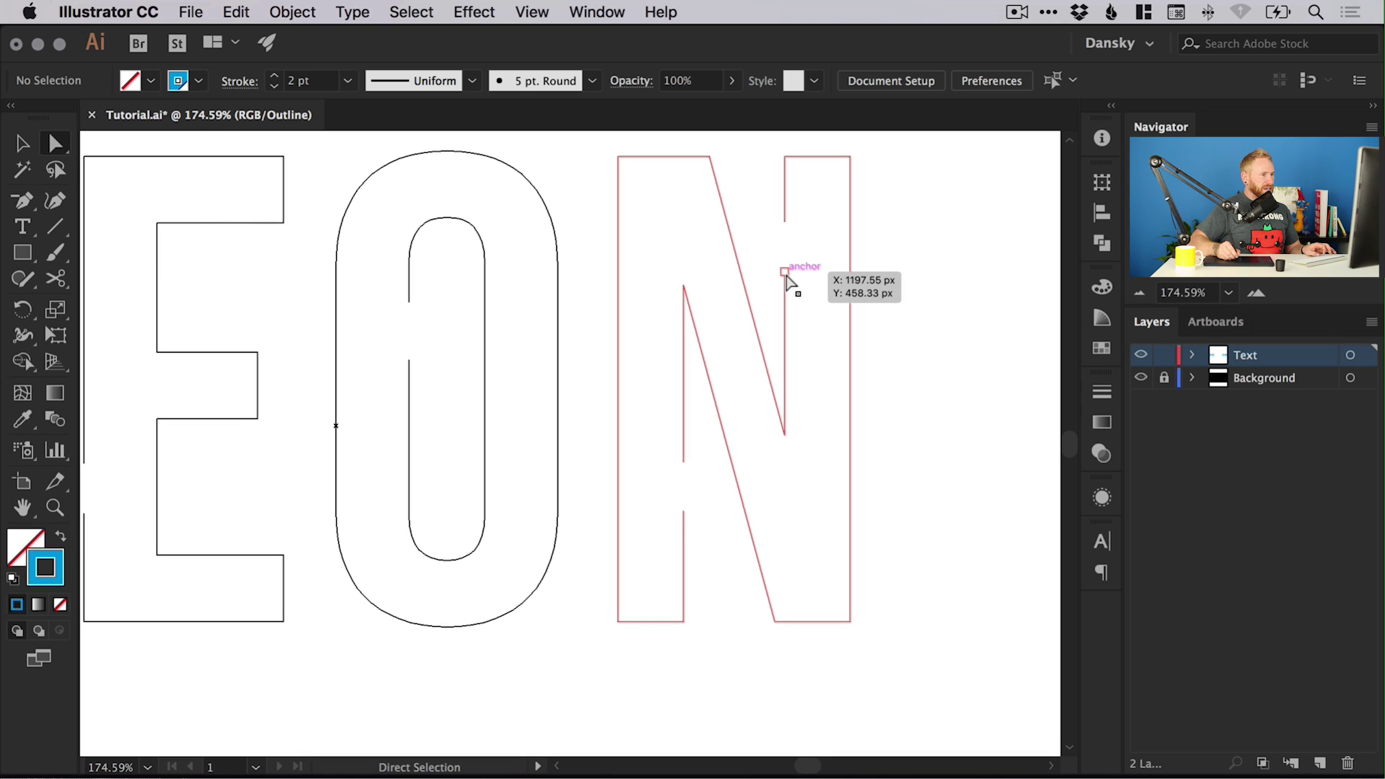
- Lower the last N's gap ends: the top end about 14 px, the left stem end slightly
click(785, 272)
key(z)
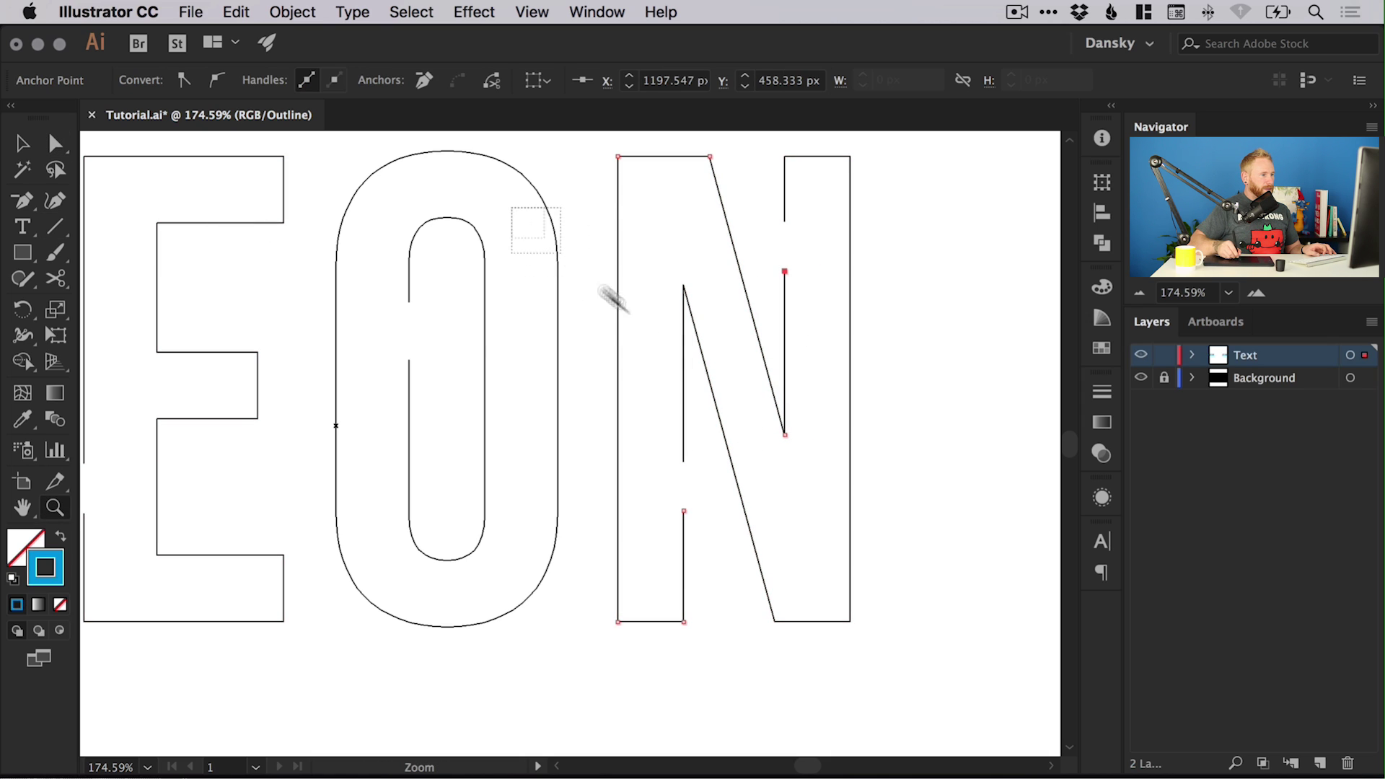
drag(613, 302, 928, 650)
click(57, 145)
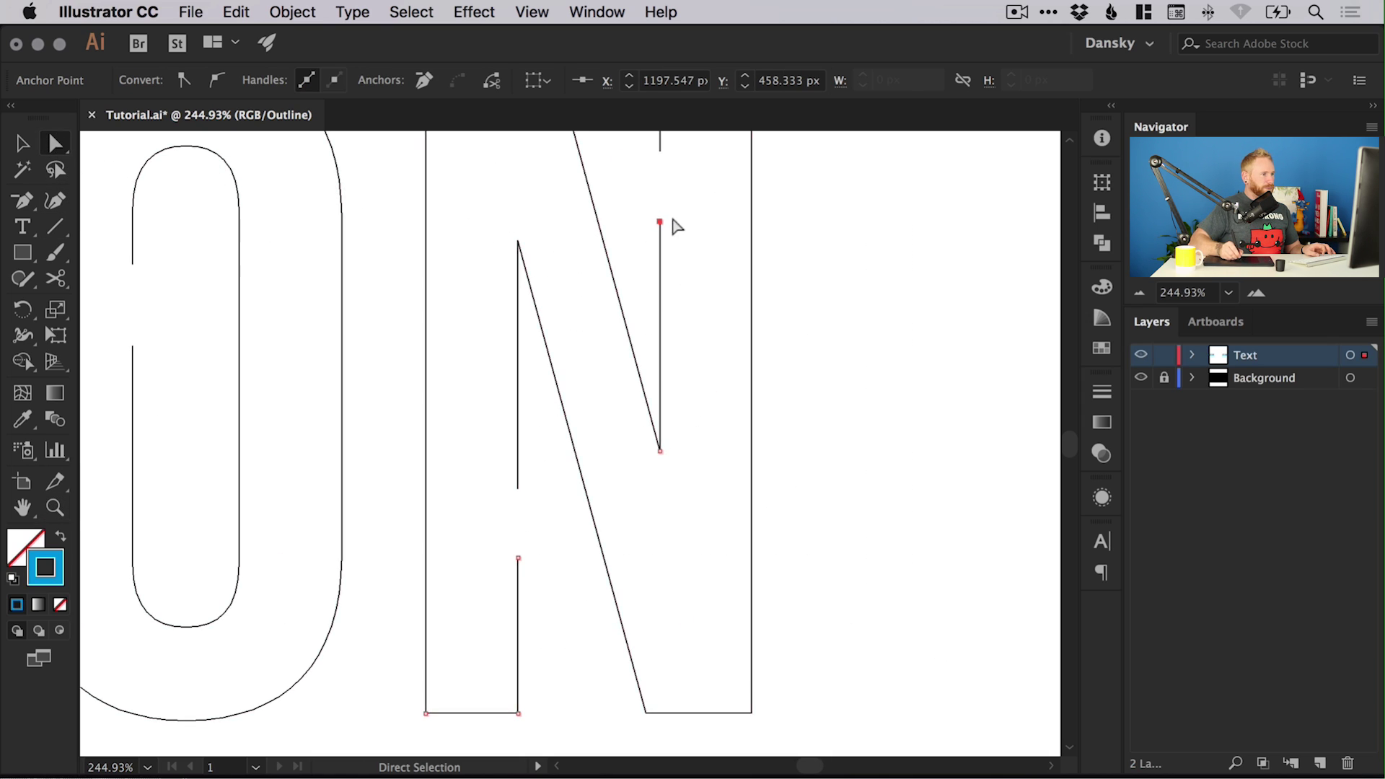
drag(672, 218, 672, 228)
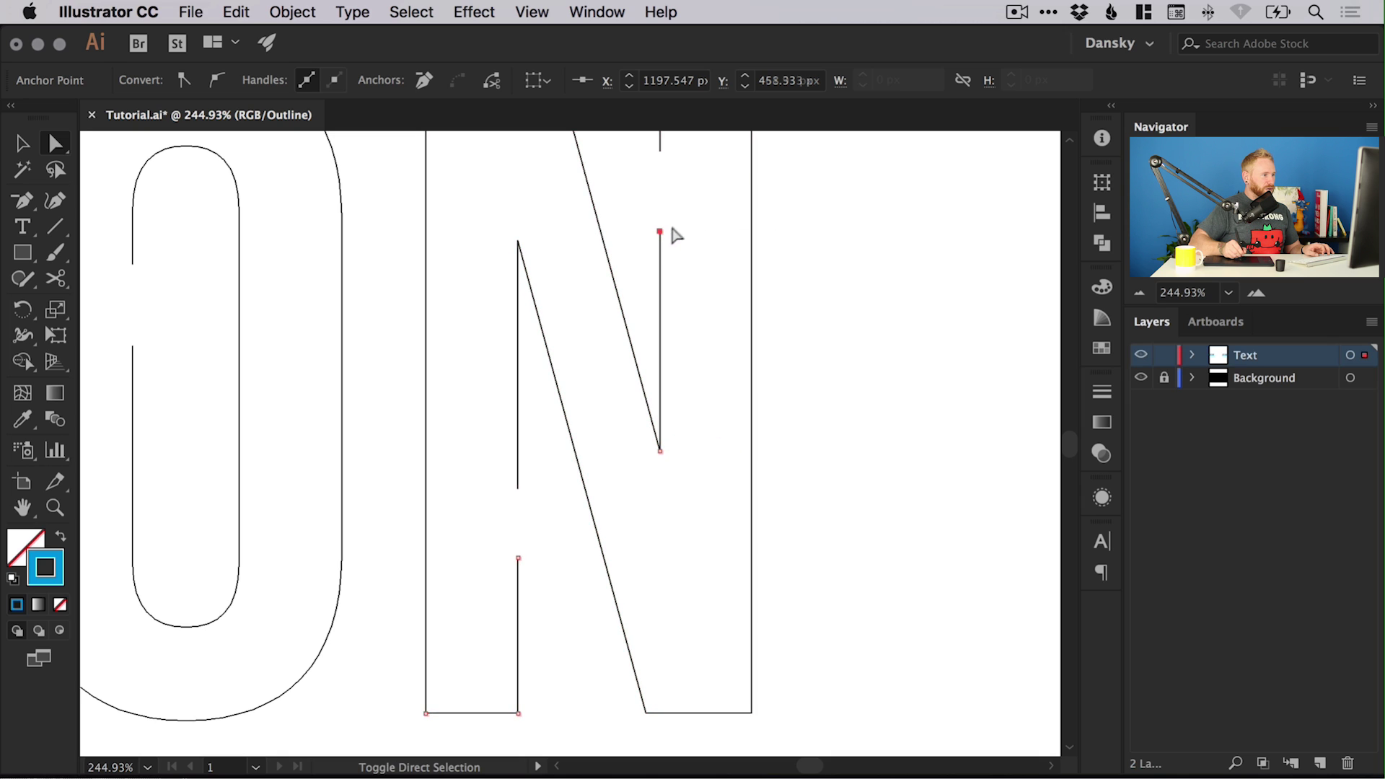
drag(519, 559, 519, 570)
click(524, 480)
- Zoom back out to show the whole word NEON and return to the Selection tool
key(super+minus)
key(super+minus)
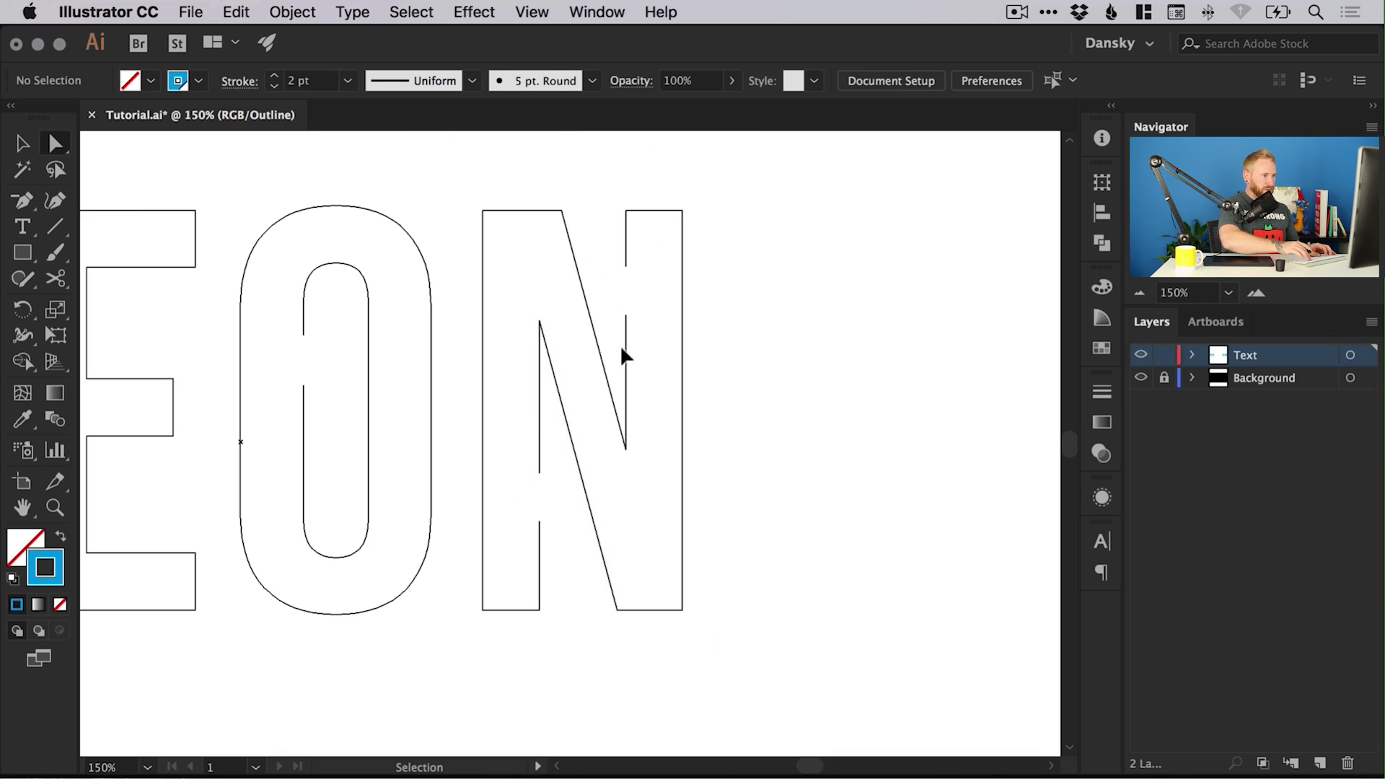
key(super+minus)
drag(668, 457, 810, 457)
key(v)
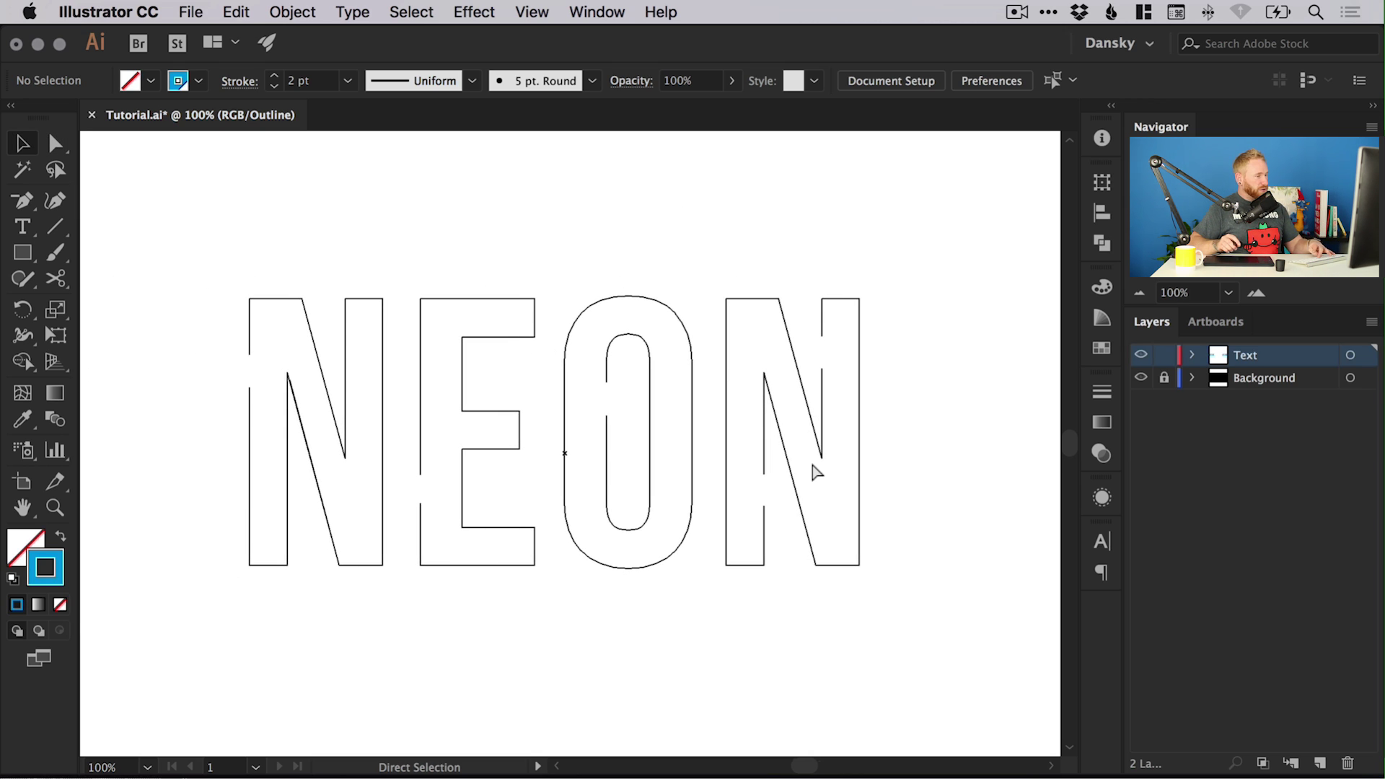
- Switch back to GPU Preview, shift the NEON group slightly and zoom out toward the full artboard
key(super+y)
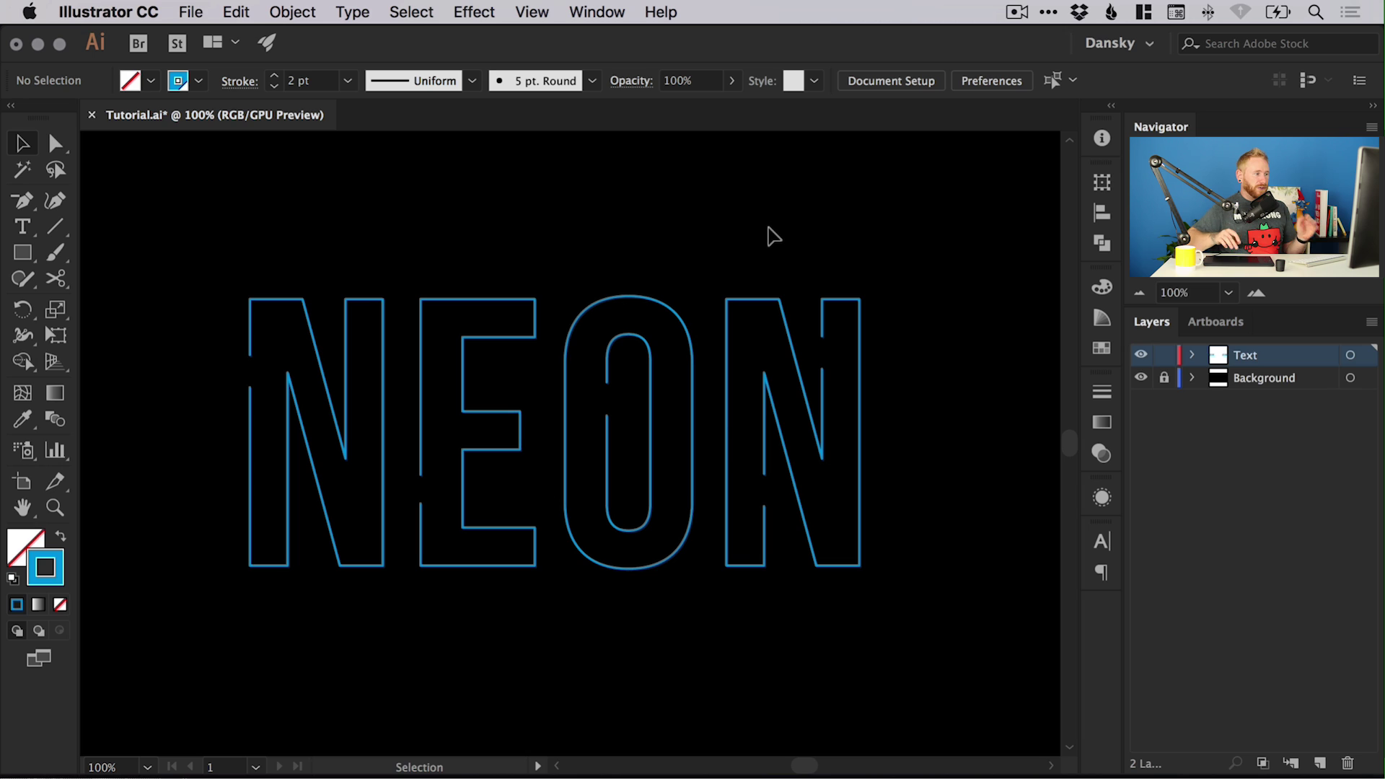
drag(516, 340, 549, 314)
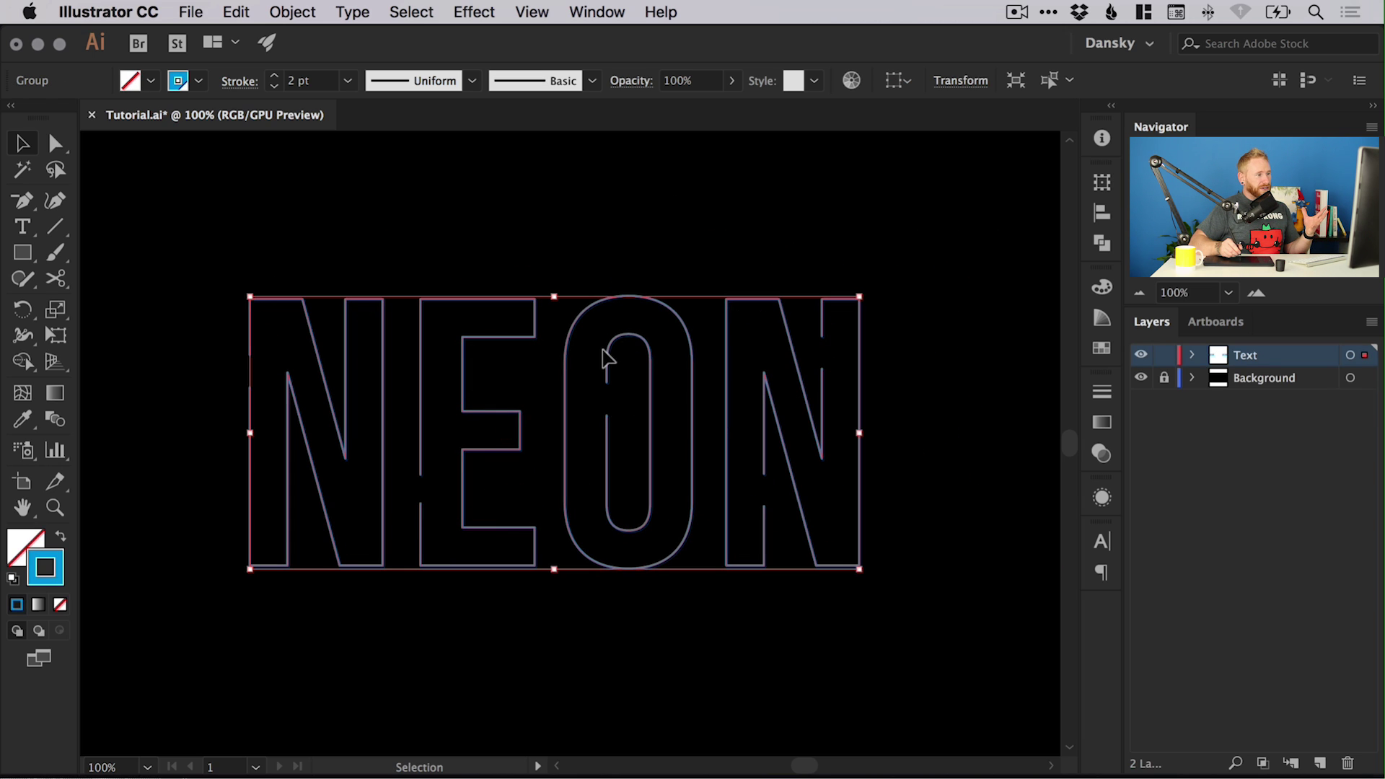
key(a)
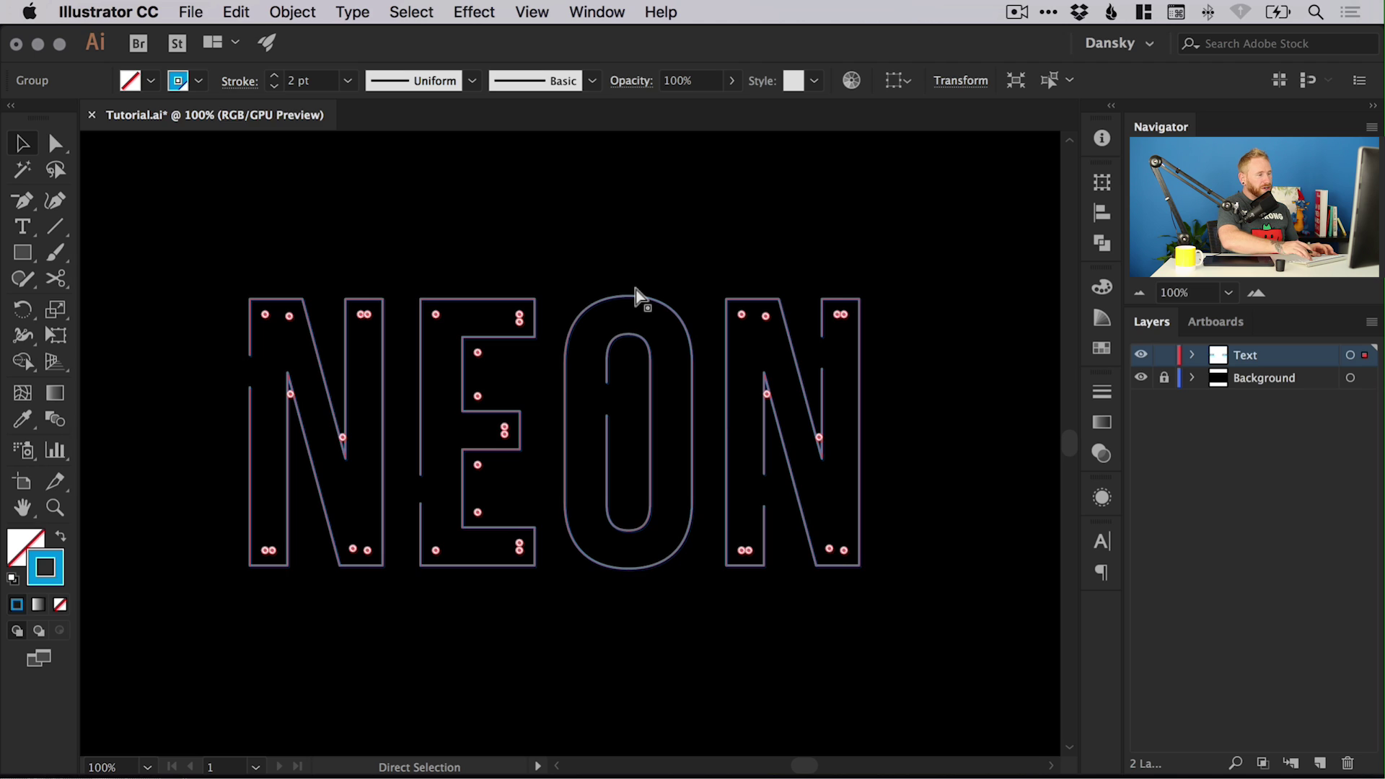
key(super+minus)
key(super+minus)
- Zoom out to 25% and draw a rectangle over the white upper part of the artboard
key(v)
key(super+minus)
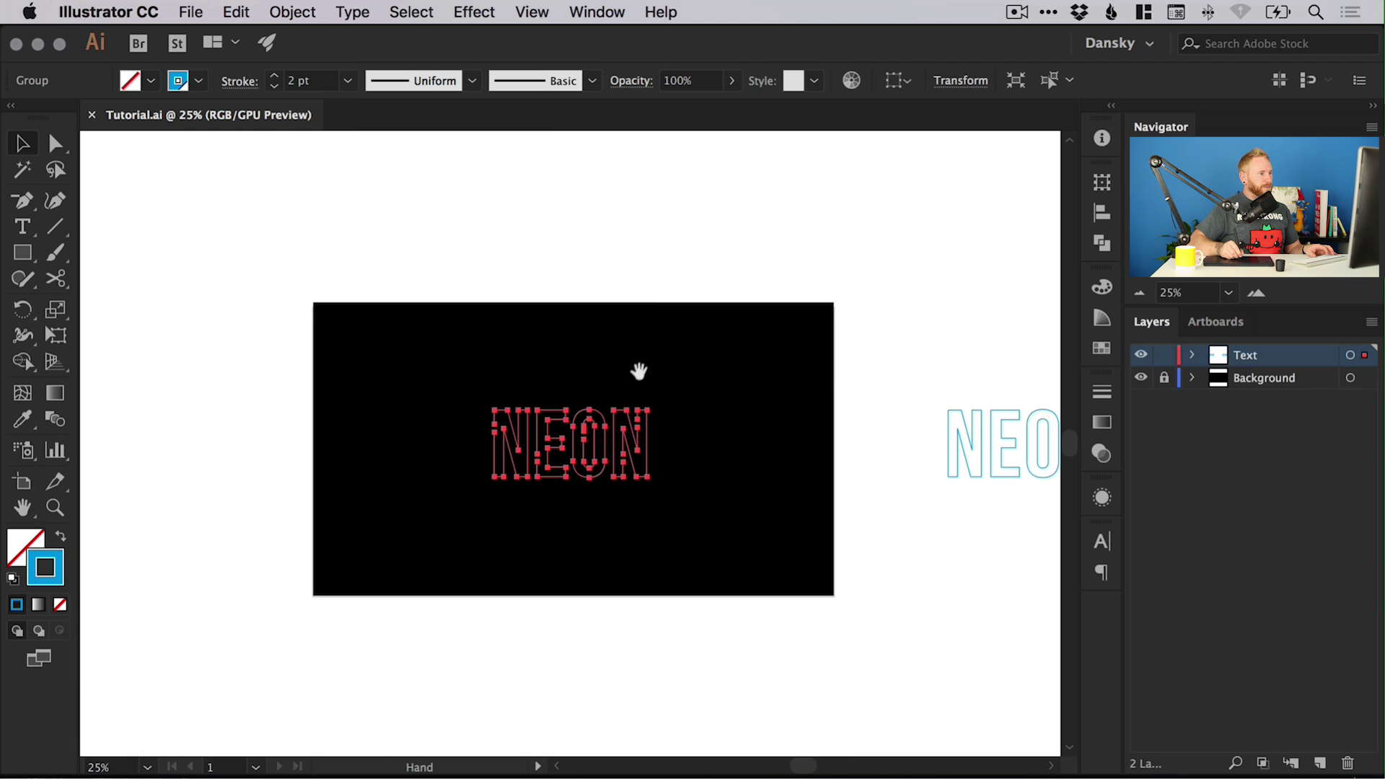
drag(634, 371, 661, 639)
key(m)
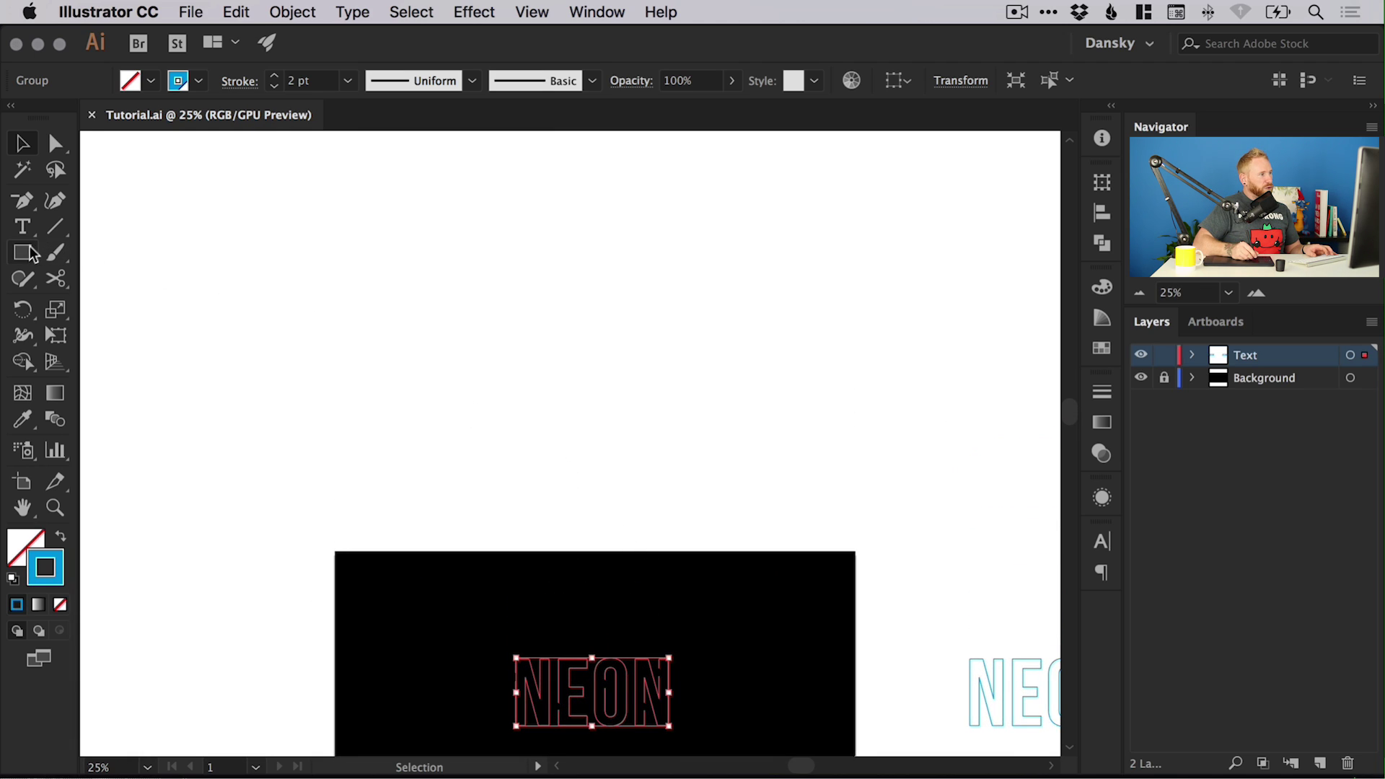
key(super+shift+a)
drag(335, 550, 855, 152)
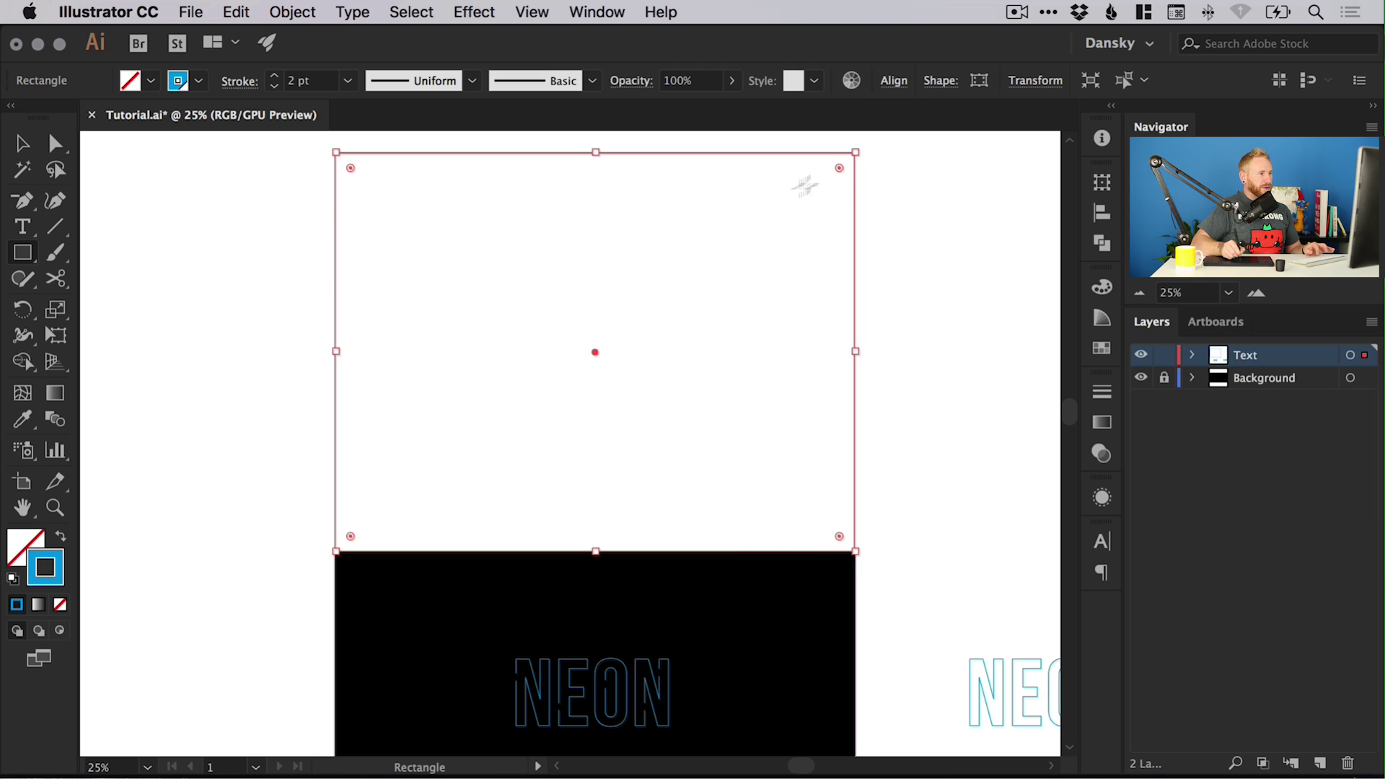
- Fill the rectangle black by sampling the background with the Eyedropper, then lock it
key(v)
click(26, 425)
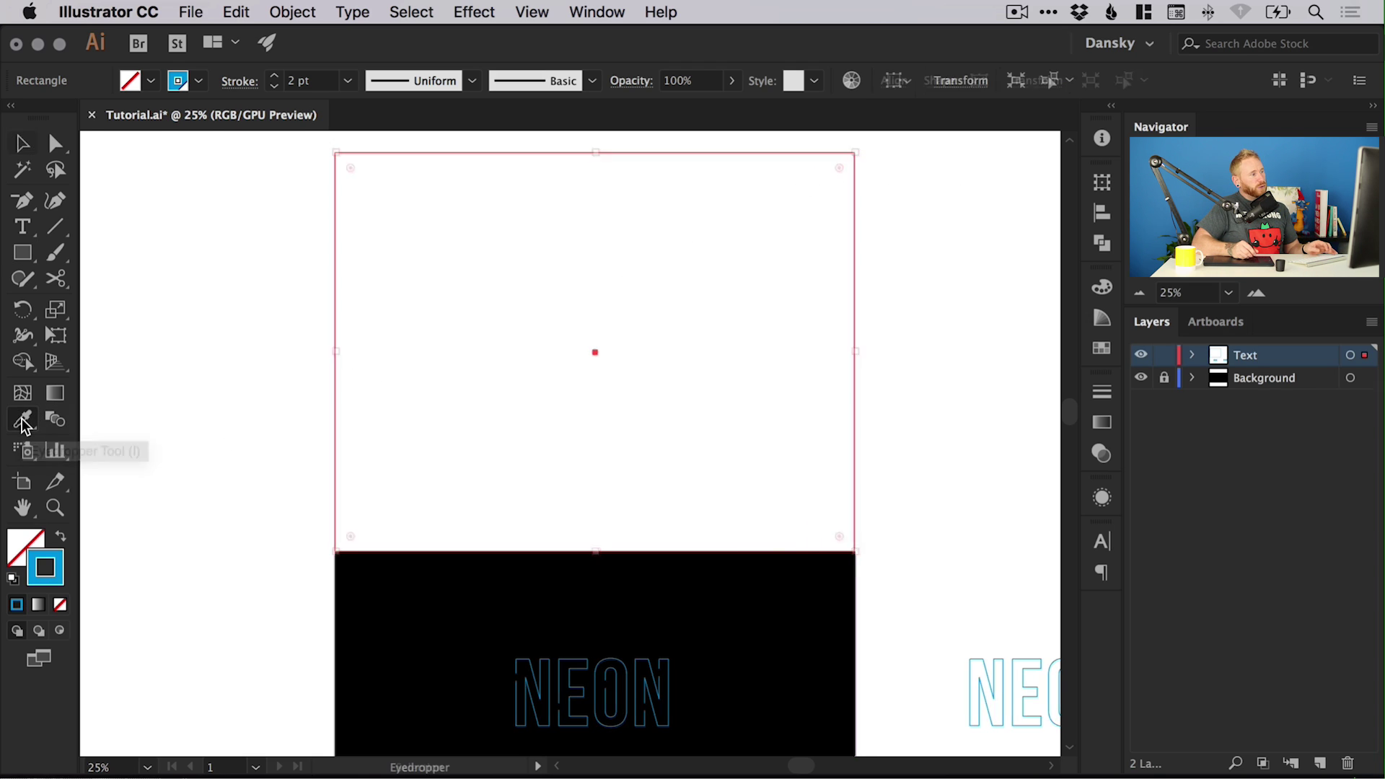
click(443, 596)
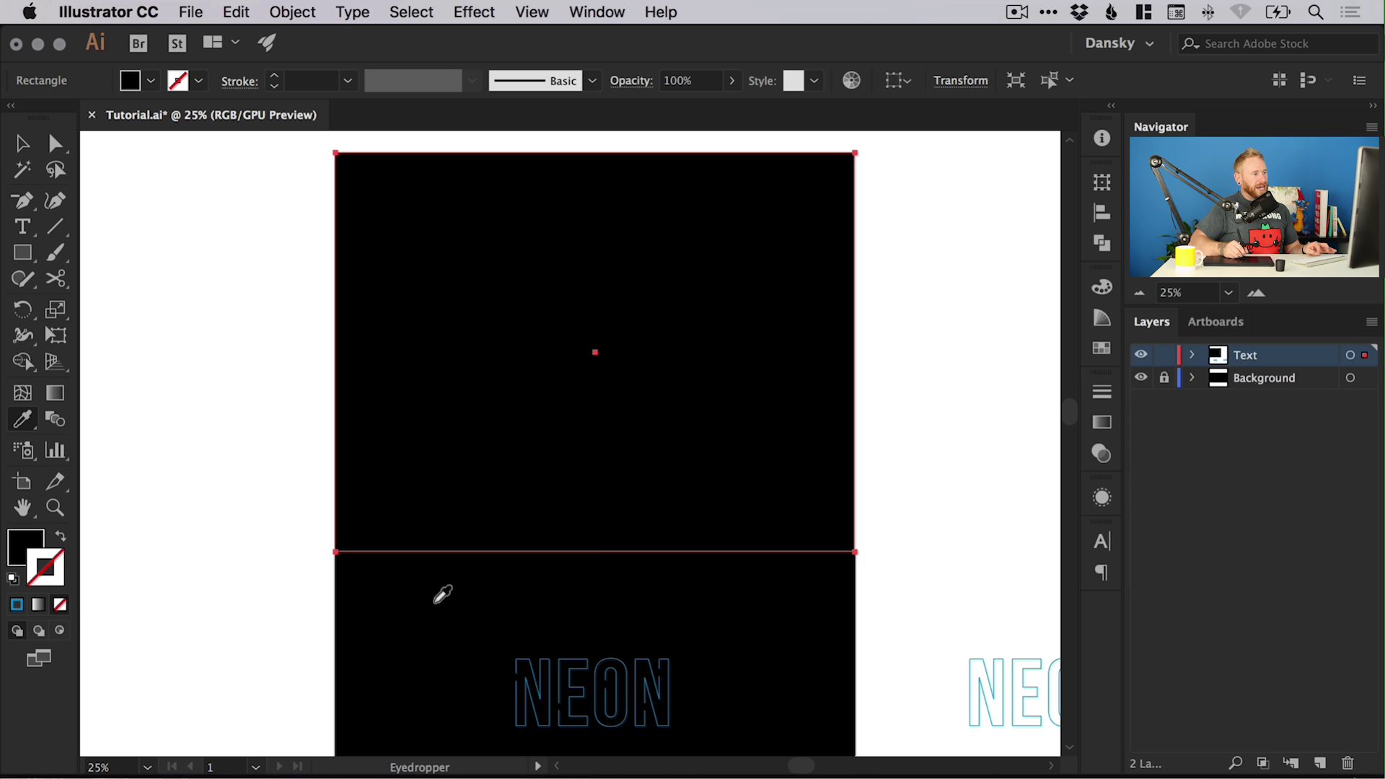
key(v)
click(277, 8)
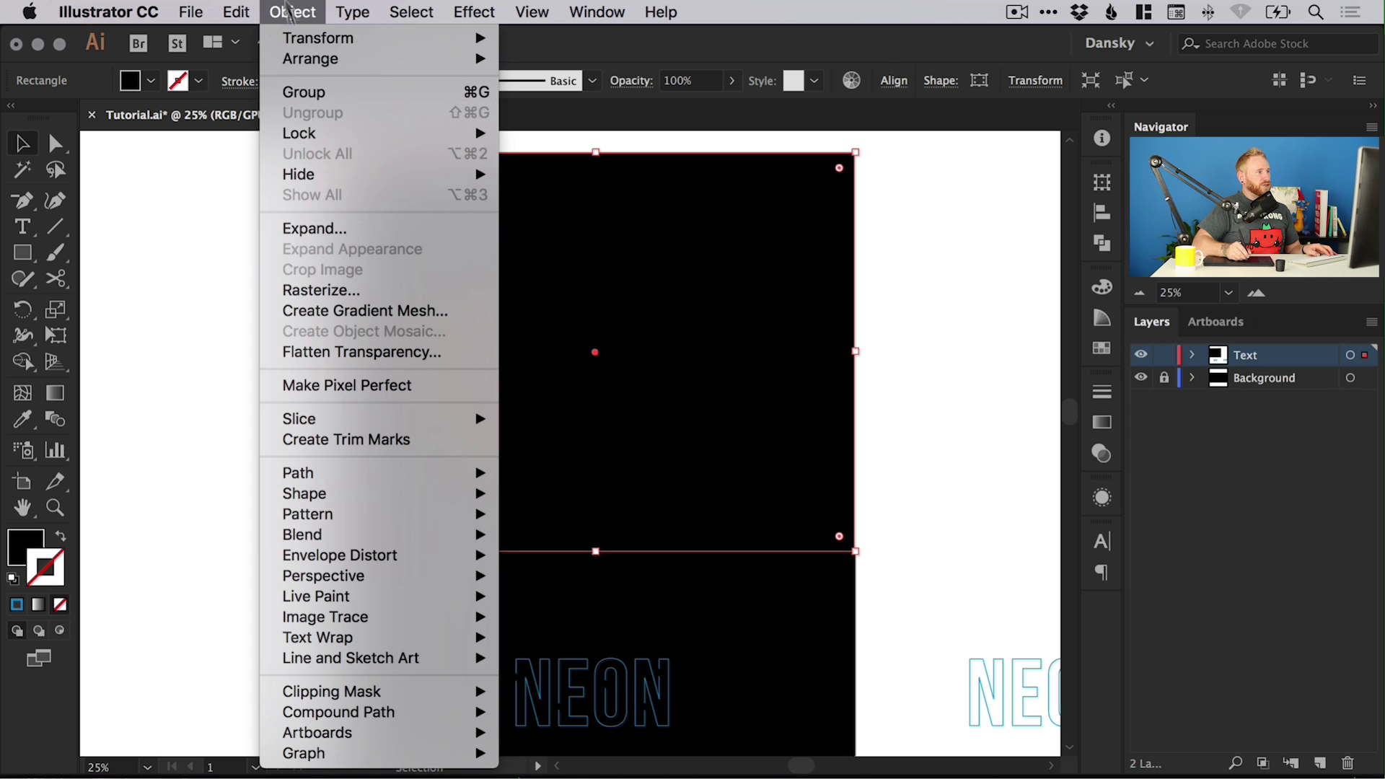
mouse_move(371, 134)
click(552, 133)
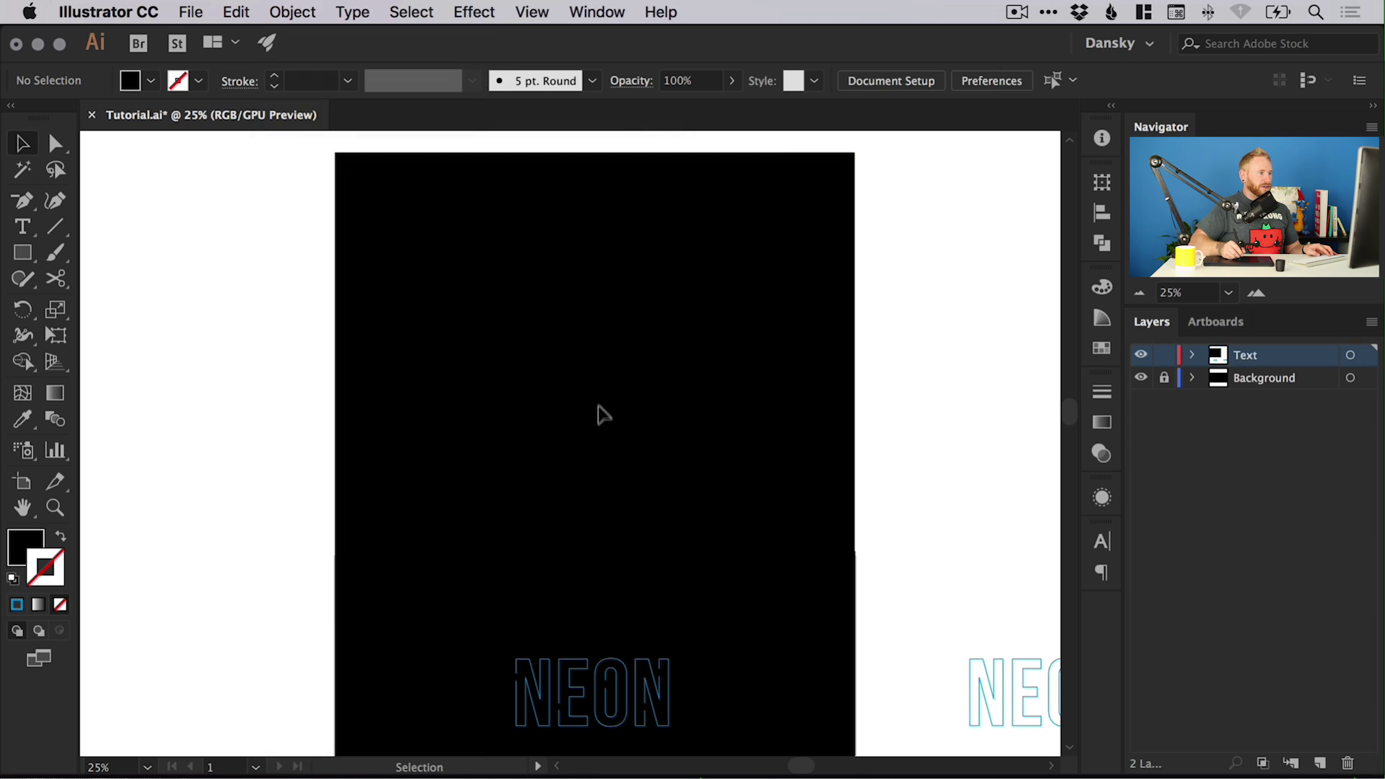
- Try moving the NEON outline up the artboard, then undo the move
mouse_move(652, 430)
mouse_down()
mouse_move(628, 380)
mouse_move(634, 437)
mouse_up()
click(549, 596)
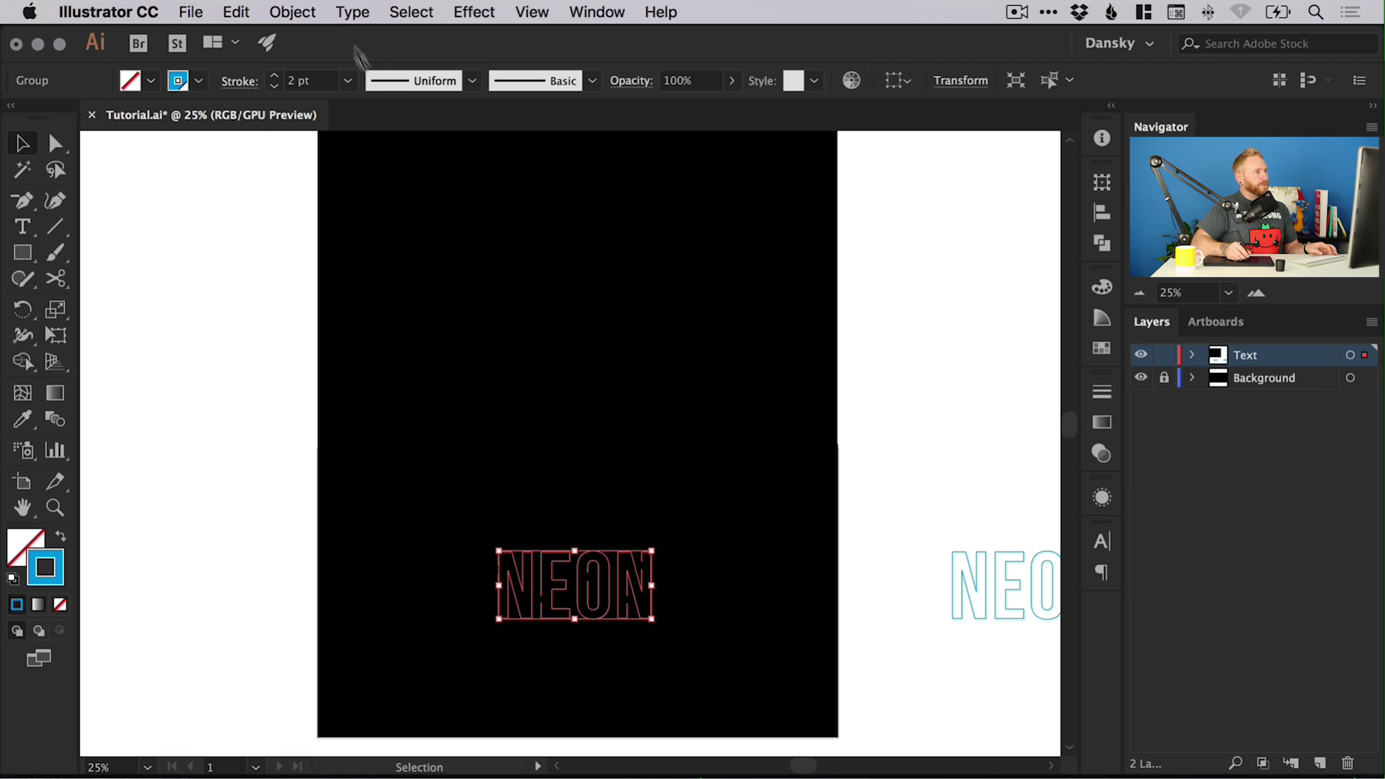
drag(541, 577, 541, 354)
click(324, 360)
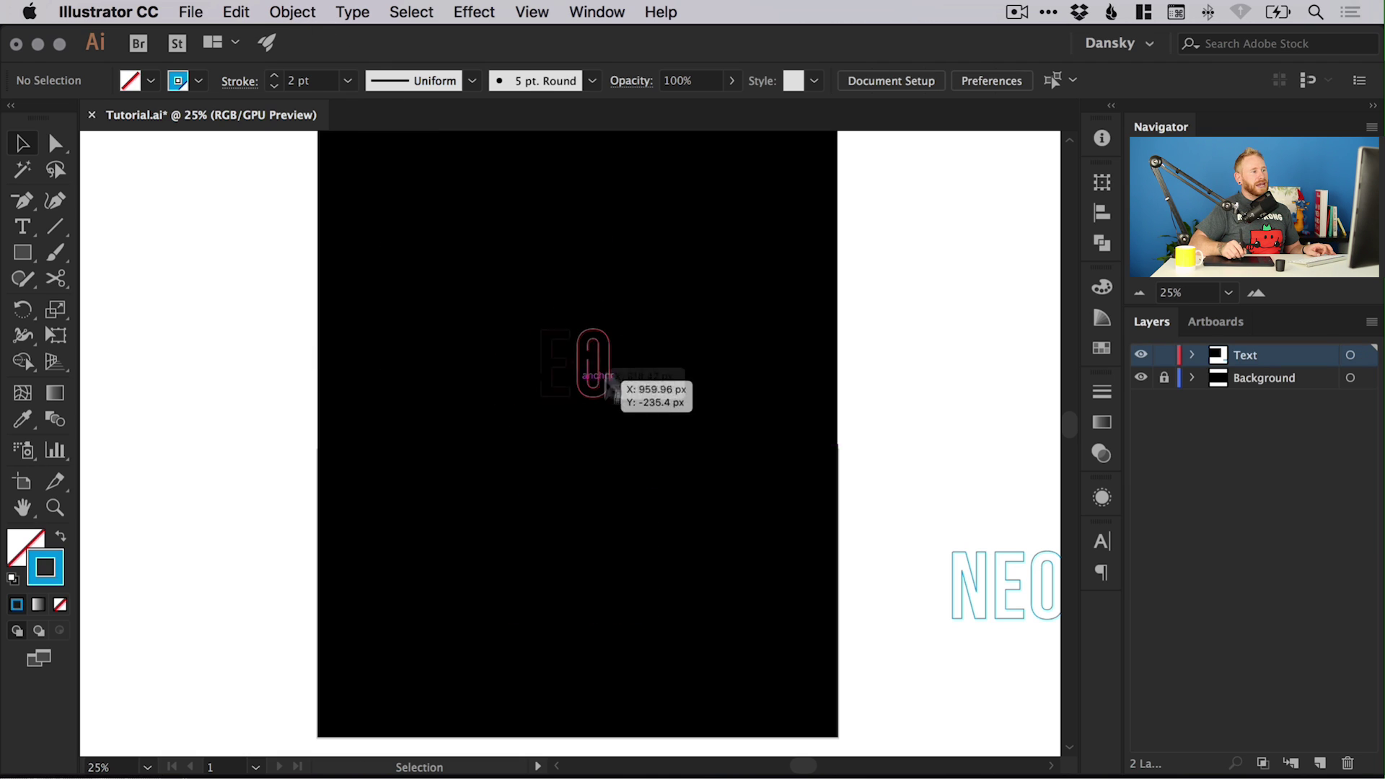
key(cmd+z)
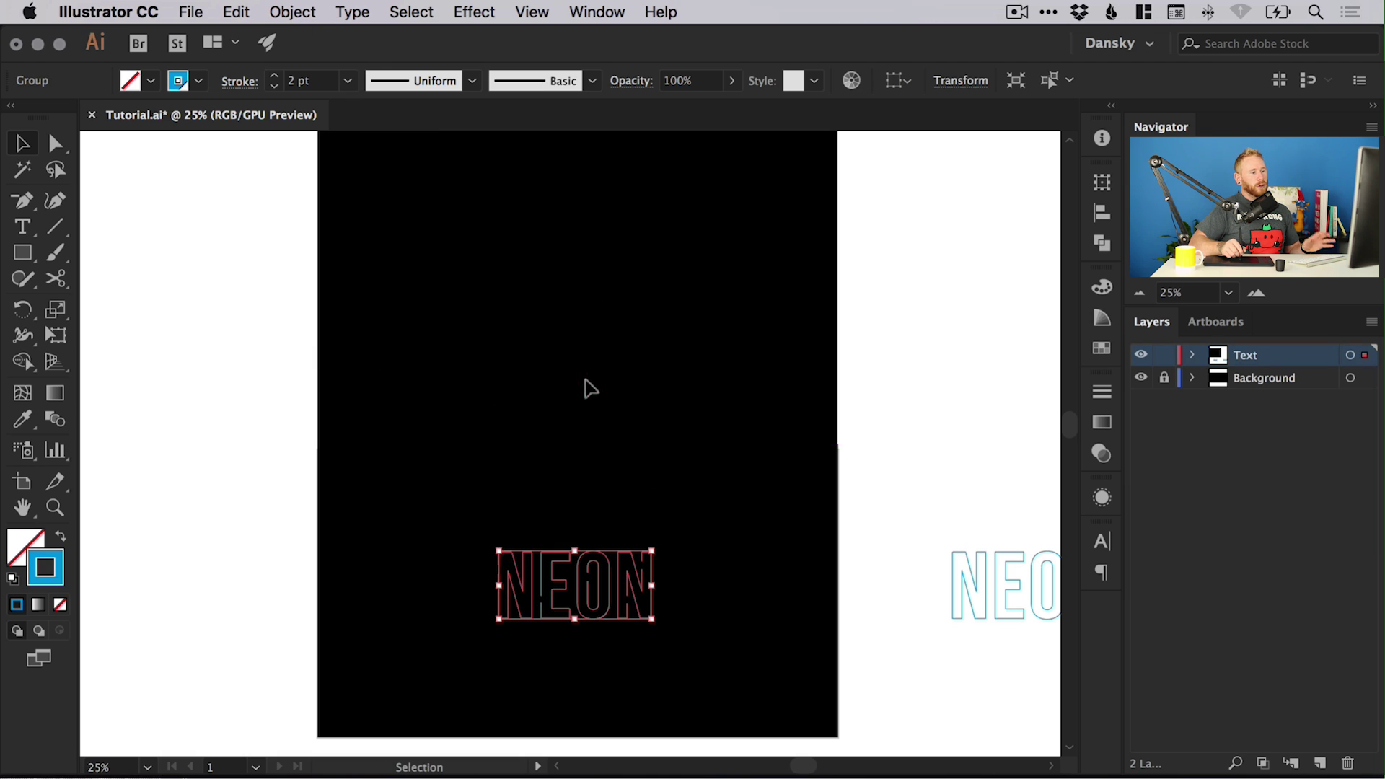
- Bring NEON in front of the black rectangle and move it near the artboard's top
click(292, 9)
mouse_move(310, 60)
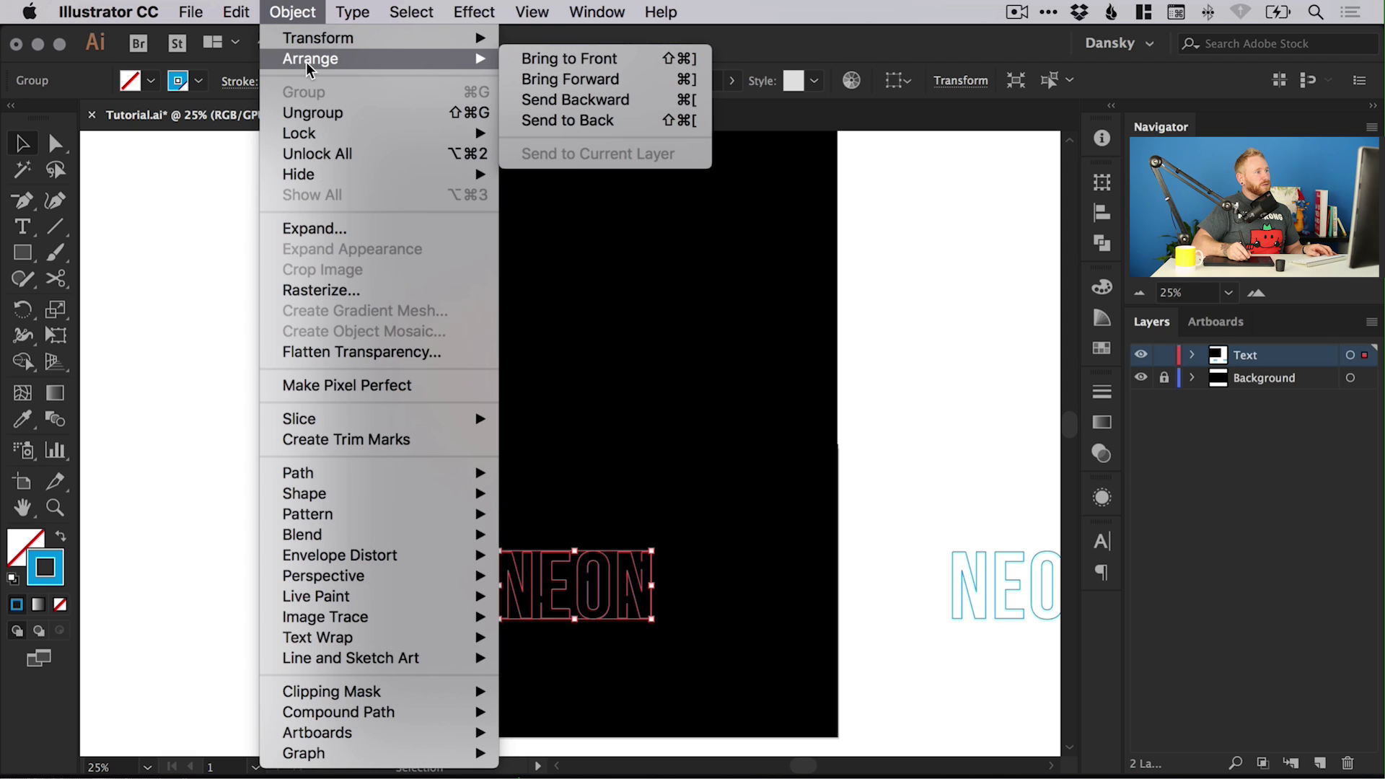
click(579, 61)
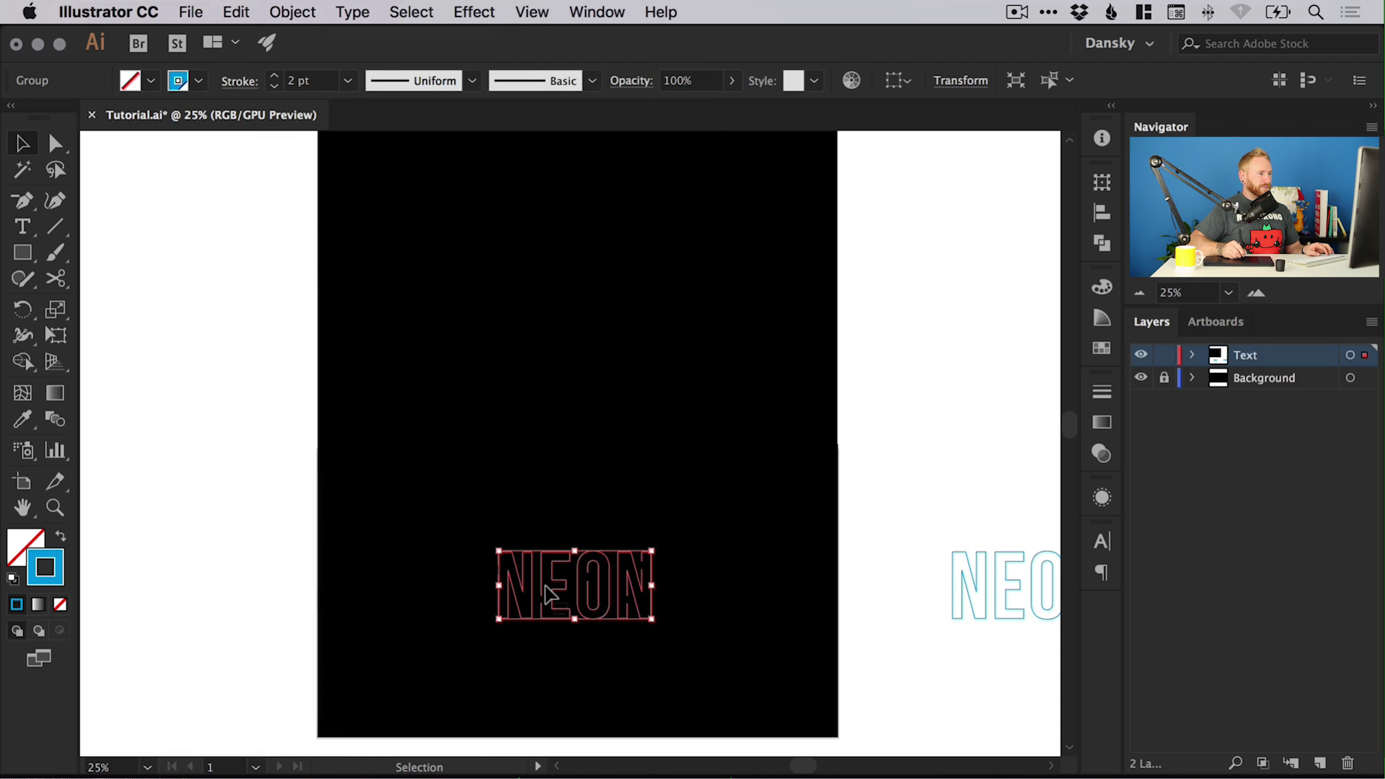
drag(551, 581, 548, 285)
click(548, 289)
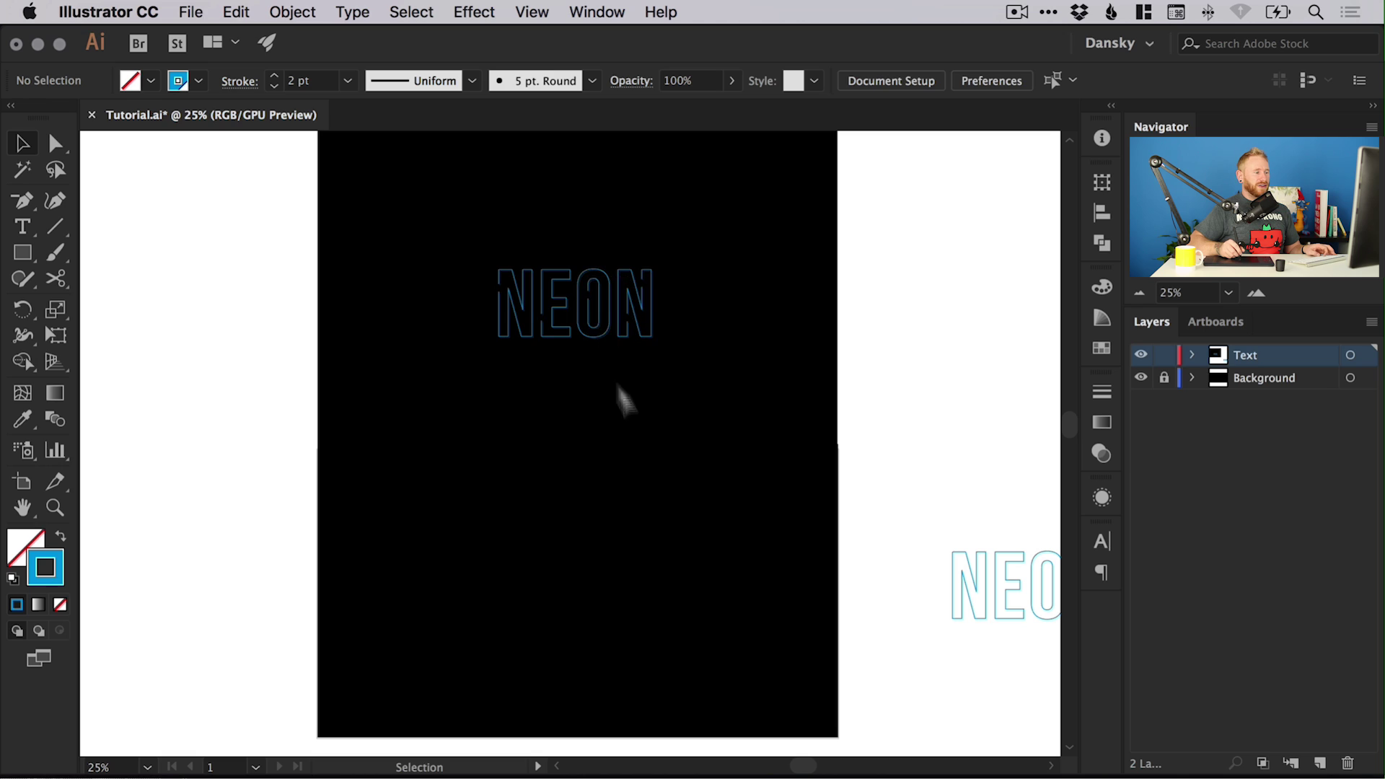
- Undo the last move, zoom in on the NEON outline and select it
key(super+z)
click(433, 556)
key(z)
click(570, 491)
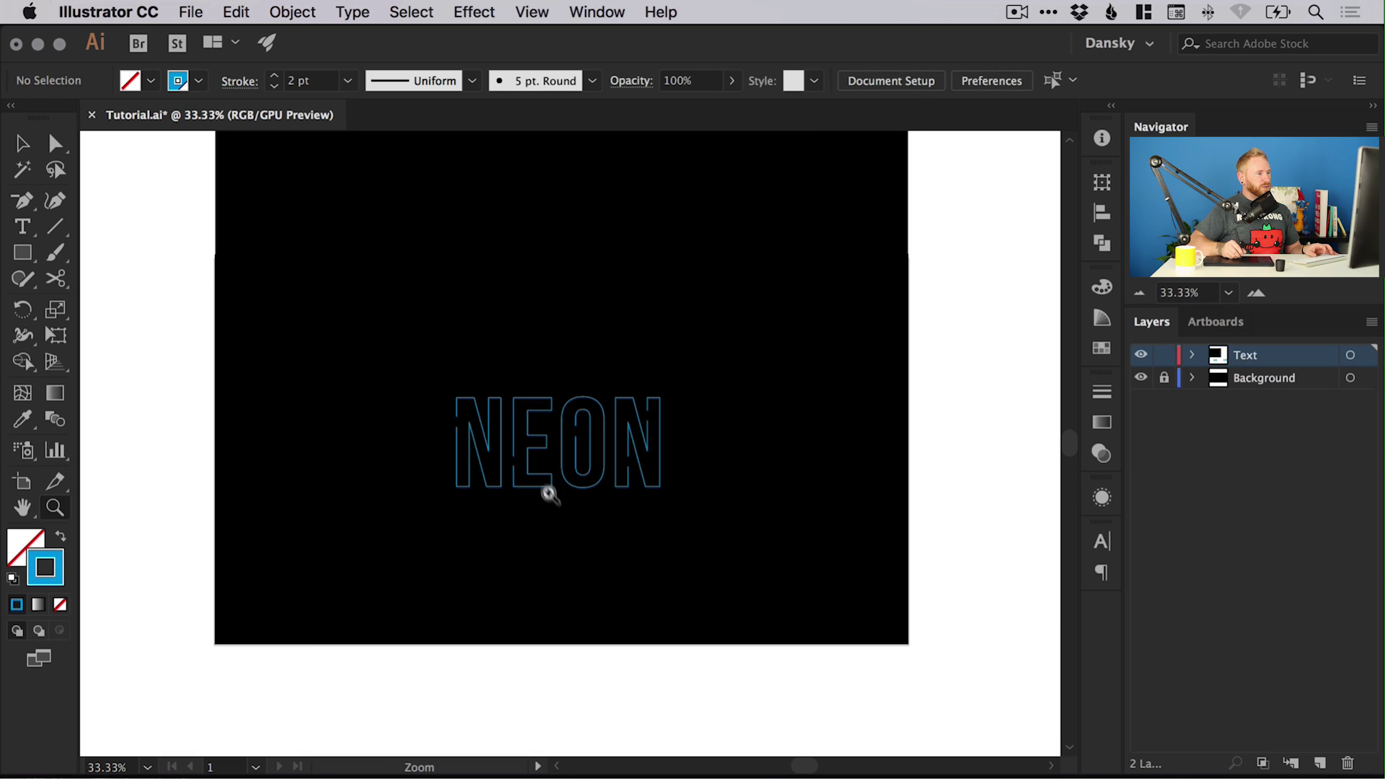
drag(556, 432, 572, 561)
key(v)
click(578, 566)
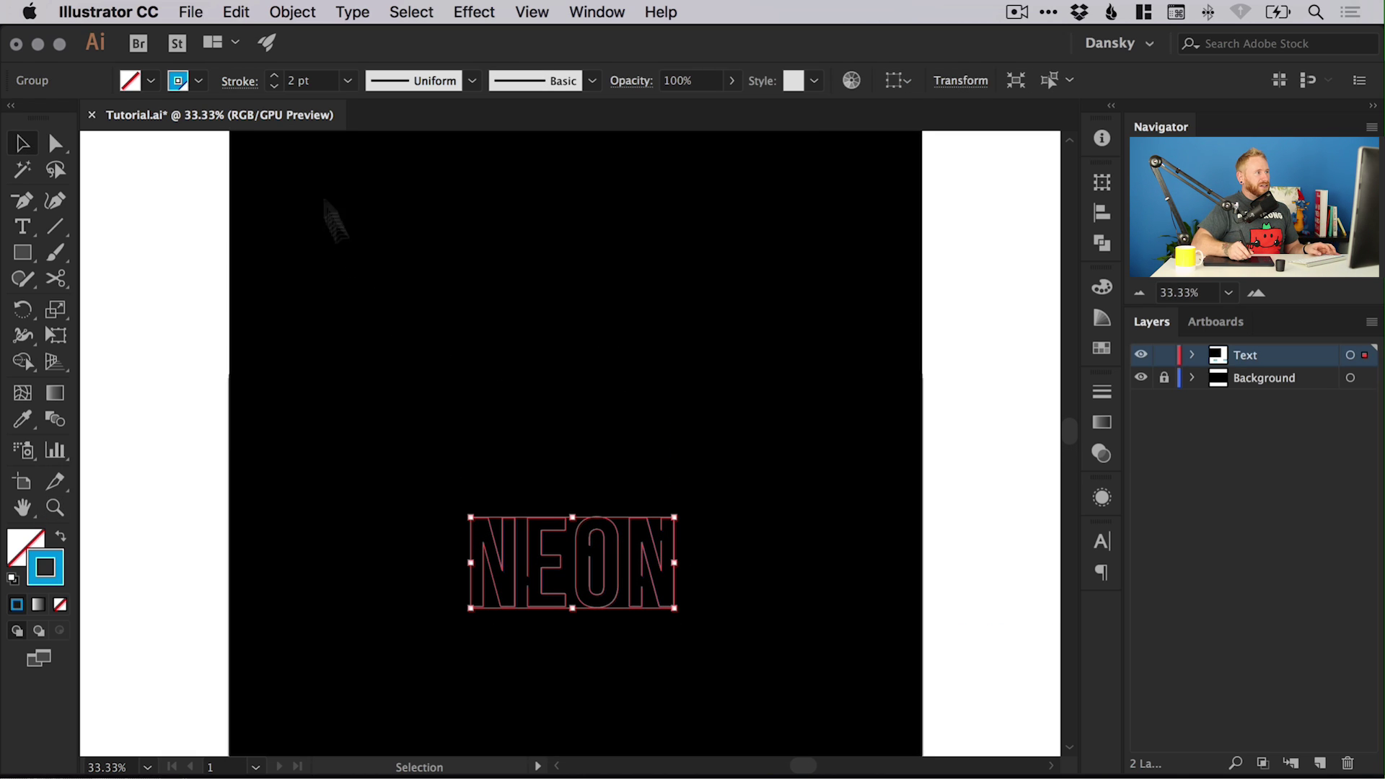
- Copy NEON, paste a copy in place and nudge it upward with Shift+Up
click(229, 13)
click(249, 113)
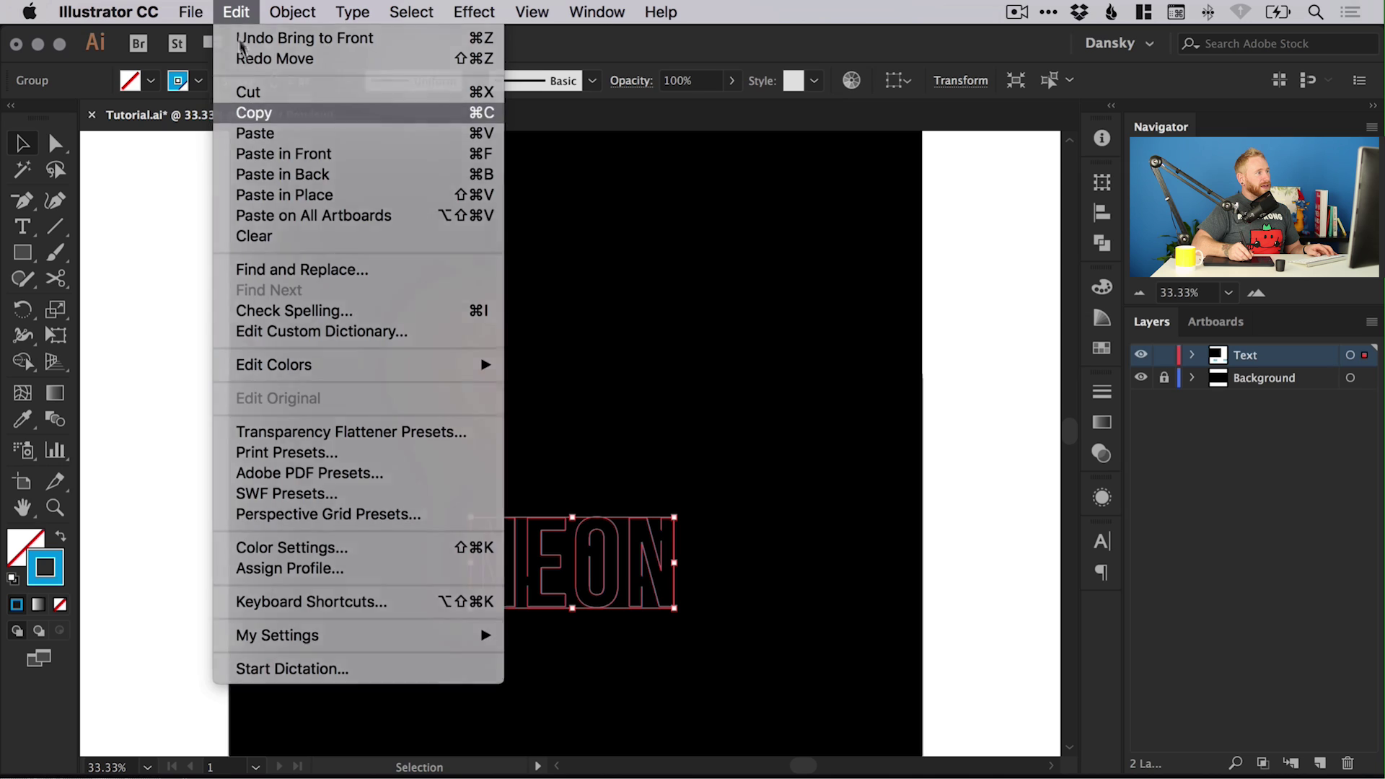
click(235, 13)
click(301, 194)
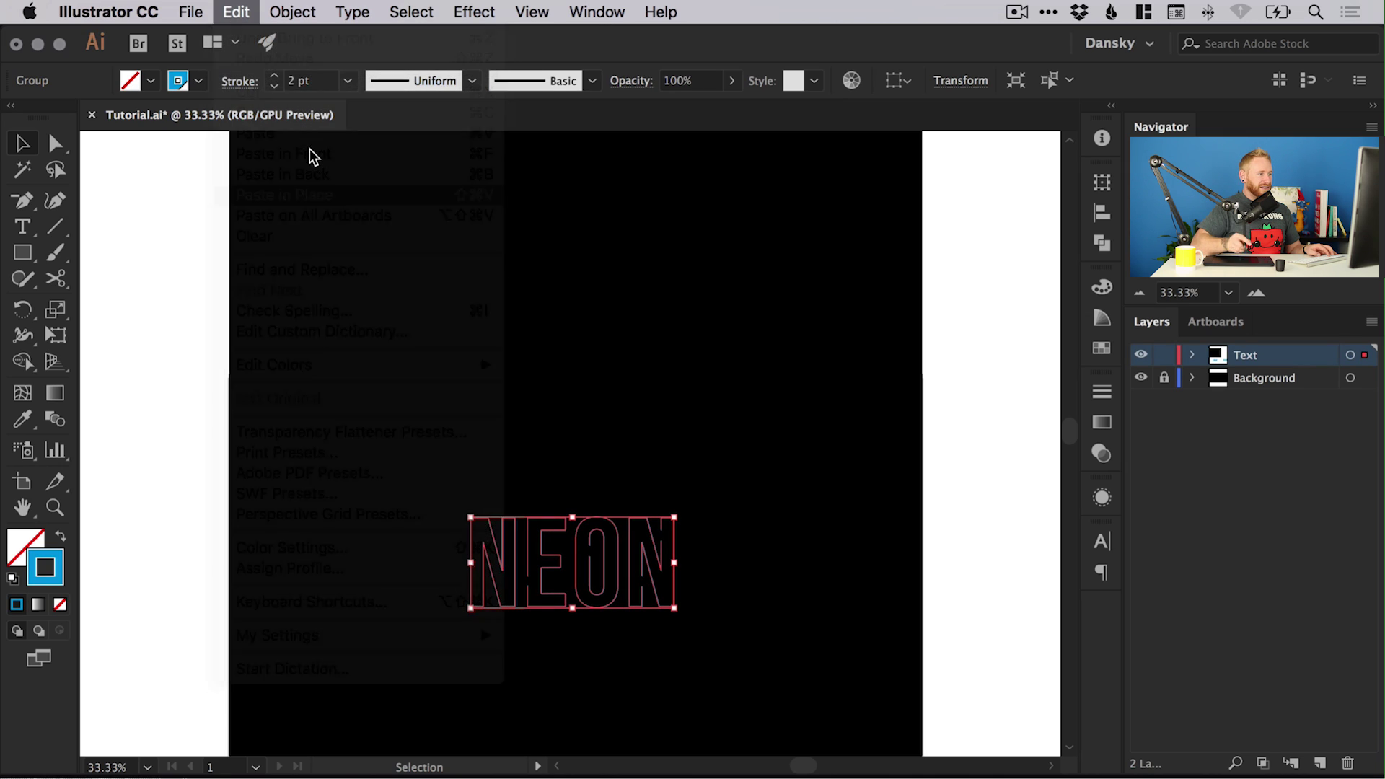
key(shift+Up)
key(shift+Up)
key(shift+Up)
key(shift+Up)
key(shift+Up)
key(shift+Up)
key(shift+Up)
key(shift+Up)
key(shift+Up)
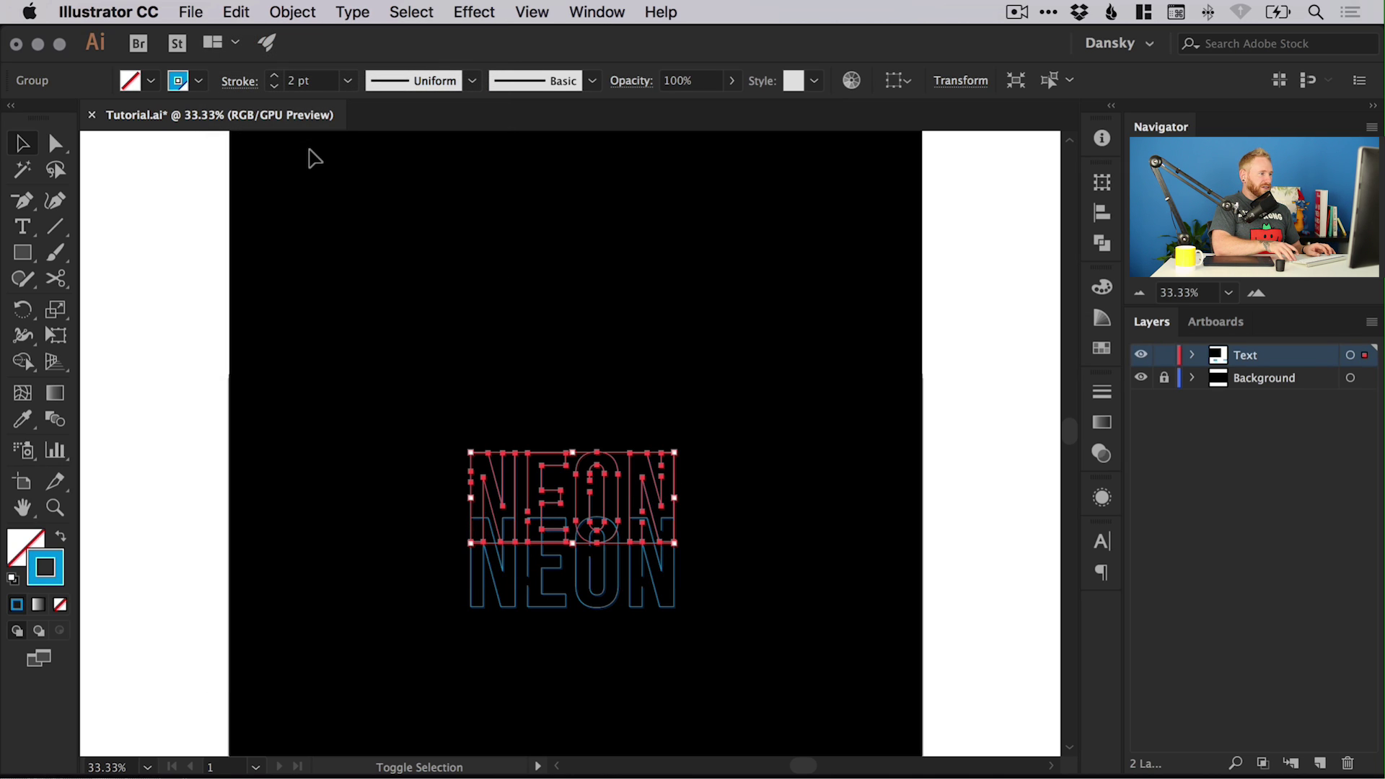
key(shift+Up)
key(shift+Up)
key(shift+Up)
key(shift+Up)
key(shift+Up)
key(shift+Up)
key(shift+Up)
key(shift+Up)
key(shift+Up)
key(shift+Up)
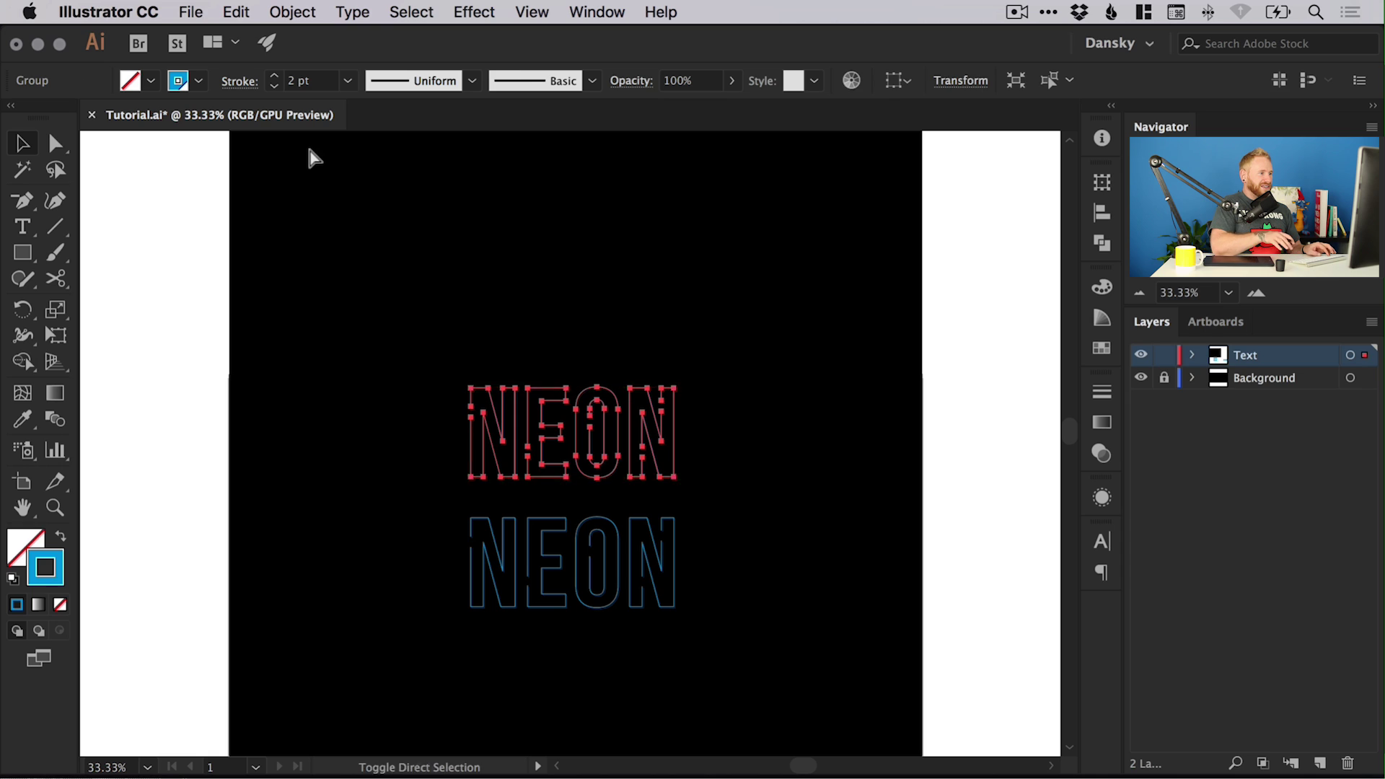
- Select the top NEON copy, paste another copy in front and nudge it up
key(super+shift+a)
scroll(606, 411, up, 5)
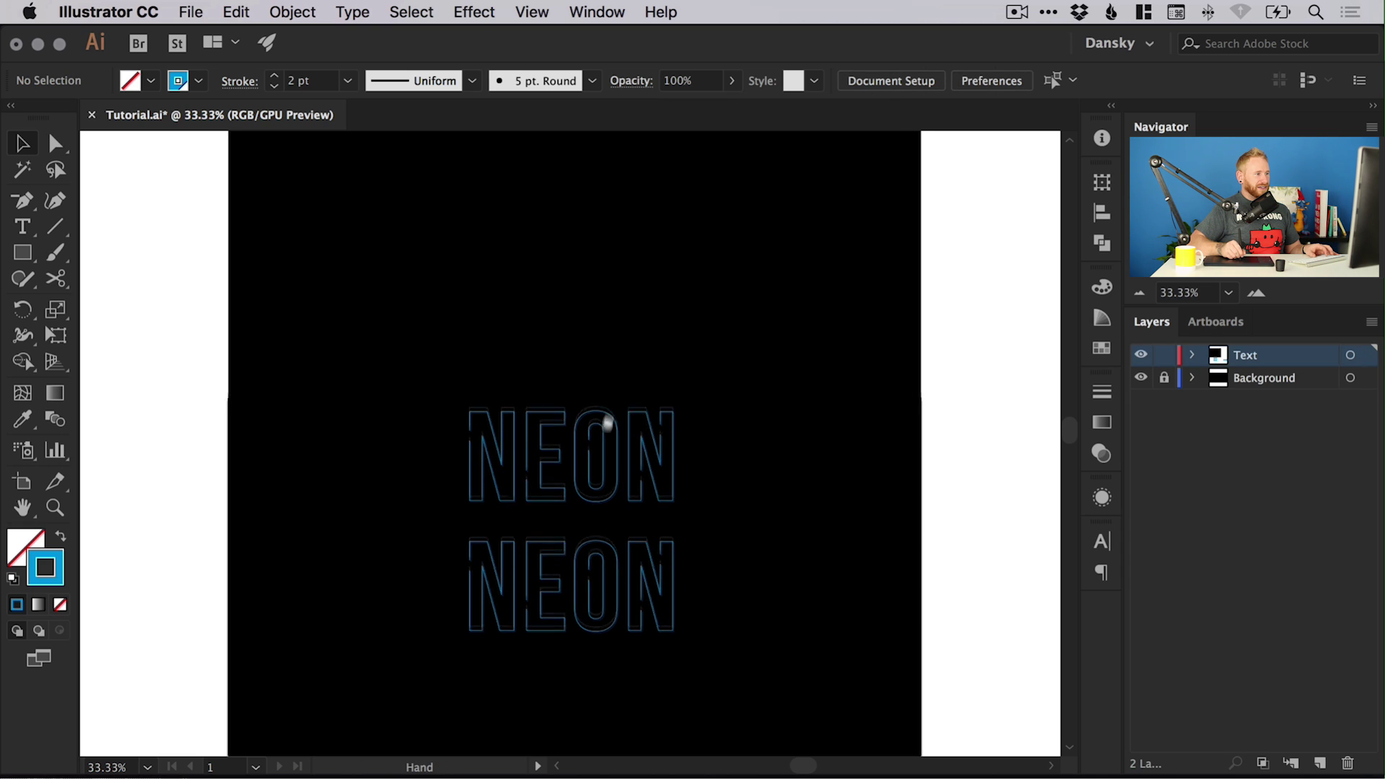
click(548, 527)
key(a)
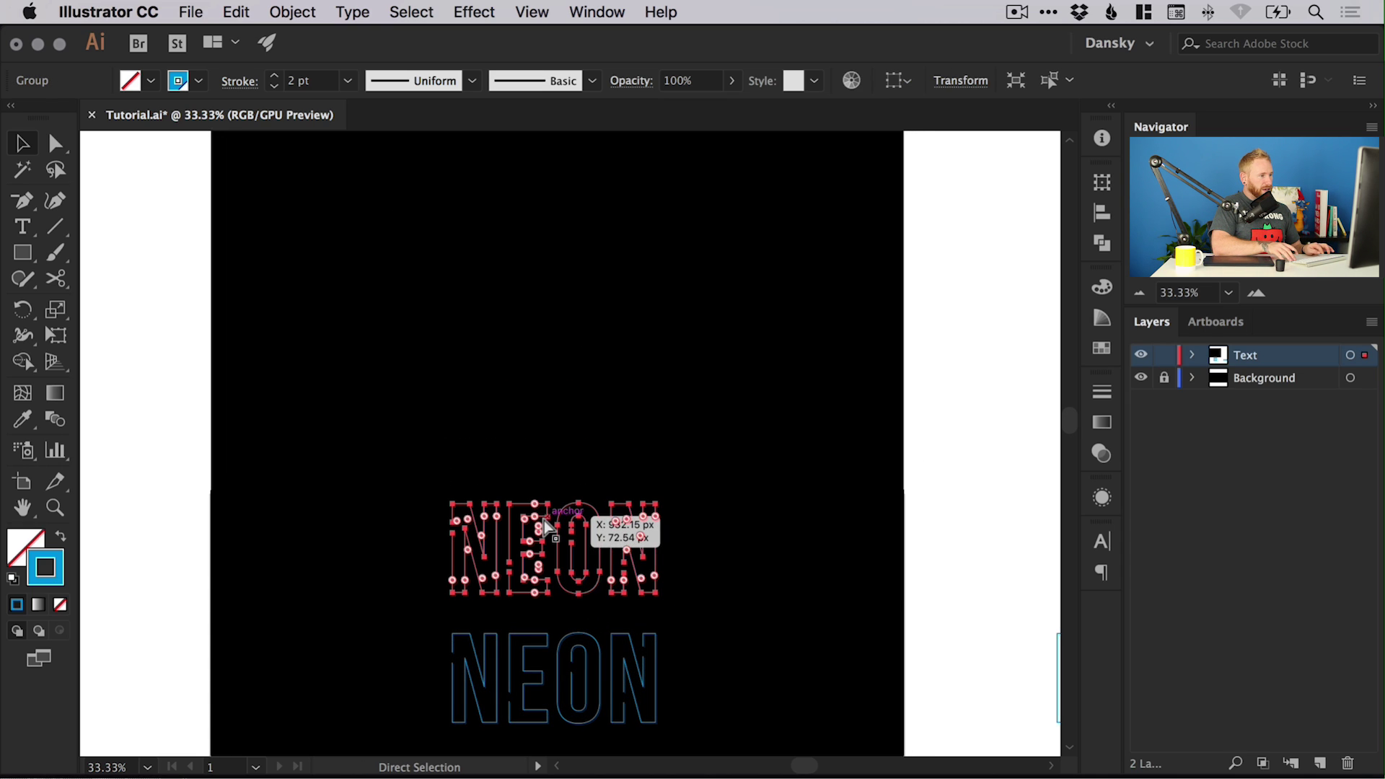
key(super+c)
key(super+f)
key(shift+Up)
key(shift+Up)
key(shift+Up)
key(shift+Up)
key(shift+Up)
key(shift+Up)
key(shift+Up)
key(shift+Up)
key(shift+Up)
key(shift+Up)
key(shift+Up)
key(shift+Up)
key(shift+Up)
key(shift+Up)
key(shift+Up)
key(shift+Up)
key(shift+Up)
key(shift+Up)
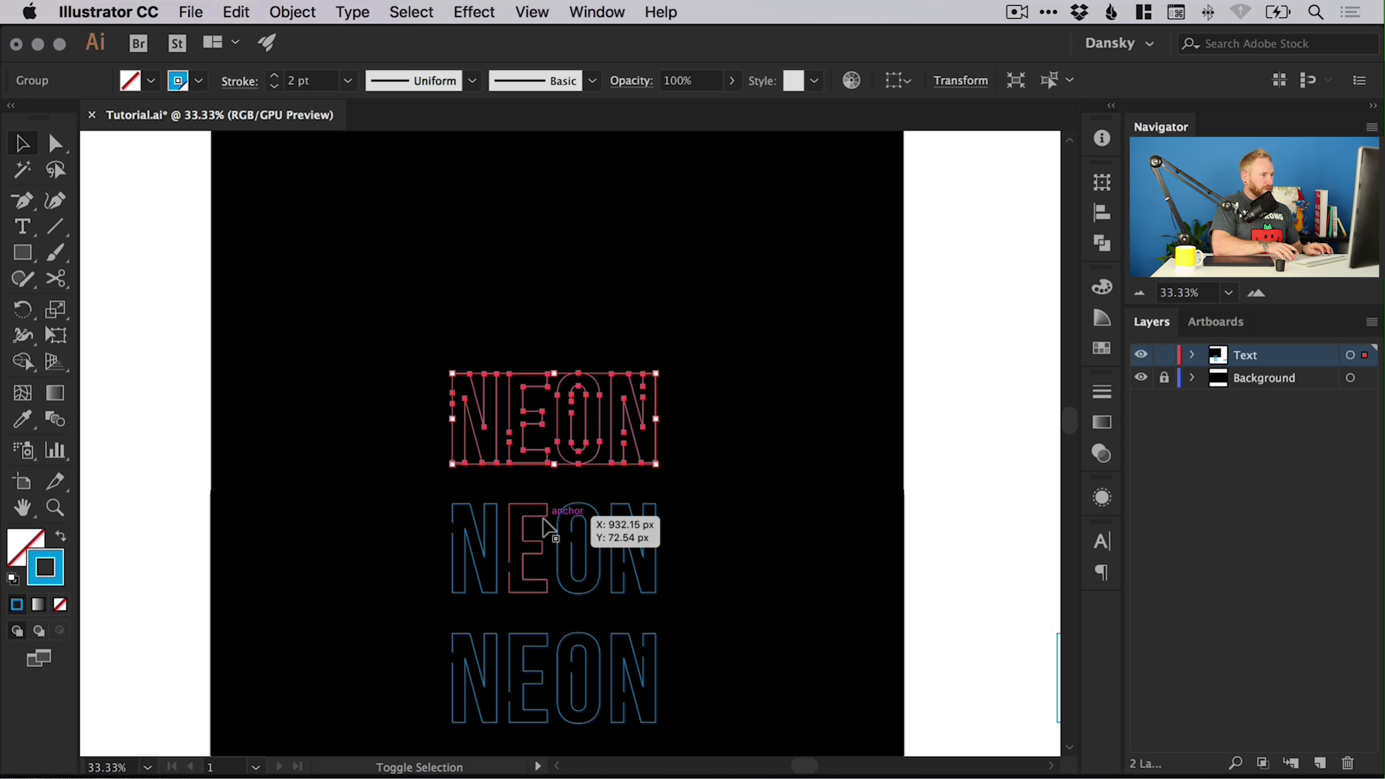
- Paste two more NEON copies in front, nudging each upward, then deselect all
key(super+c)
key(super+f)
key(shift+Up)
key(shift+Up)
key(shift+Up)
key(shift+Up)
key(shift+Up)
key(shift+Up)
key(shift+Up)
key(shift+Up)
key(shift+Up)
key(shift+Up)
key(shift+Up)
key(shift+Up)
key(shift+Up)
key(shift+Up)
key(shift+Up)
key(shift+Up)
key(shift+Up)
key(shift+Up)
key(super+c)
key(super+f)
key(shift+Up)
key(shift+Up)
key(shift+Up)
key(shift+Up)
key(shift+Up)
key(shift+Up)
key(shift+Up)
key(shift+Up)
key(shift+Up)
key(shift+Up)
key(shift+Up)
key(shift+Up)
key(shift+Up)
key(shift+Up)
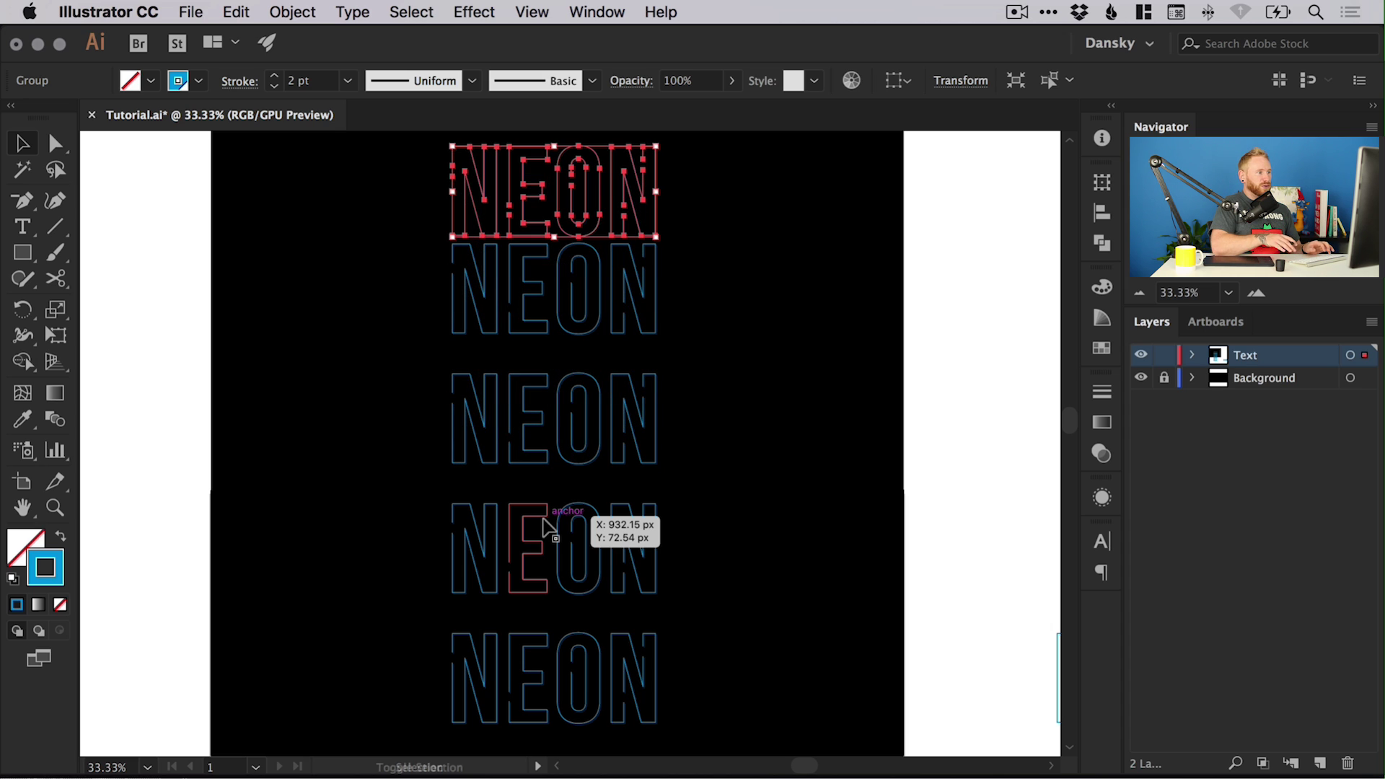
key(shift+Up)
key(shift+Up)
key(shift+Up)
key(shift+Up)
key(shift+super+a)
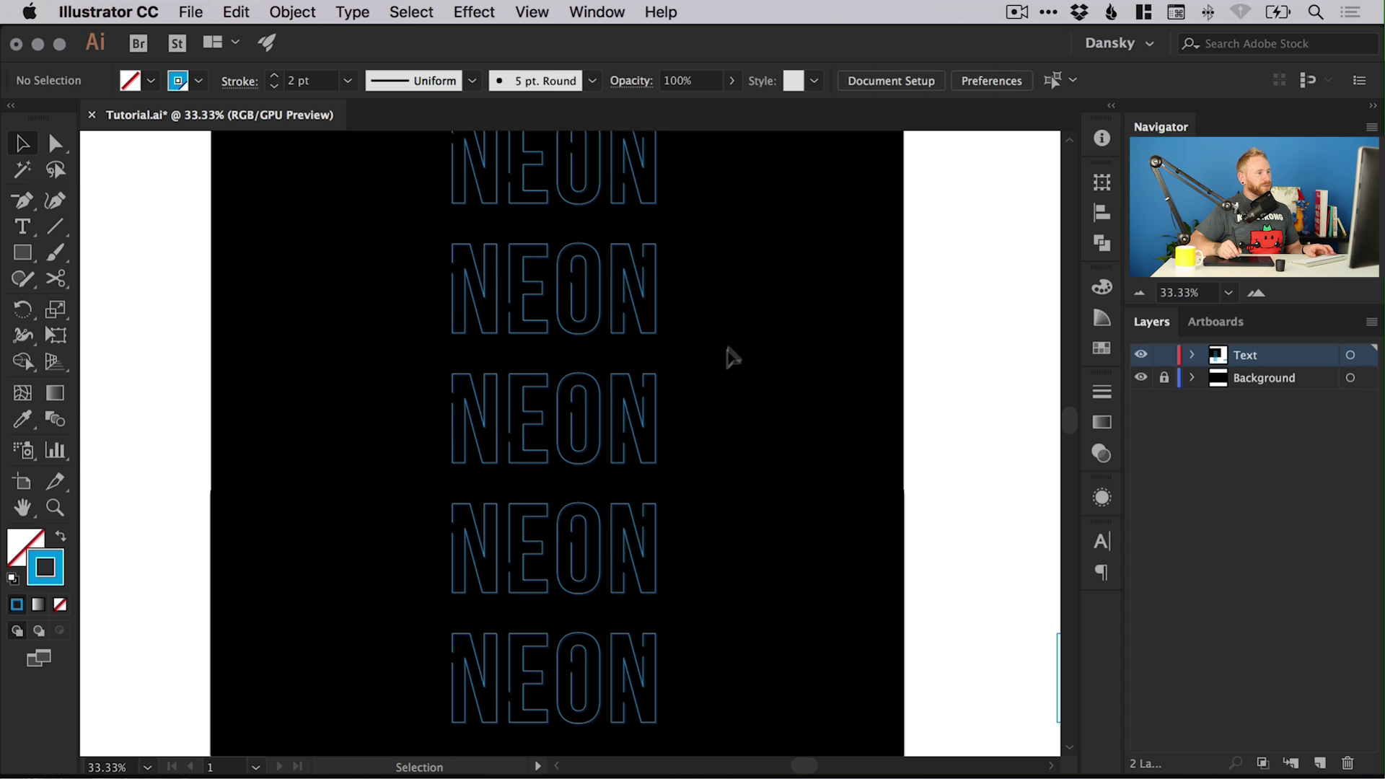
- Apply a 1-pixel Gaussian Blur to the middle NEON copy
drag(755, 410, 767, 433)
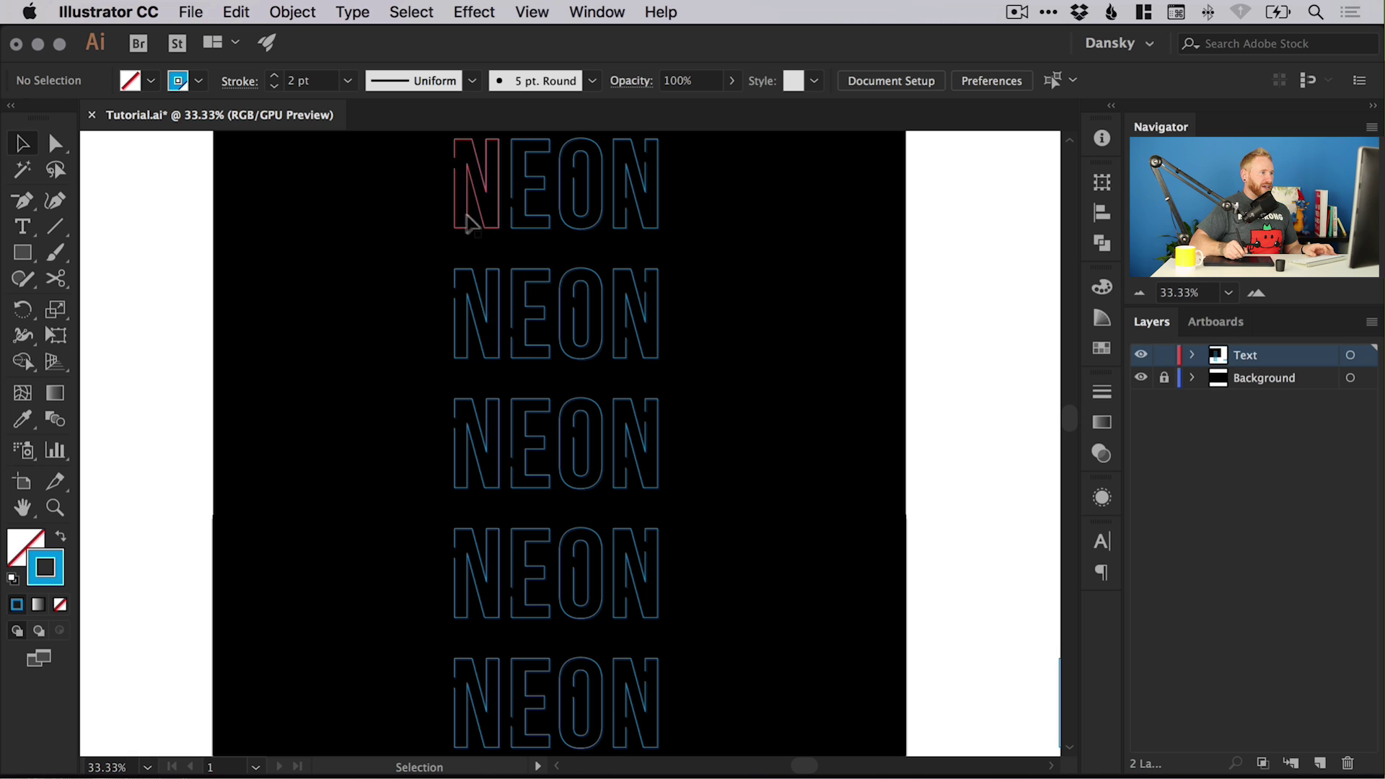
key(z)
drag(347, 173, 793, 411)
scroll(689, 342, up, 3)
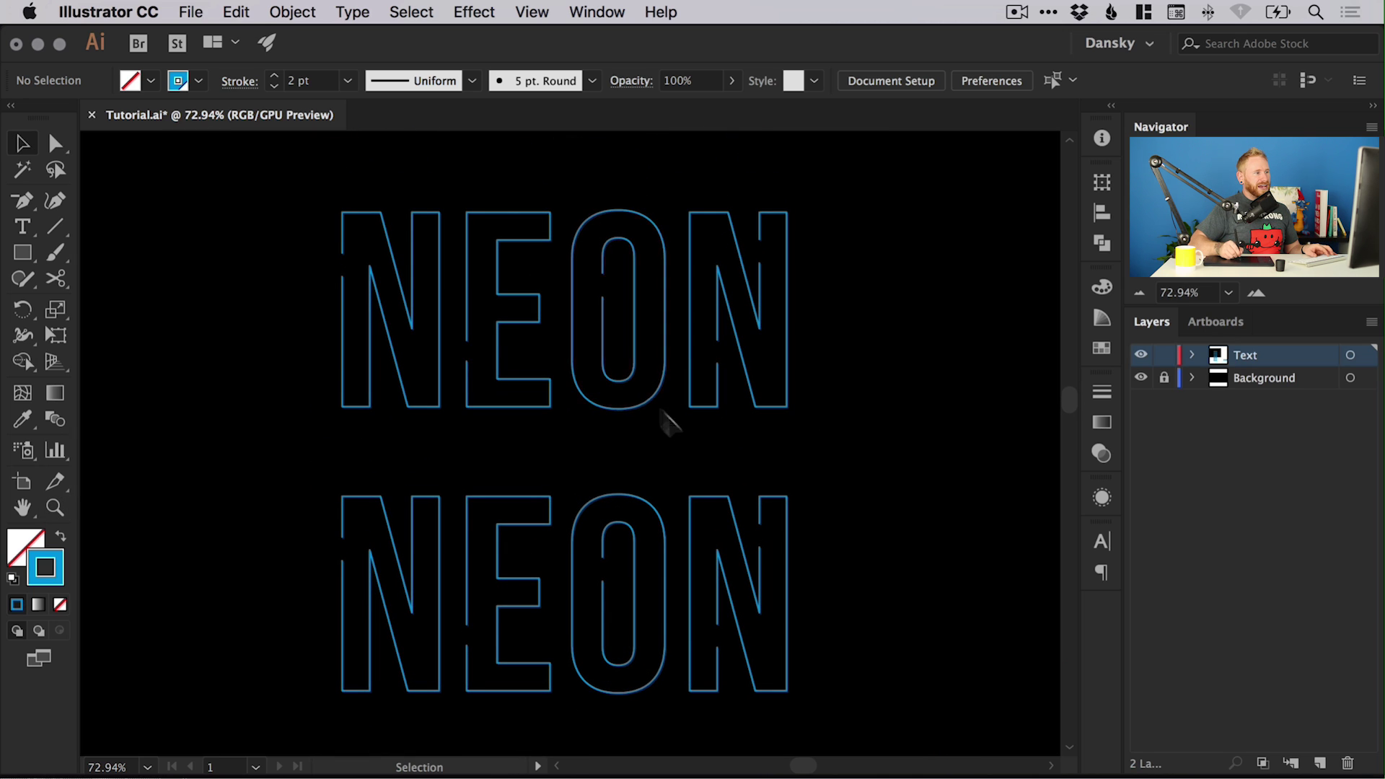
scroll(666, 418, down, 3)
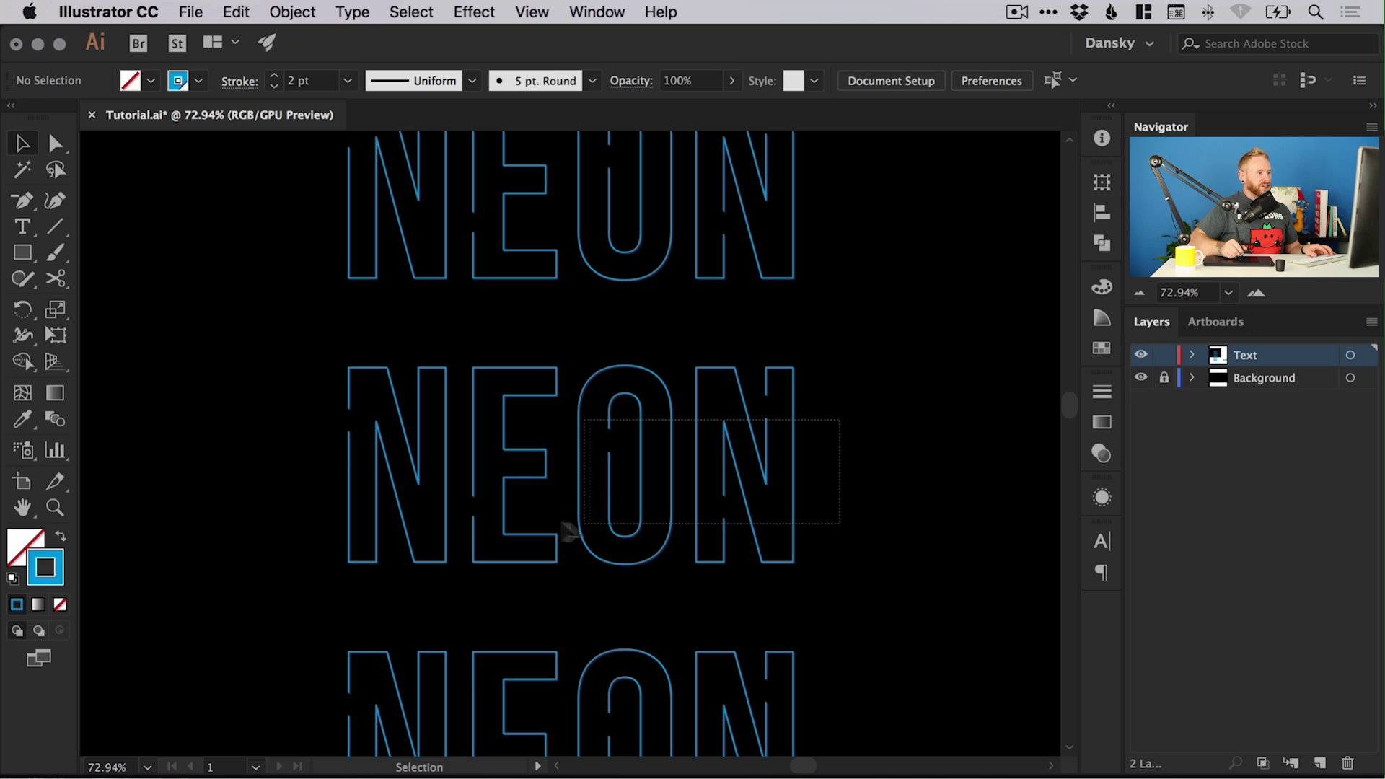
drag(570, 532, 574, 531)
click(472, 9)
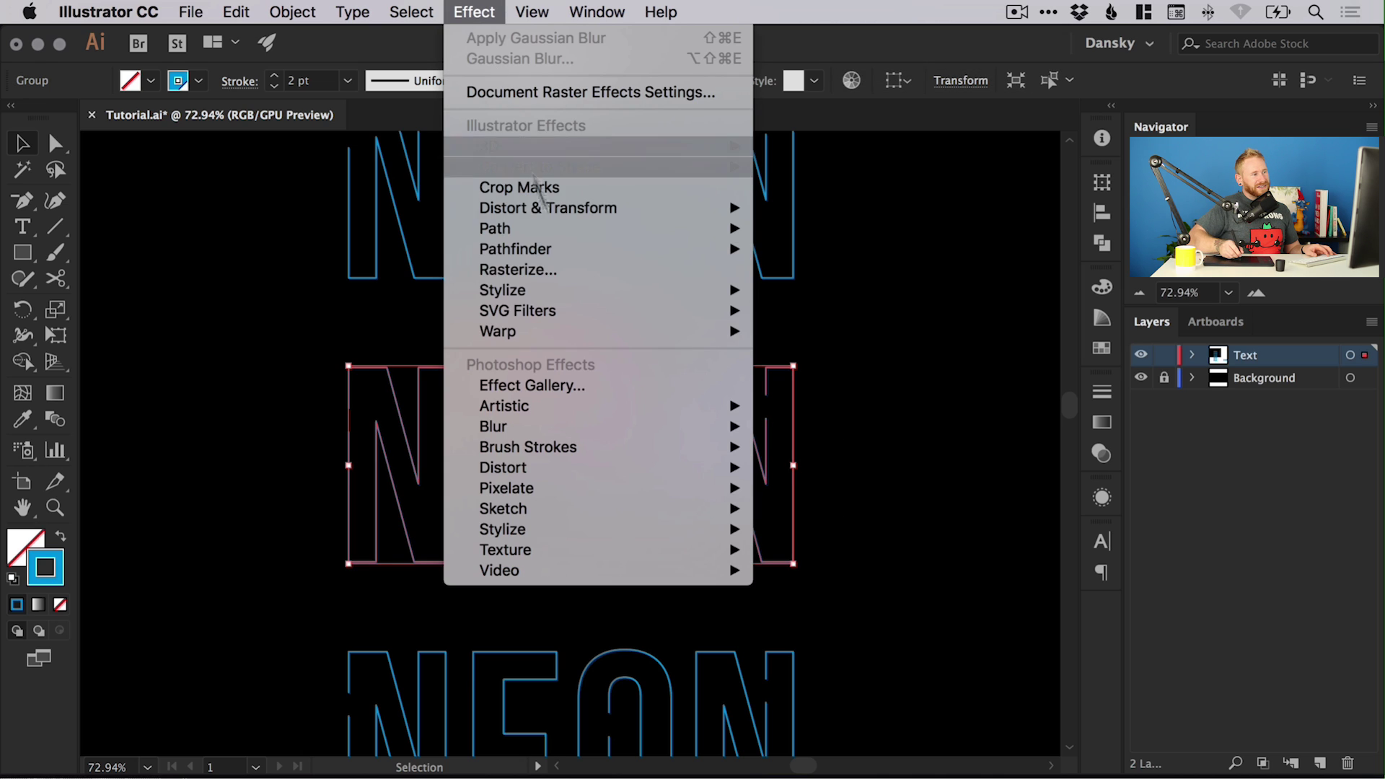
mouse_move(696, 425)
click(808, 426)
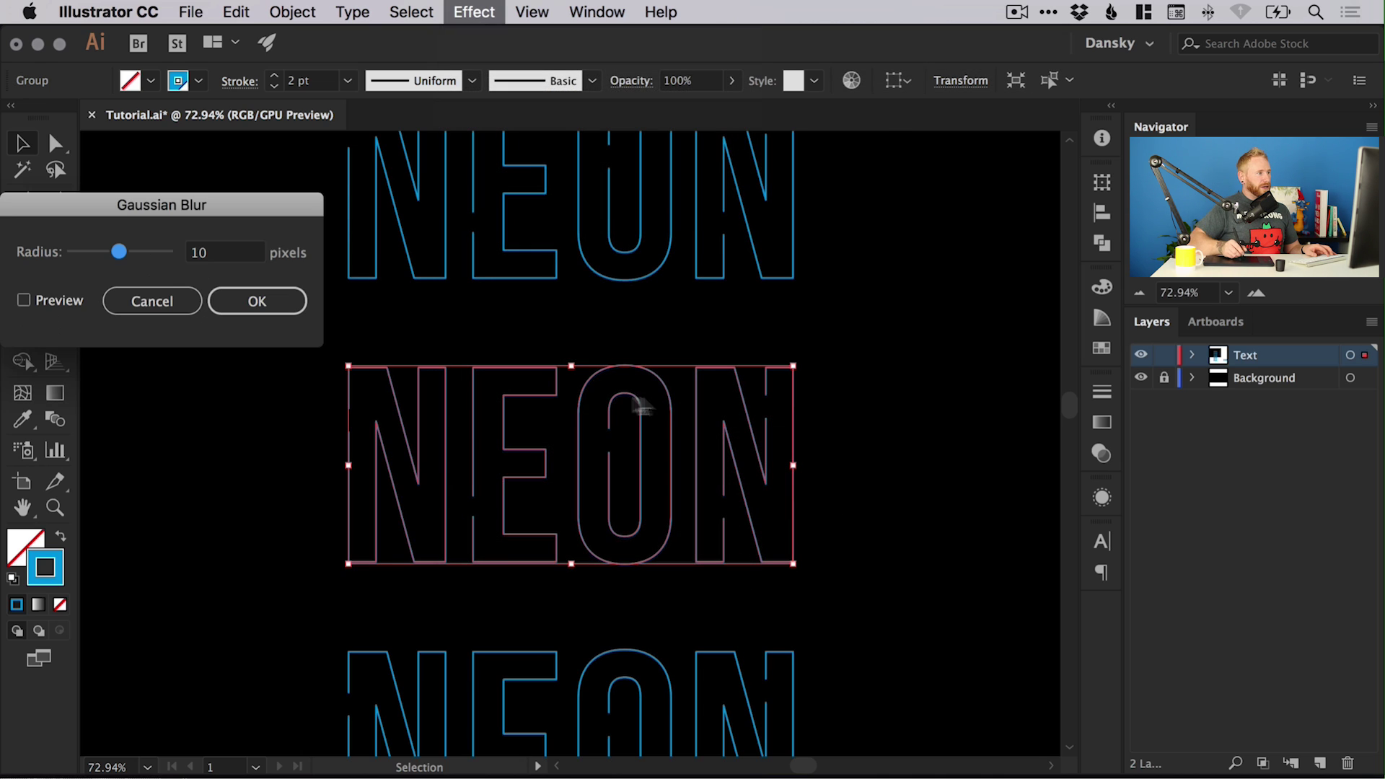
double_click(220, 253)
text(1)
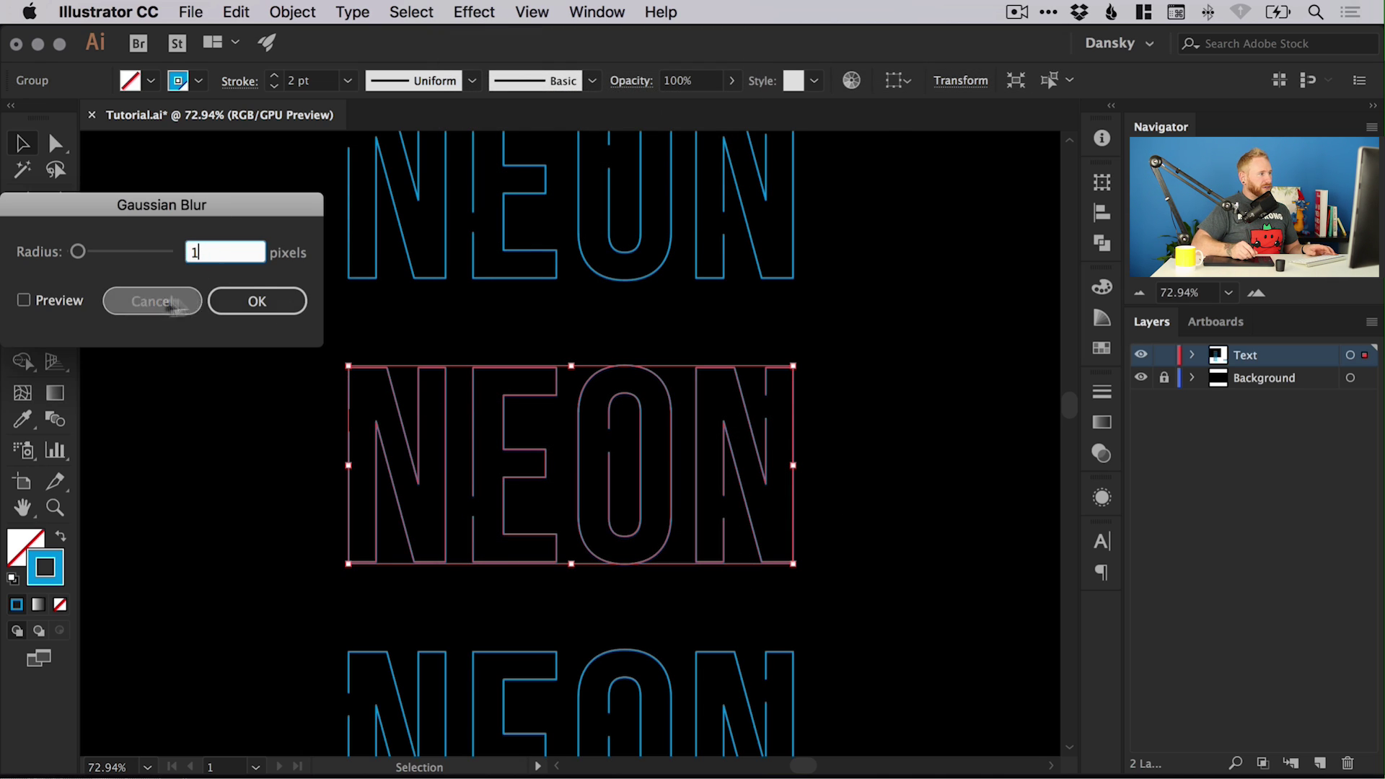
click(68, 307)
click(256, 301)
click(945, 354)
- Apply a Gaussian Blur to the next NEON copy down, keeping the current radius
key(super+space)
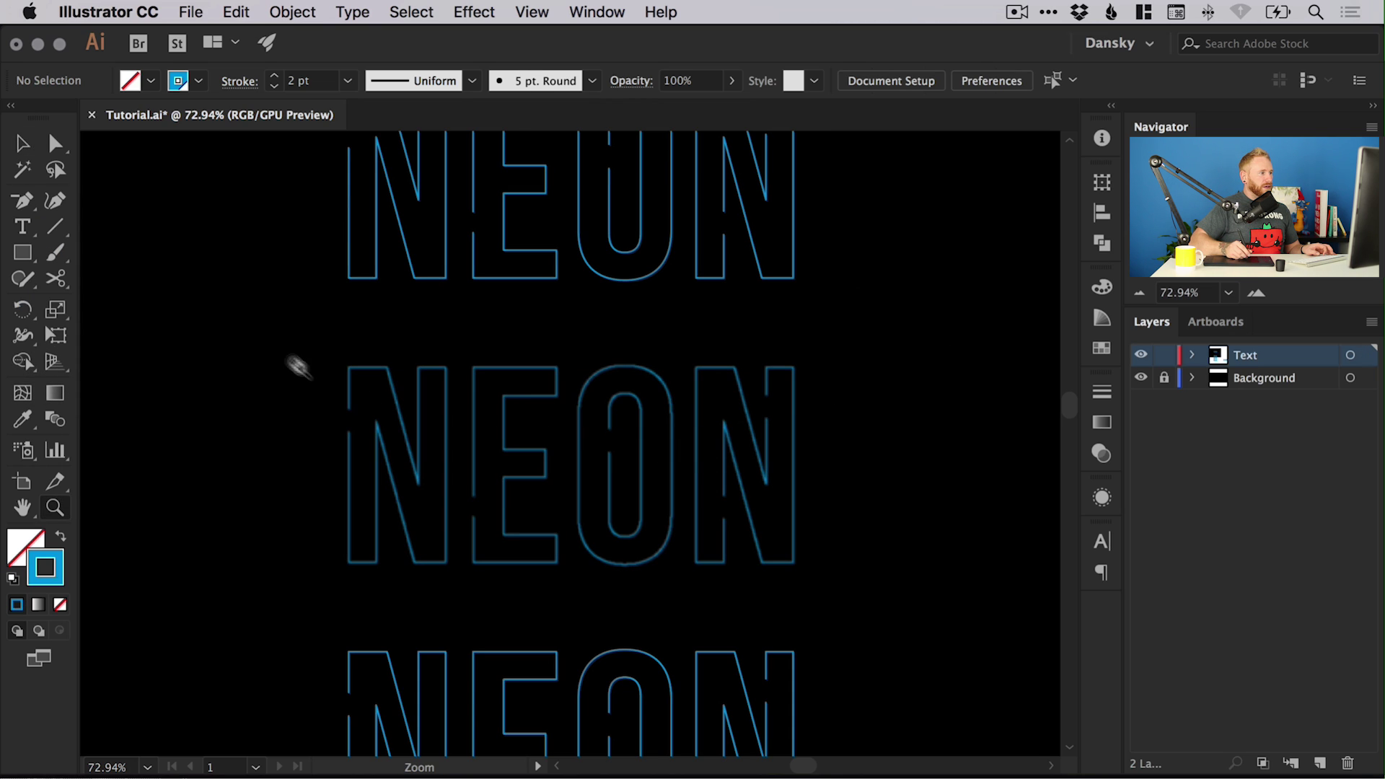
mouse_move(257, 312)
mouse_down()
mouse_move(578, 532)
mouse_move(889, 621)
mouse_up()
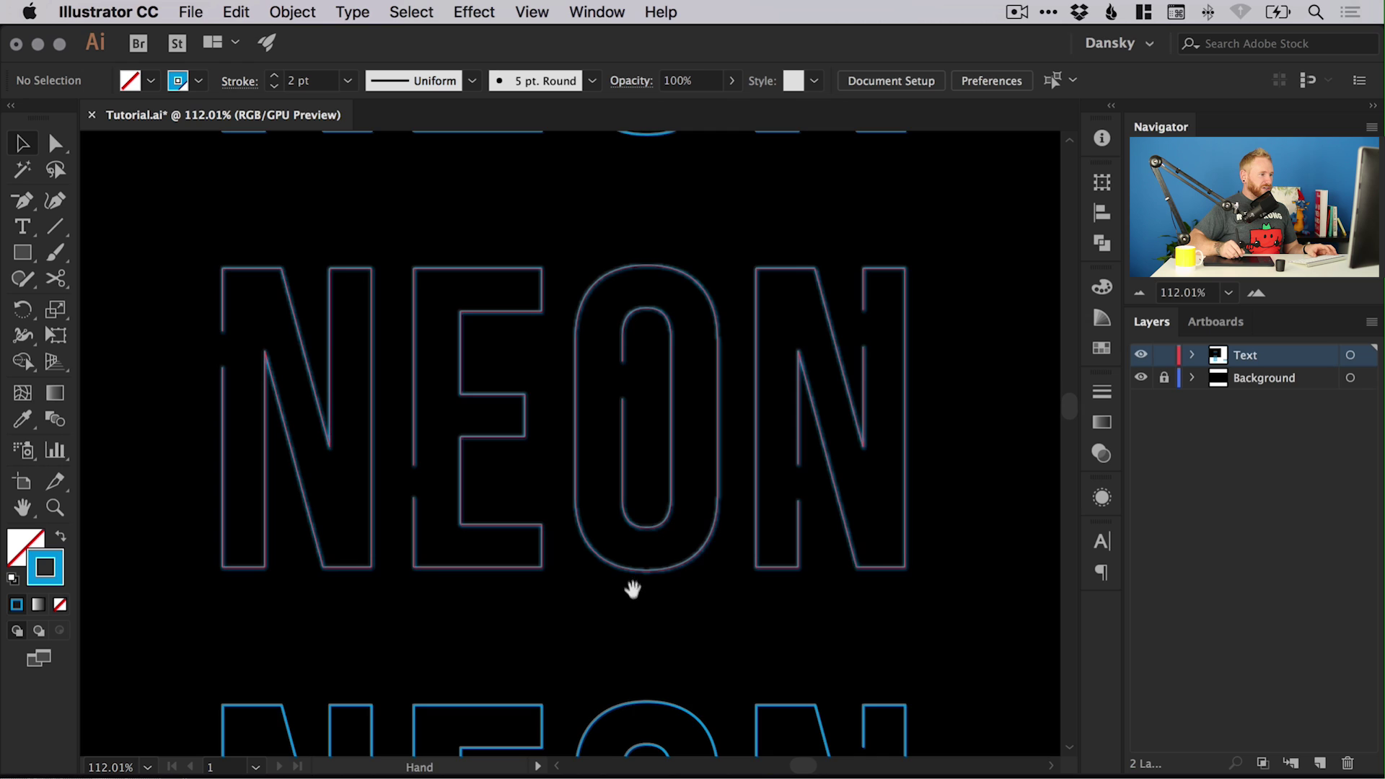
scroll(631, 587, down, 5)
drag(469, 448, 663, 614)
click(484, 15)
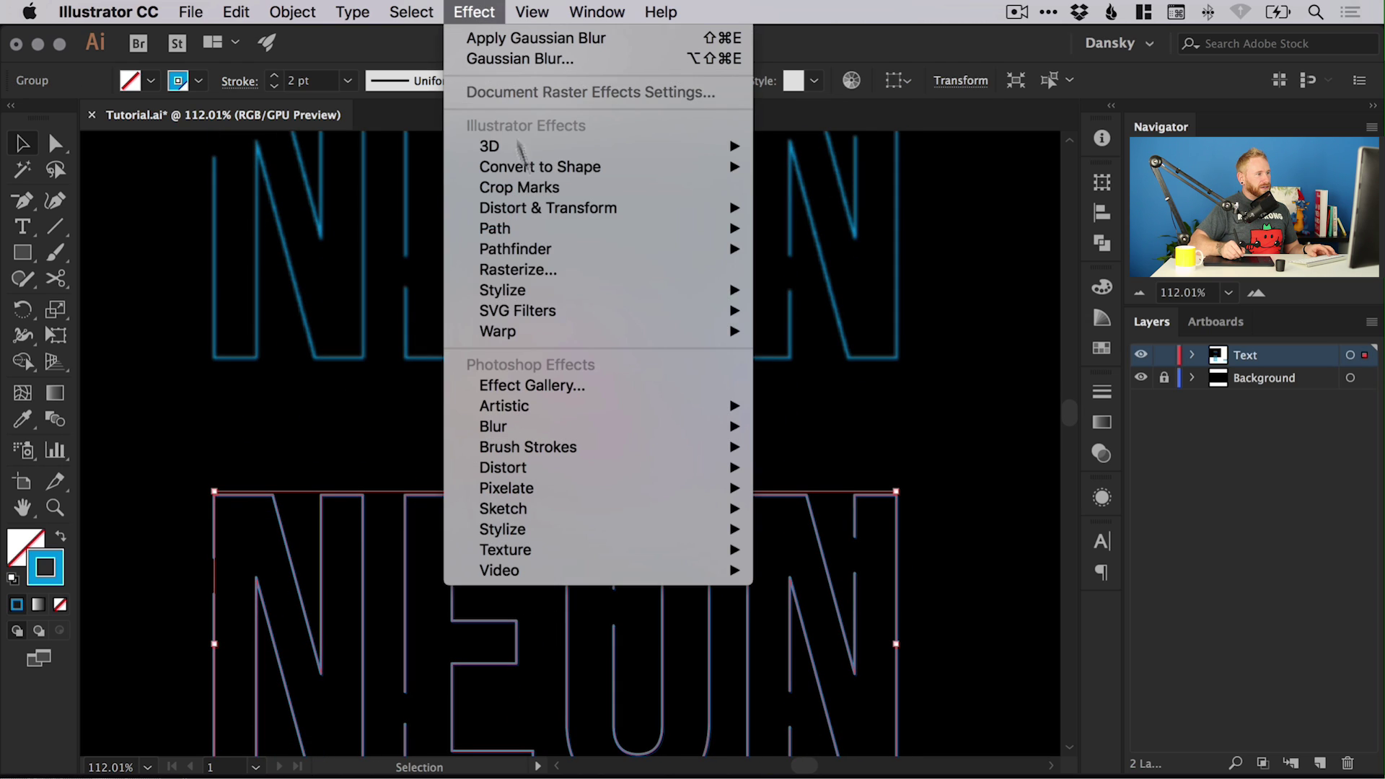
mouse_move(590, 426)
click(811, 425)
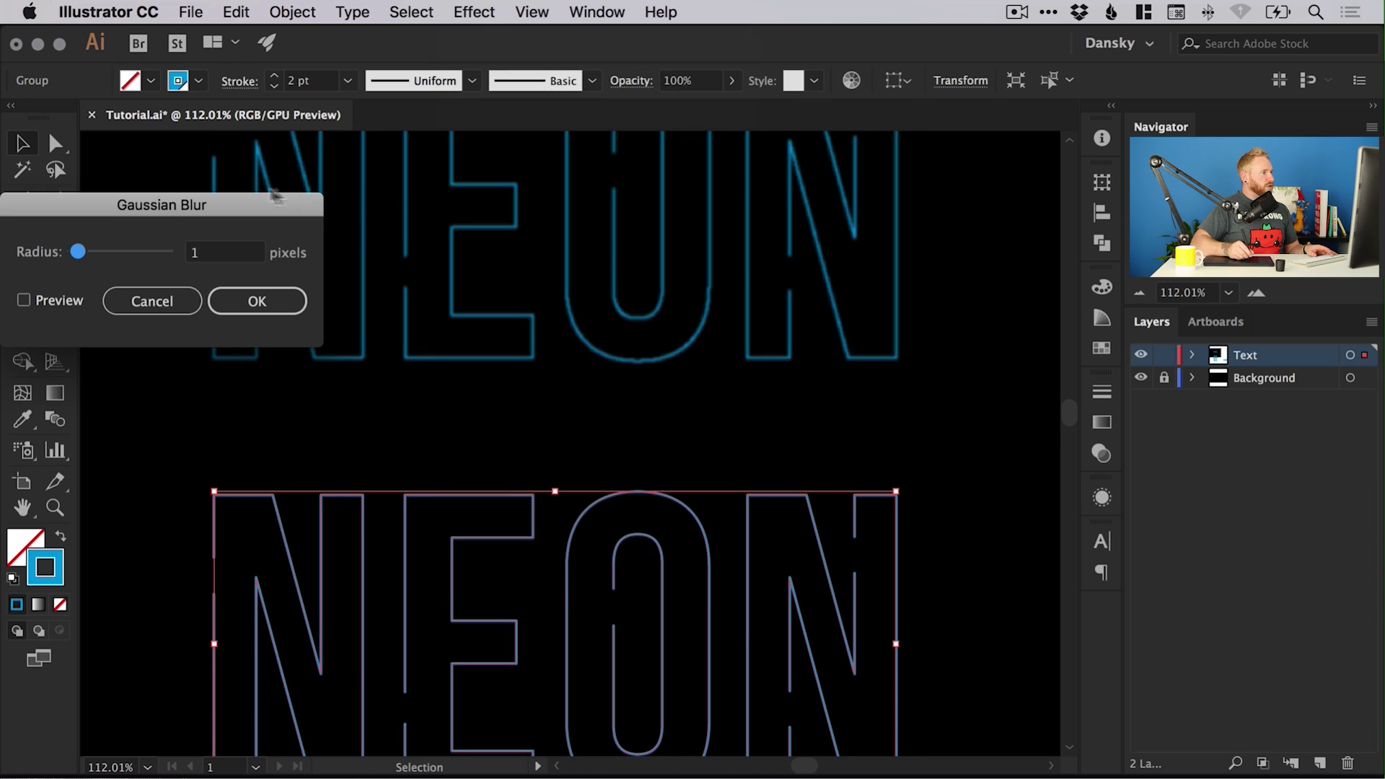
double_click(228, 253)
click(258, 301)
click(296, 426)
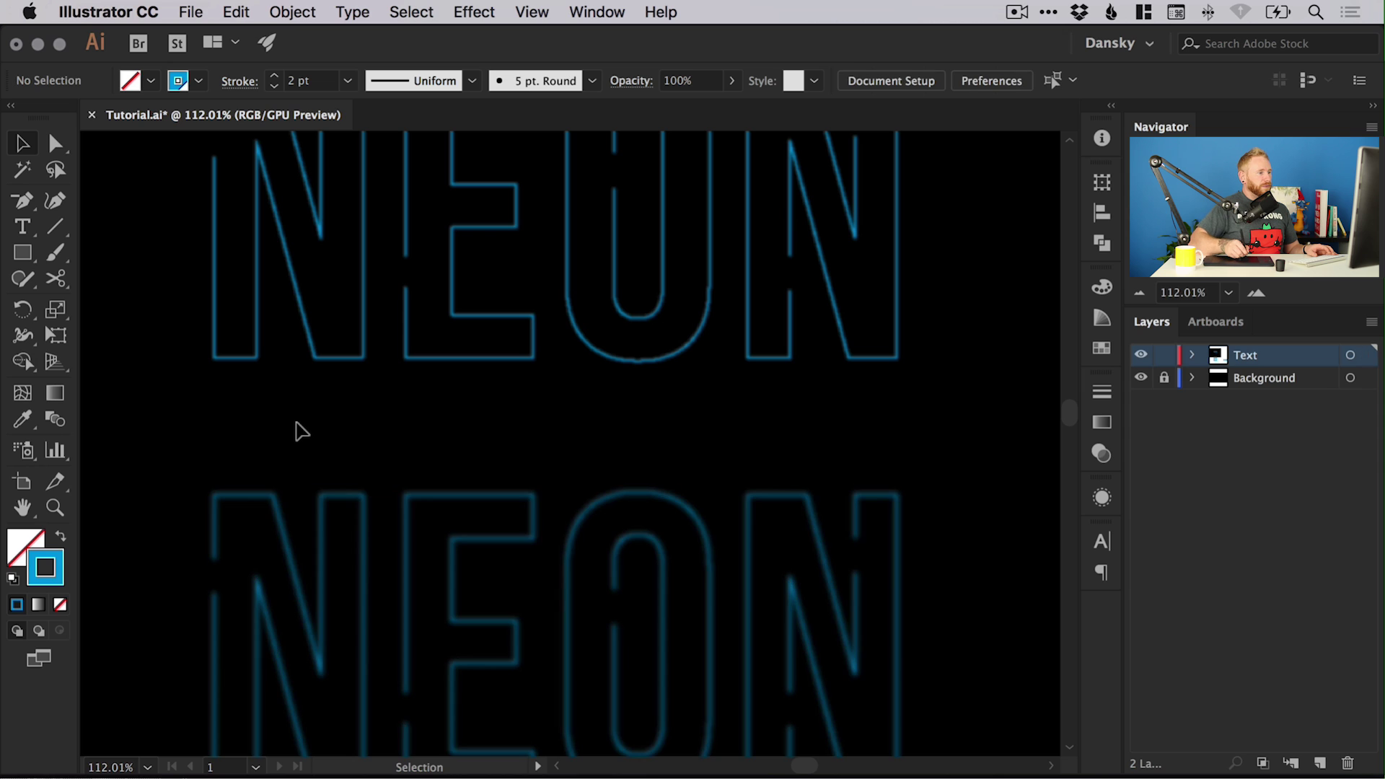
- Give the lower NEON copy a 3-pixel Gaussian Blur
scroll(595, 602, down, 2)
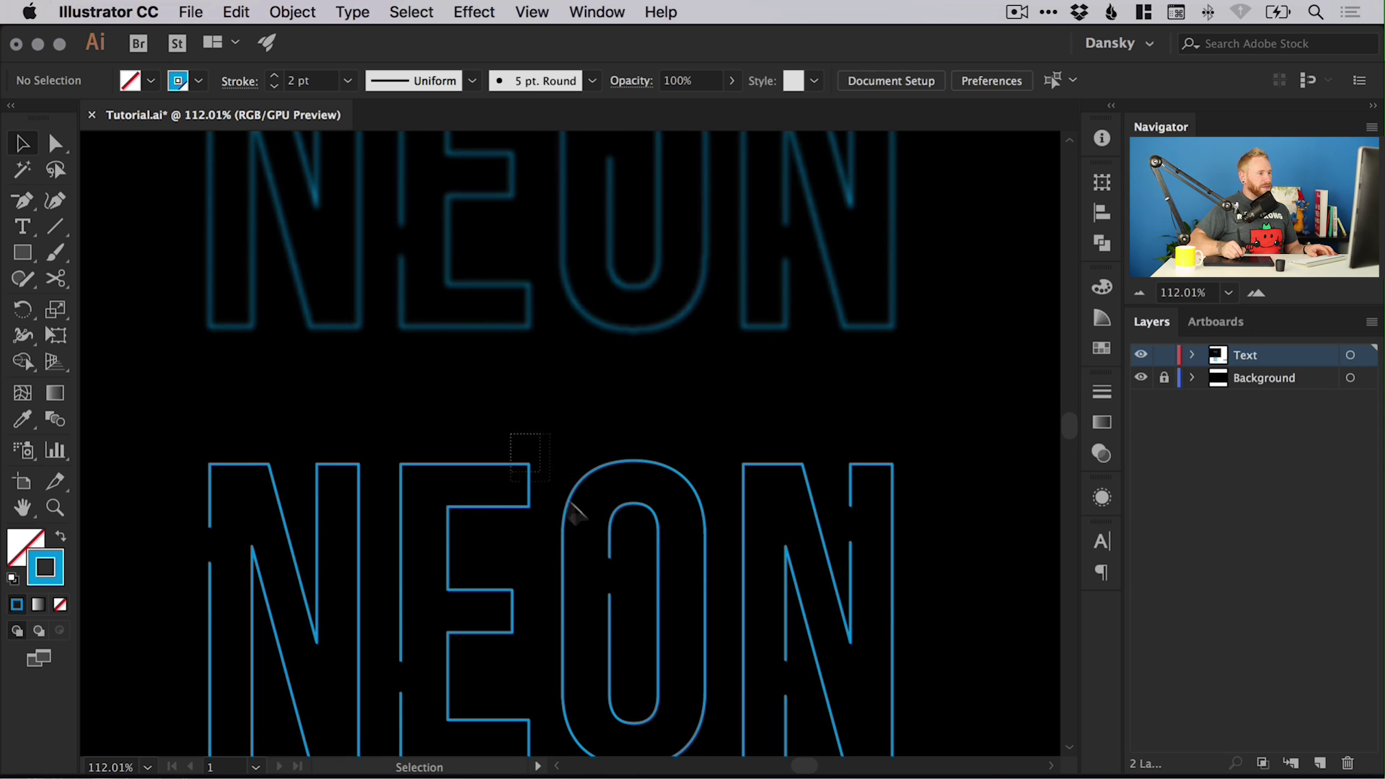
click(569, 510)
click(474, 13)
mouse_move(606, 427)
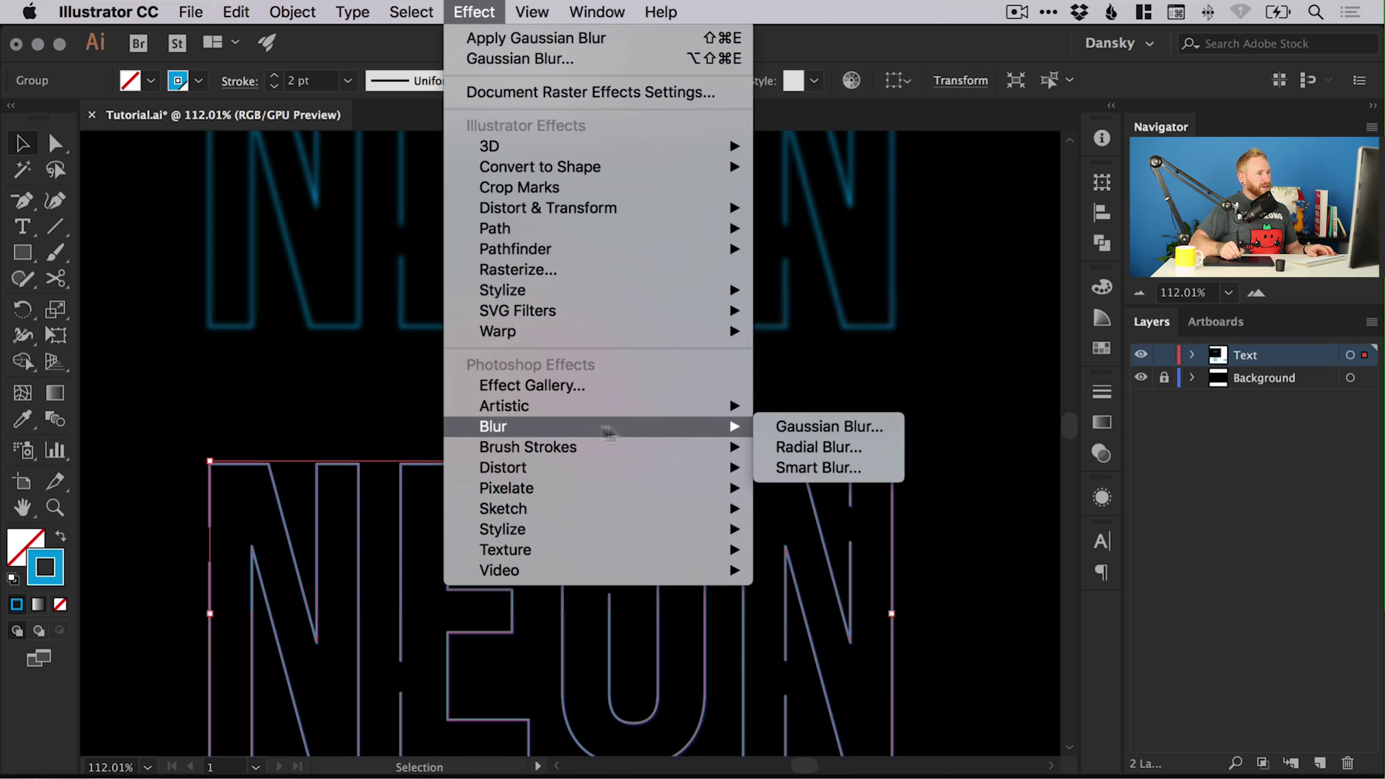
click(811, 426)
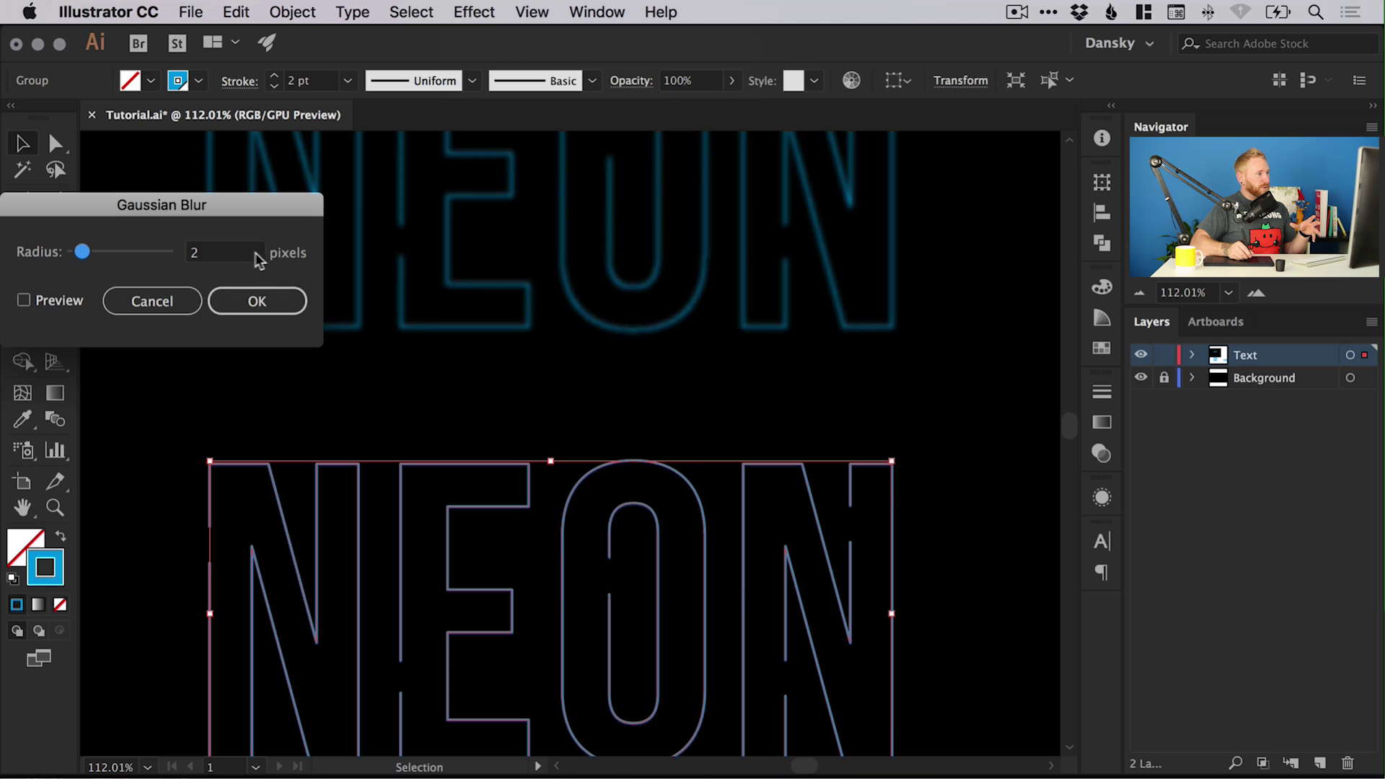
text(3)
key(Return)
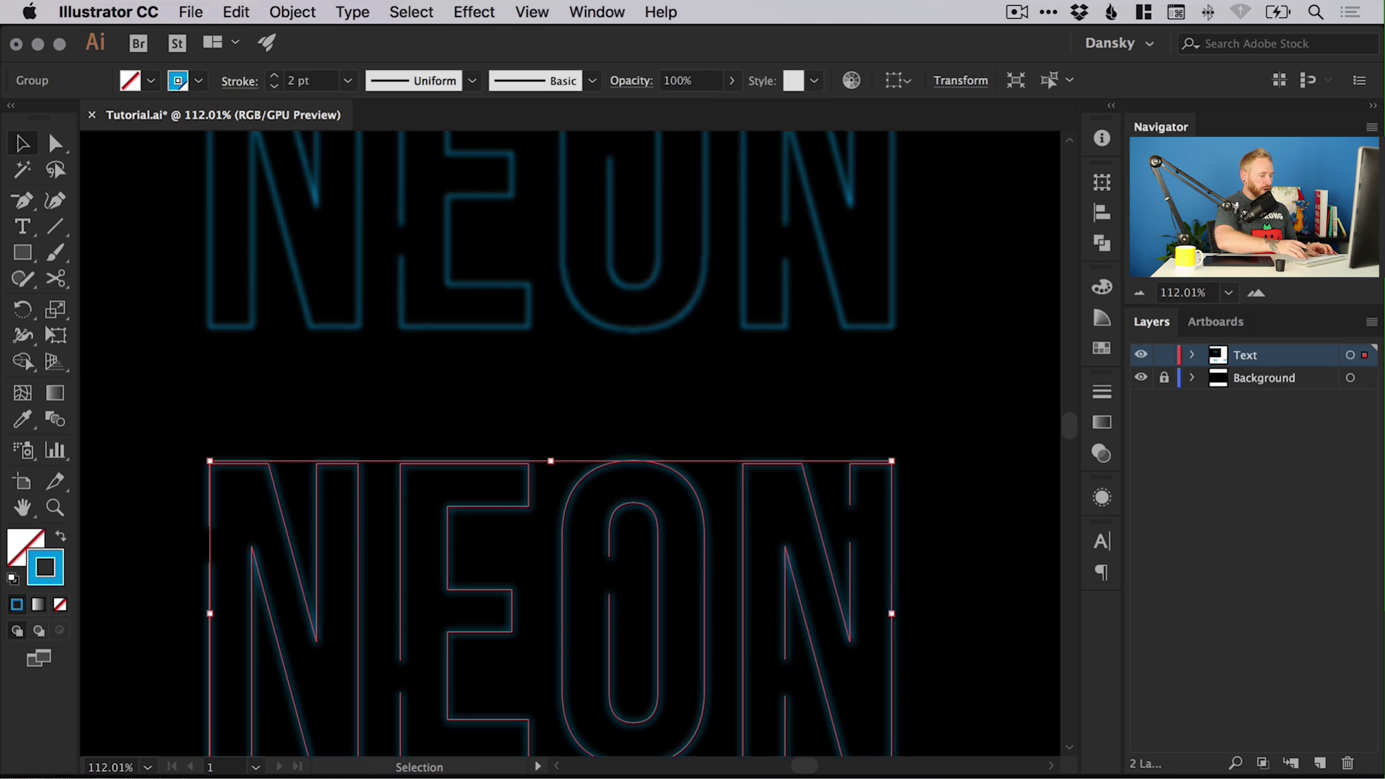
key(super+minus)
key(super+minus)
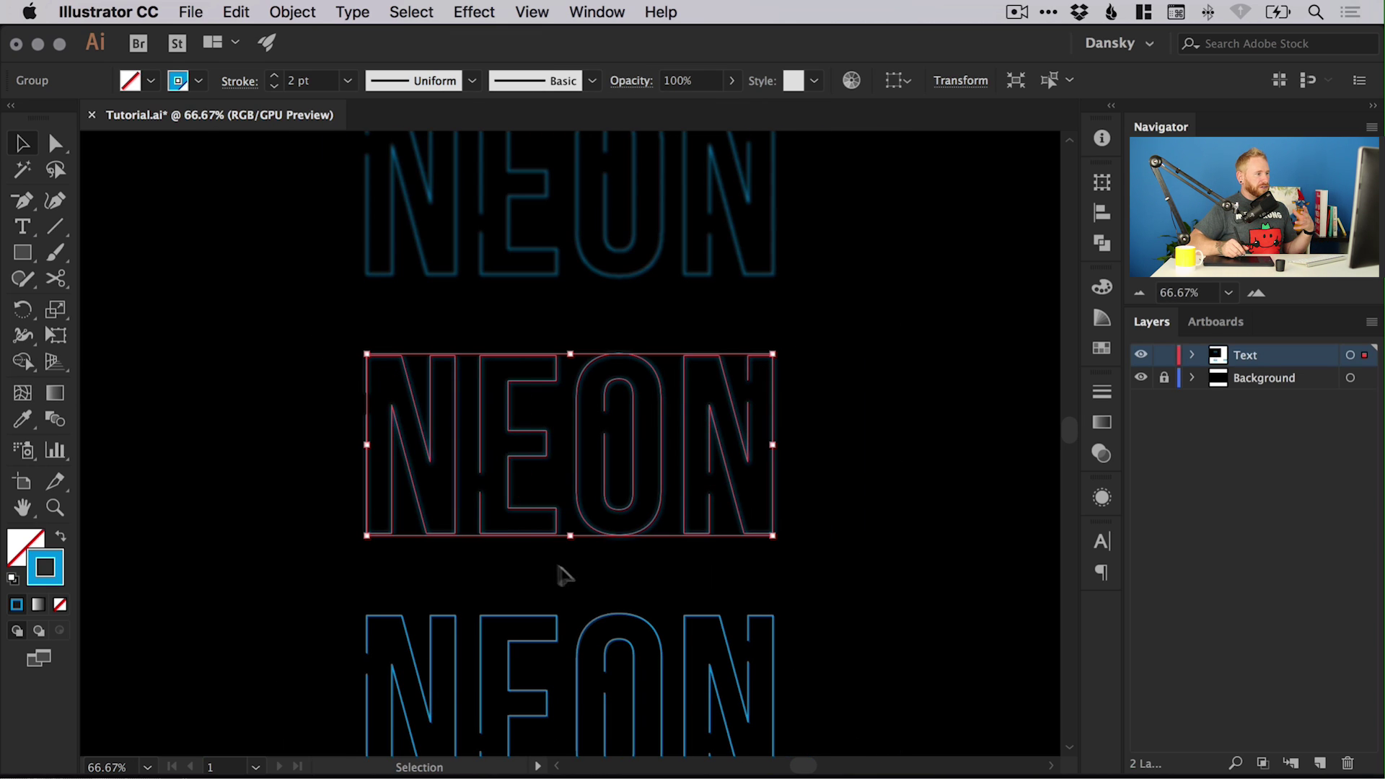
click(310, 570)
- Give the lowest NEON group a 6-pixel Gaussian Blur with preview on
scroll(382, 570, down, 3)
drag(503, 617, 505, 619)
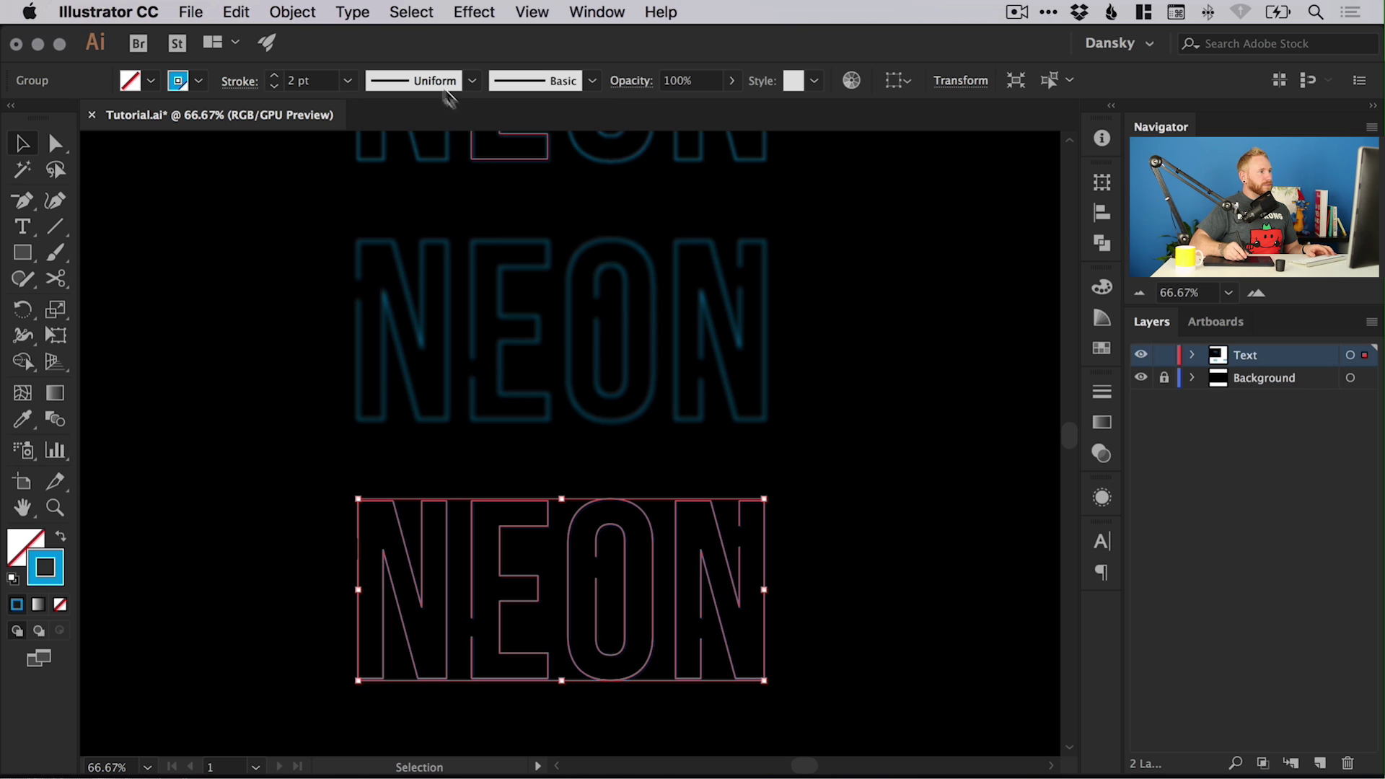
click(462, 11)
mouse_move(627, 426)
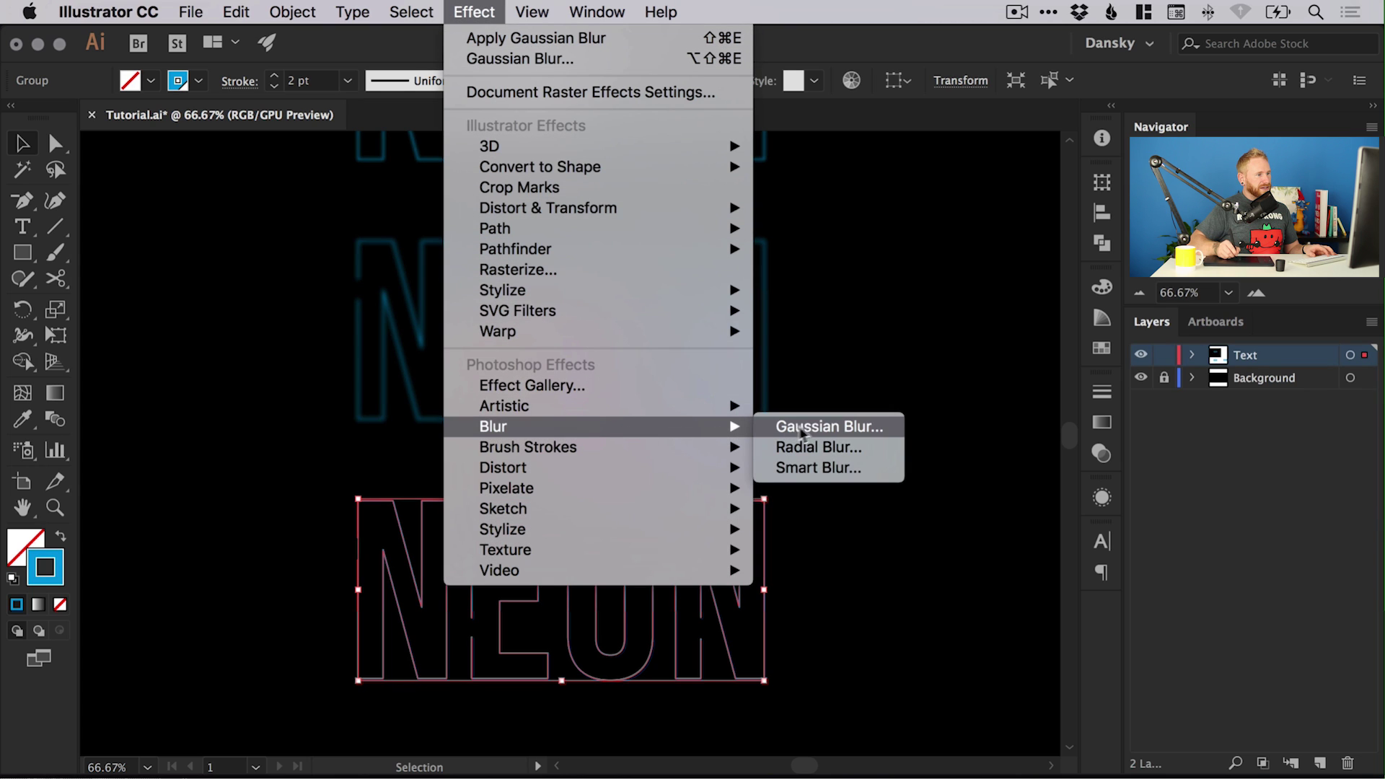
click(820, 427)
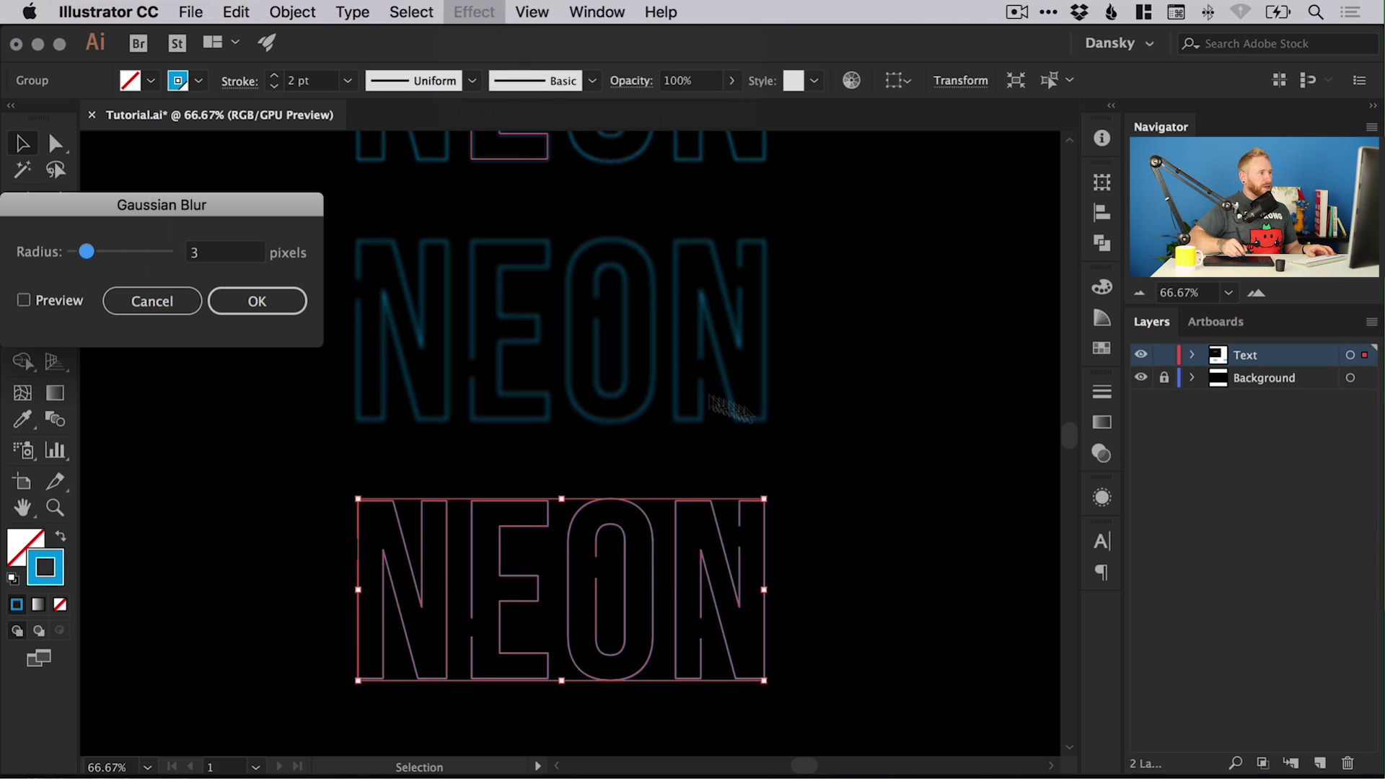
click(24, 301)
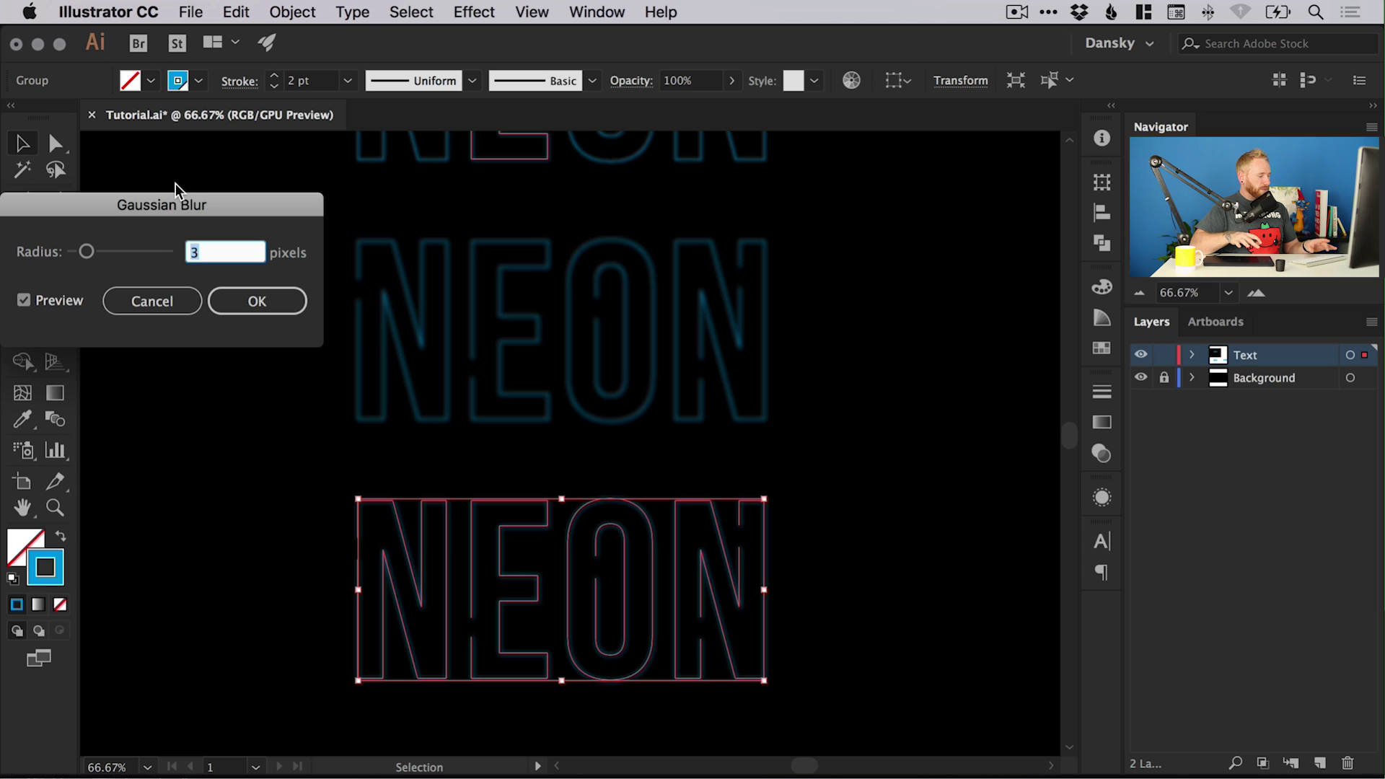
text(6)
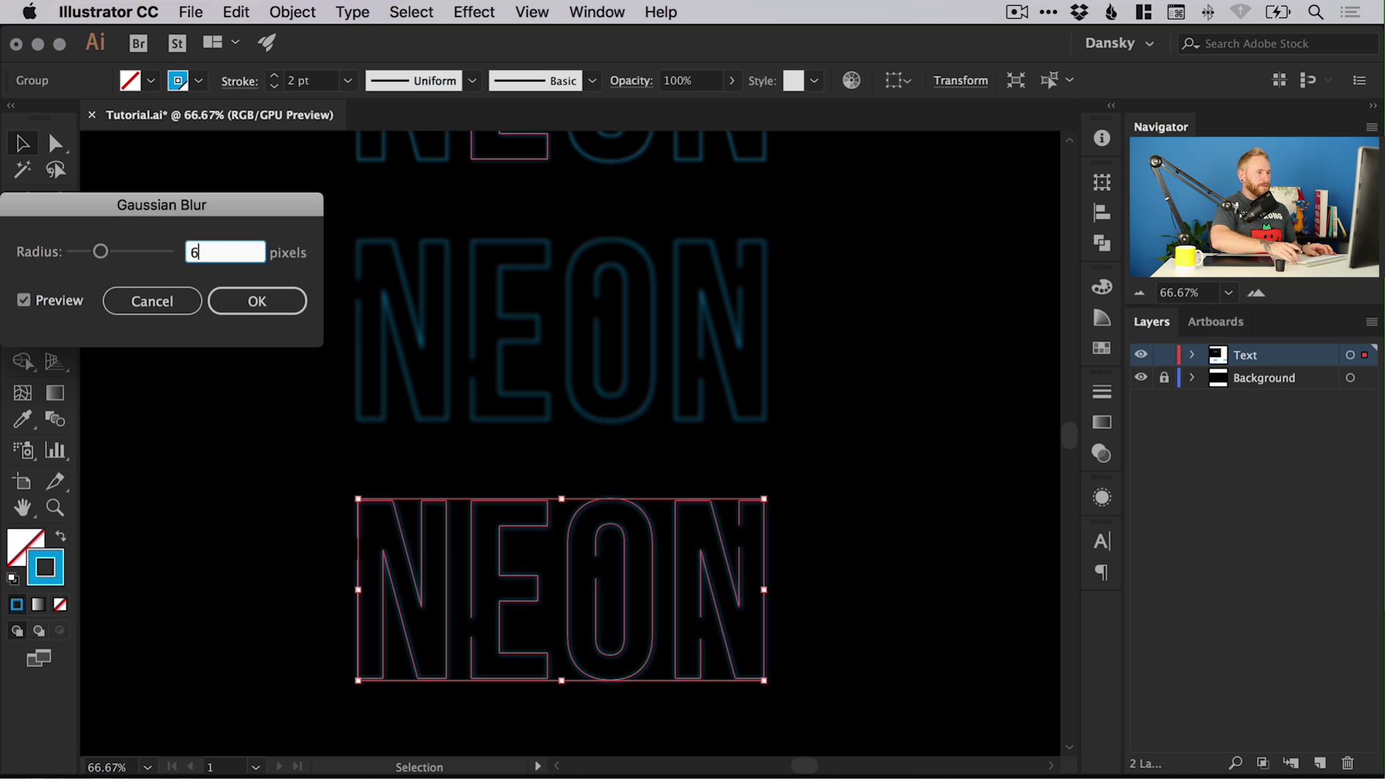
key(Return)
key(super+shift+a)
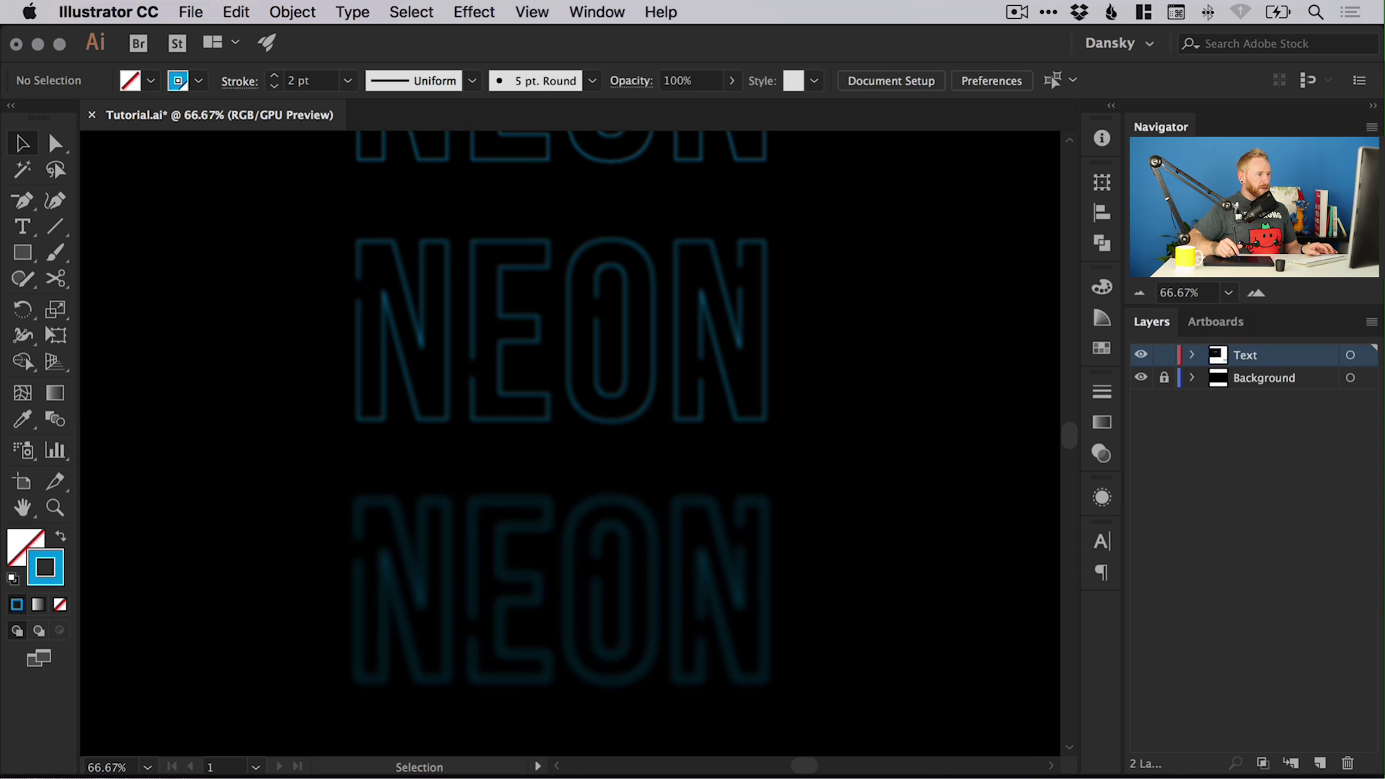
- Zoom out to the whole artboard and nudge the fourth NEON copy down onto the bottom one
key(super+minus)
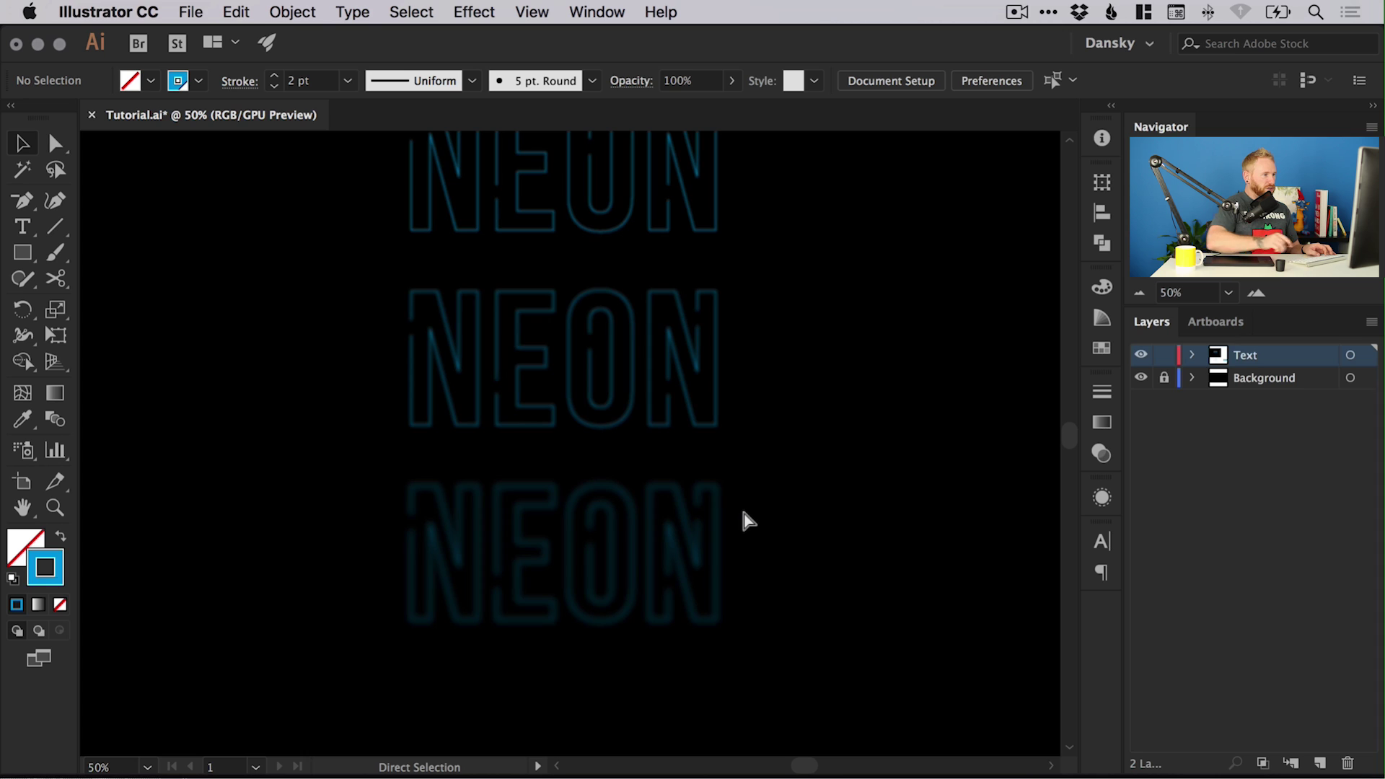
drag(810, 324, 831, 397)
key(super+minus)
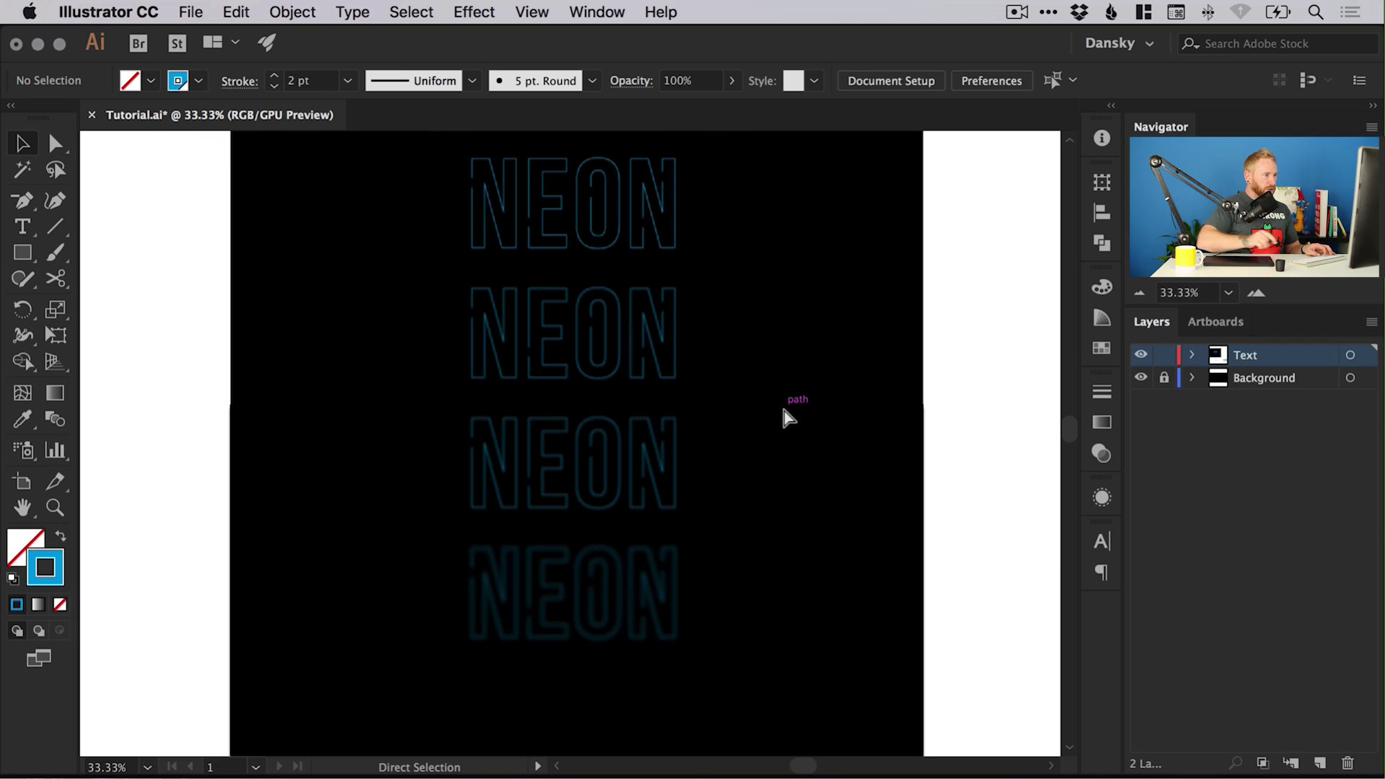
drag(700, 303, 722, 413)
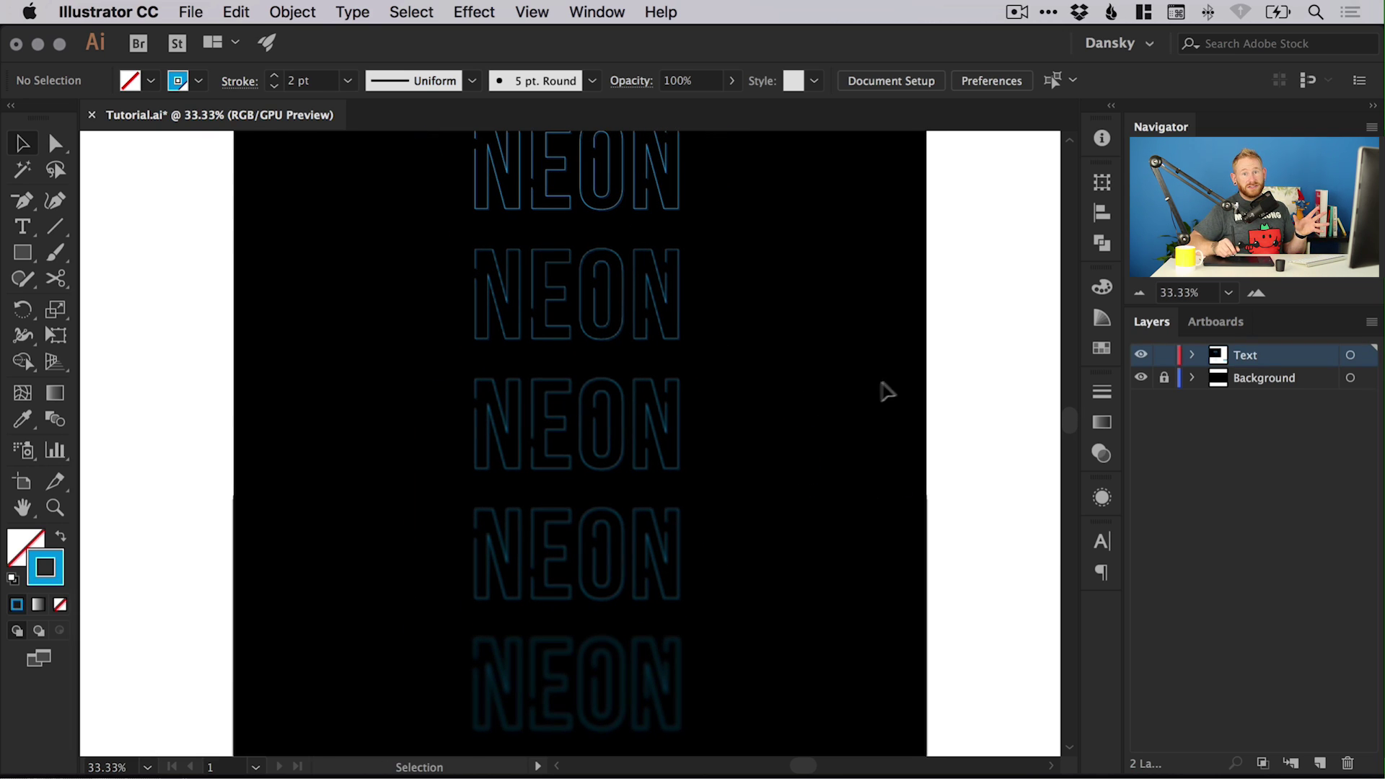
drag(751, 538, 455, 597)
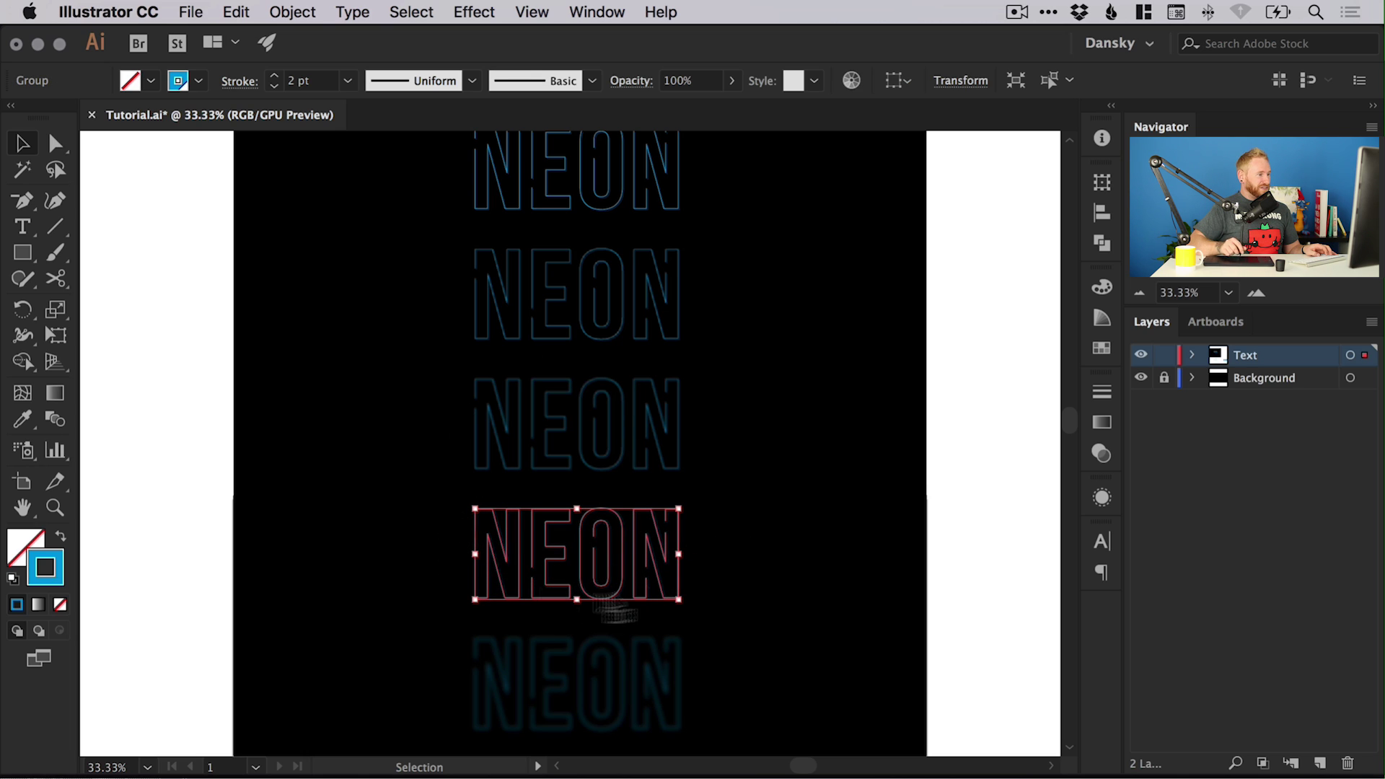
key(shift+Down)
key(shift+Down)
key(shift+Down)
key(shift+Down)
key(shift+Down)
key(shift+Down)
key(shift+Down)
key(shift+Down)
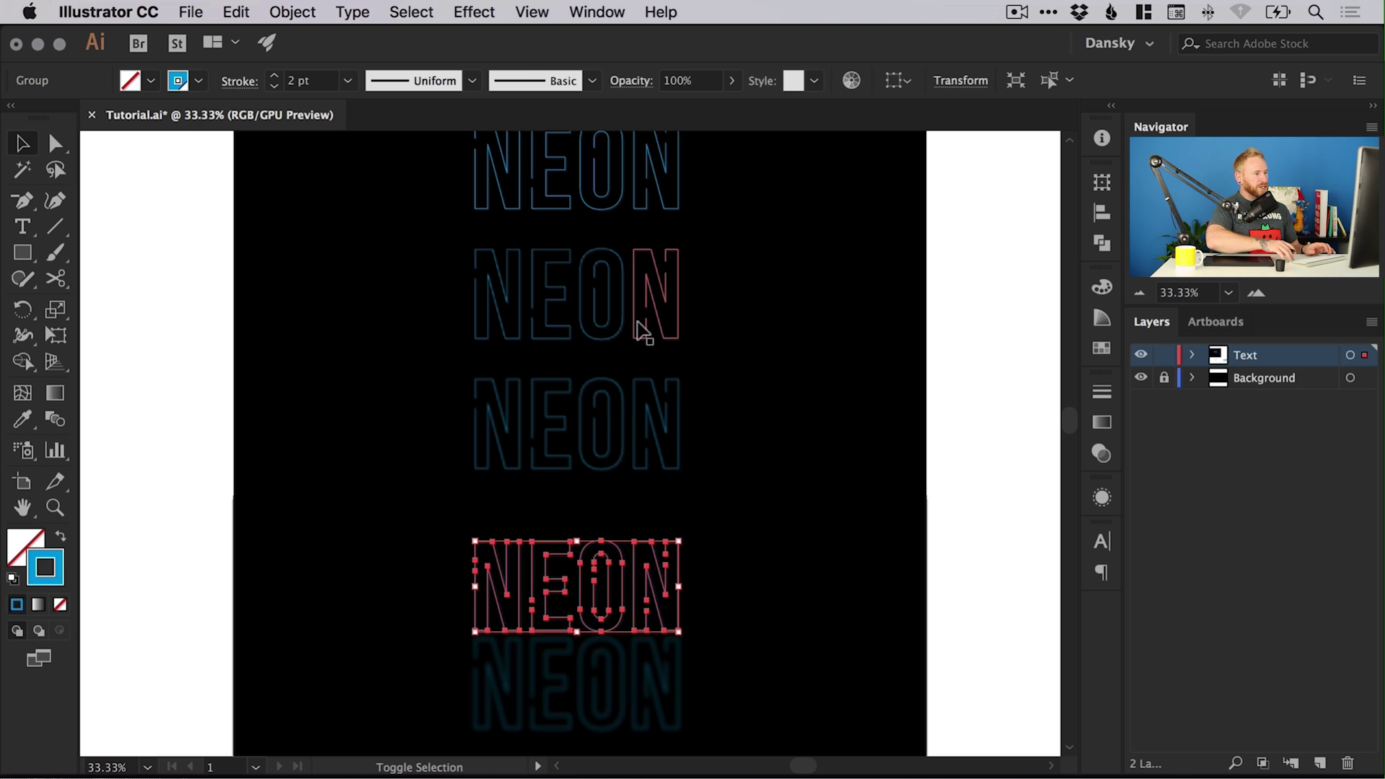
click(756, 428)
- Nudge the third and second NEON copies down with Shift+Down onto the stack
drag(816, 523, 467, 378)
key(shift+Down)
key(shift+Down)
key(shift+Down)
key(shift+Down)
key(shift+Down)
key(shift+Down)
key(shift+Down)
key(shift+Down)
key(shift+Down)
key(shift+Down)
key(shift+Down)
key(shift+Down)
key(shift+Down)
key(shift+Down)
key(shift+Down)
key(shift+Down)
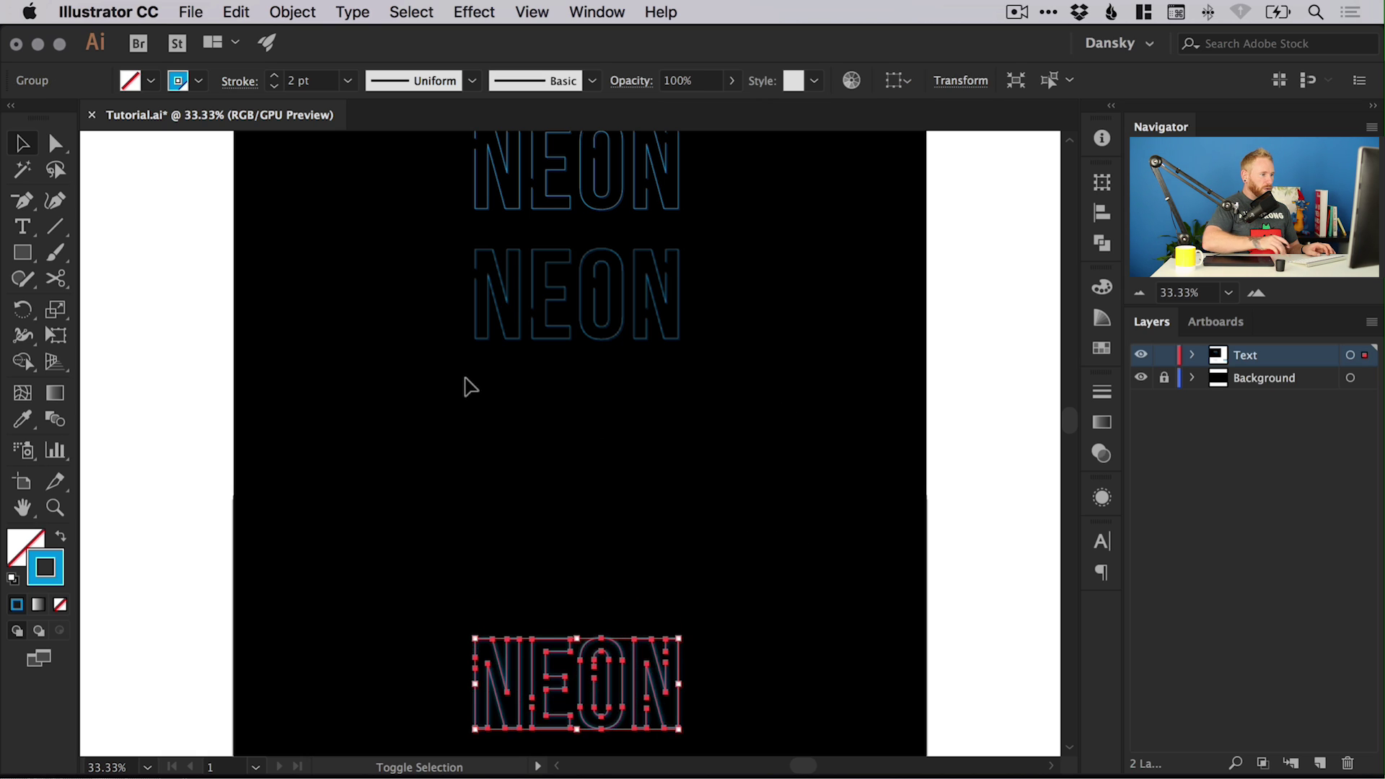
click(466, 387)
click(586, 293)
key(shift+Down)
key(shift+Down)
key(shift+Down)
key(shift+Down)
key(shift+Down)
key(shift+Down)
key(shift+Down)
key(shift+Down)
key(shift+Down)
key(shift+Down)
key(shift+Down)
key(shift+Down)
key(shift+Down)
key(shift+Down)
key(shift+Down)
key(shift+Down)
key(shift+Down)
key(shift+Down)
key(shift+Down)
key(shift+Down)
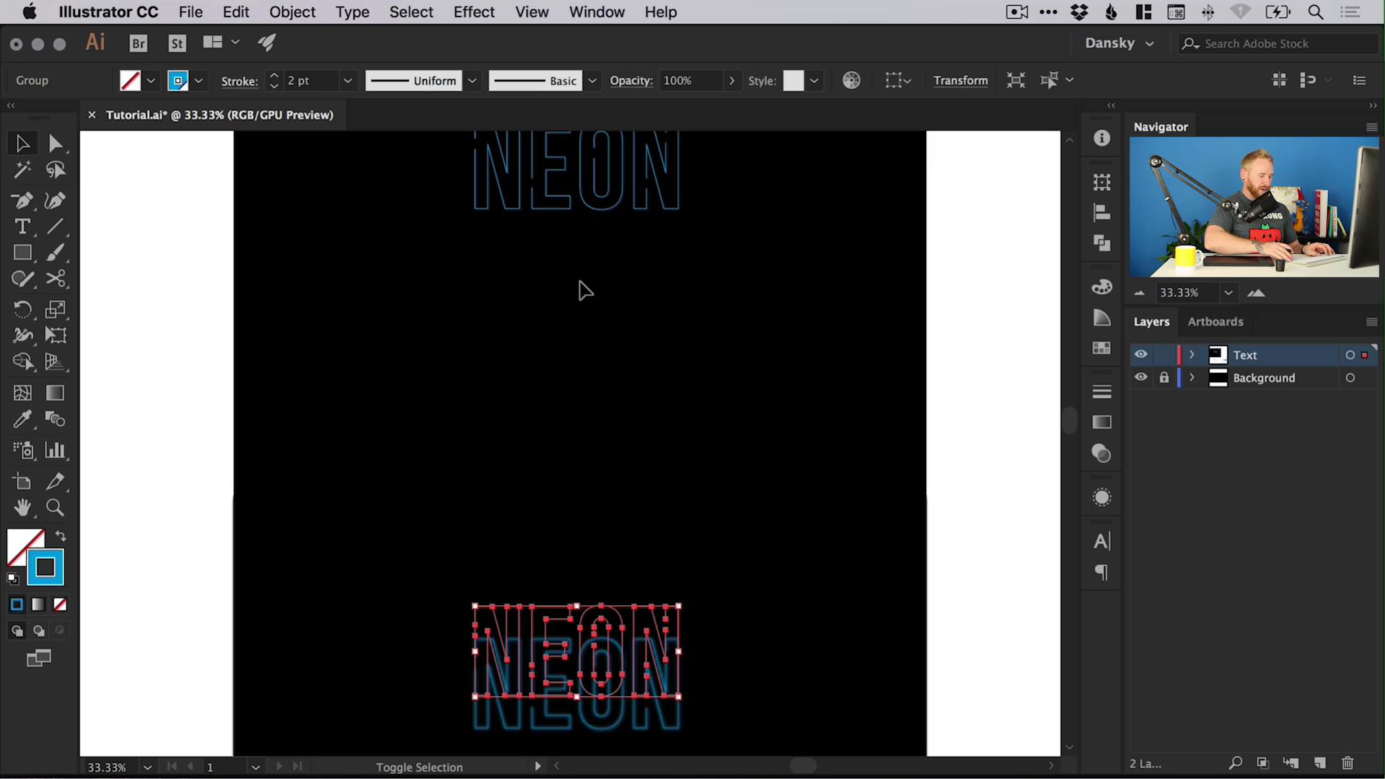
key(shift+Down)
key(shift+Down)
click(674, 288)
- Nudge the top NEON copy down until it sits exactly over the others
click(574, 184)
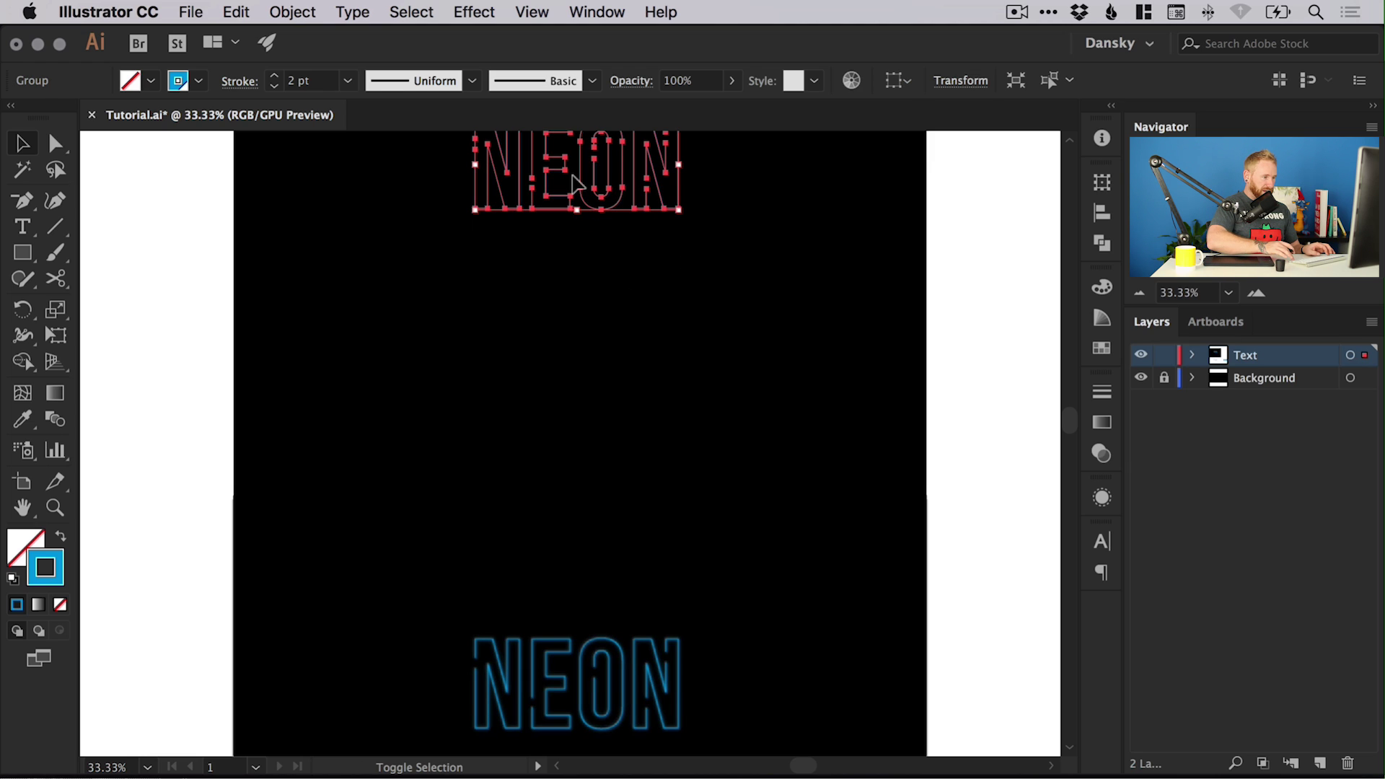
key(shift+Down)
key(shift+Down)
key(shift+Down)
key(shift+Down)
key(shift+Down)
key(shift+Down)
key(shift+Down)
key(shift+Down)
key(shift+Down)
key(shift+Down)
key(shift+Down)
key(shift+Down)
key(shift+Down)
key(shift+Down)
key(shift+Down)
key(shift+Down)
key(shift+Down)
key(shift+Down)
key(shift+Down)
key(shift+Down)
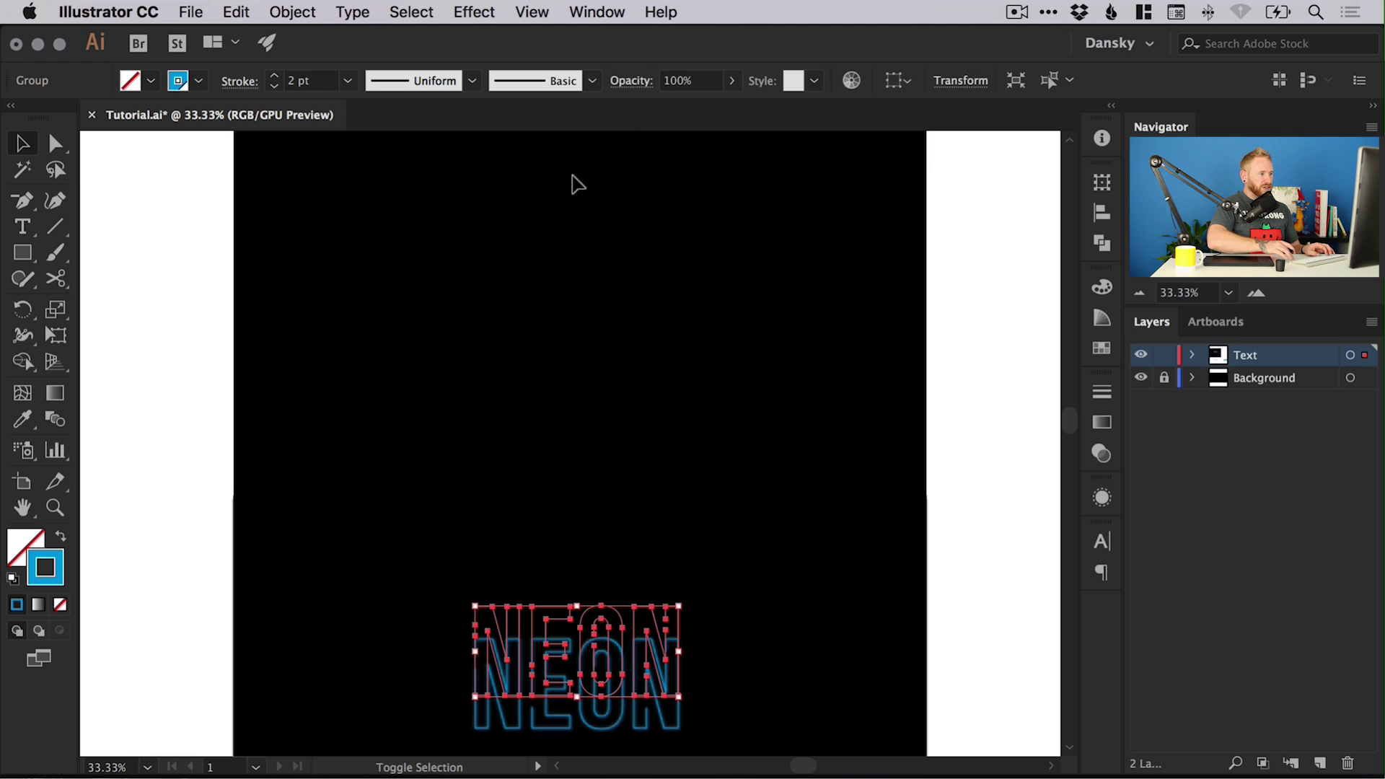
key(shift+Down)
key(shift+Down)
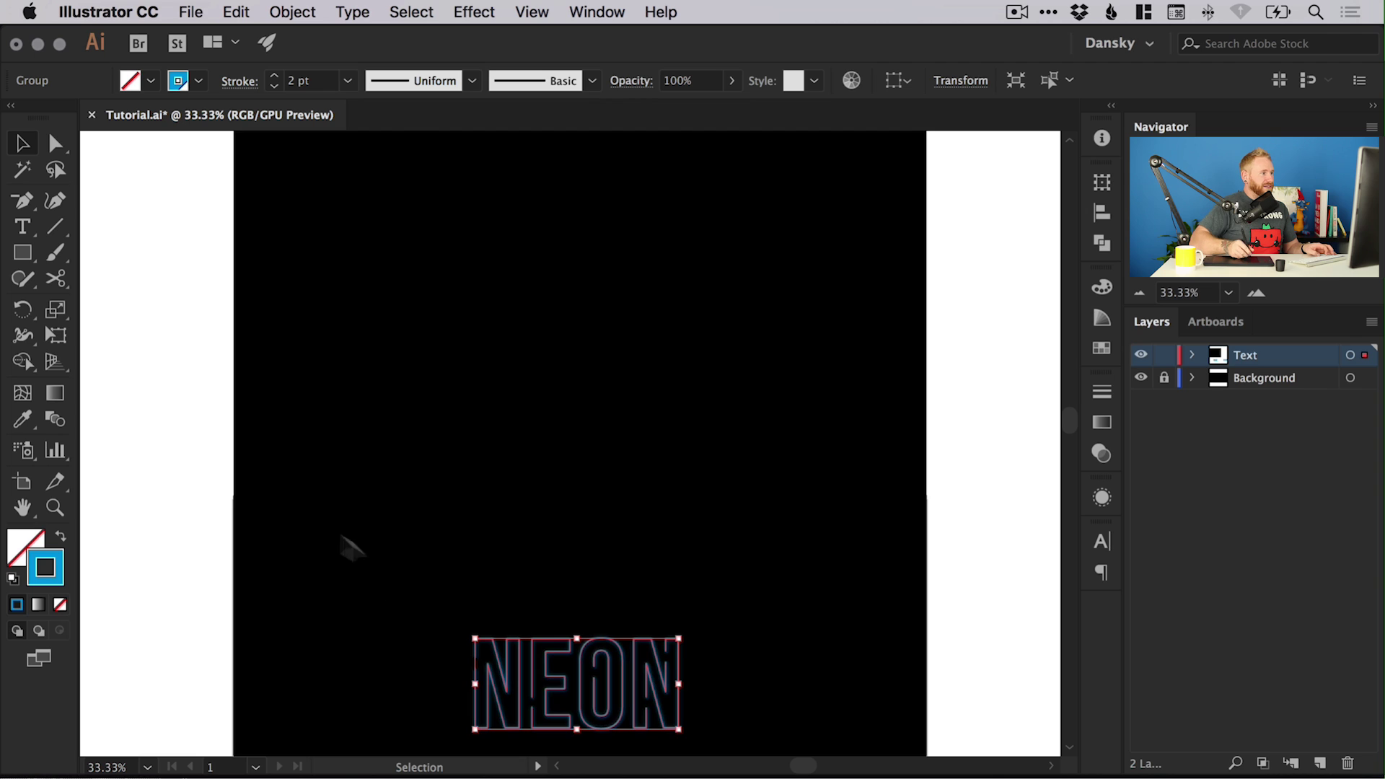
- Unlock all artwork, delete the extra upper black rectangle, and fit the artboard in the window
click(288, 12)
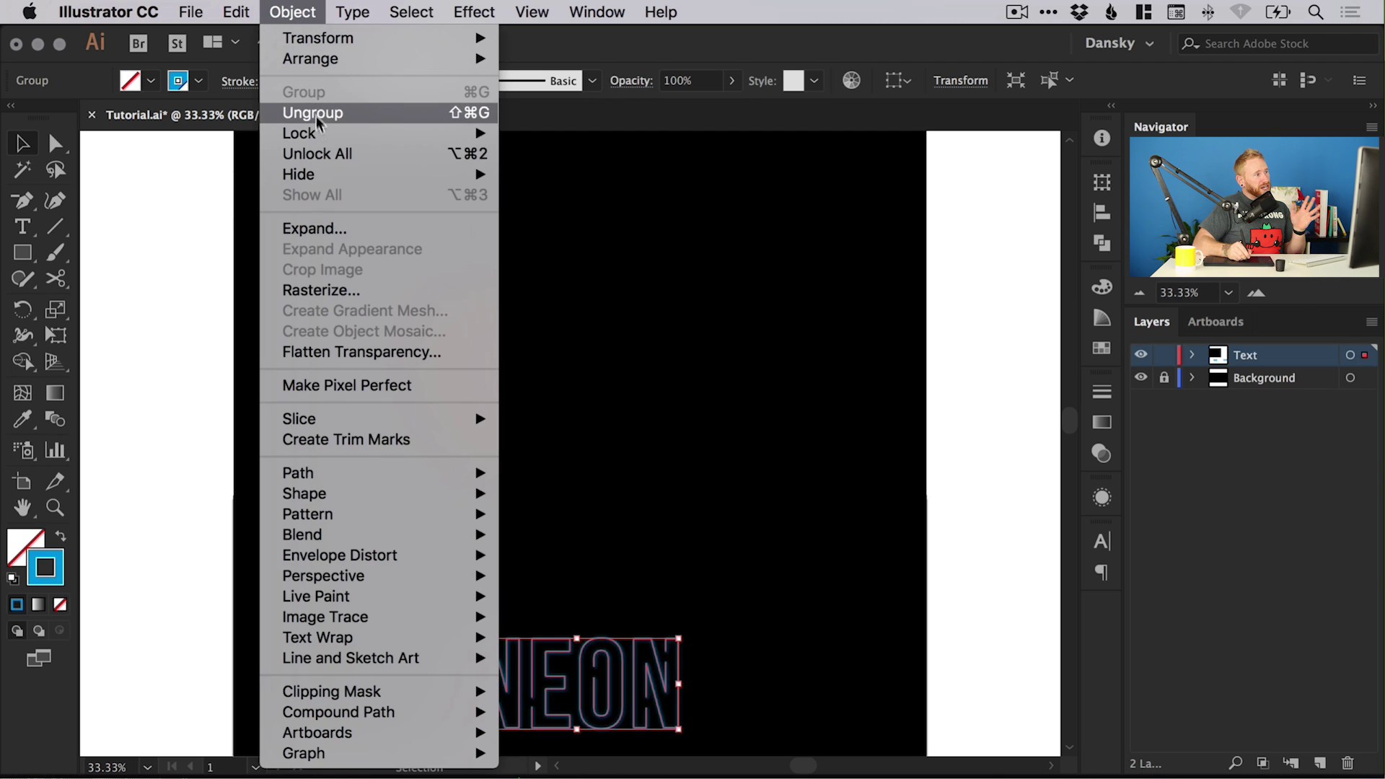
click(321, 156)
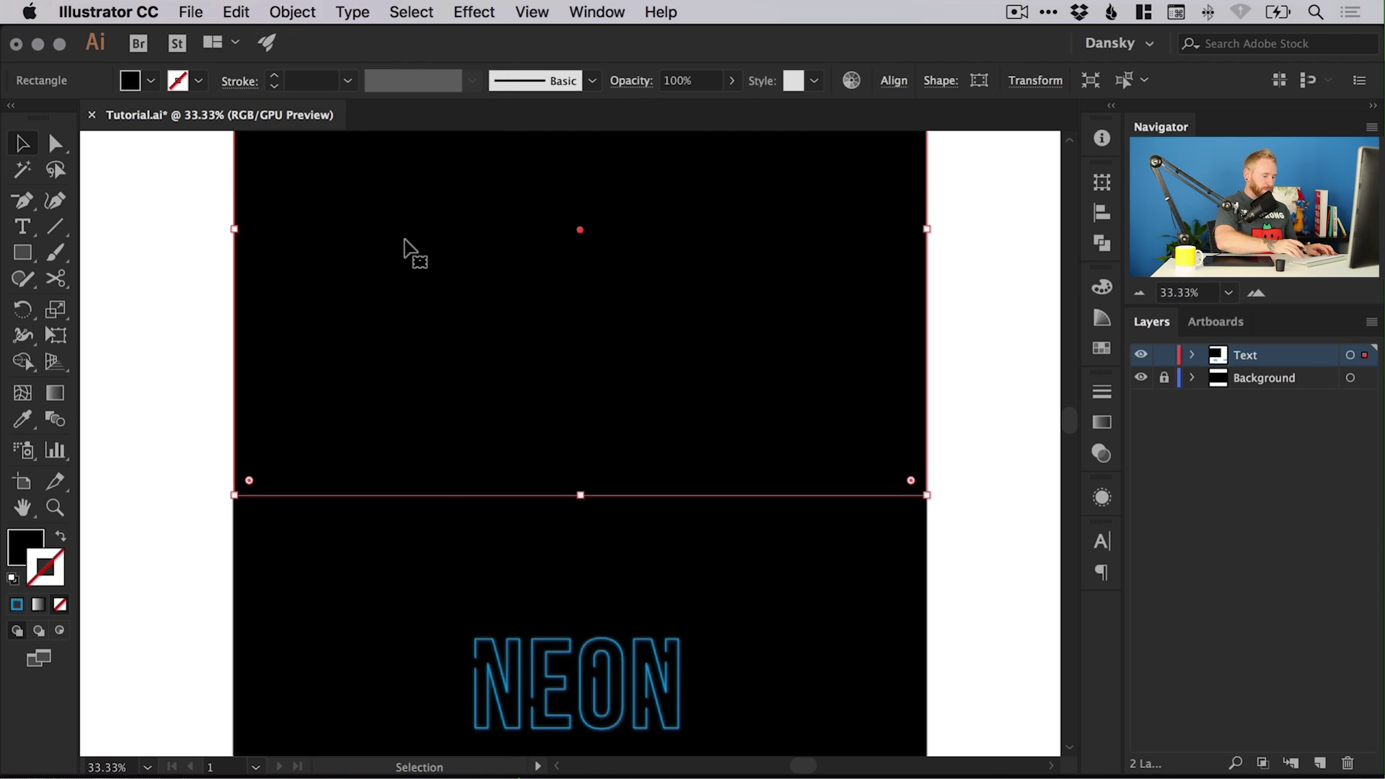
key(Delete)
key(super+0)
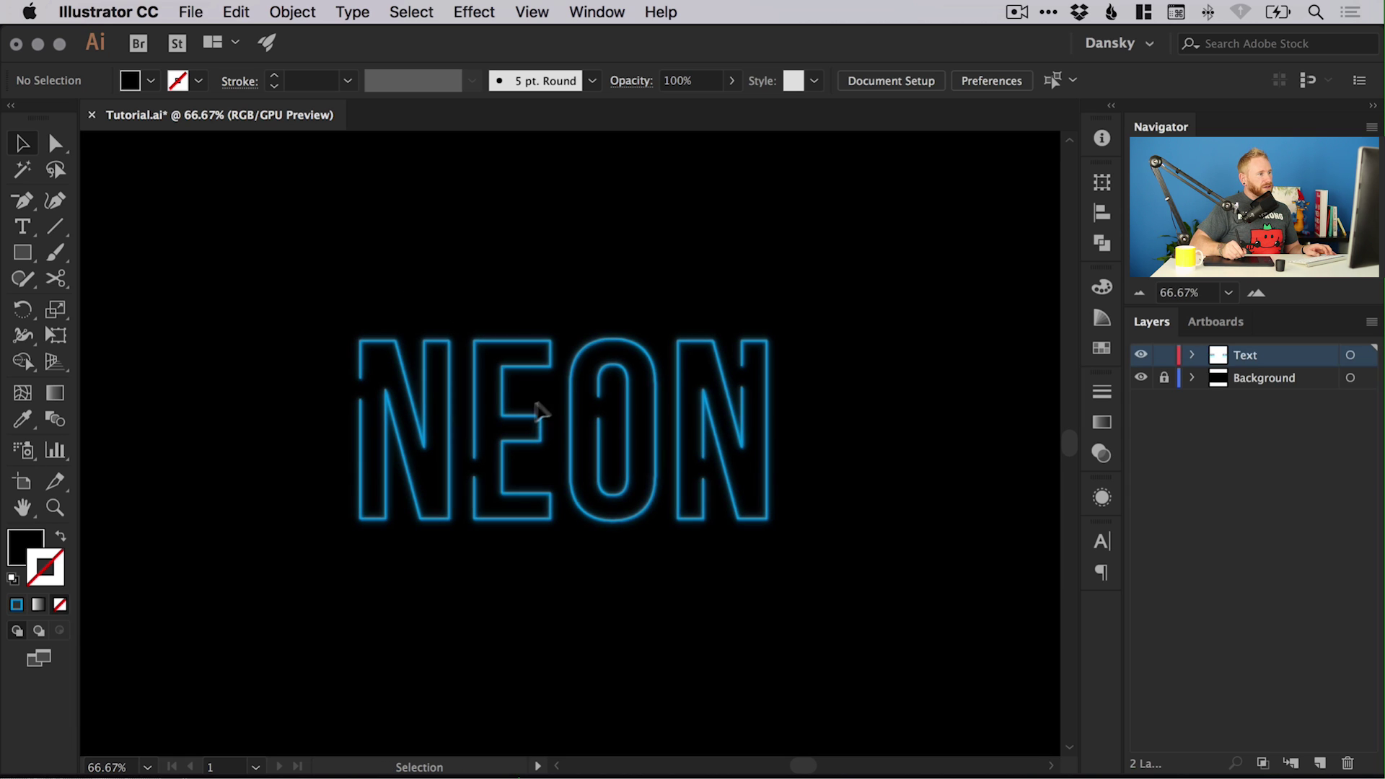
- Undo the trial NEON duplicates and zoom in to centre the NEON lettering
drag(504, 411, 539, 411)
drag(769, 473, 866, 213)
click(1014, 306)
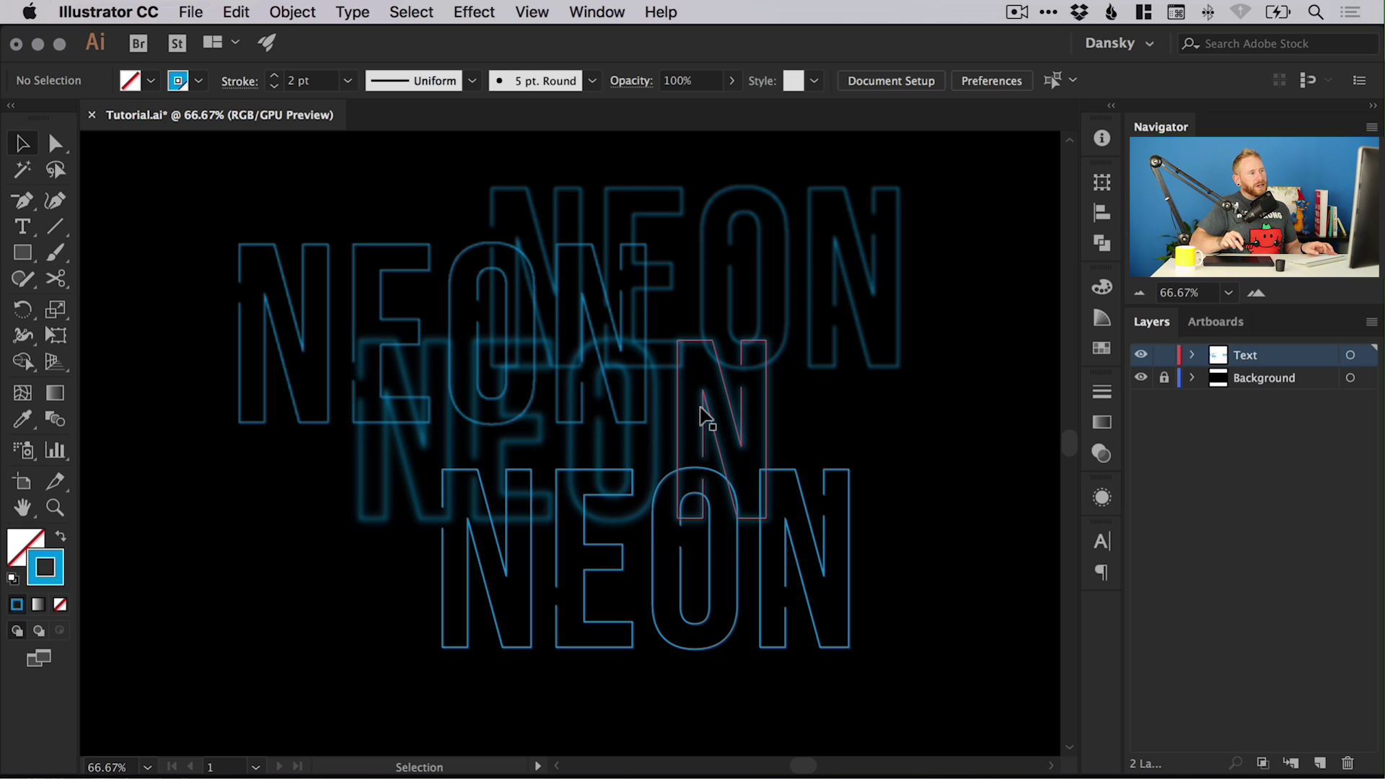
key(super+z)
key(super+z)
key(super+z)
click(828, 257)
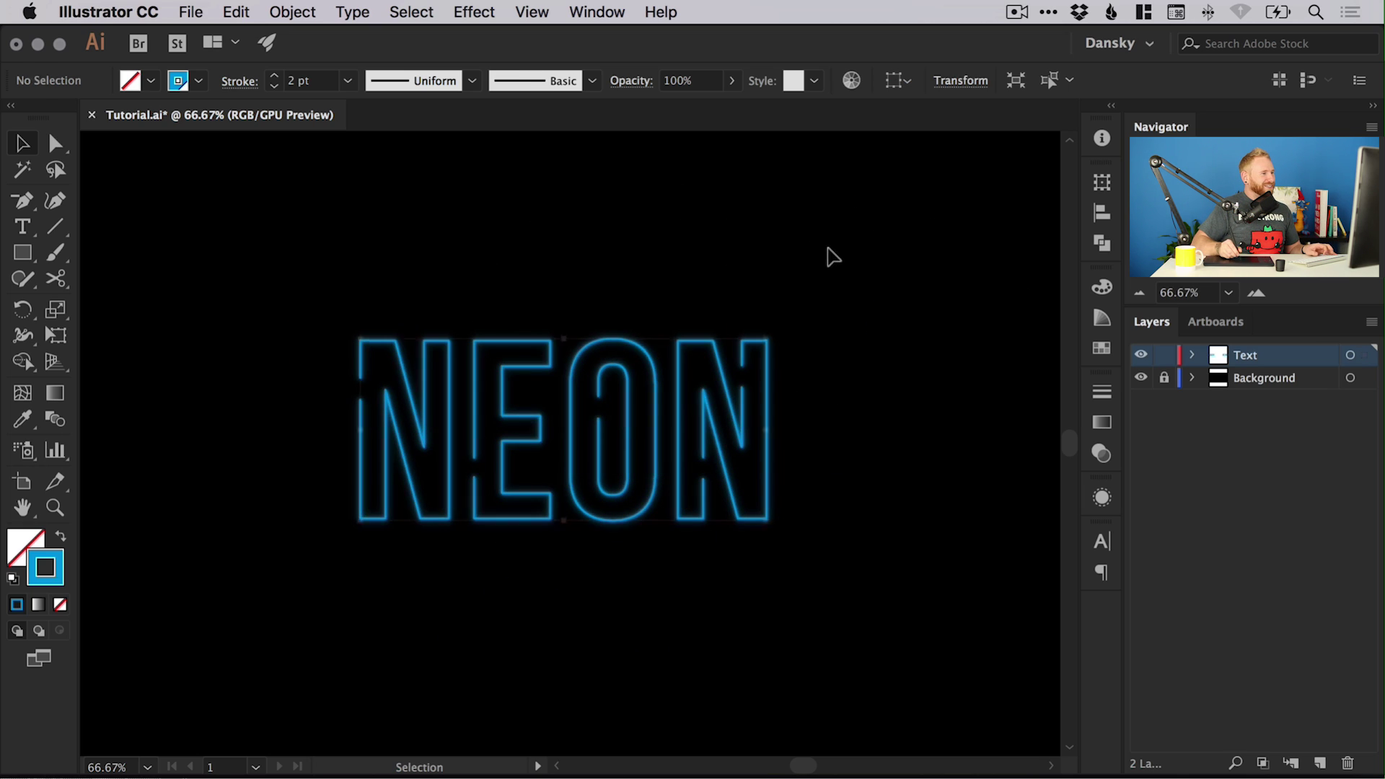
key(z)
drag(318, 291, 801, 565)
key(v)
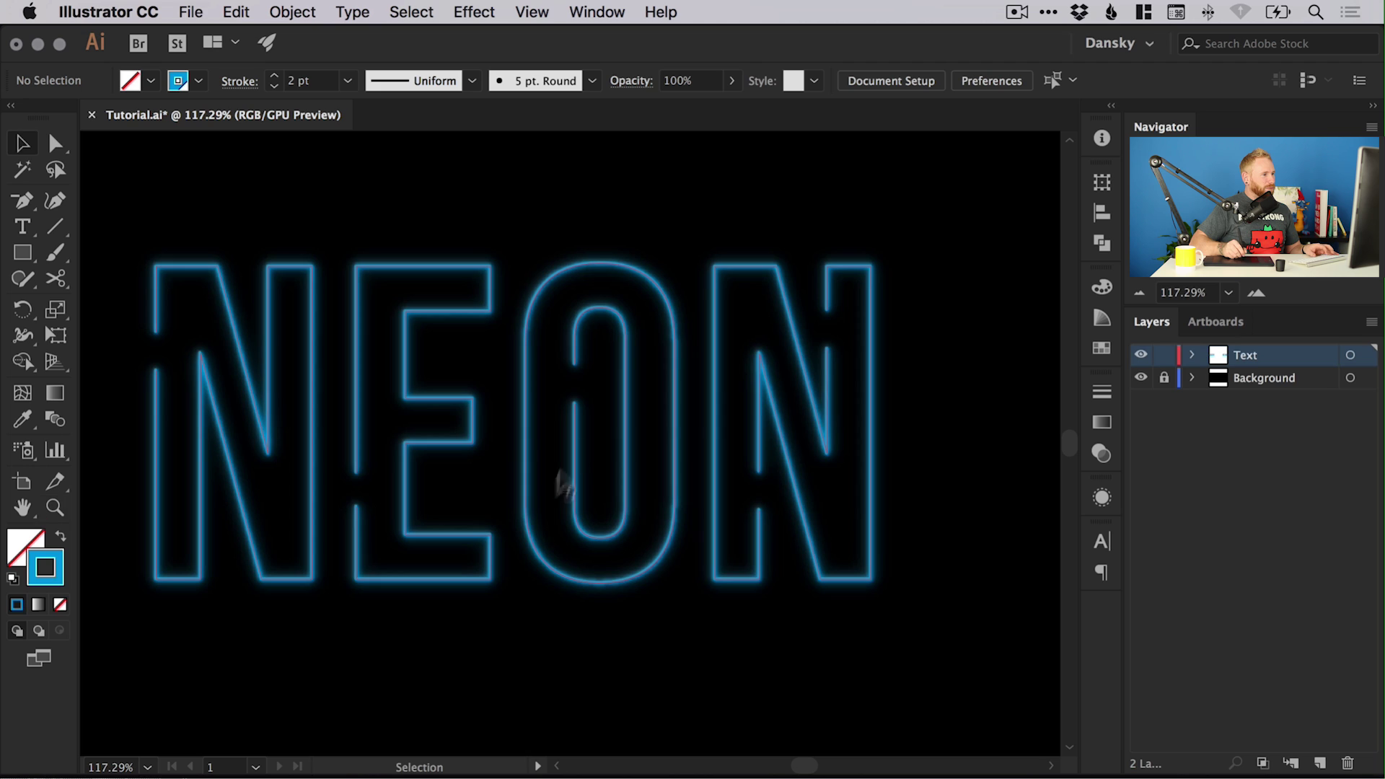
drag(559, 486, 569, 539)
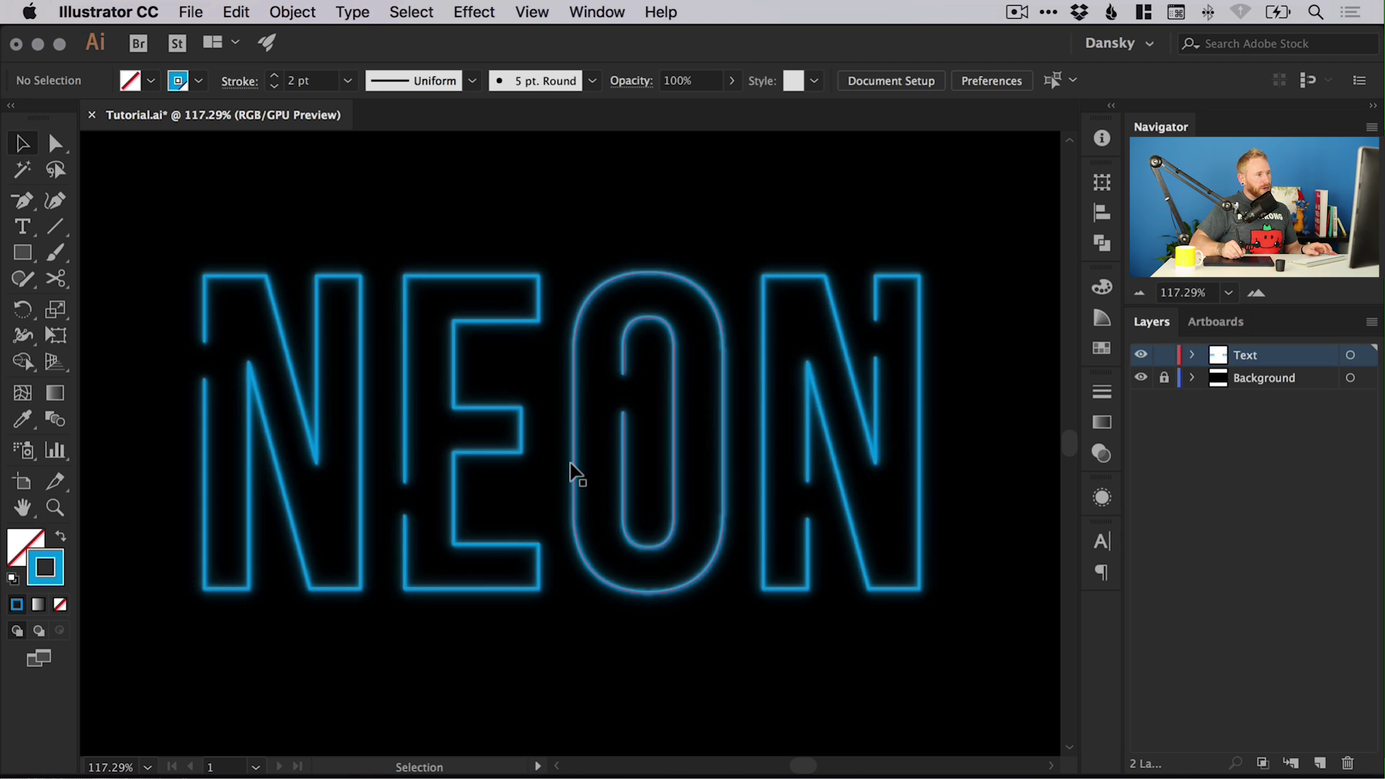
- Apply white to the NEON group's stroke and make the White swatch global
click(574, 461)
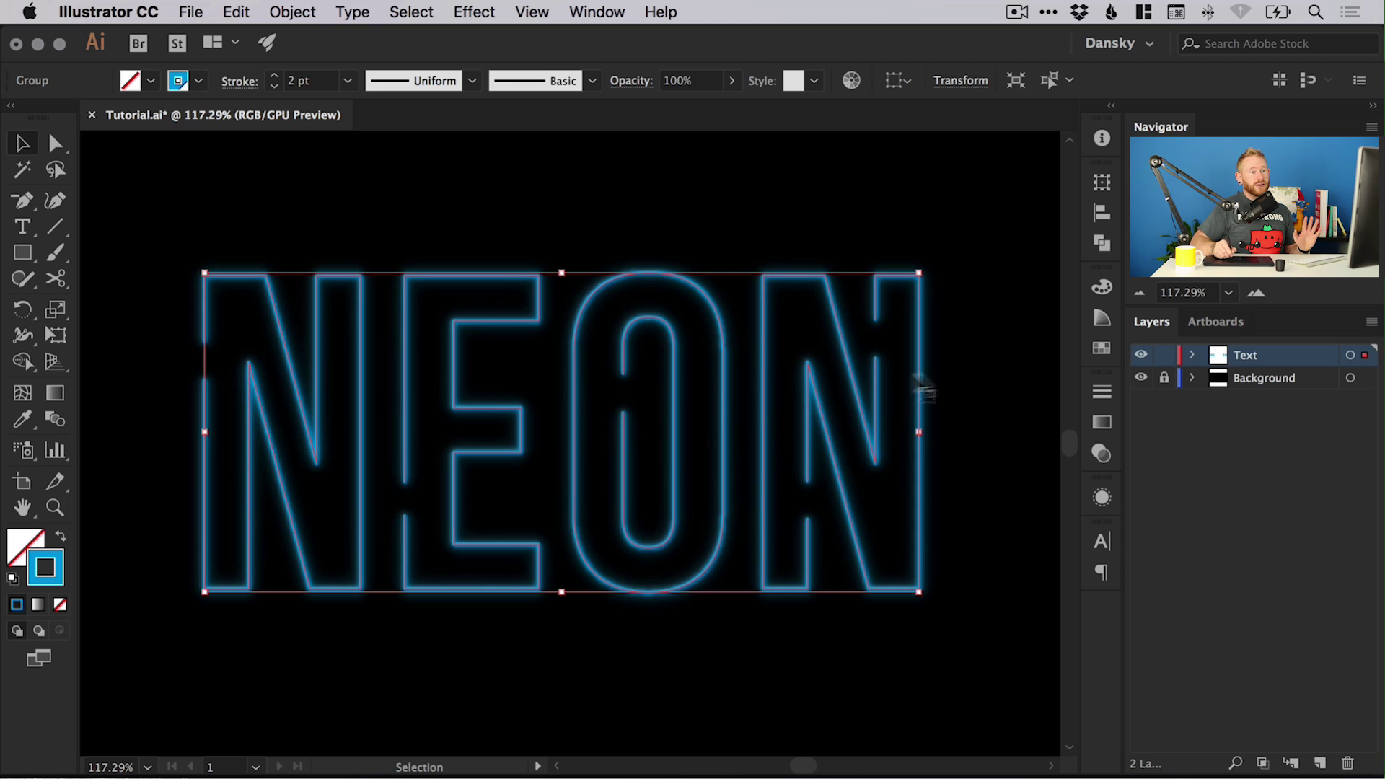
click(1098, 349)
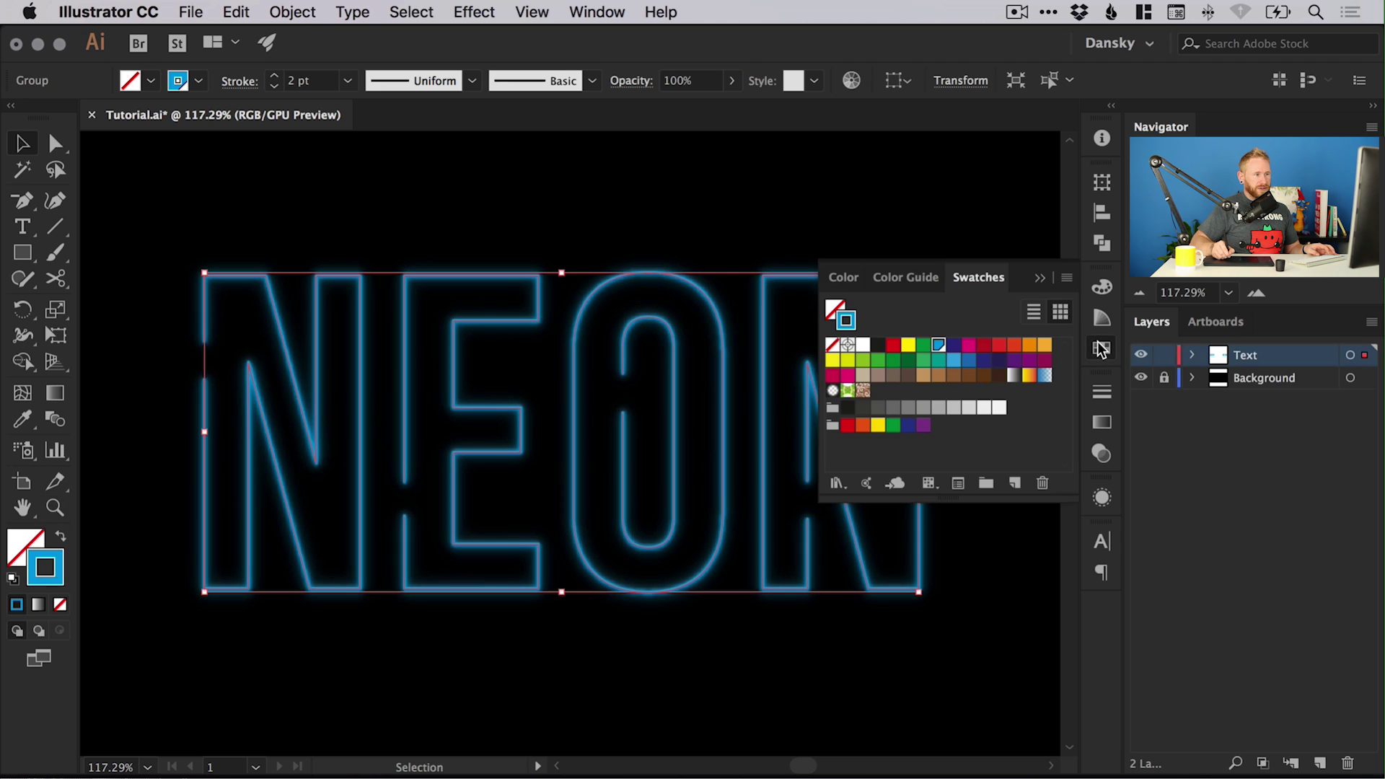
double_click(863, 351)
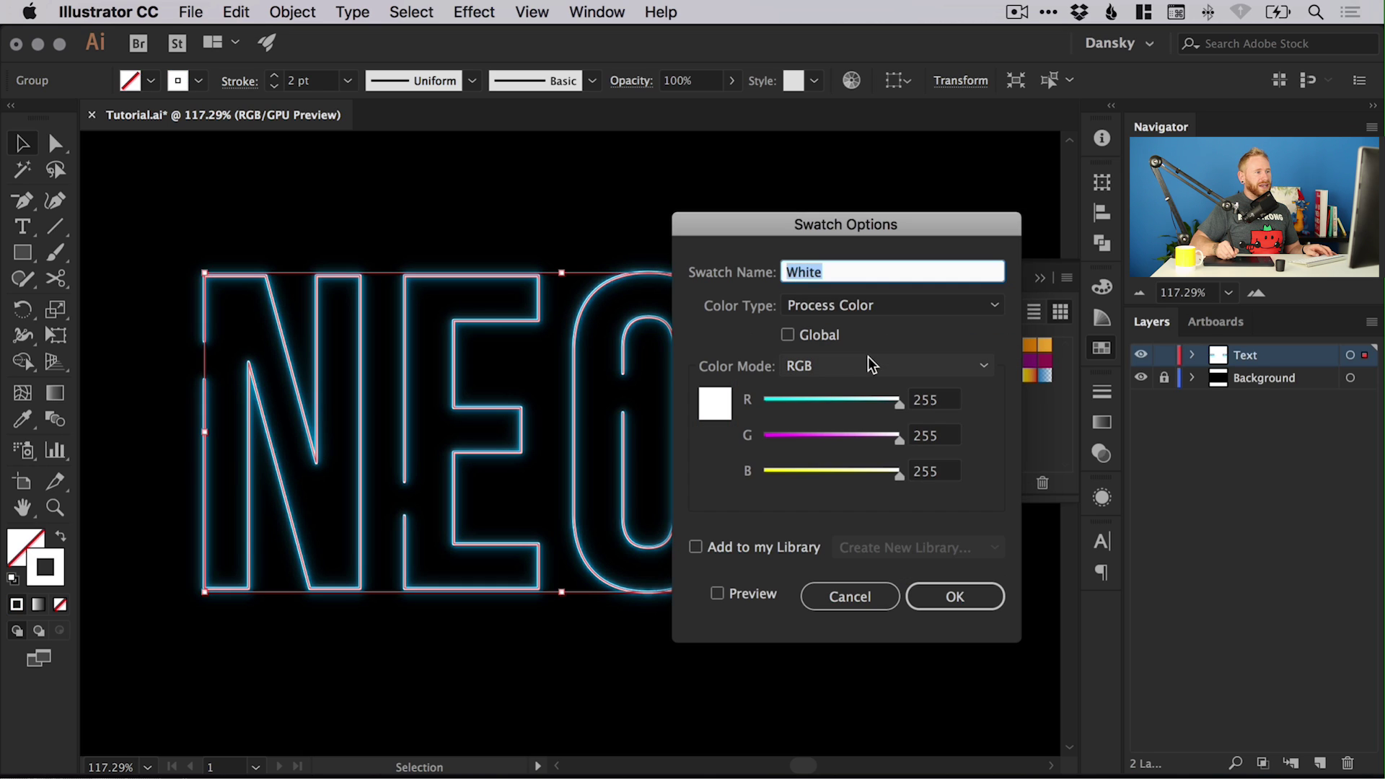
click(803, 334)
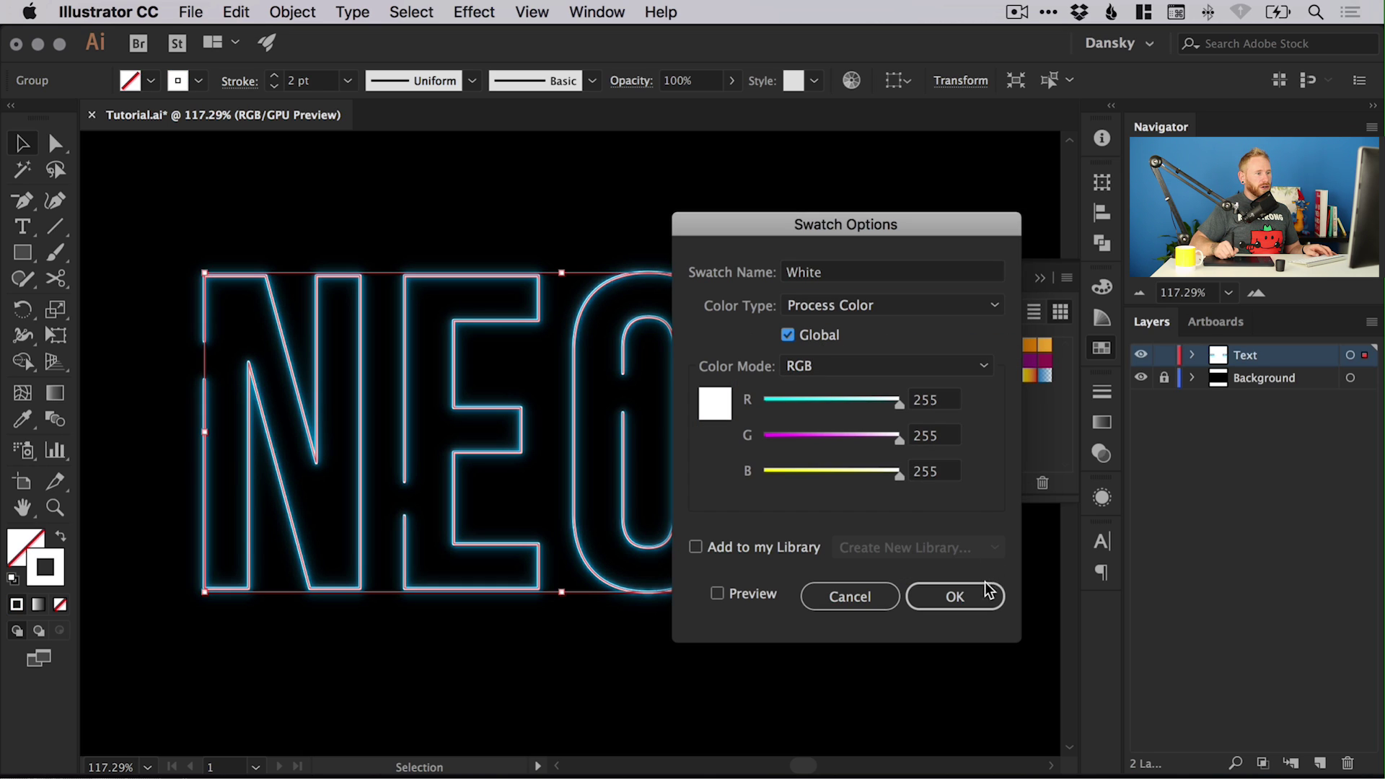
click(954, 596)
click(1102, 351)
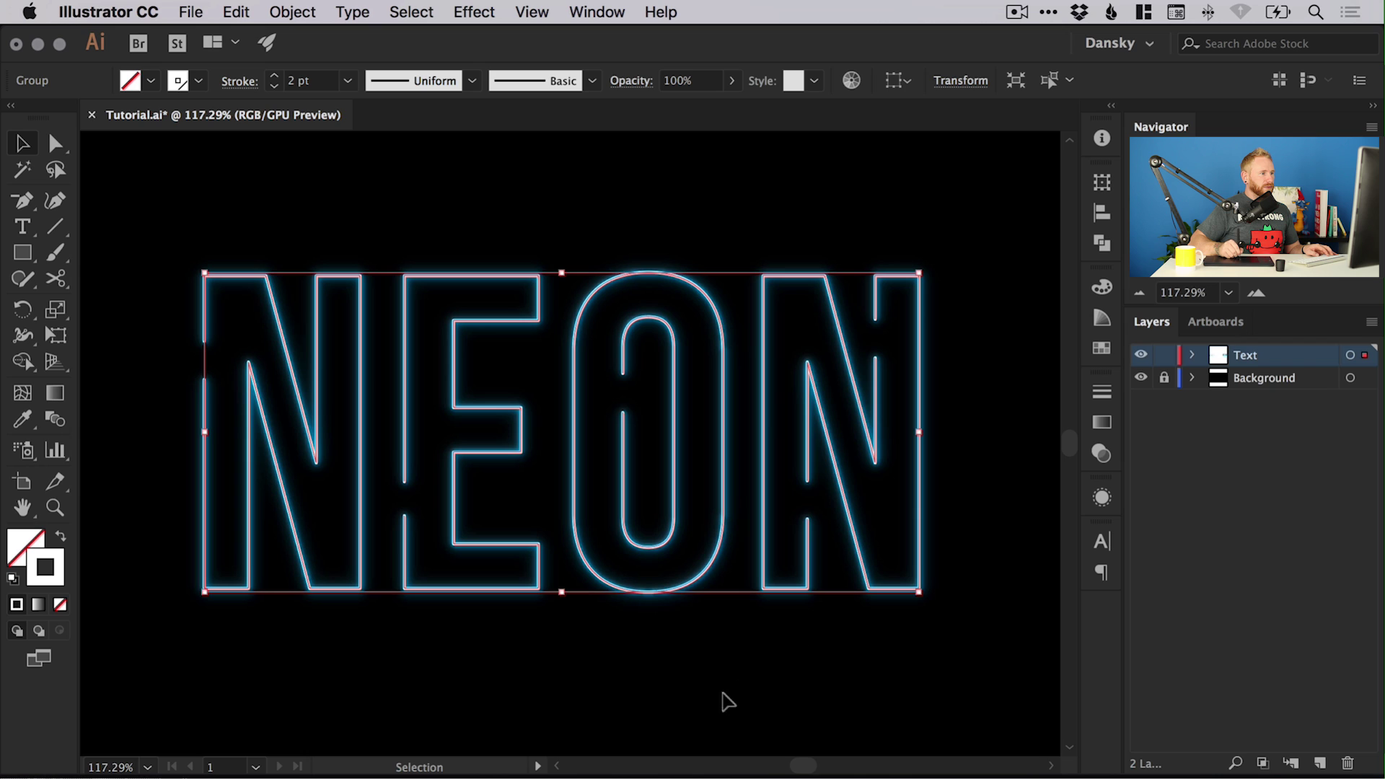
click(714, 642)
- Zoom to 150% and set the NEON group's stroke weight to 1 pt
key(z)
click(560, 427)
key(v)
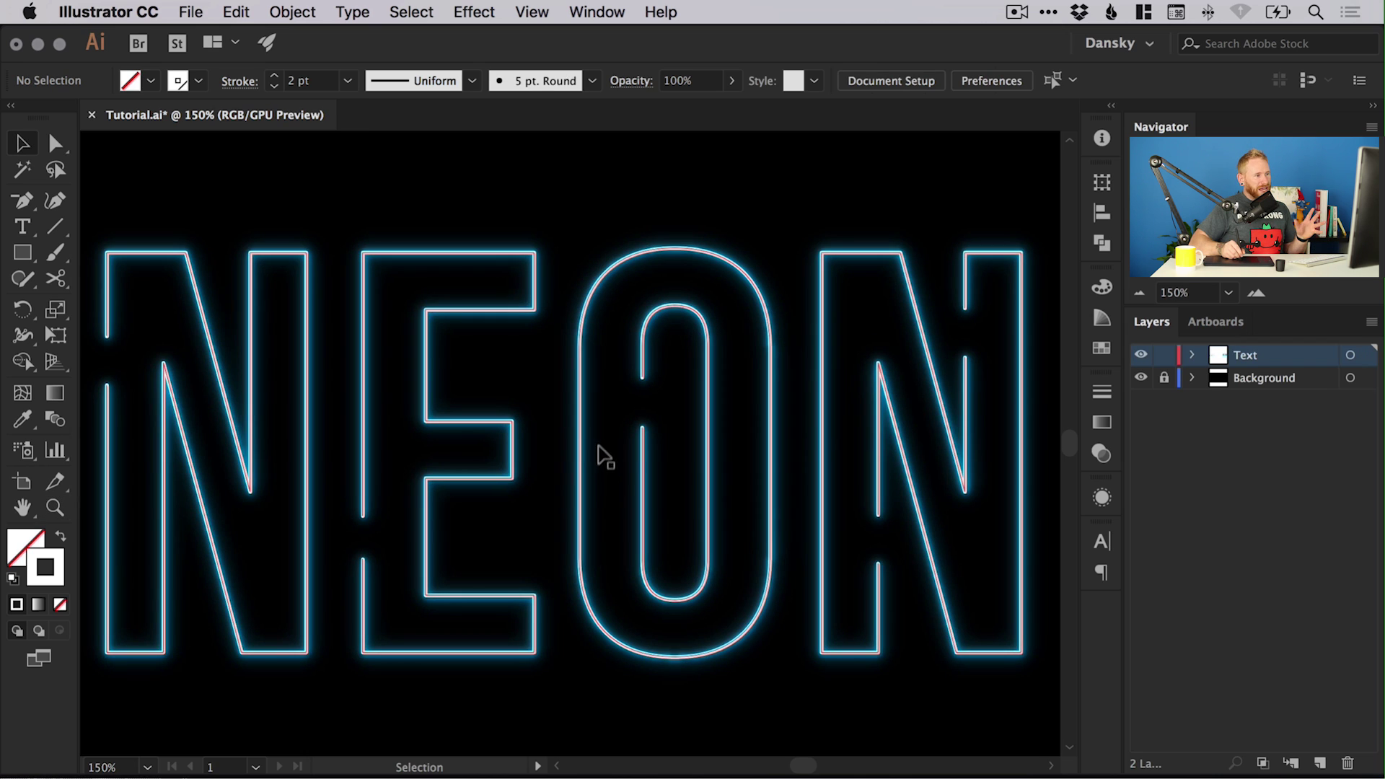
click(578, 457)
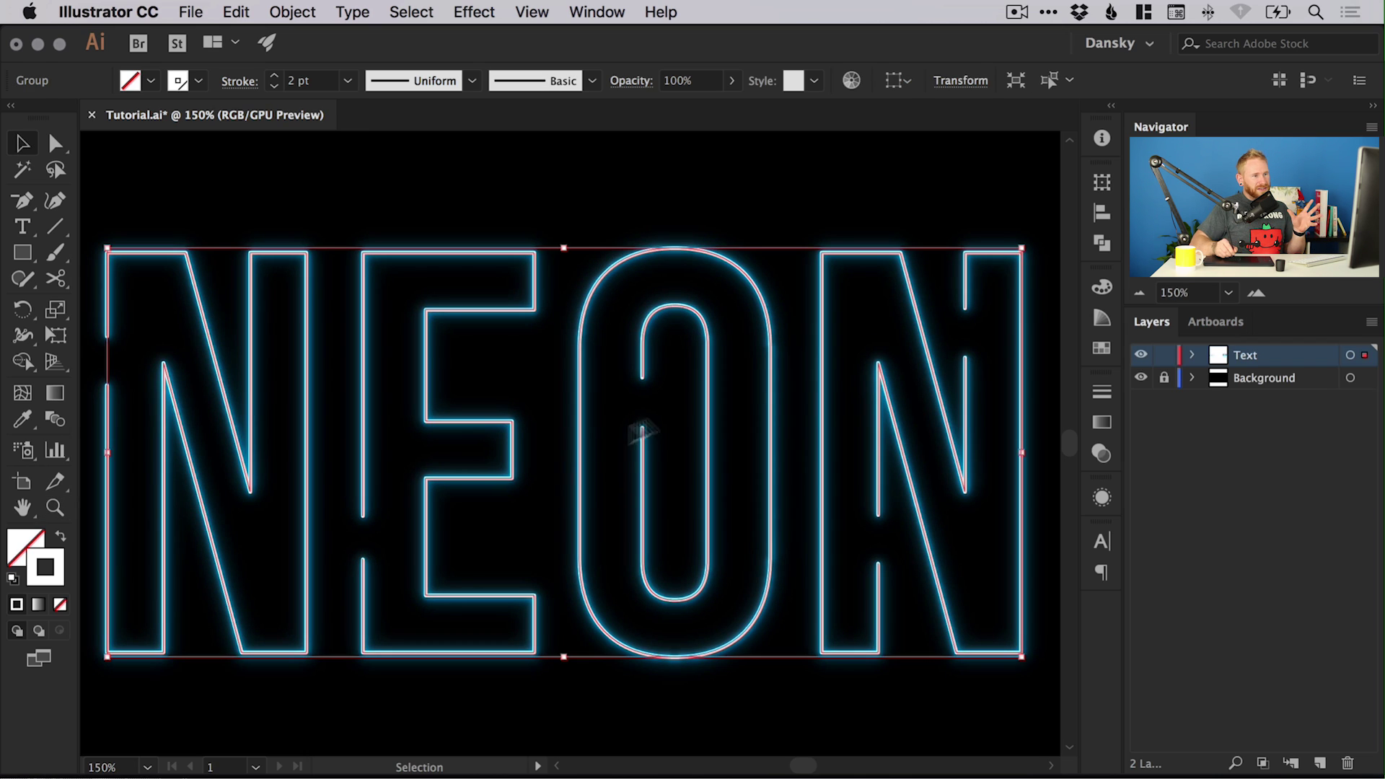
click(1101, 390)
click(907, 422)
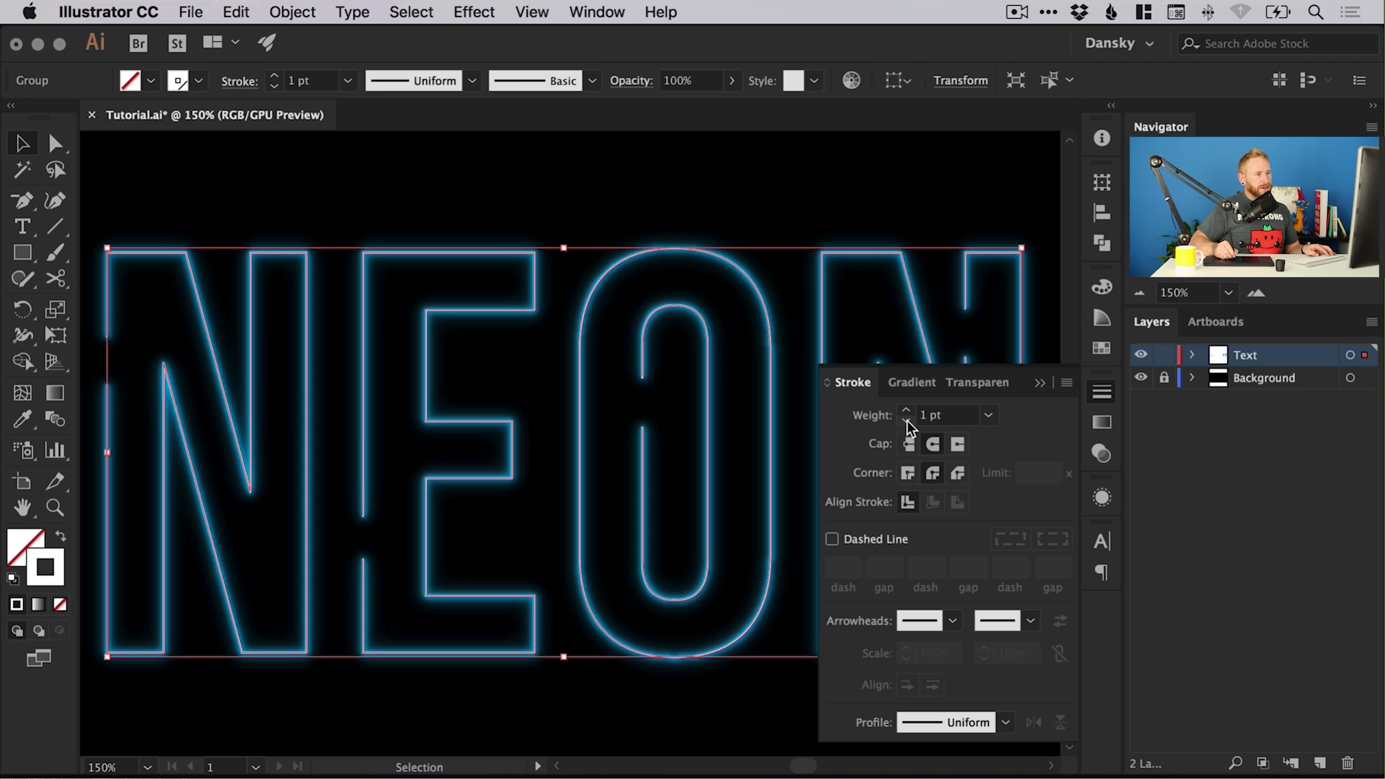
click(907, 421)
click(906, 410)
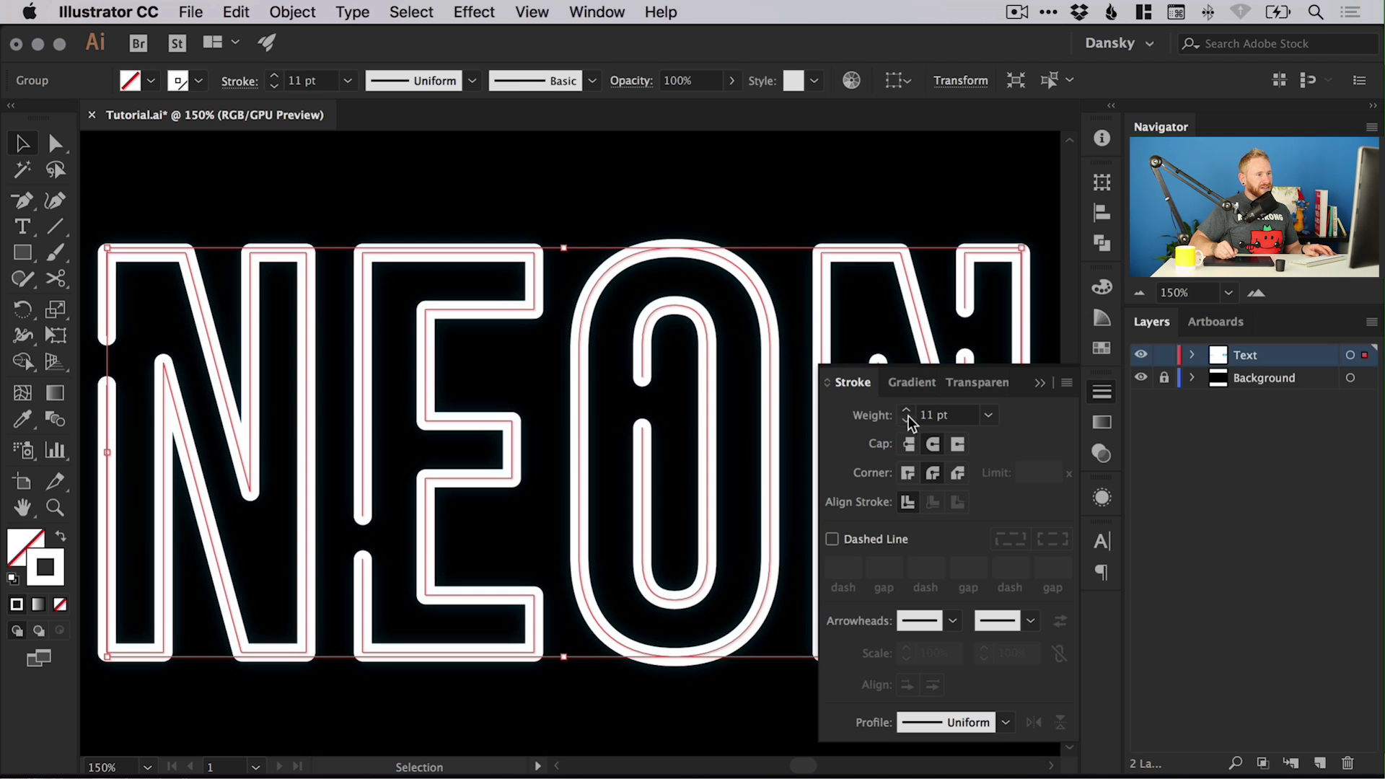
click(906, 421)
click(906, 421)
click(906, 421)
click(906, 421)
click(906, 421)
click(906, 422)
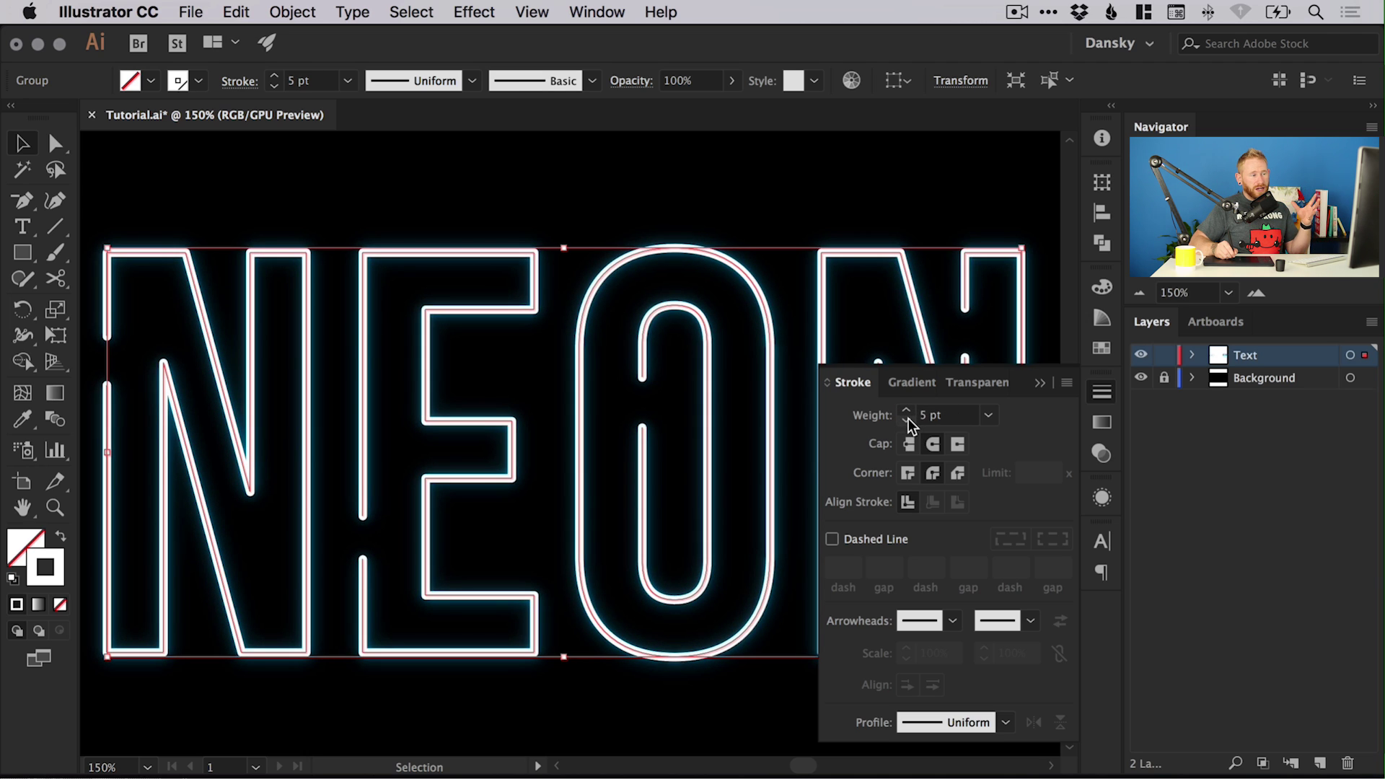
click(907, 421)
click(907, 420)
click(907, 420)
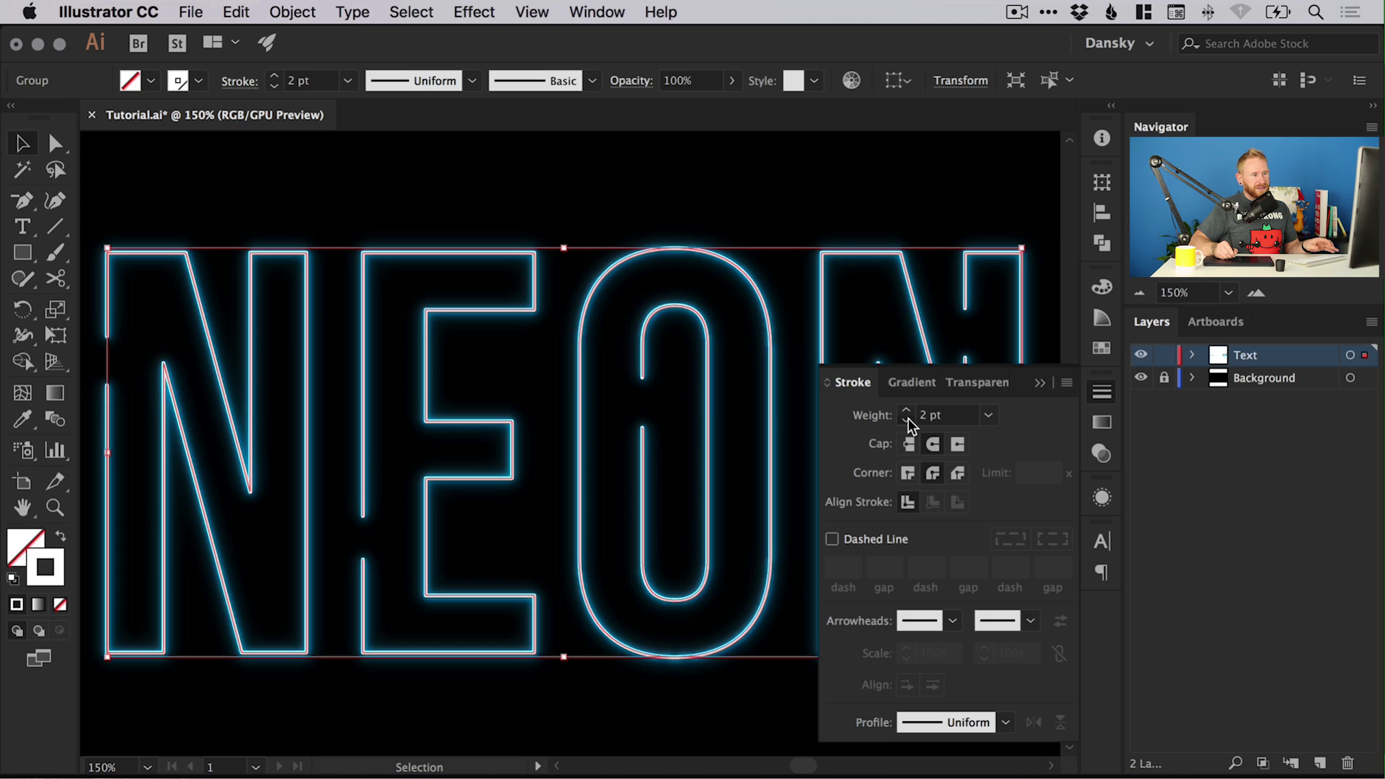
click(908, 420)
click(1102, 392)
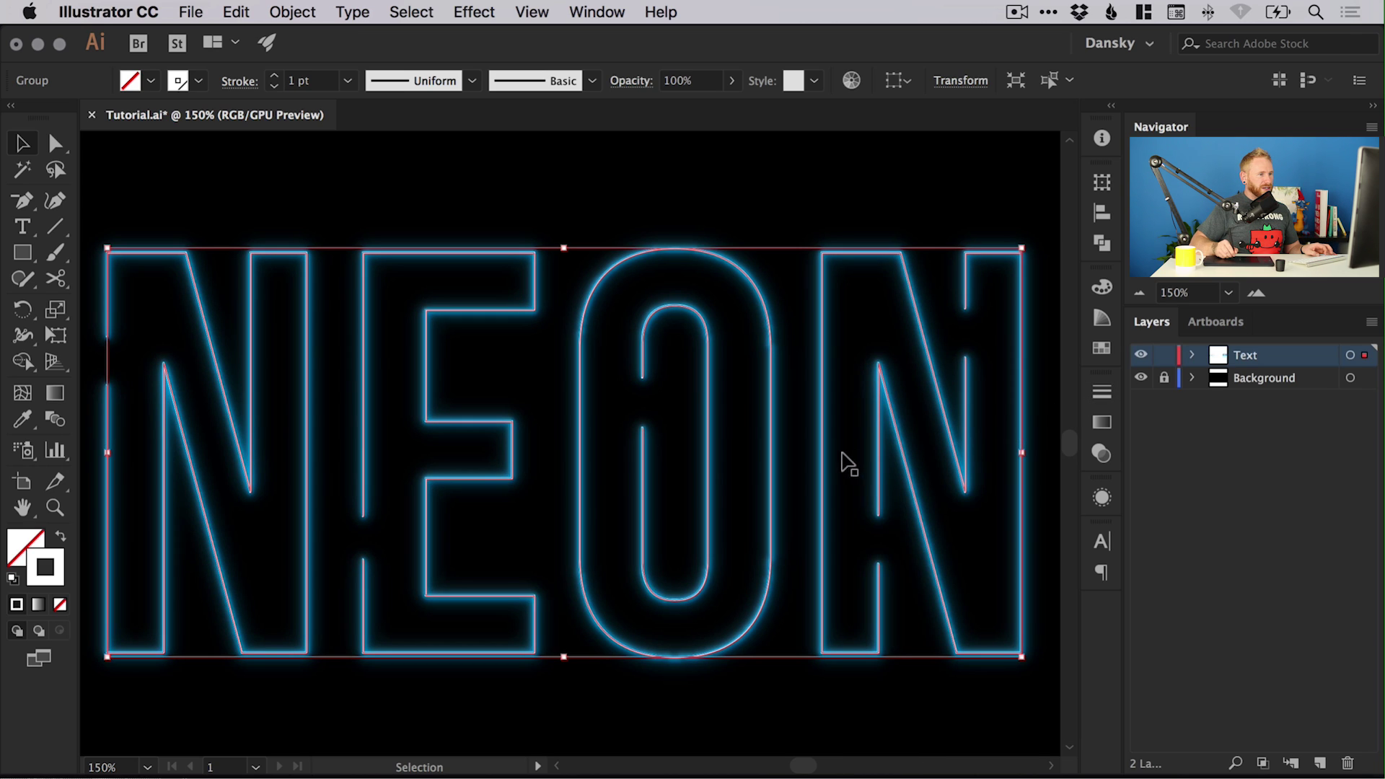
- Lower the NEON group's opacity to 80% in the Transparency panel
click(1102, 449)
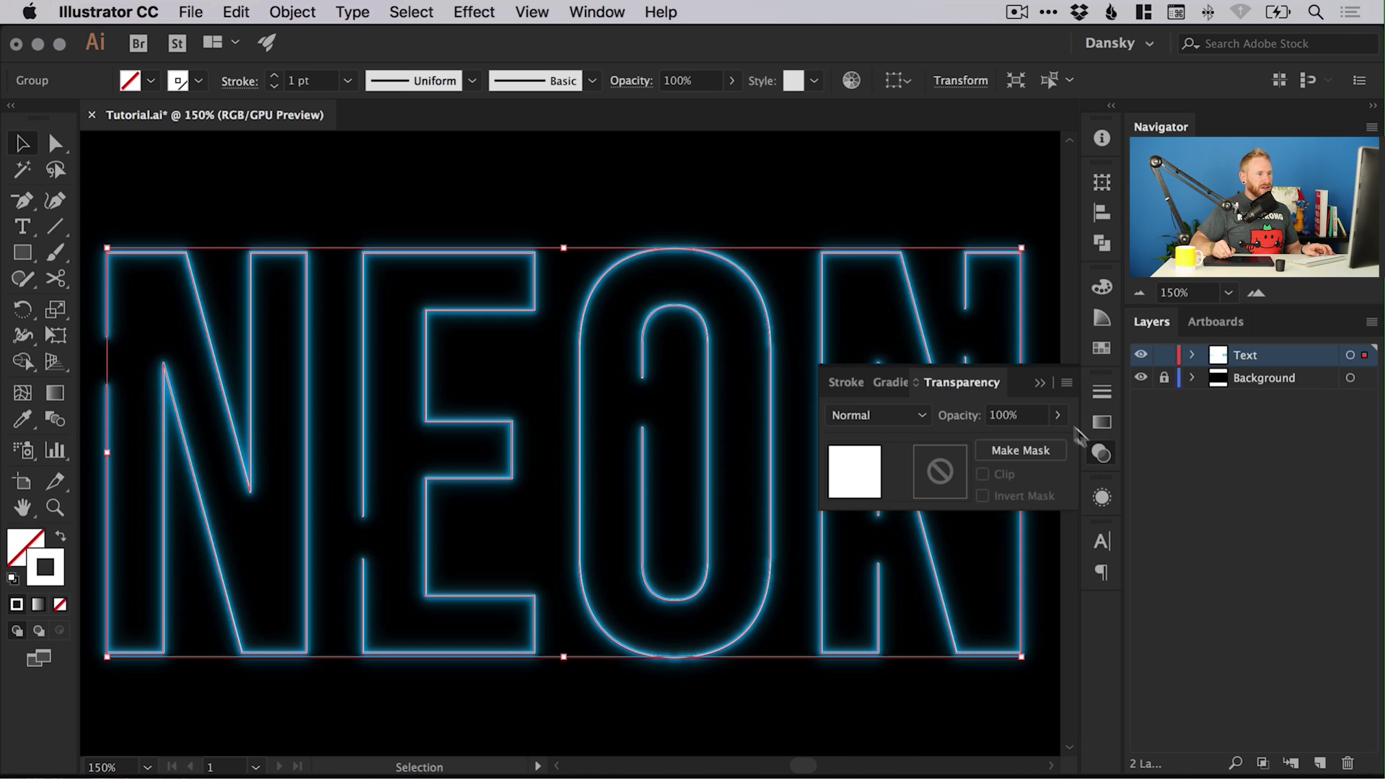
click(1028, 417)
text(80)
key(Return)
click(767, 244)
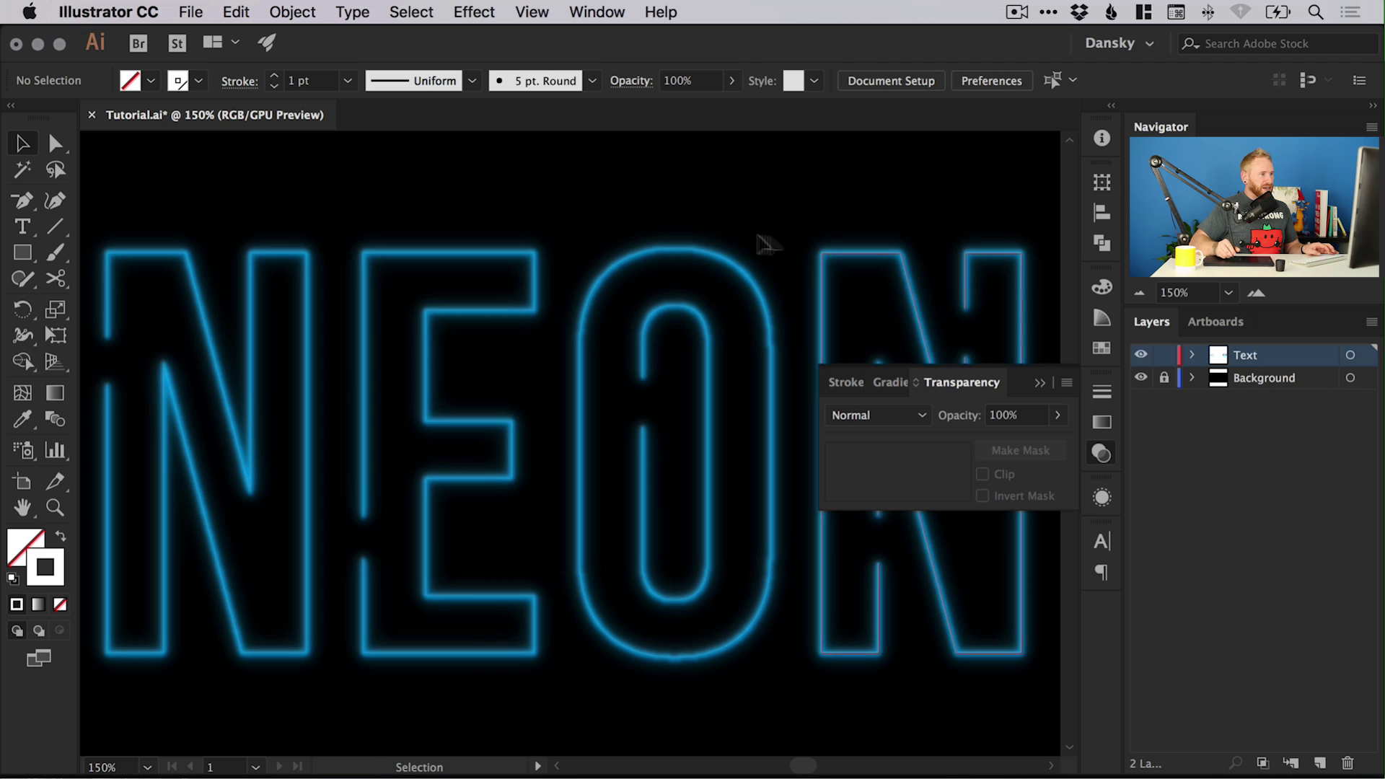
click(1104, 450)
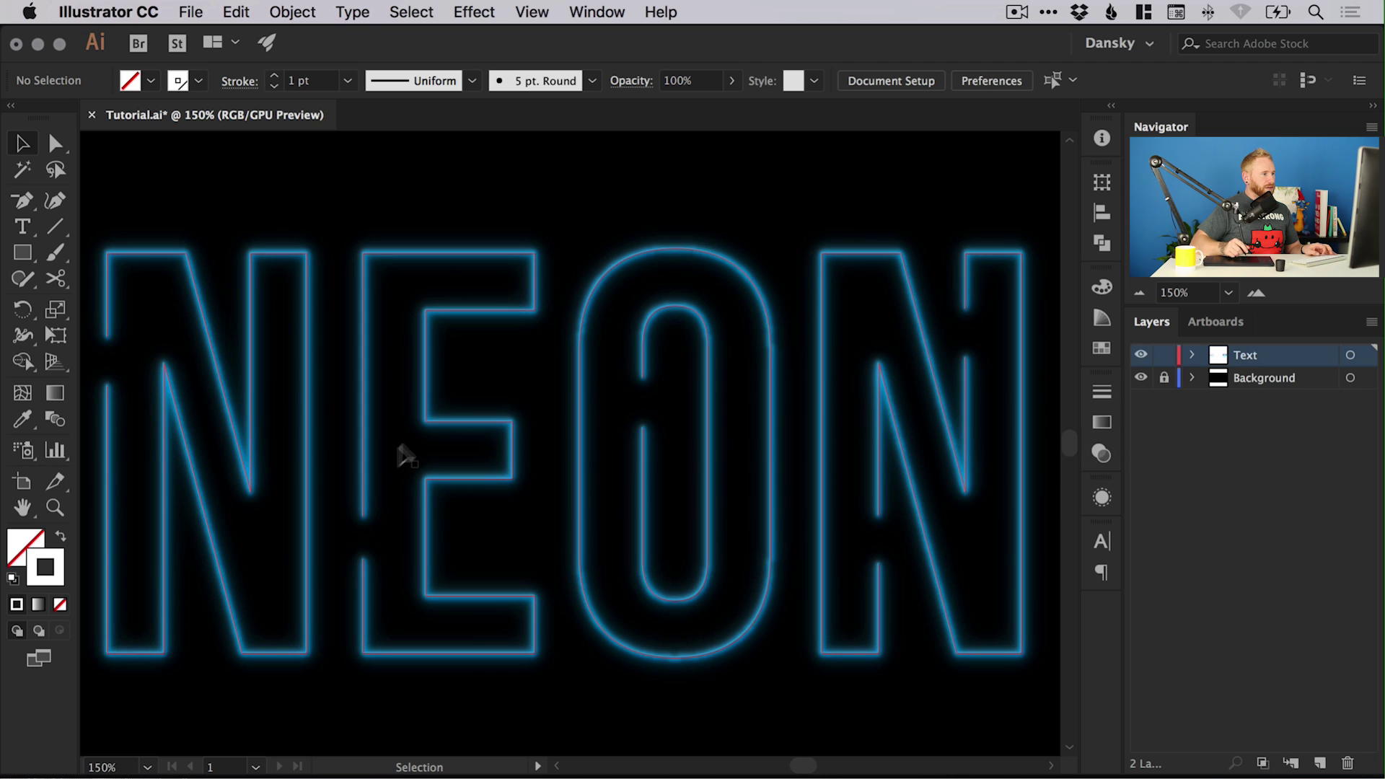
- Zoom in on the lettering and copy the NEON outline group
key(super+minus)
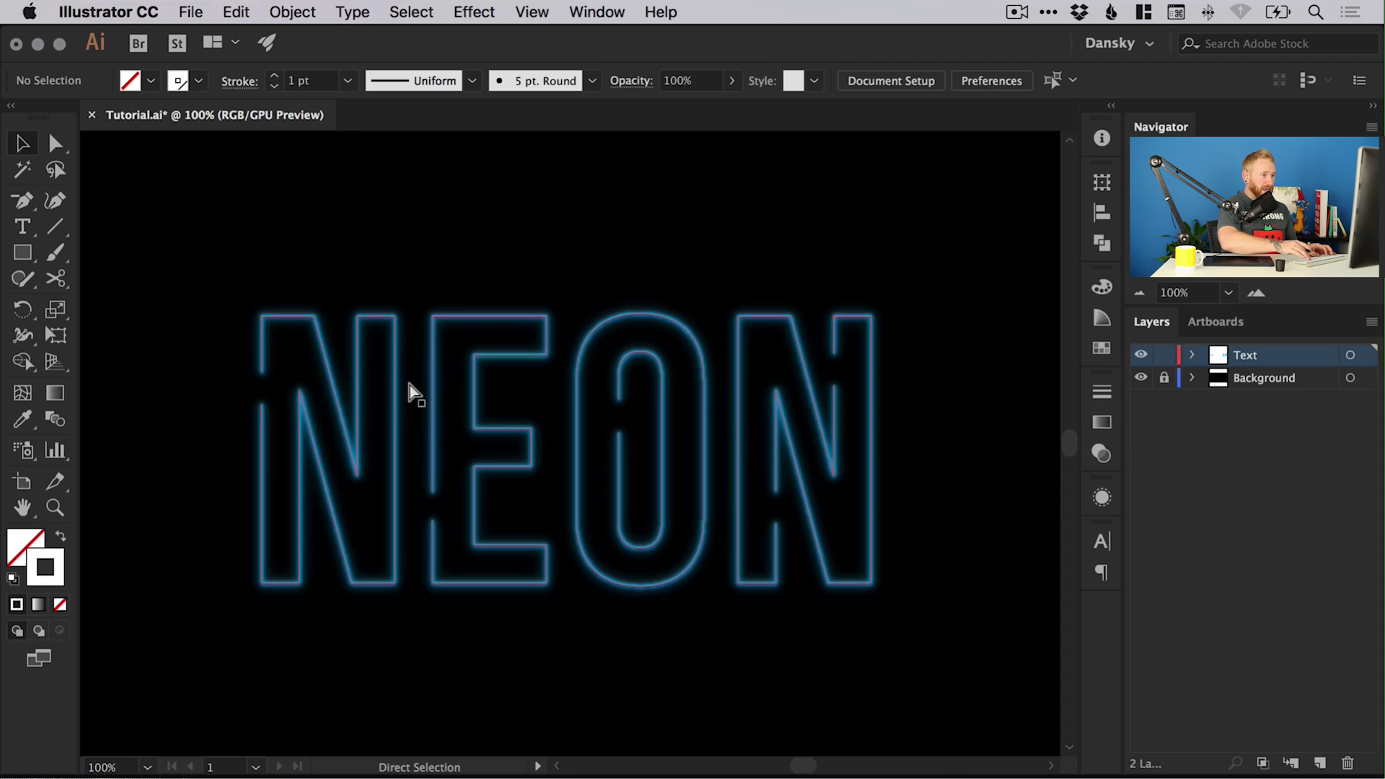
key(super+minus)
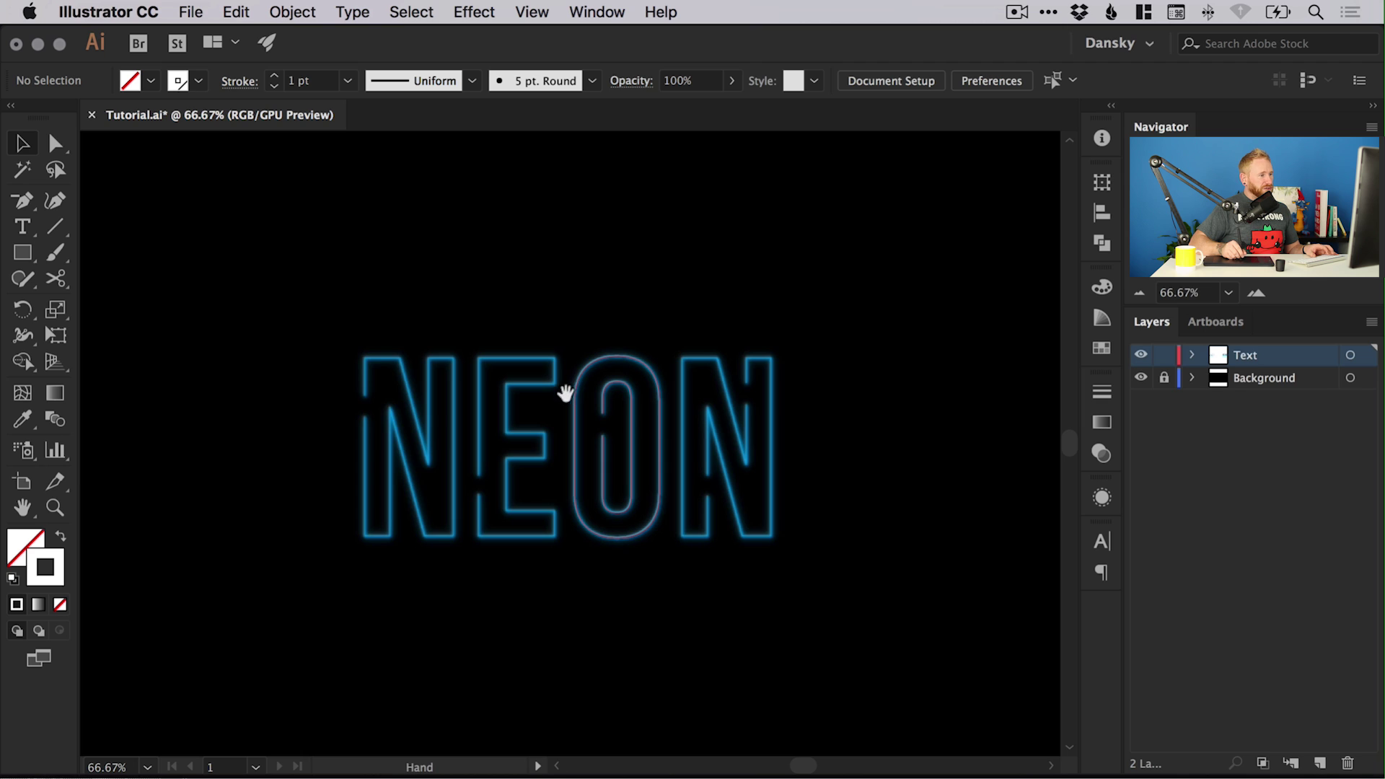
key(z)
click(604, 470)
key(v)
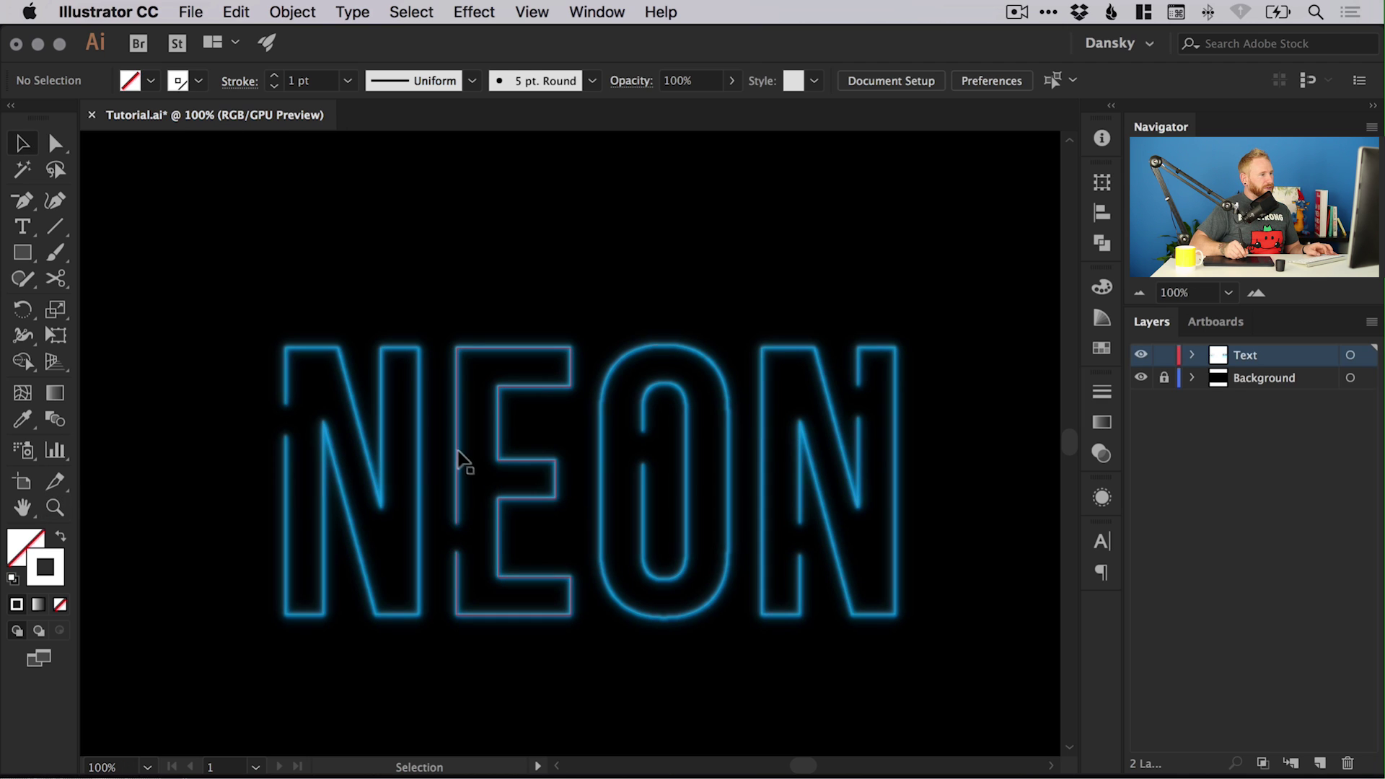
click(459, 463)
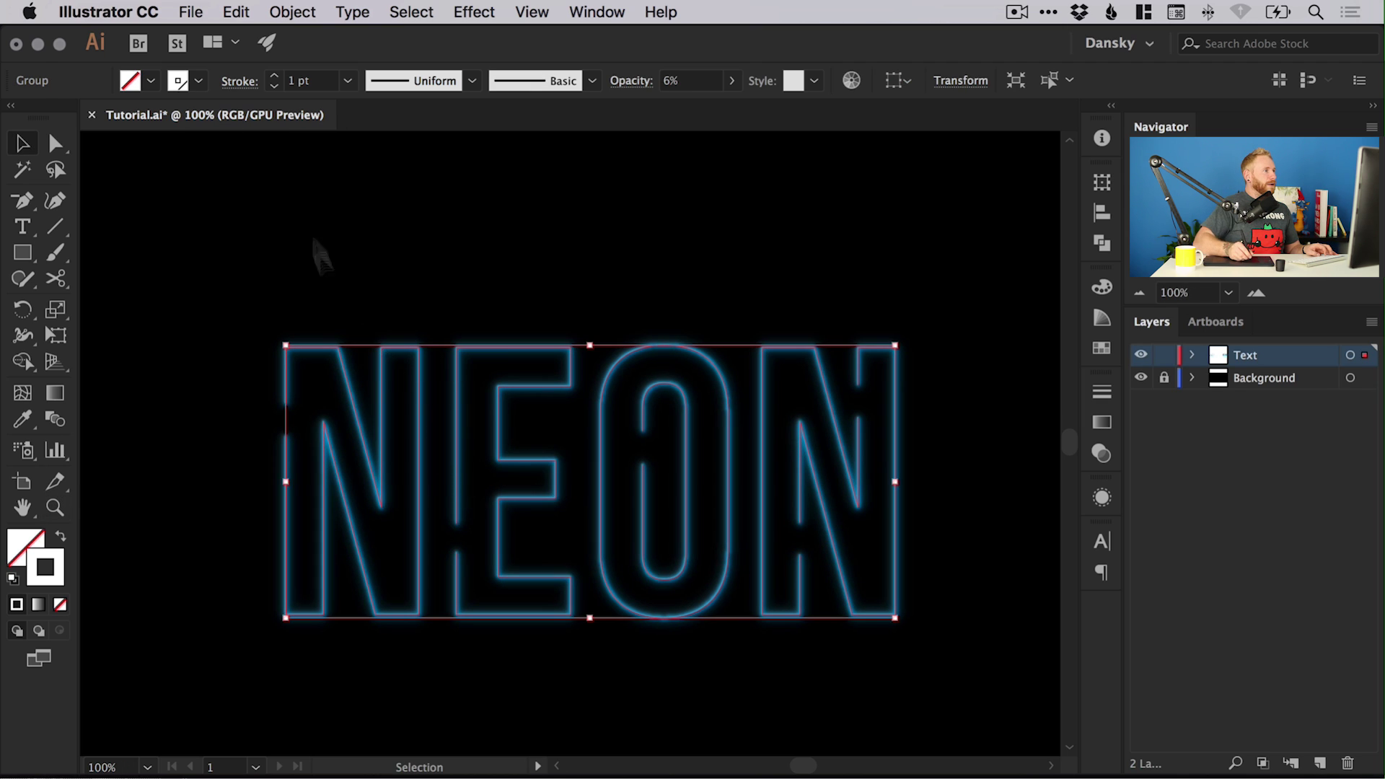
click(237, 13)
click(254, 113)
- Paste the NEON copy in front and nudge it upward above the original
click(237, 12)
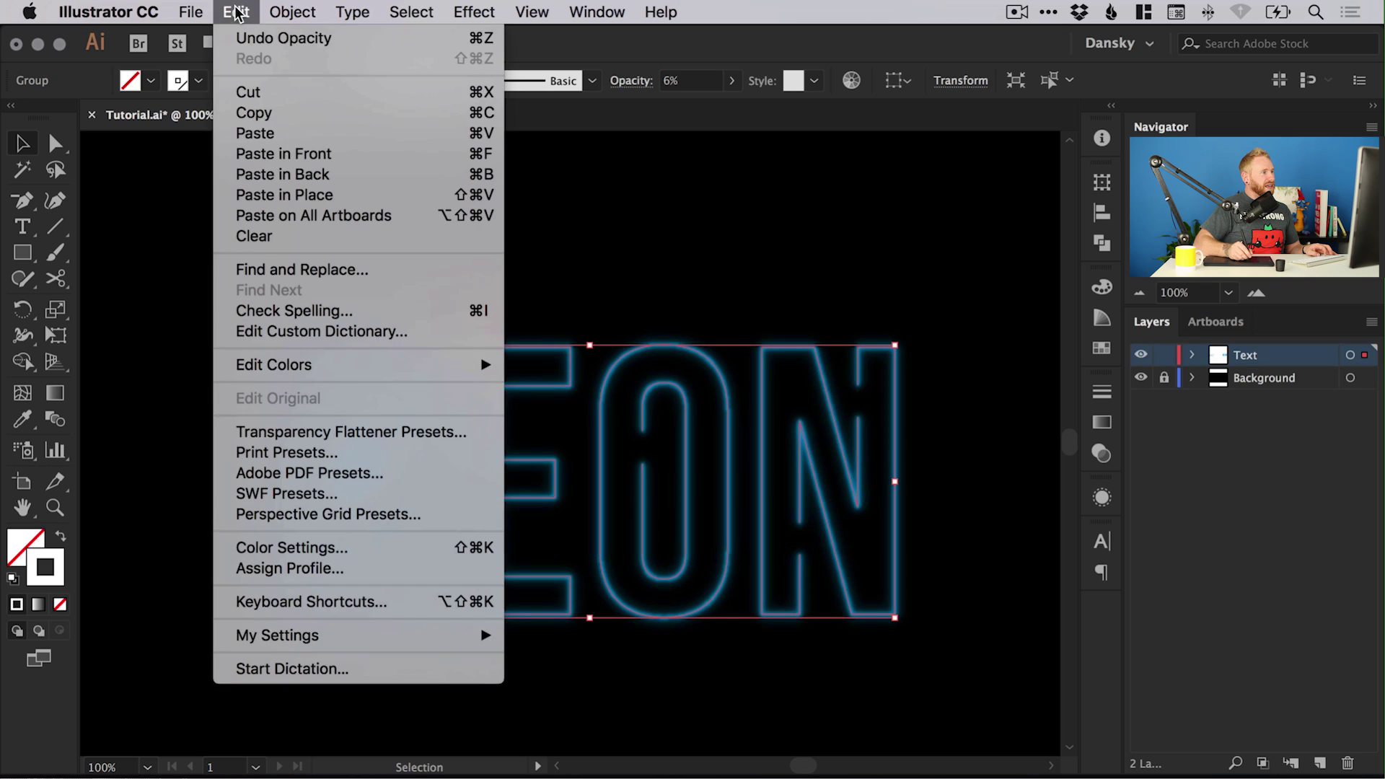
click(289, 154)
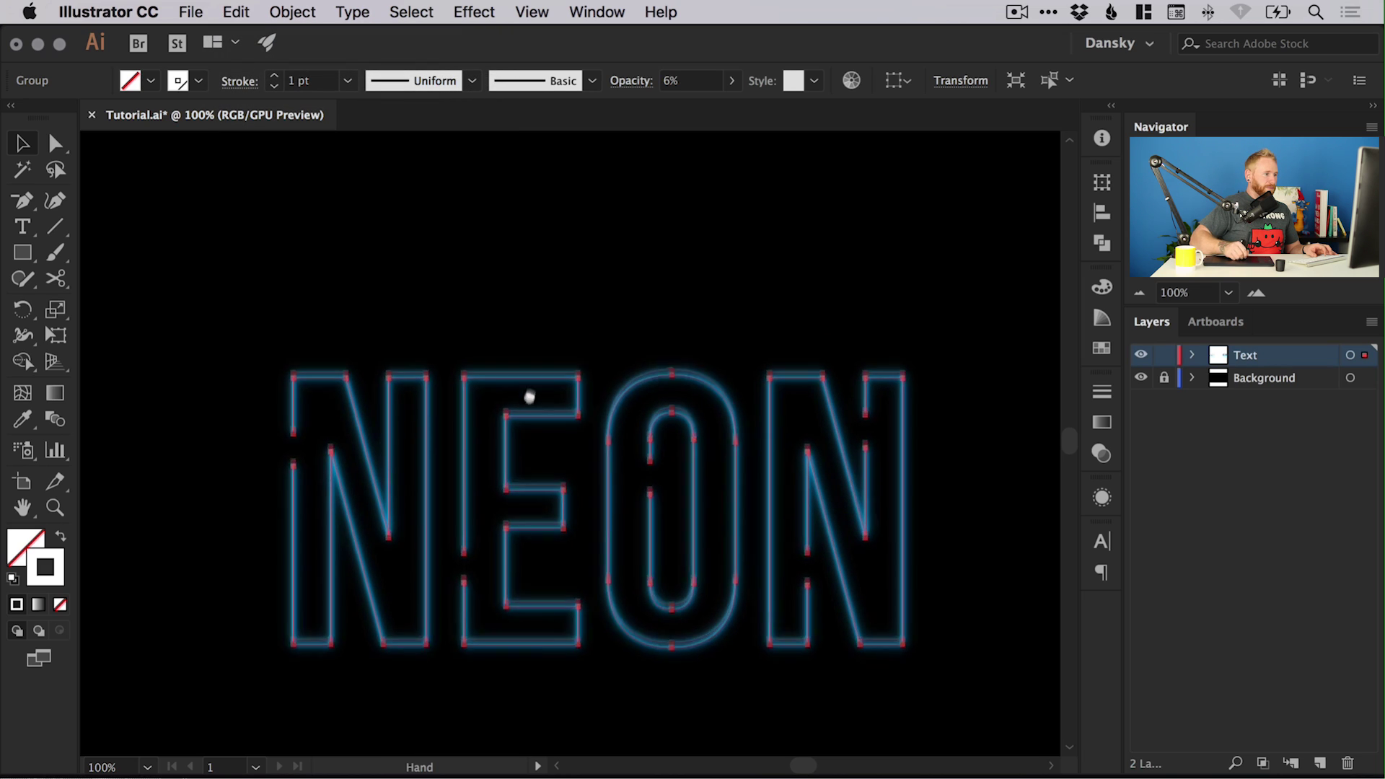
scroll(532, 395, up, 5)
shift+click(461, 521)
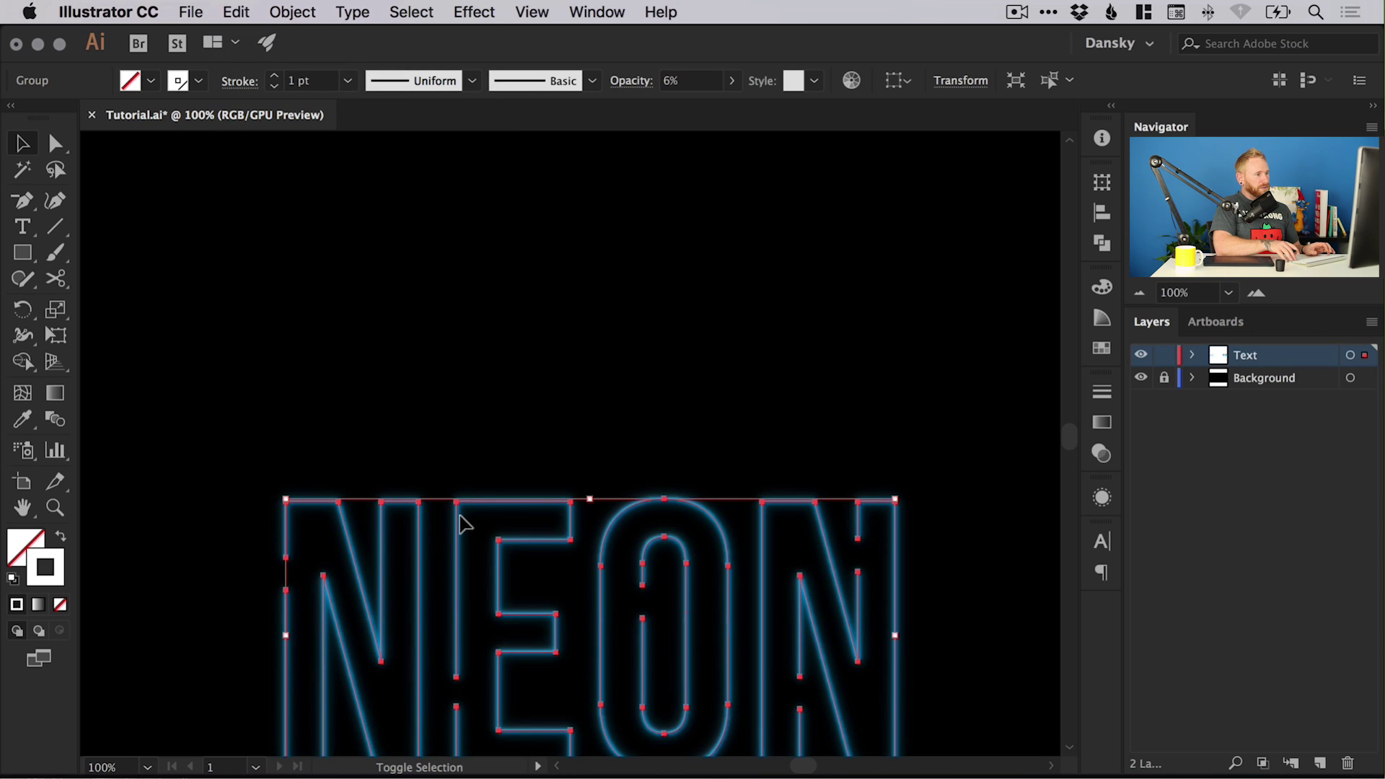
key(shift+Up)
key(shift+Up)
key(shift+Up)
key(shift+Up)
key(shift+Up)
key(shift+Up)
key(shift+Up)
key(shift+Up)
key(shift+Up)
key(shift+Up)
key(shift+Up)
key(shift+Up)
key(super+shift+a)
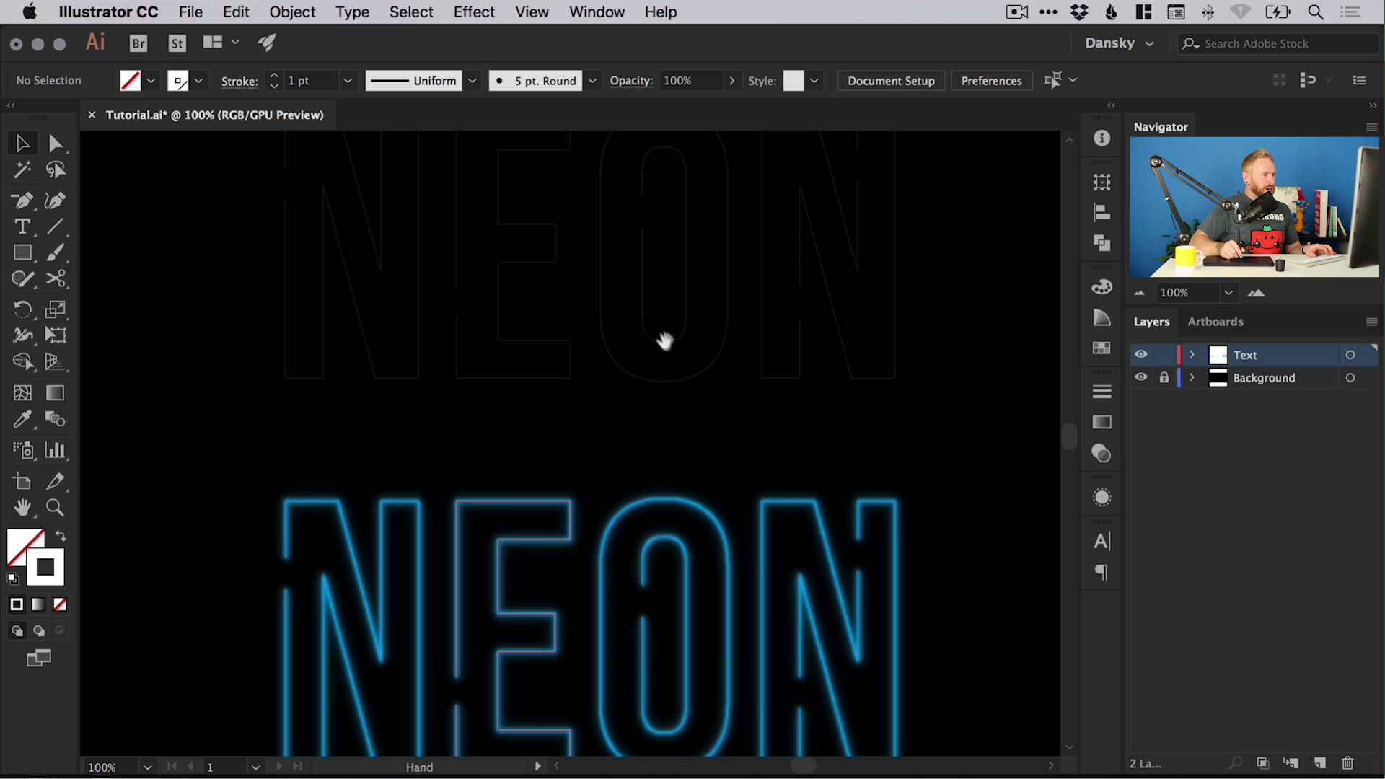
scroll(665, 341, up, 3)
- Raise the upper NEON copy's opacity to 100% with the Transparency slider
click(671, 436)
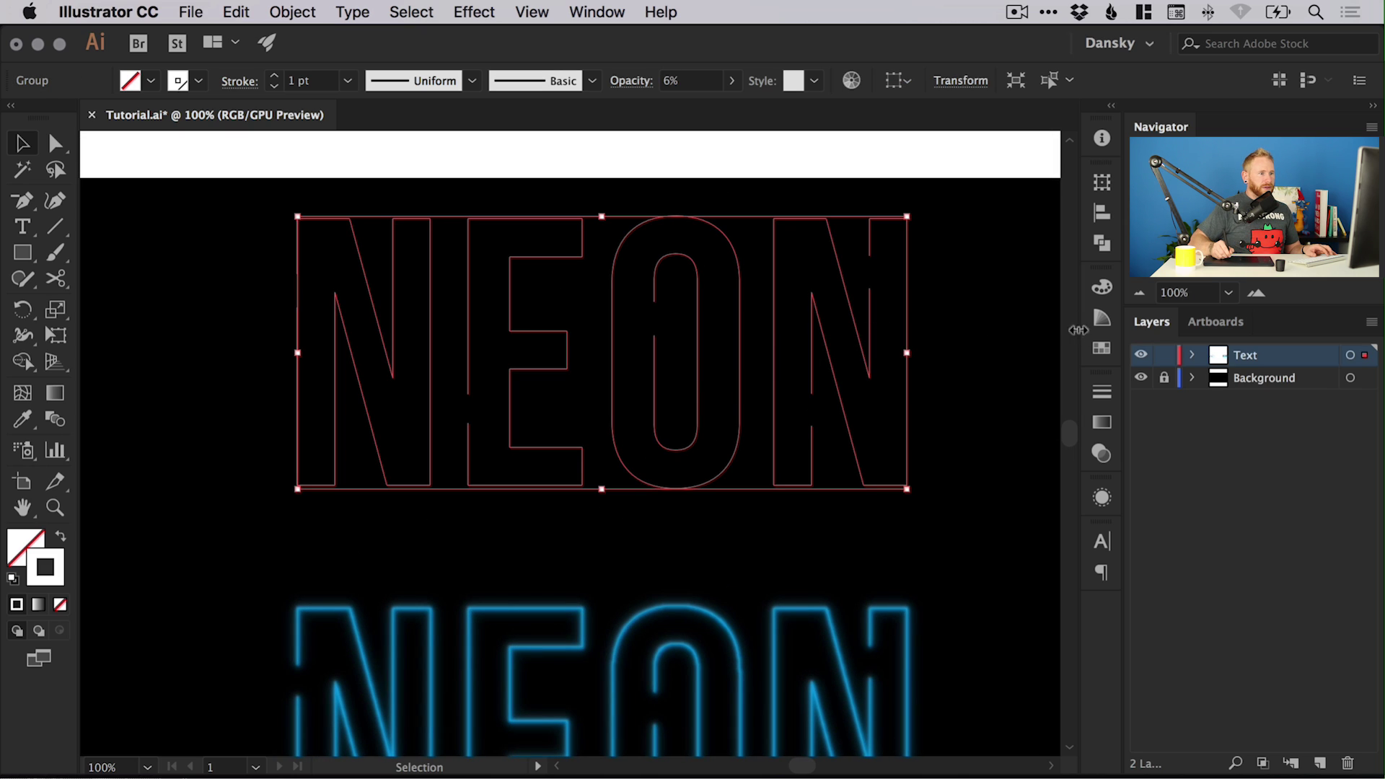
click(1102, 348)
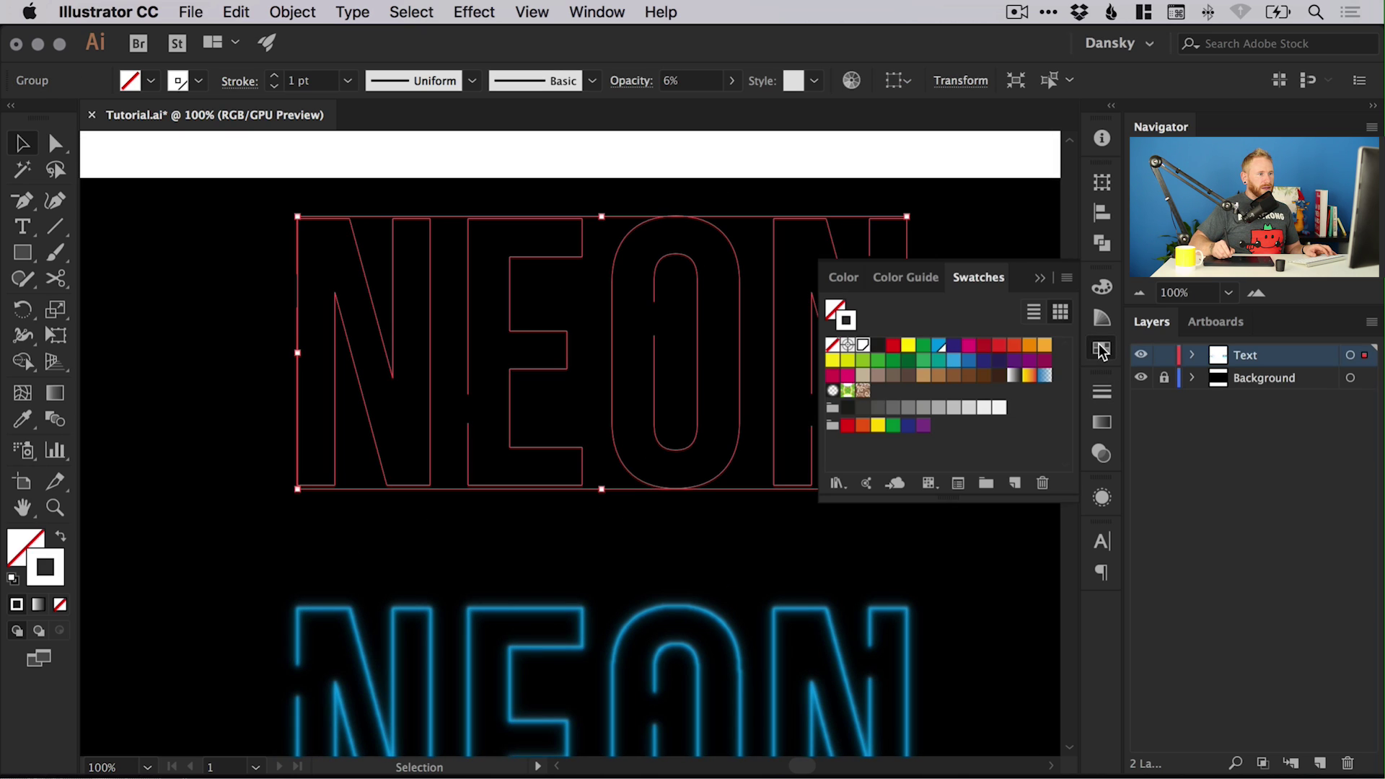
click(1101, 453)
click(1058, 415)
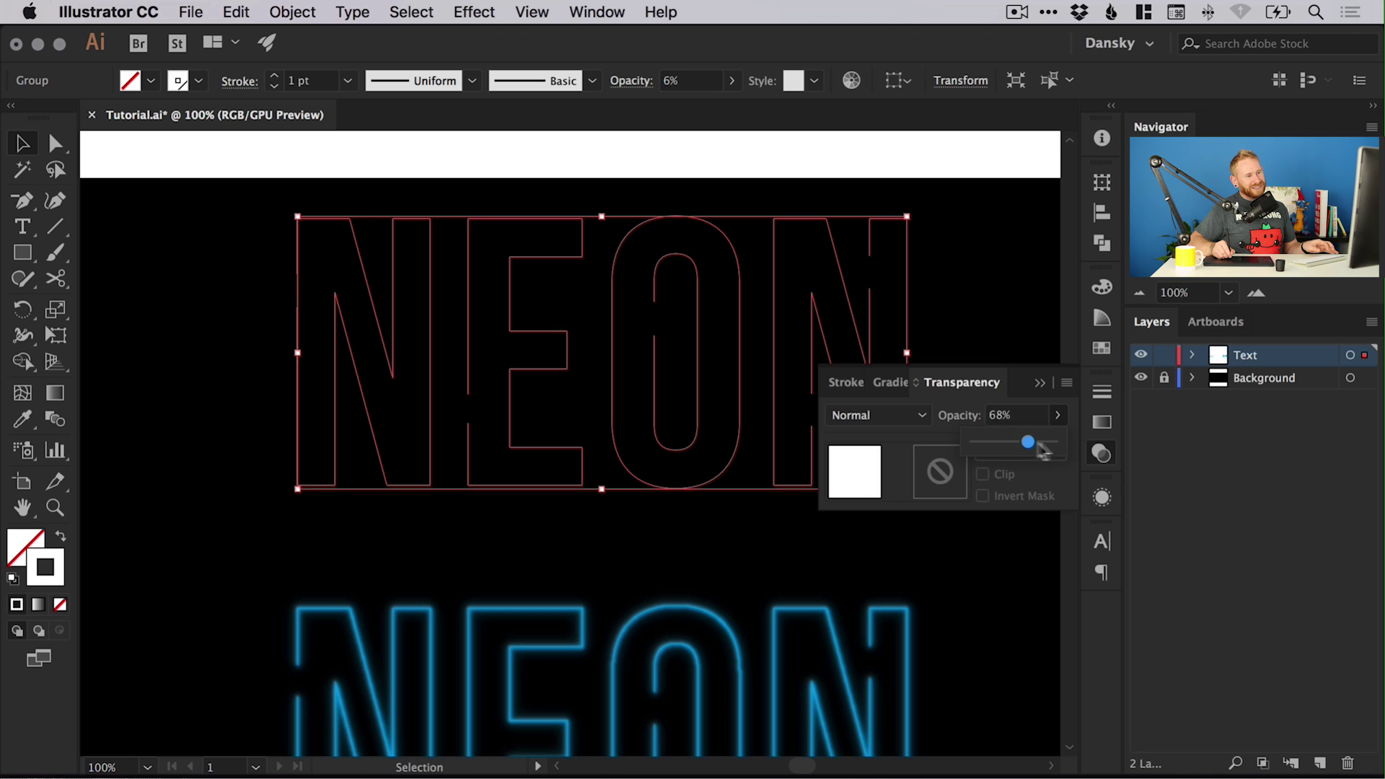
drag(1042, 448, 1039, 448)
- Set the lower glowing NEON group's opacity to 60%
click(773, 665)
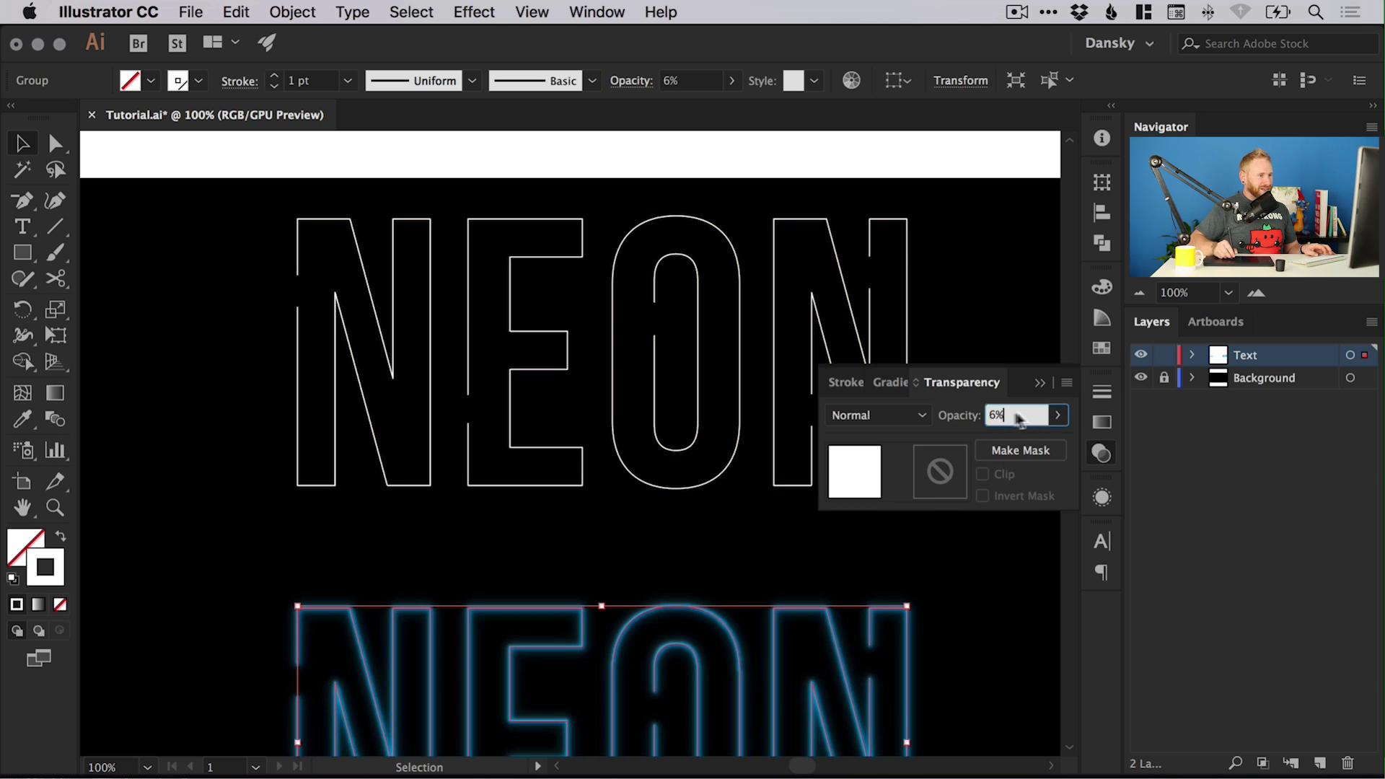
key(Return)
text(60)
key(Return)
click(142, 604)
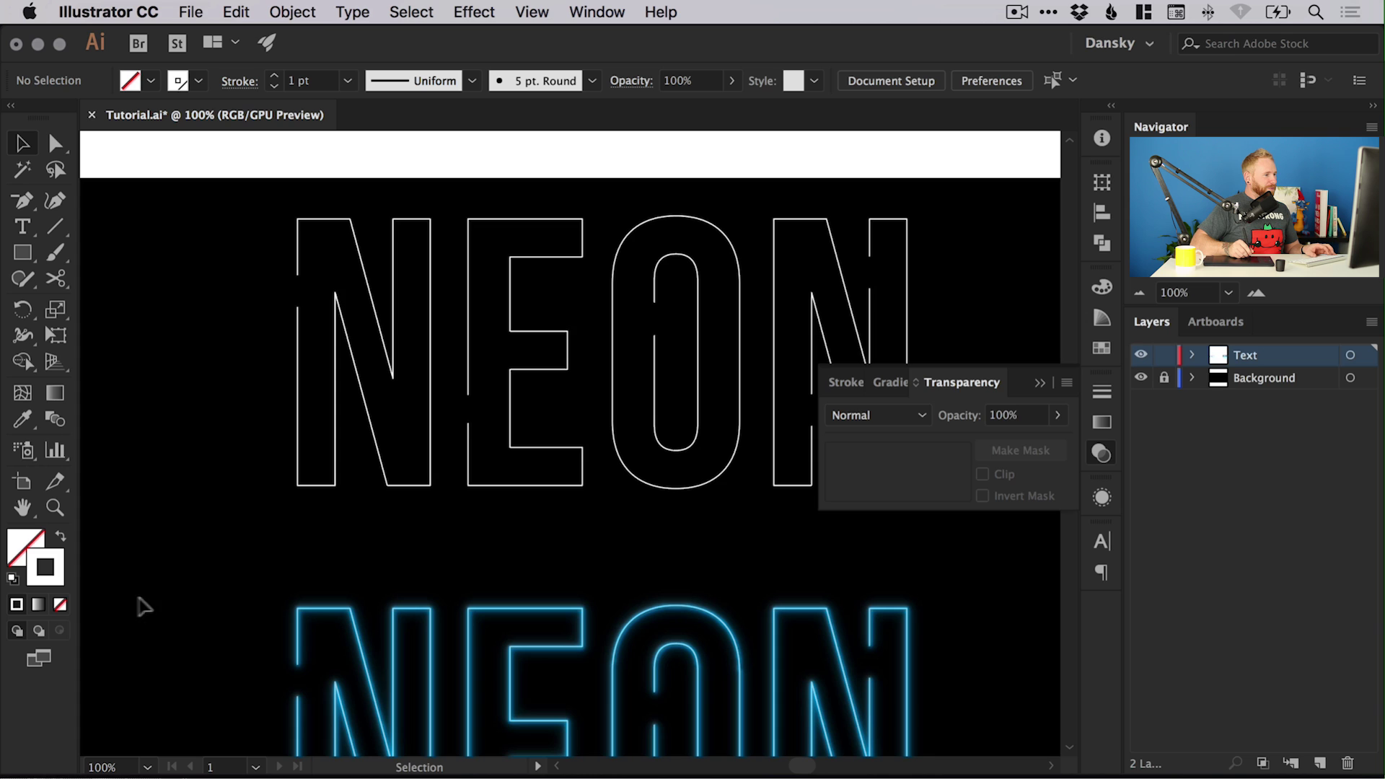
scroll(220, 381, down, 5)
- Zoom to 150% to inspect, then reselect the upper white NEON outlines at 100%
key(z)
click(593, 547)
key(v)
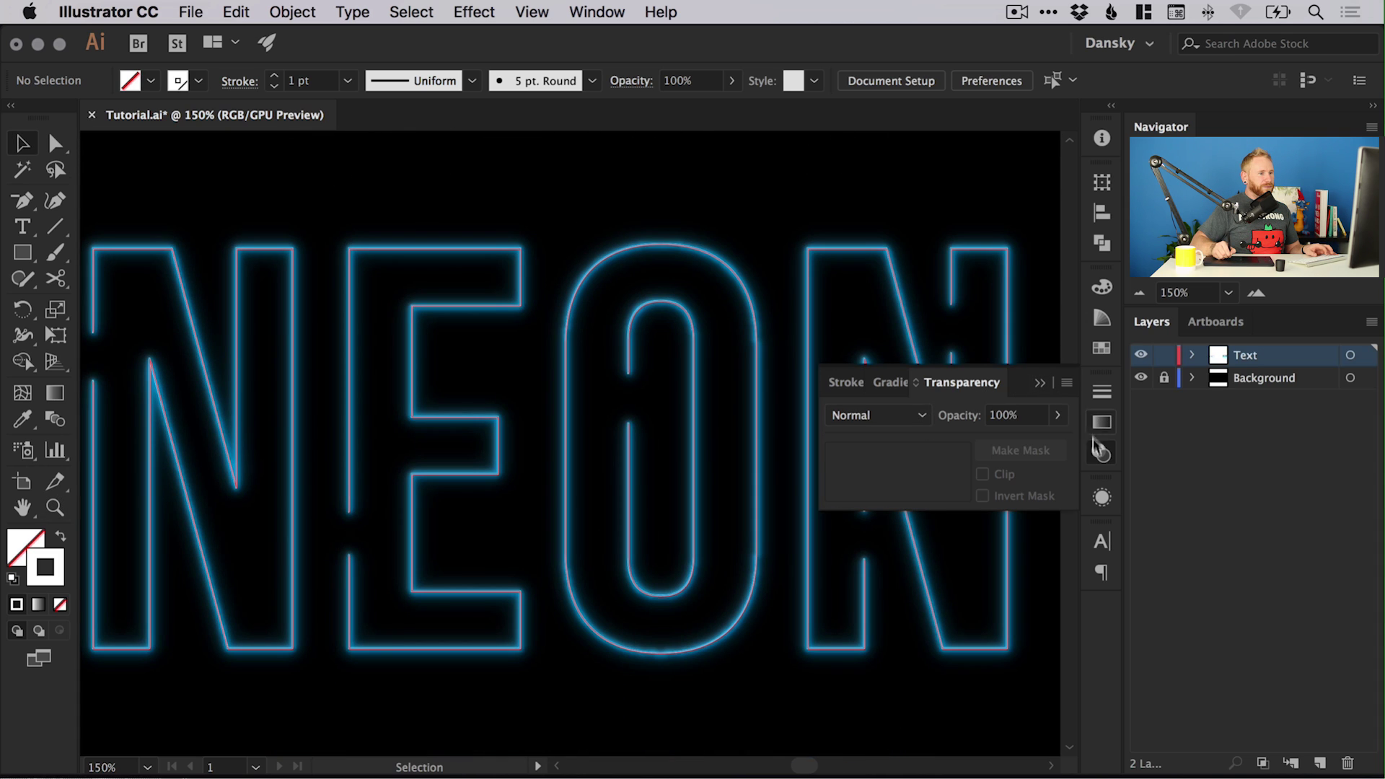
click(1102, 453)
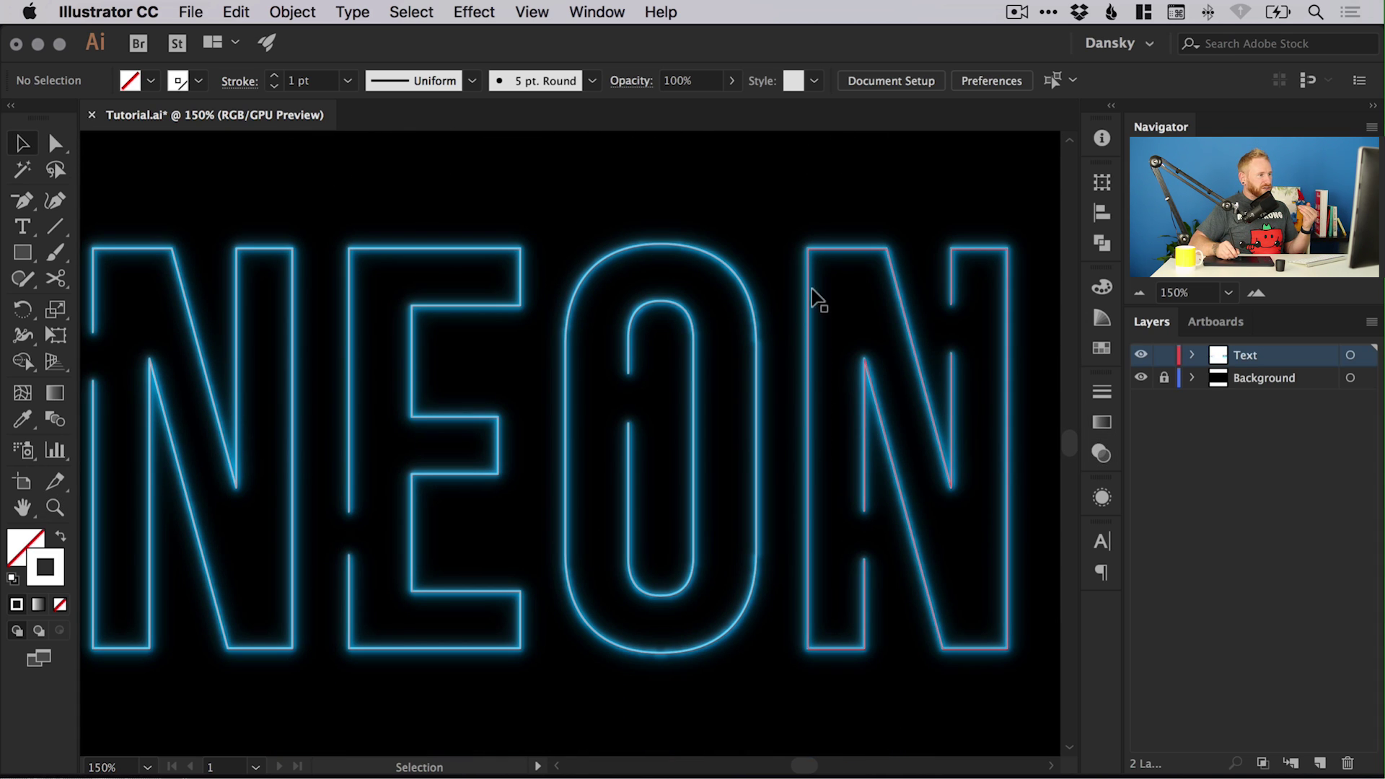
scroll(715, 366, up, 7)
scroll(715, 366, up, 8)
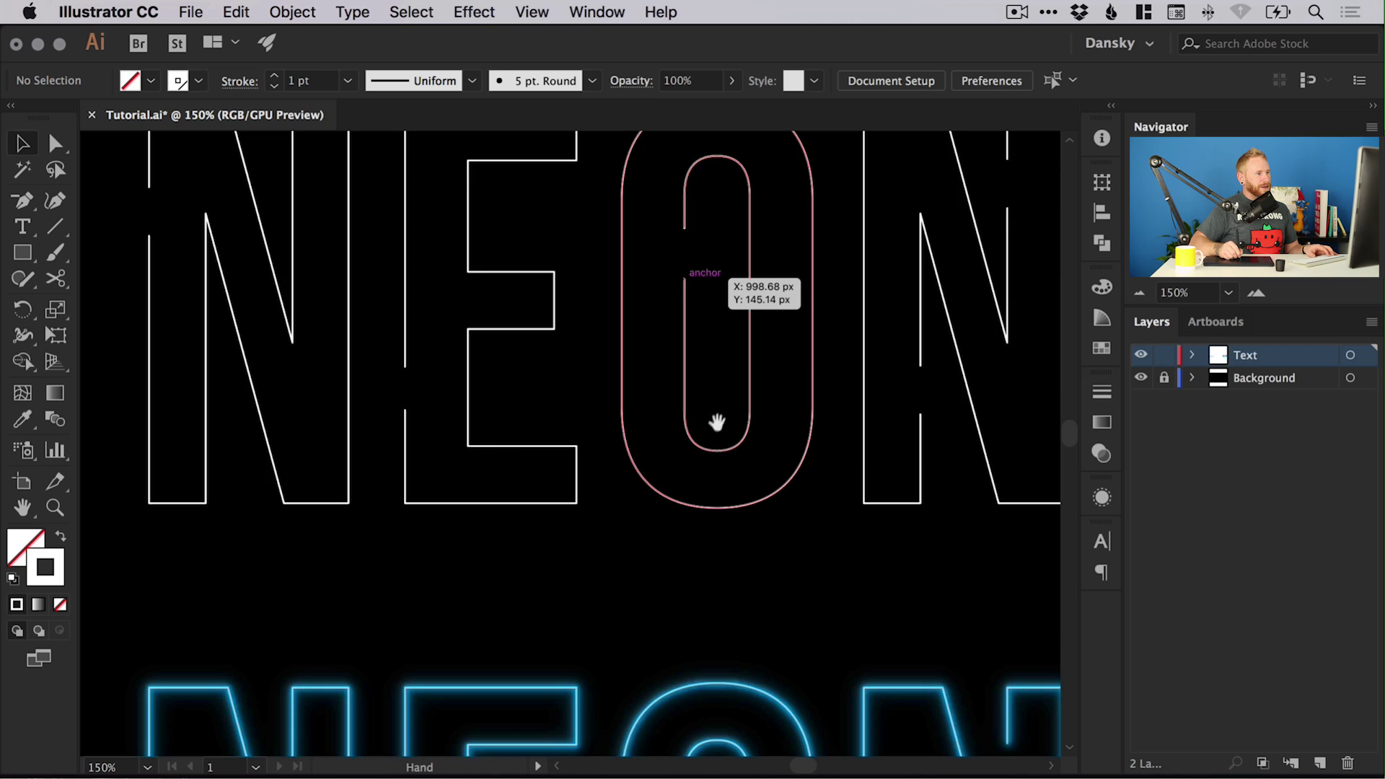
click(629, 419)
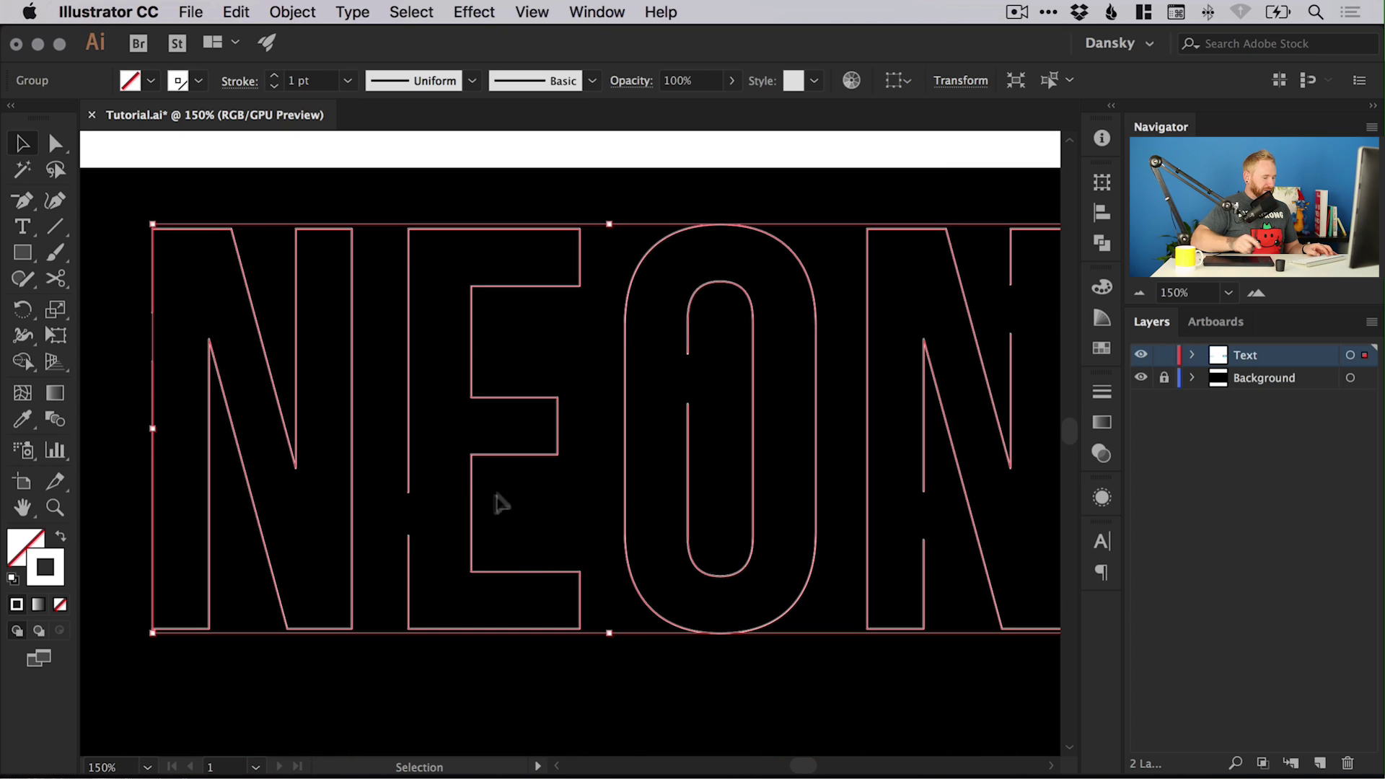
key(super+minus)
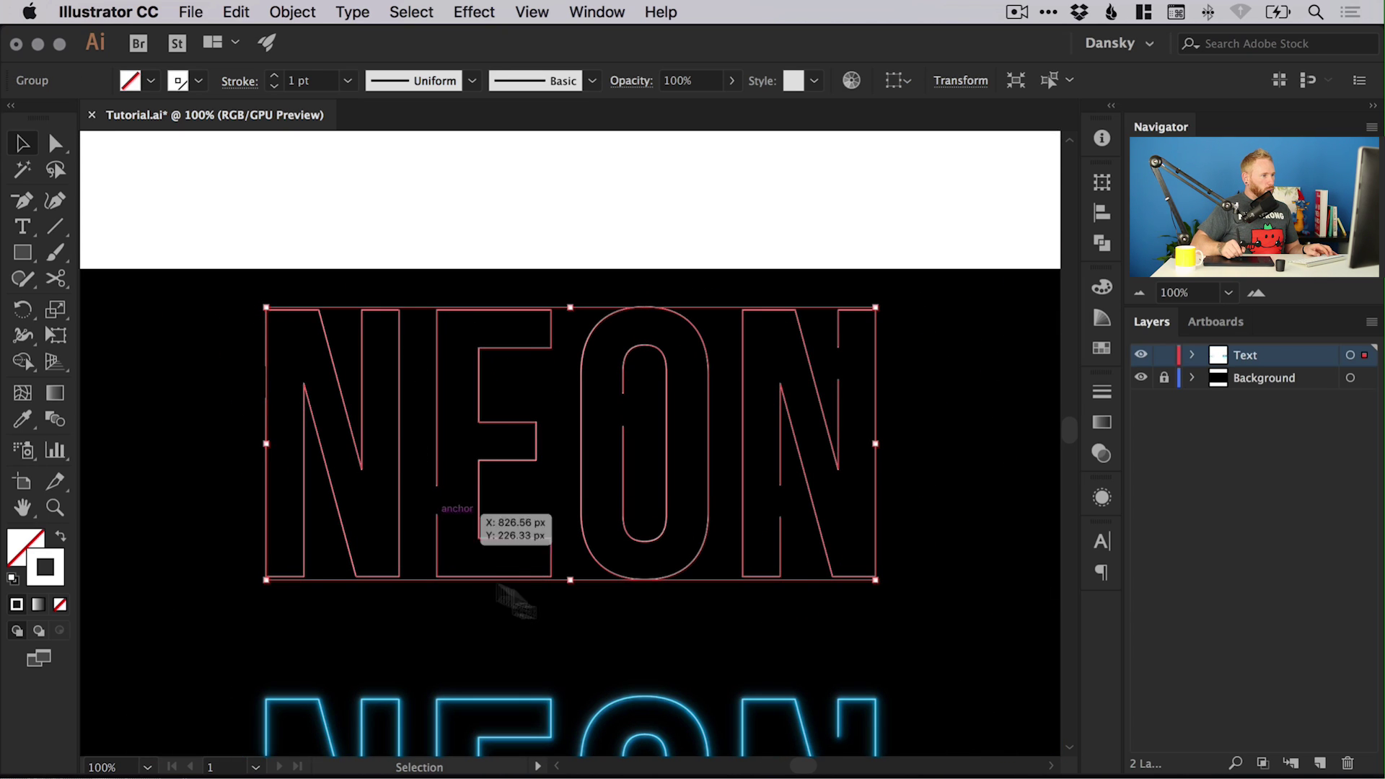
- Give the stroke a linear white-to-light-blue gradient with the blue stop moved to about 53%
click(1104, 421)
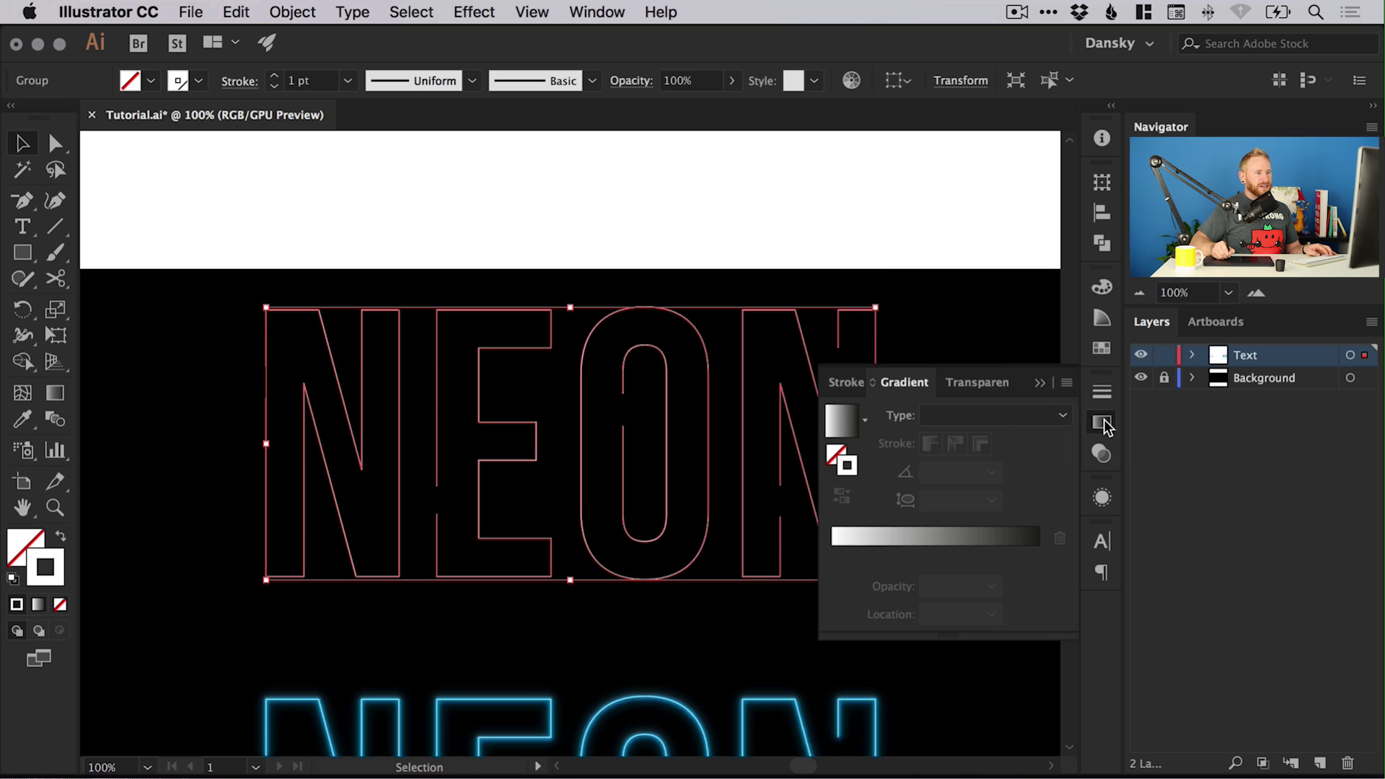
click(928, 539)
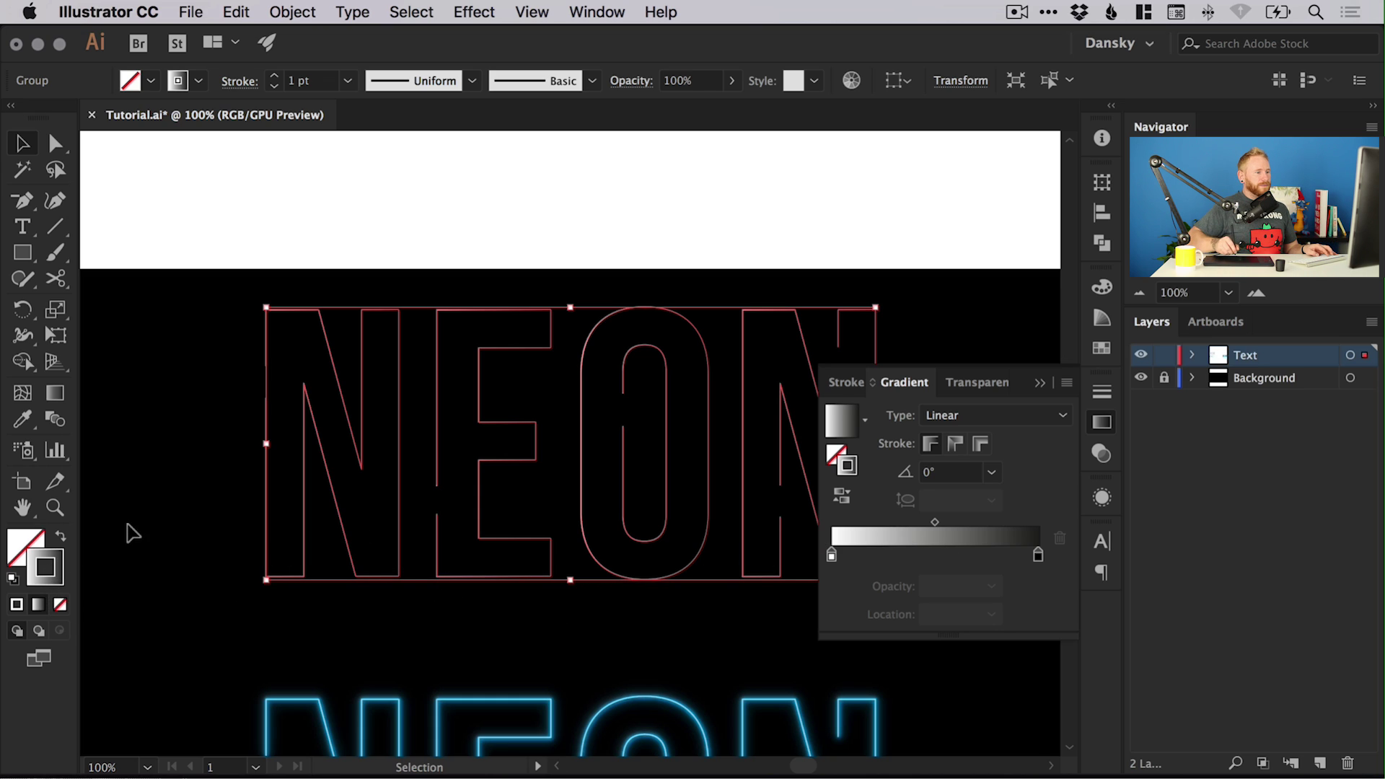
drag(1038, 555, 938, 559)
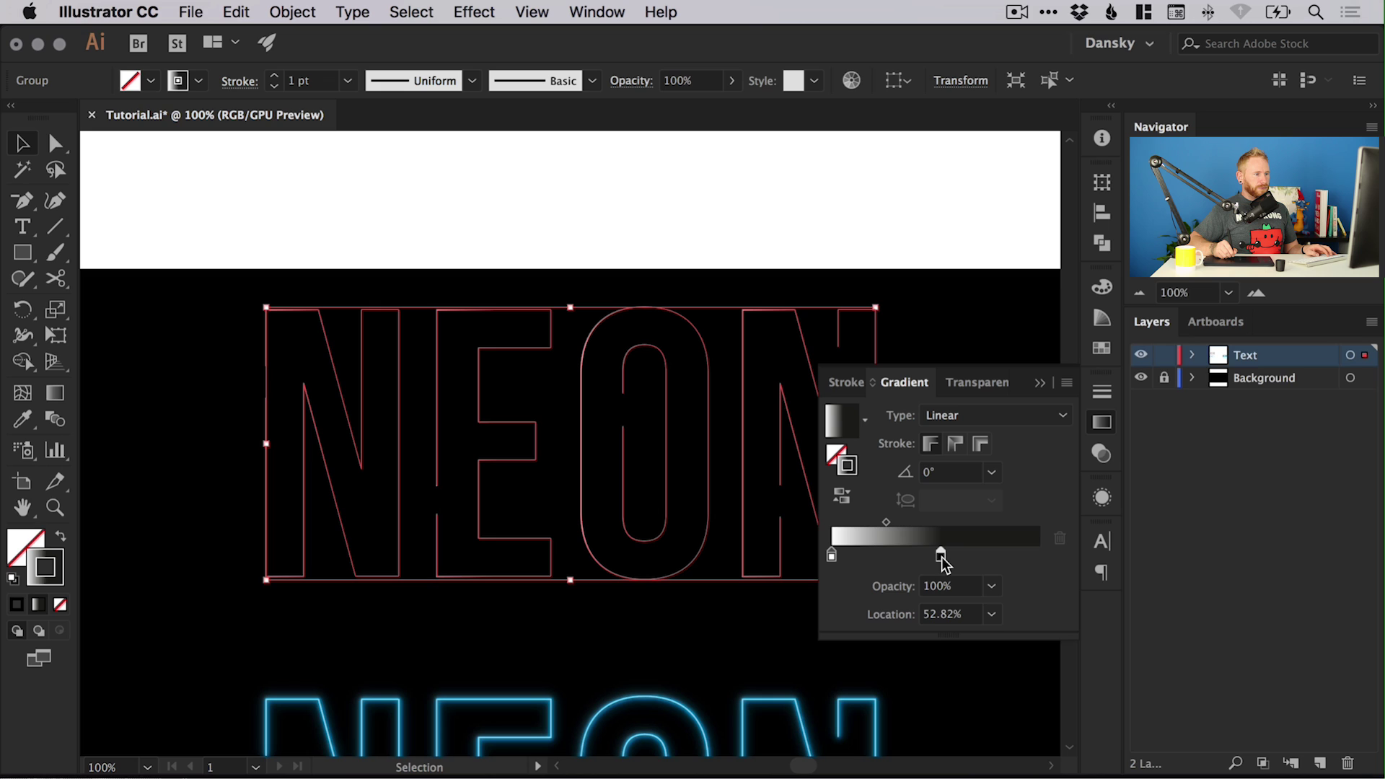
double_click(941, 557)
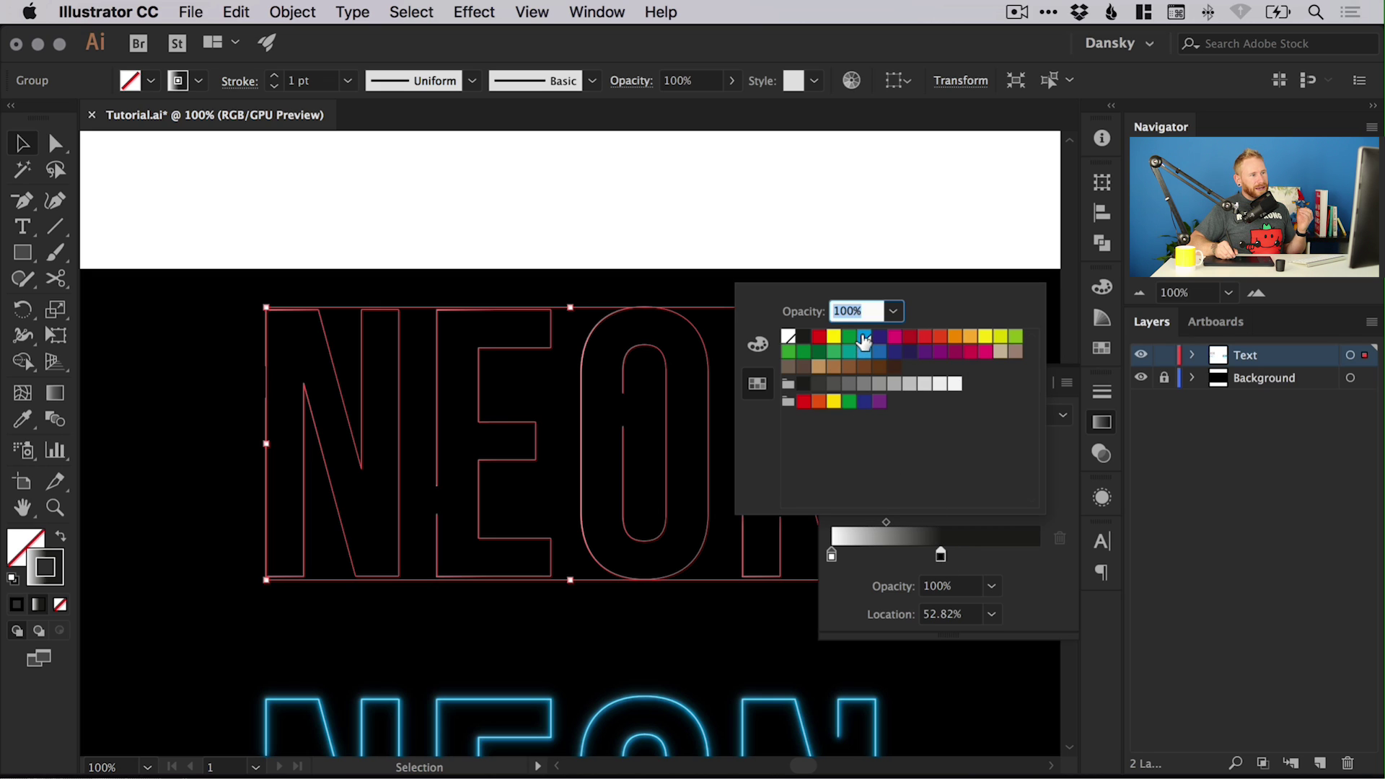
click(864, 338)
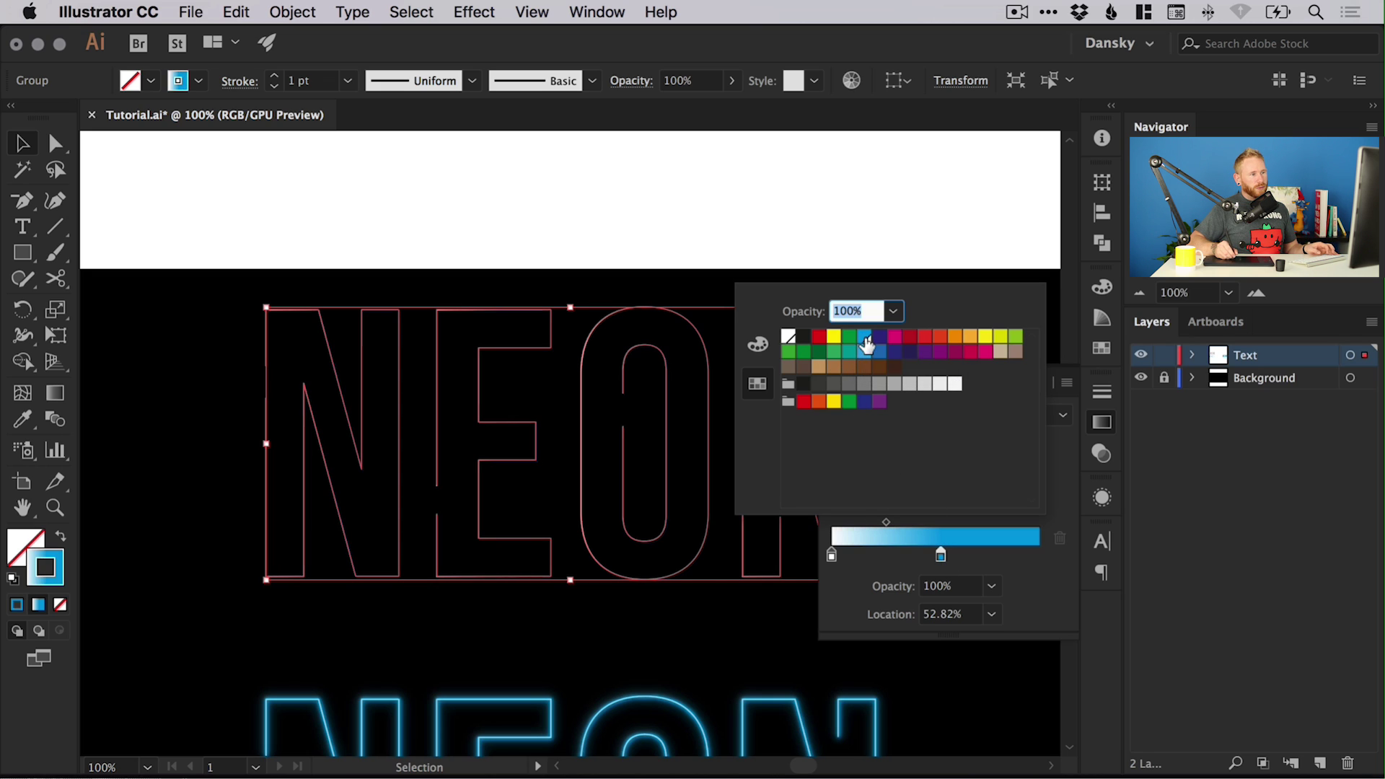
click(838, 560)
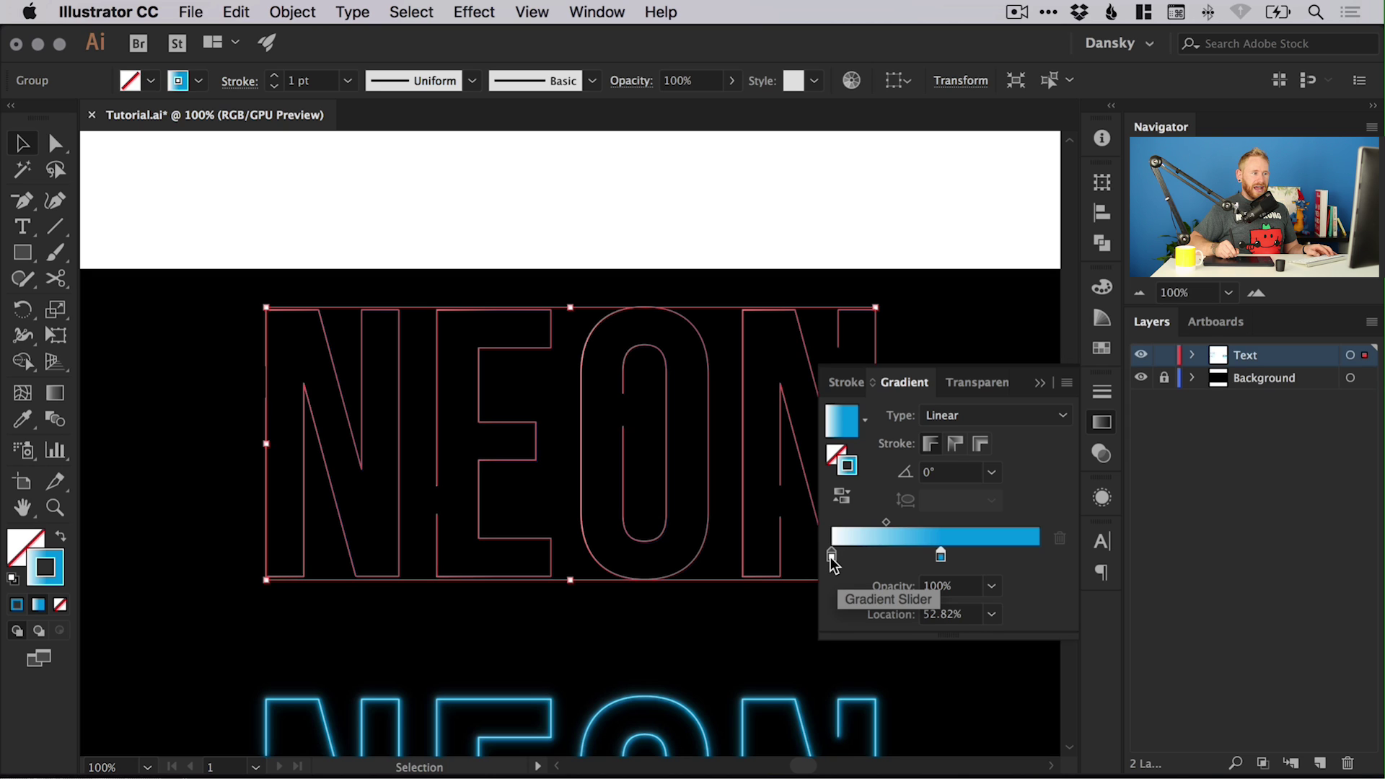
- Add alternating gradient stops: blue near 22% and 73%, white near 34%
drag(831, 556, 1048, 570)
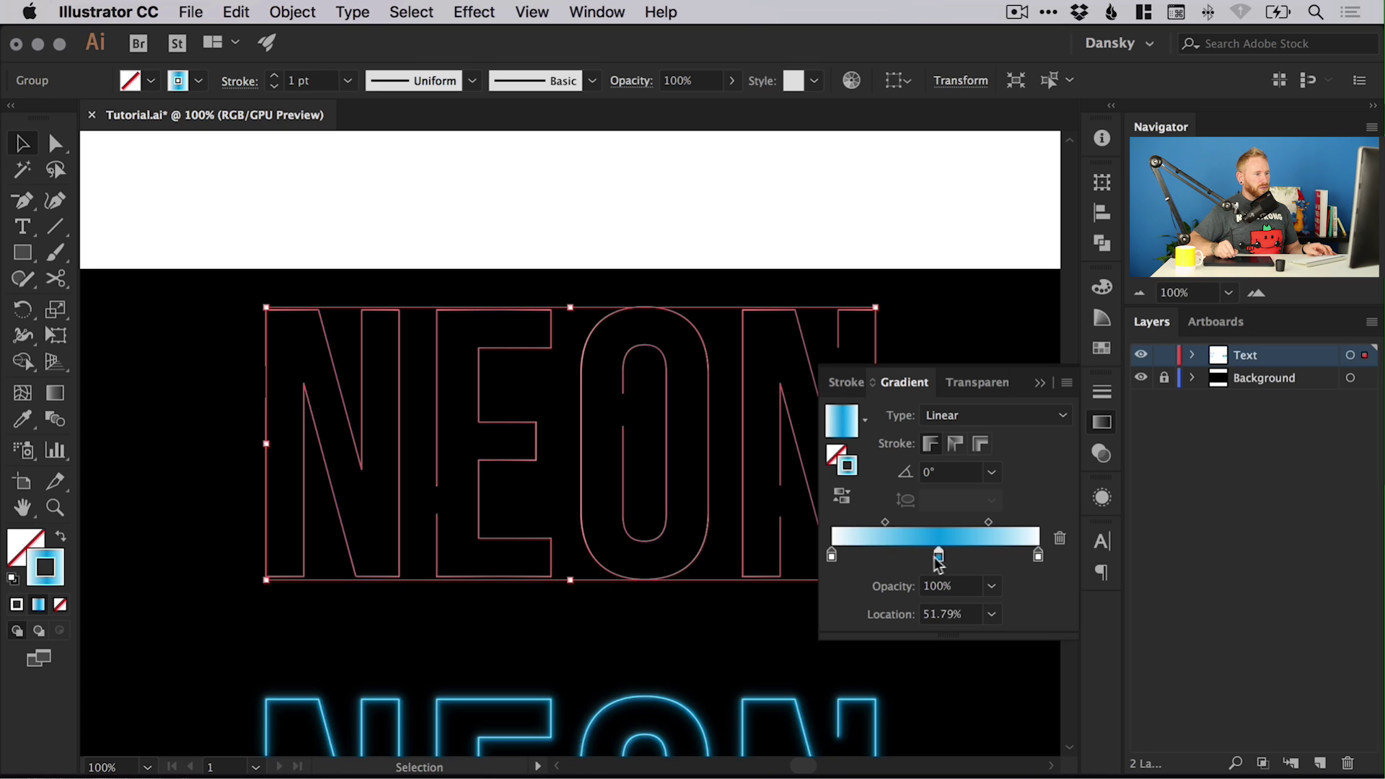
drag(936, 557, 866, 565)
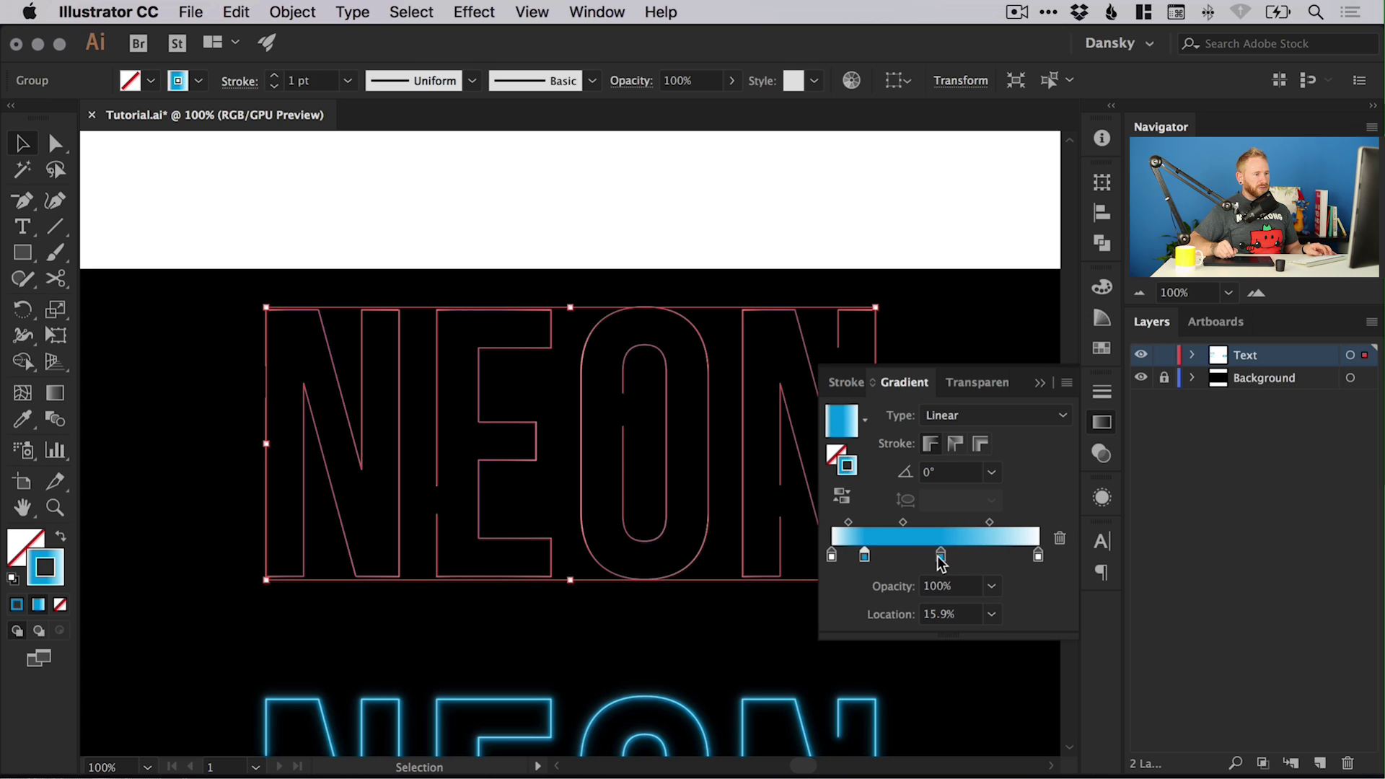
drag(937, 556, 985, 557)
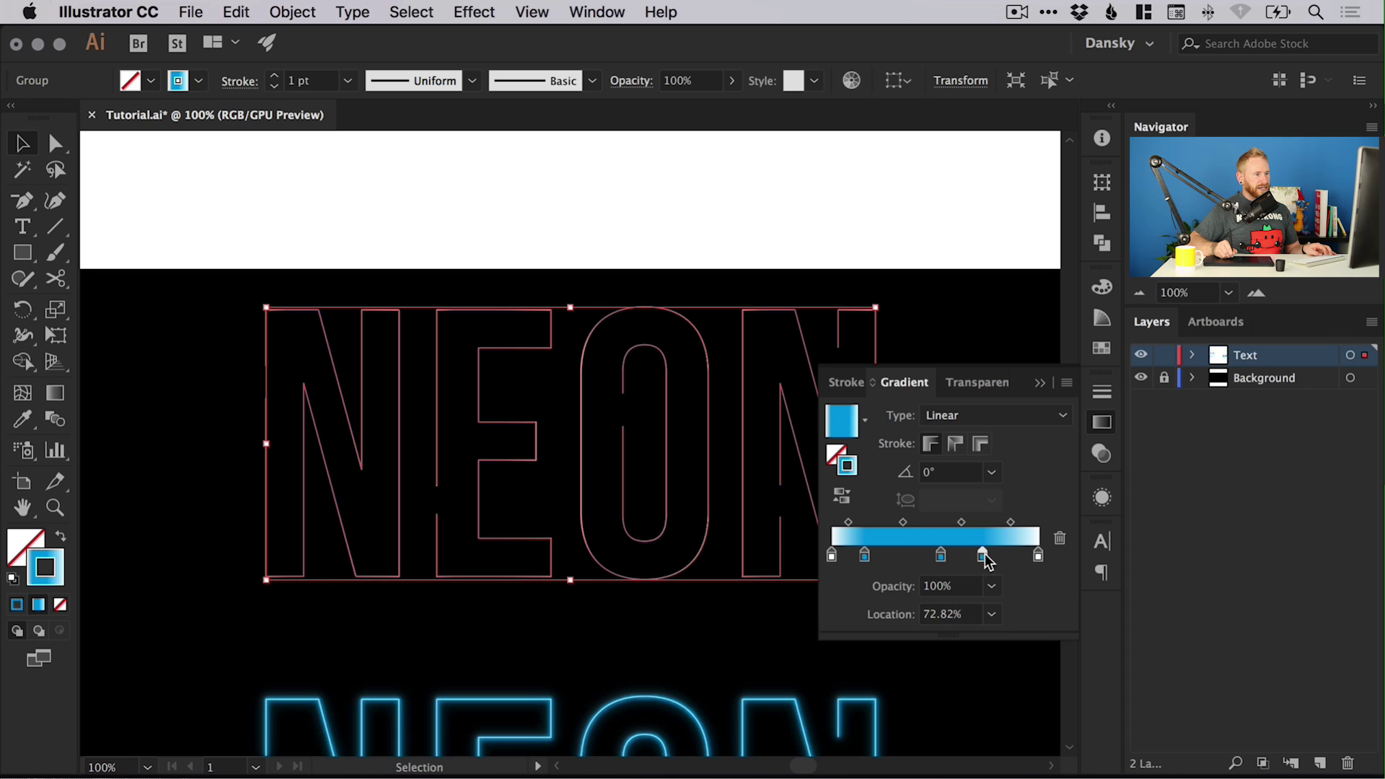
drag(834, 556, 970, 557)
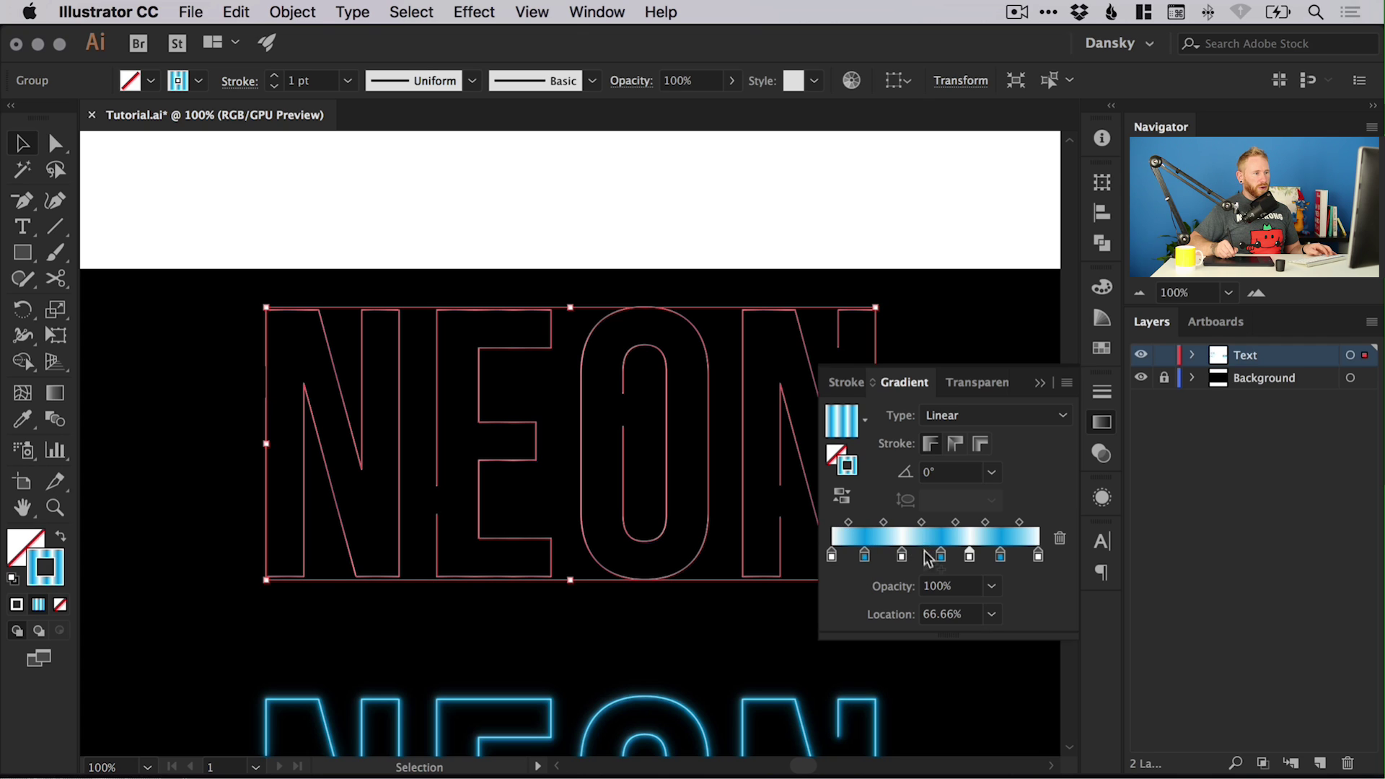
drag(941, 559, 939, 559)
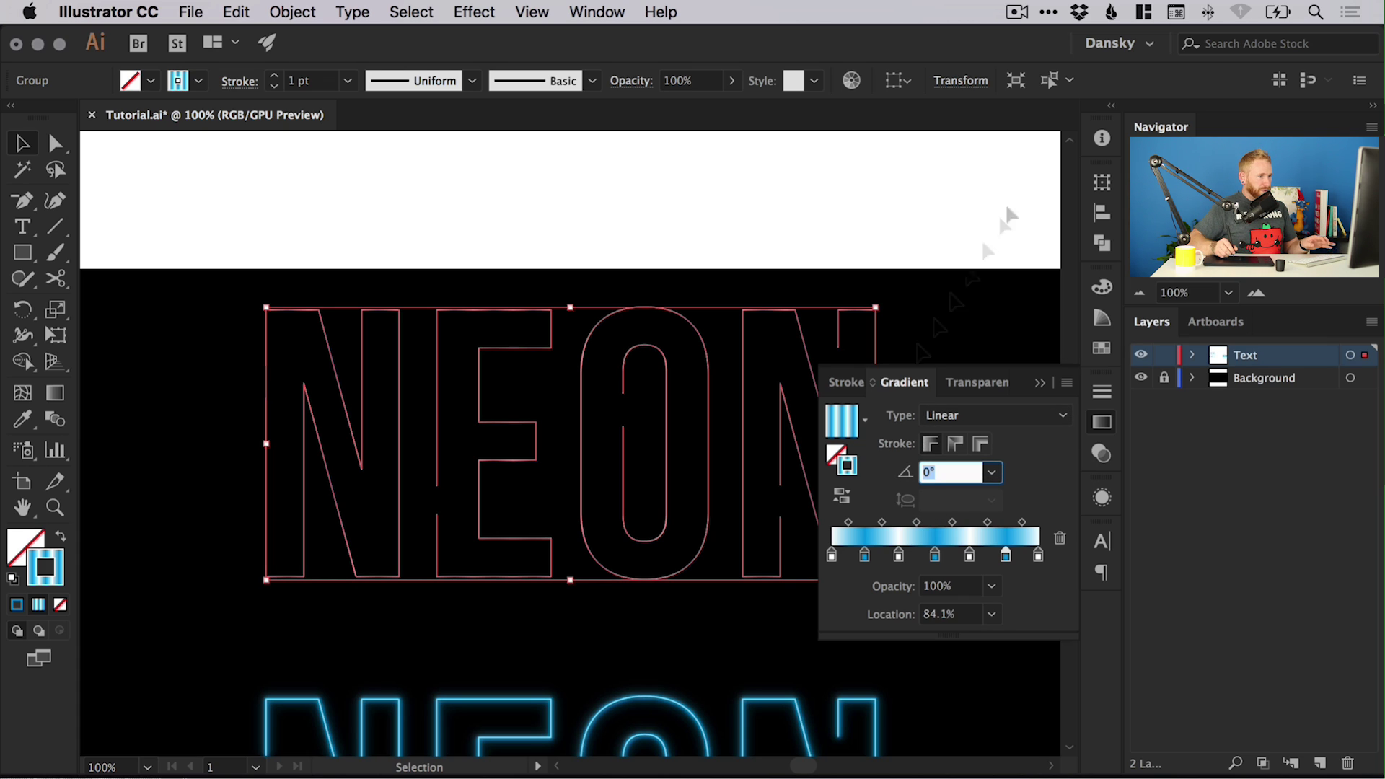
- Set the gradient angle to 45° and close the Gradient panel
text(5)
key(Return)
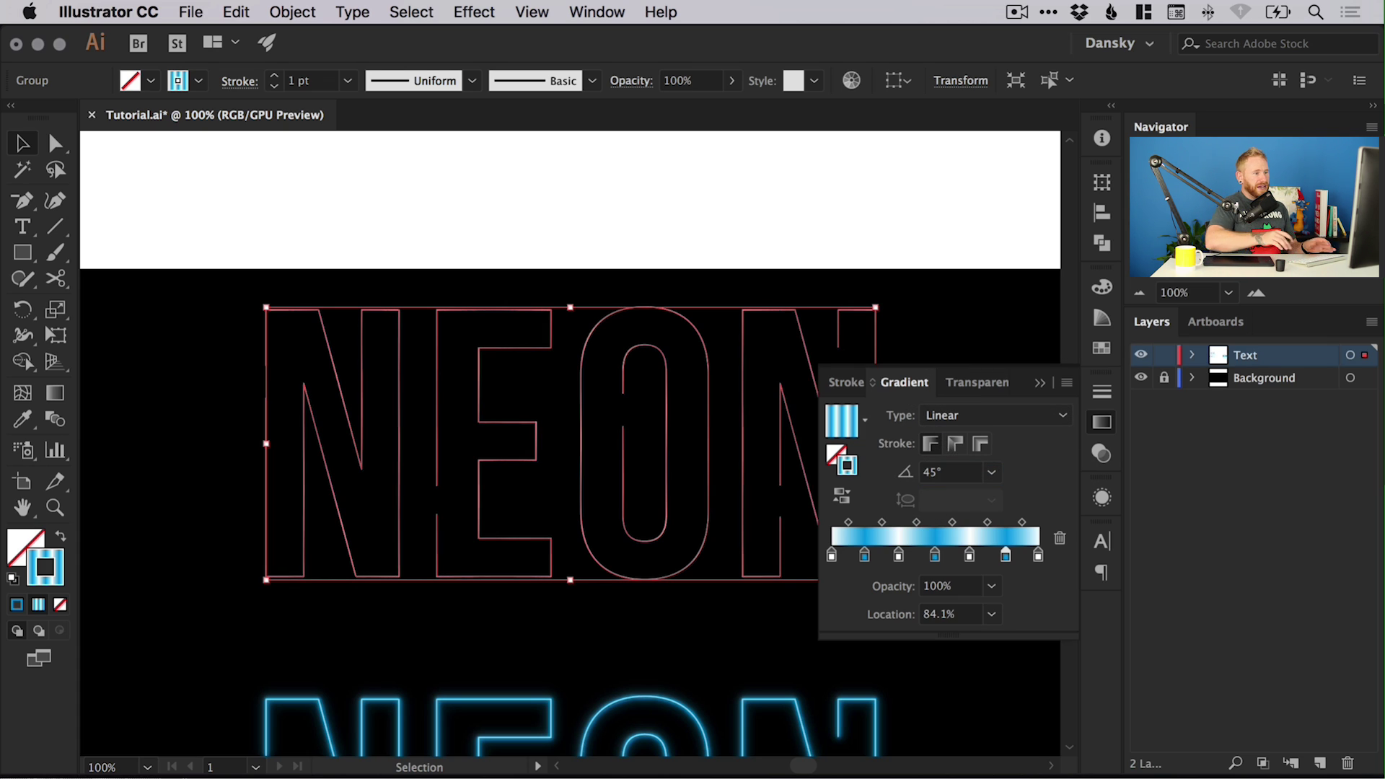
click(933, 473)
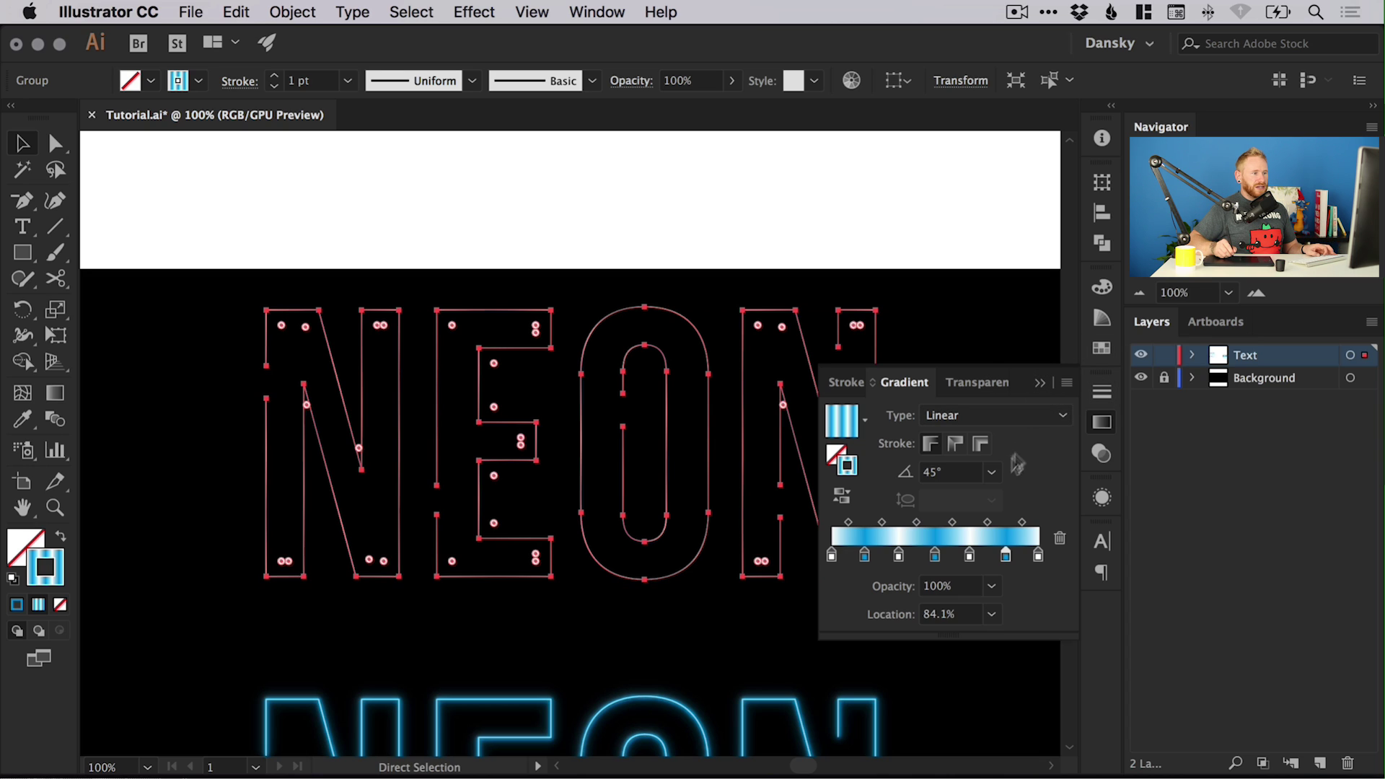
text(0)
key(Return)
click(1102, 425)
- Zoom in to compare the gradient outline with the glowing cyan NEON below
click(834, 194)
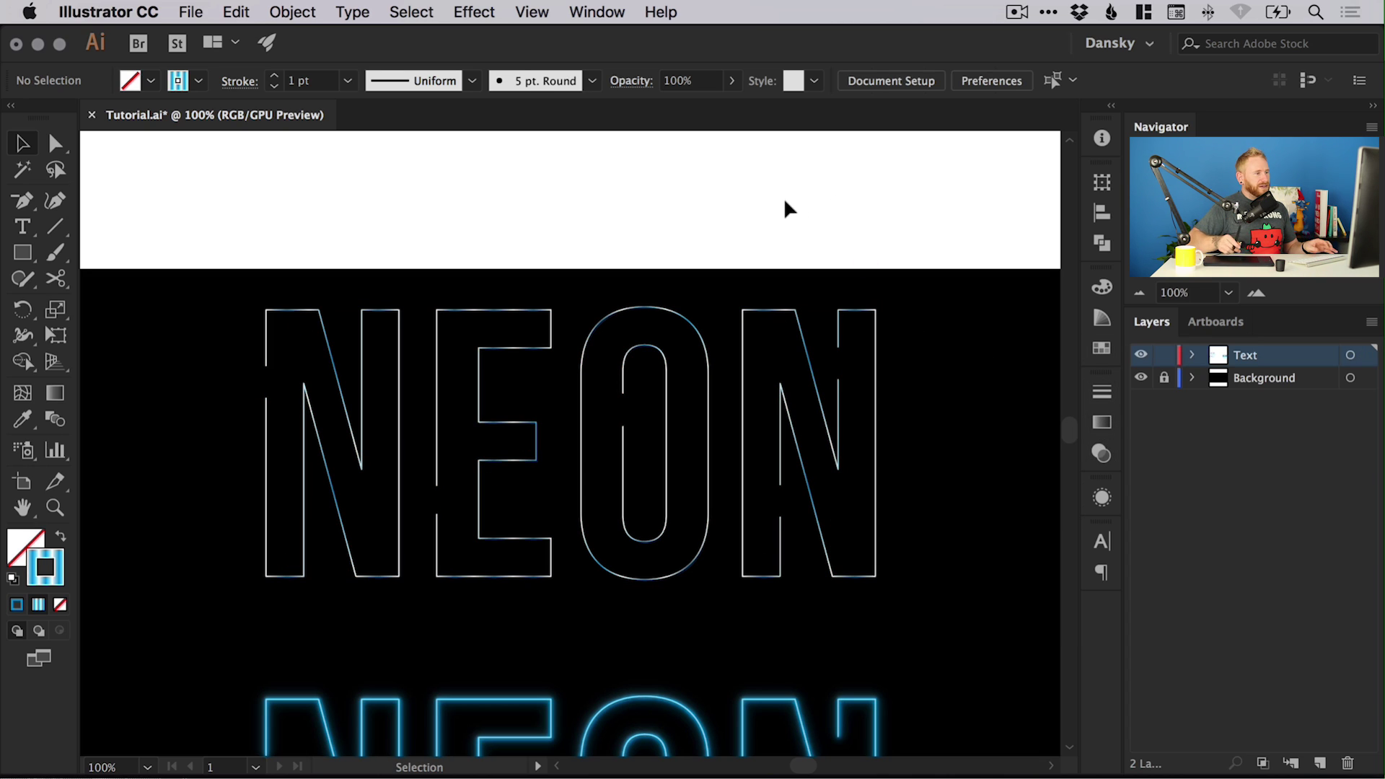
key(z)
drag(846, 599, 868, 526)
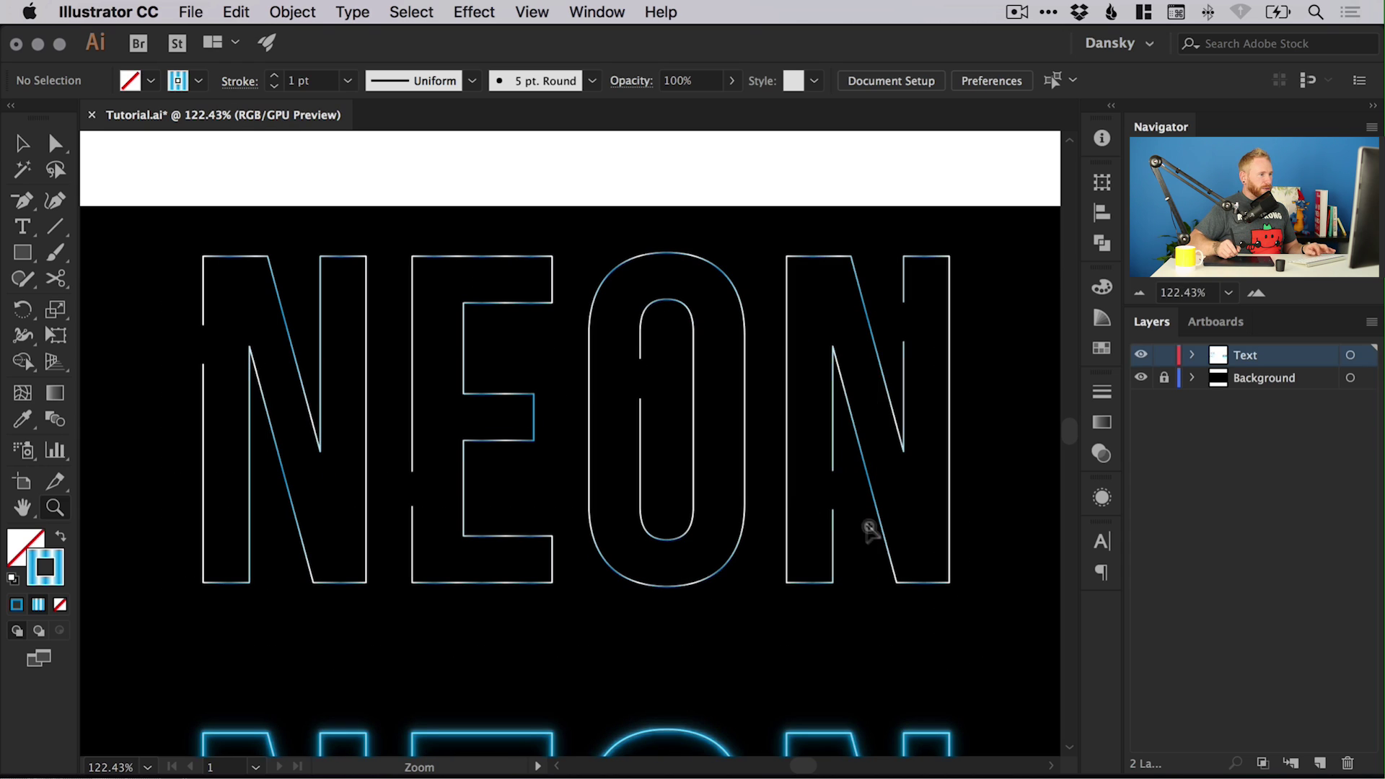
key(v)
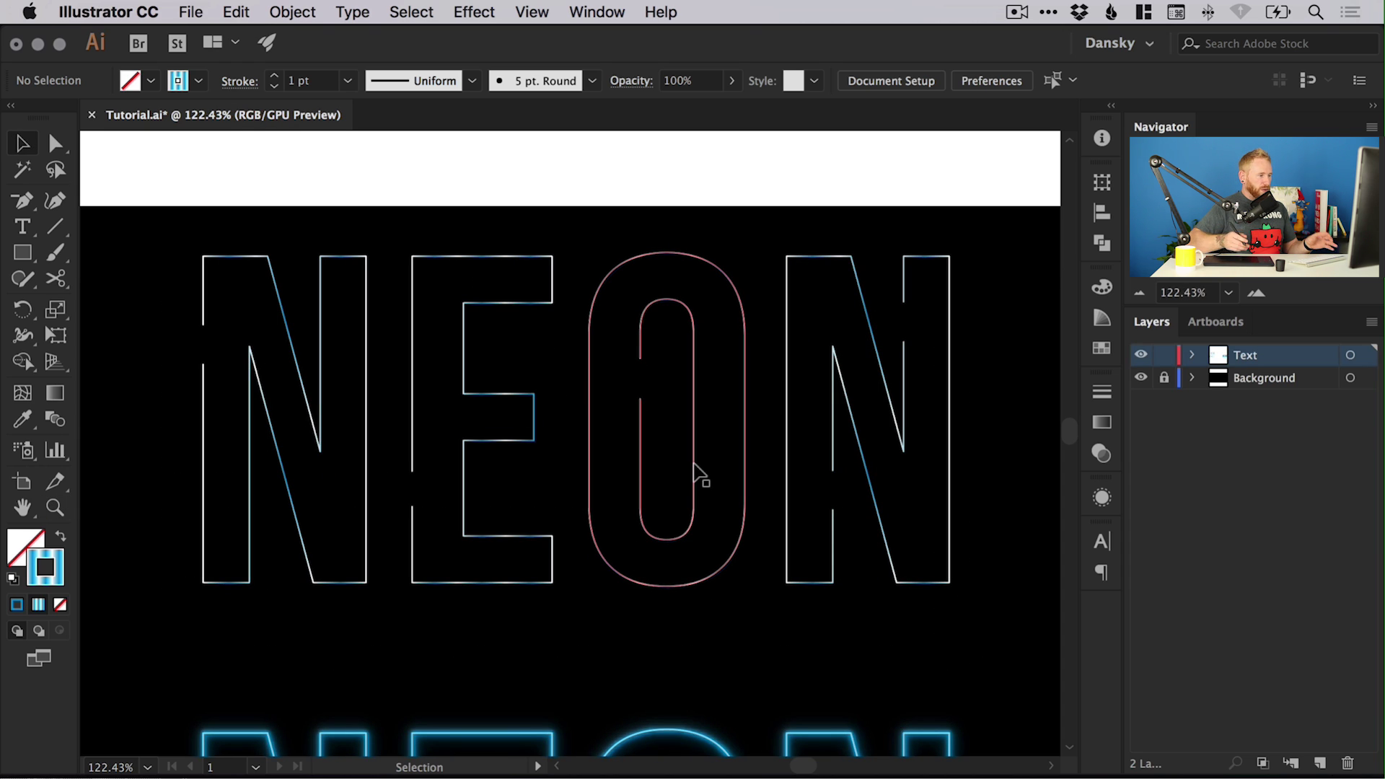
click(594, 470)
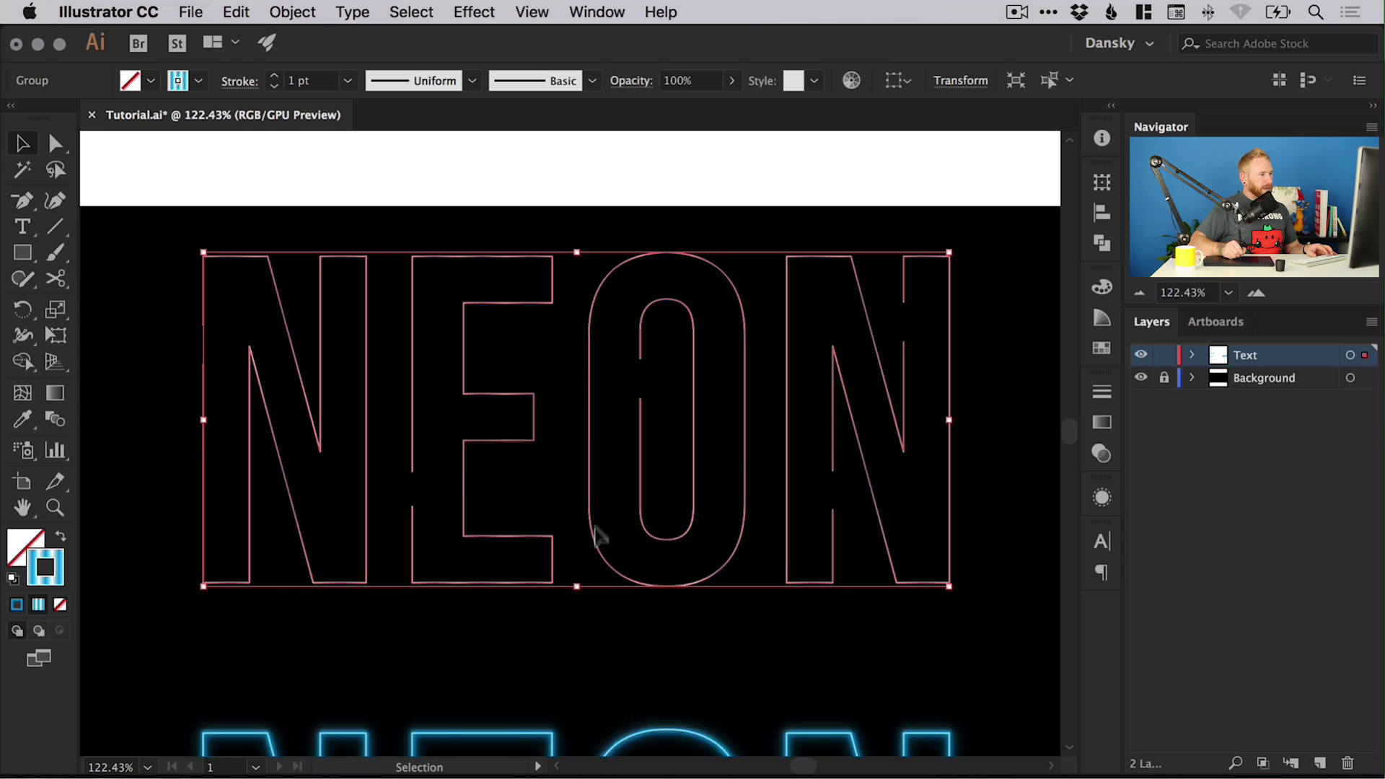
drag(597, 532, 577, 348)
scroll(575, 433, down, 5)
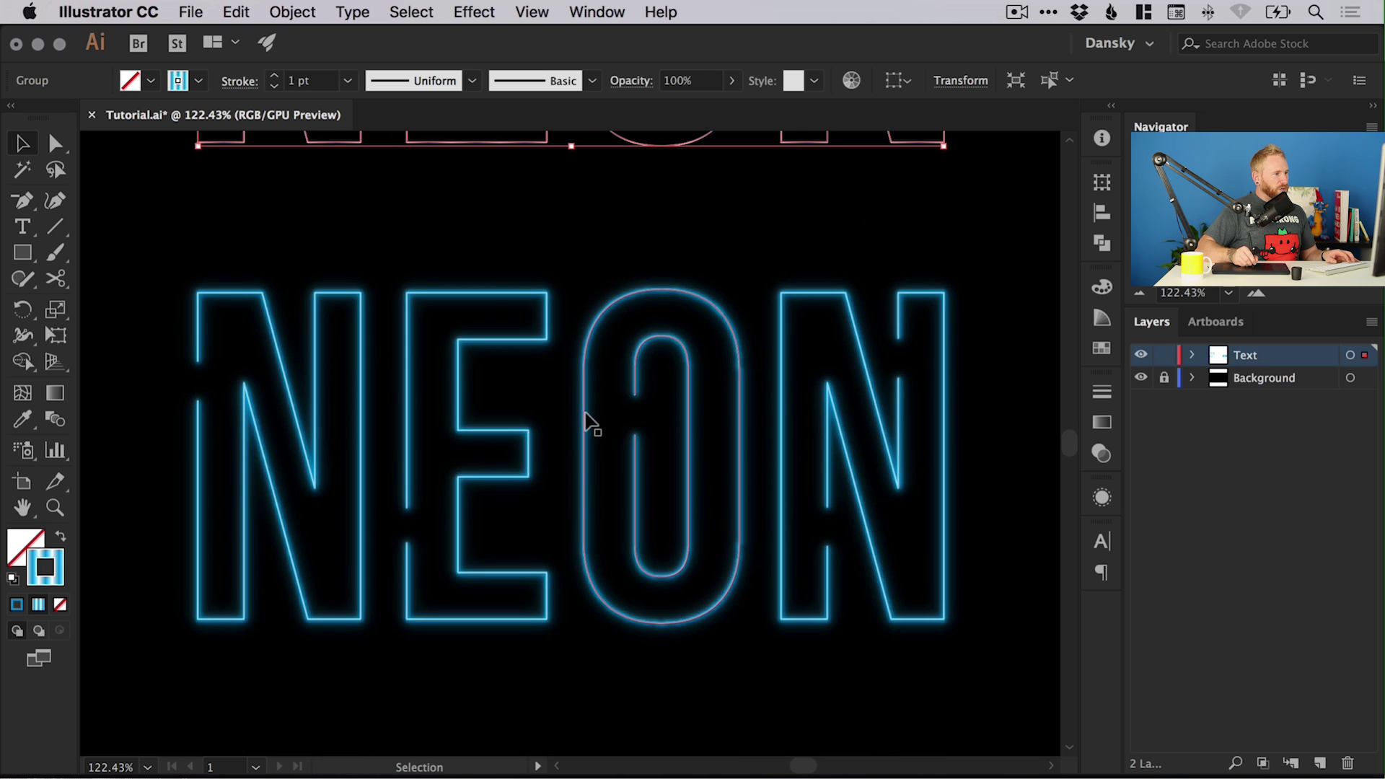
drag(588, 430, 655, 643)
scroll(627, 541, down, 4)
drag(597, 442, 707, 586)
- Delete the extra outlined NEON copy and return the view to 100%
click(639, 530)
click(614, 583)
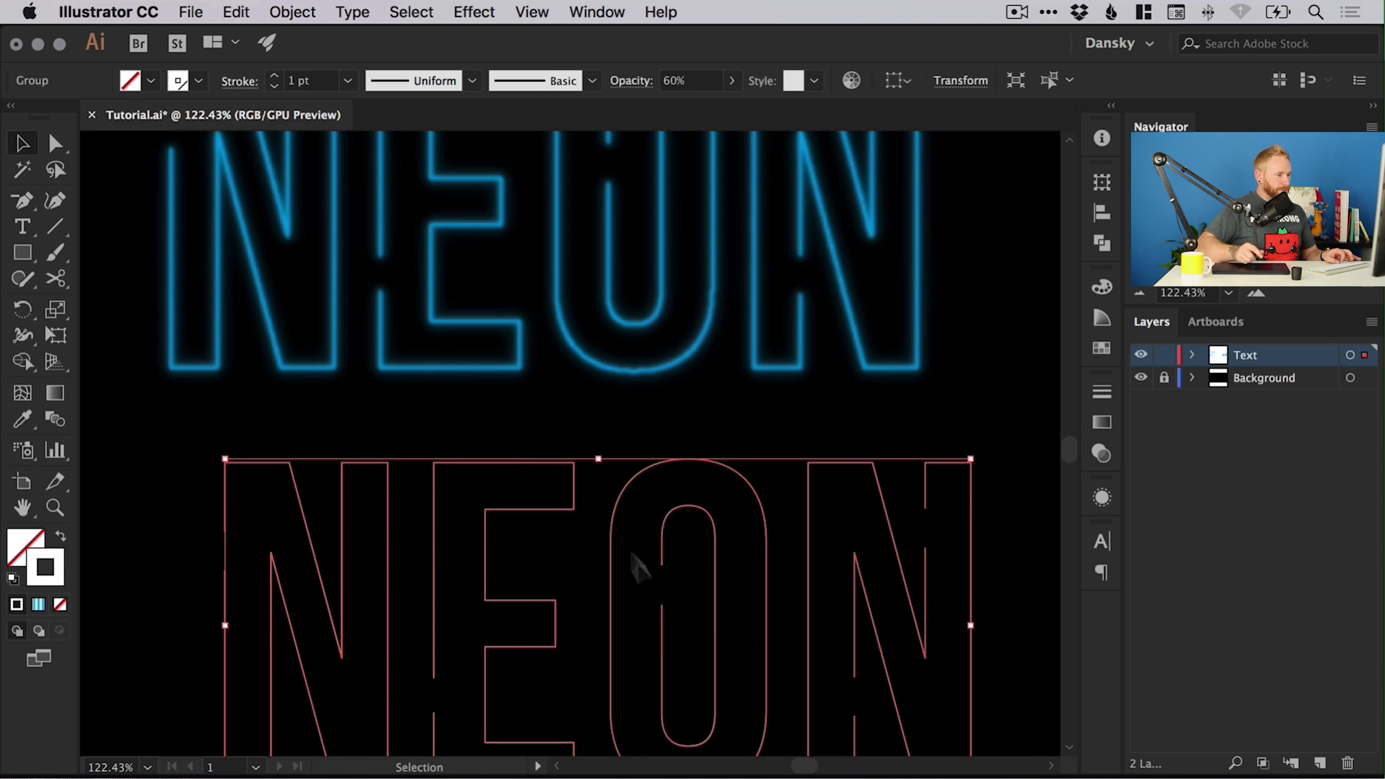
key(ctrl+1)
key(Delete)
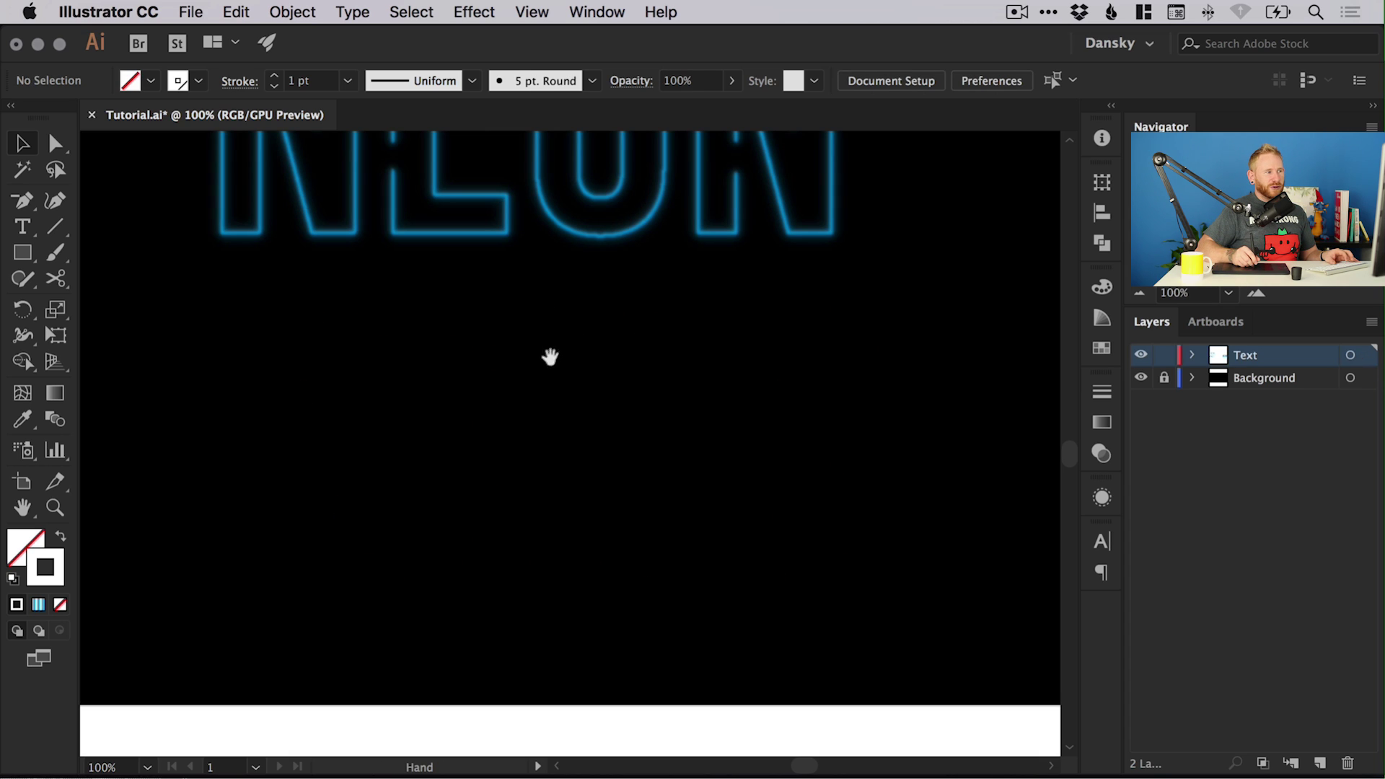
- Nudge the gradient-outlined NEON down onto the glowing NEON and inspect the result
drag(550, 356, 587, 628)
click(632, 314)
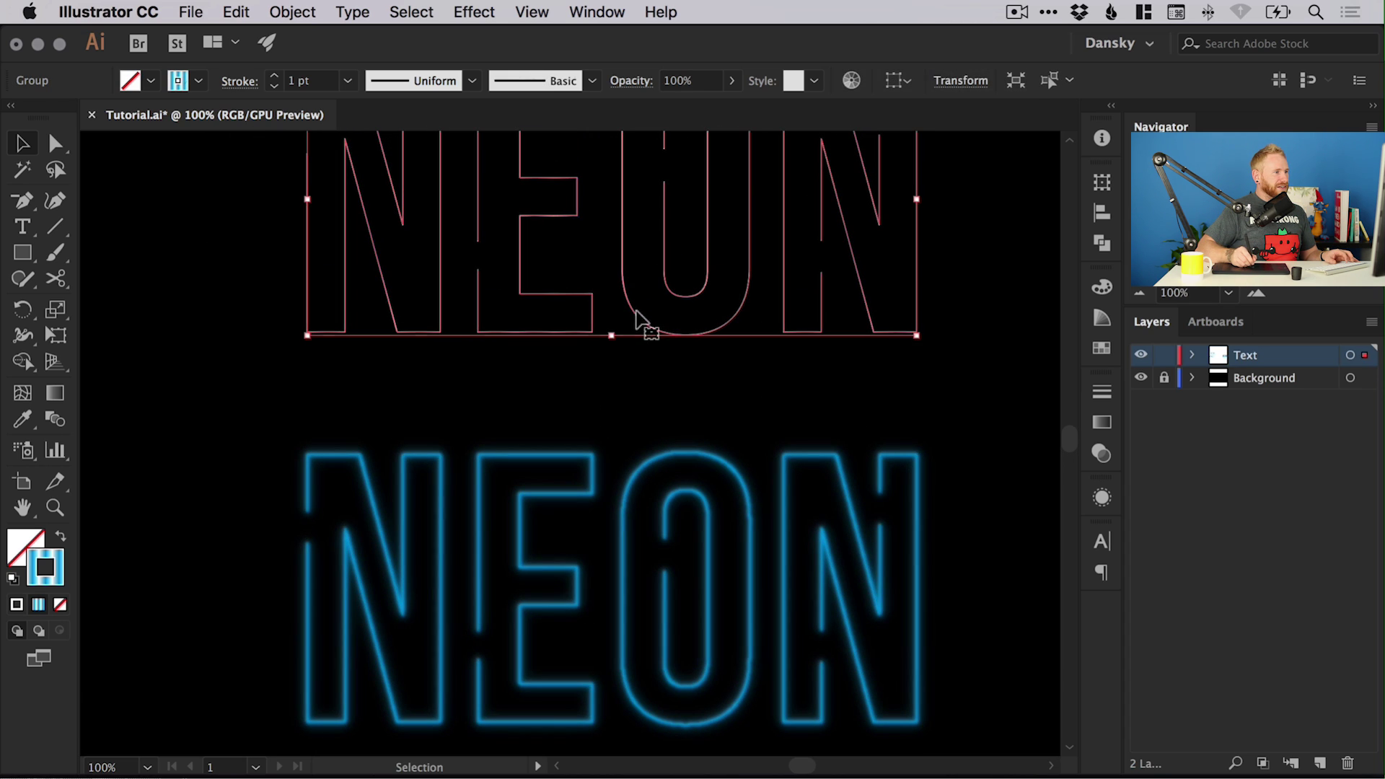
key(shift+Down)
key(shift+Down)
key(shift+Down)
key(shift+Down)
key(shift+Down)
key(shift+Down)
key(shift+Down)
key(shift+Down)
key(shift+Down)
key(shift+Down)
key(shift+Down)
key(shift+Down)
key(shift+Down)
key(shift+Down)
key(shift+Down)
key(shift+Down)
key(shift+Down)
key(shift+Down)
key(shift+Down)
key(shift+Down)
click(662, 349)
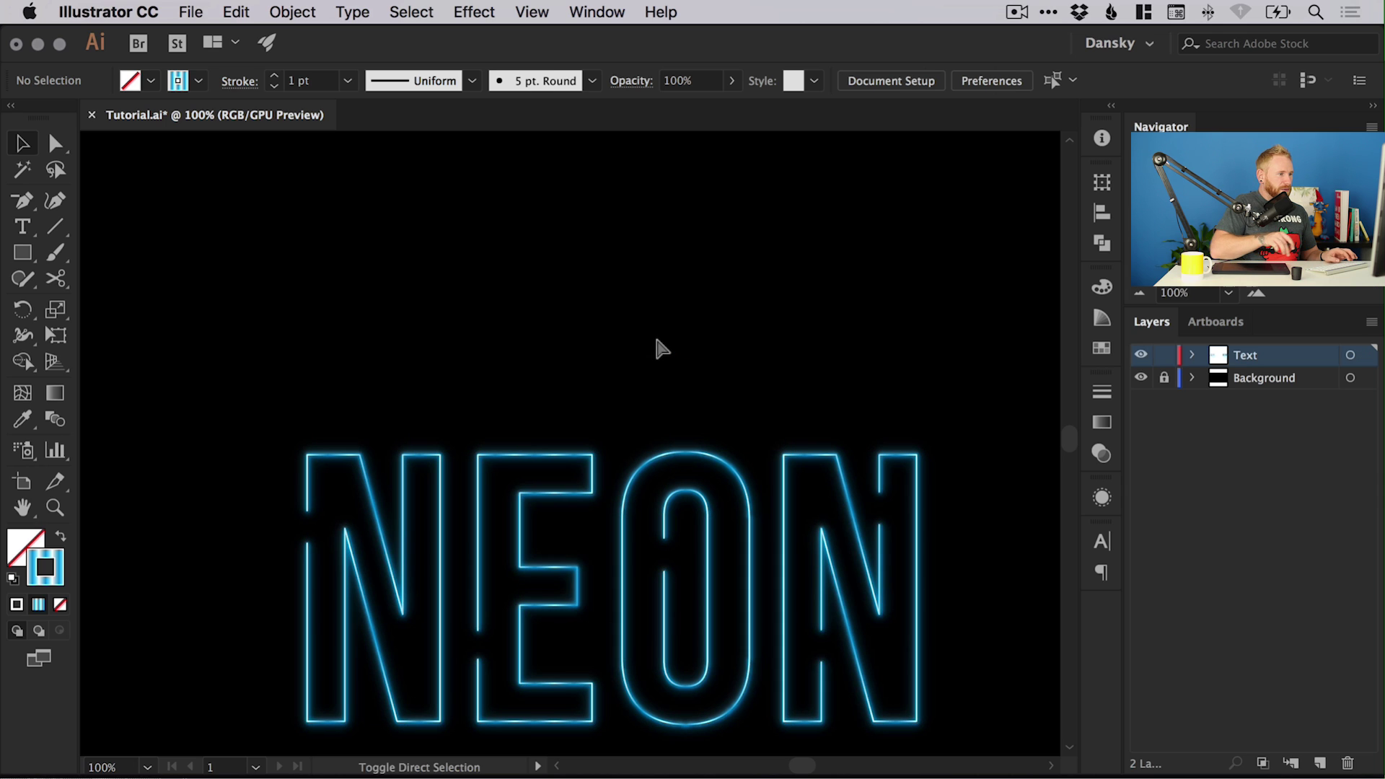
super+click(653, 433)
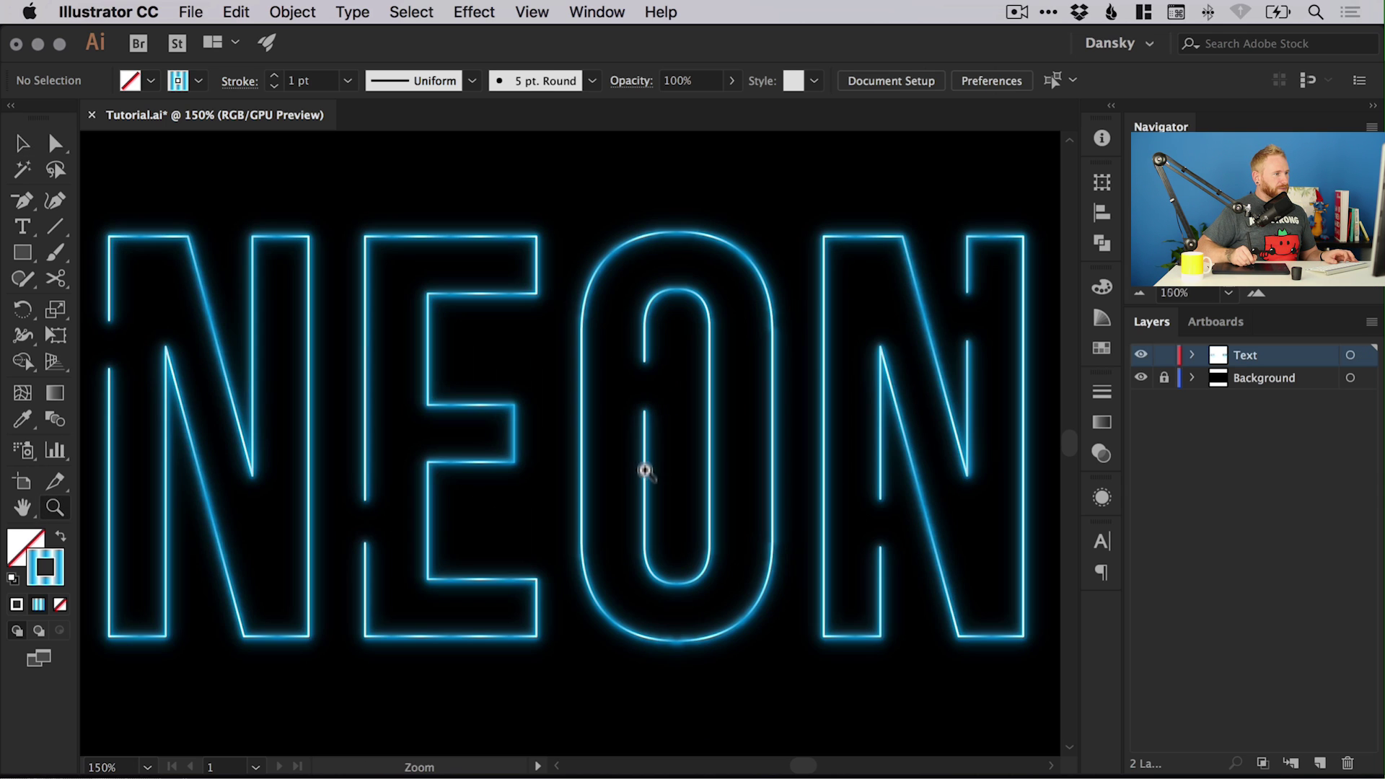
scroll(545, 489, left, 2)
key(v)
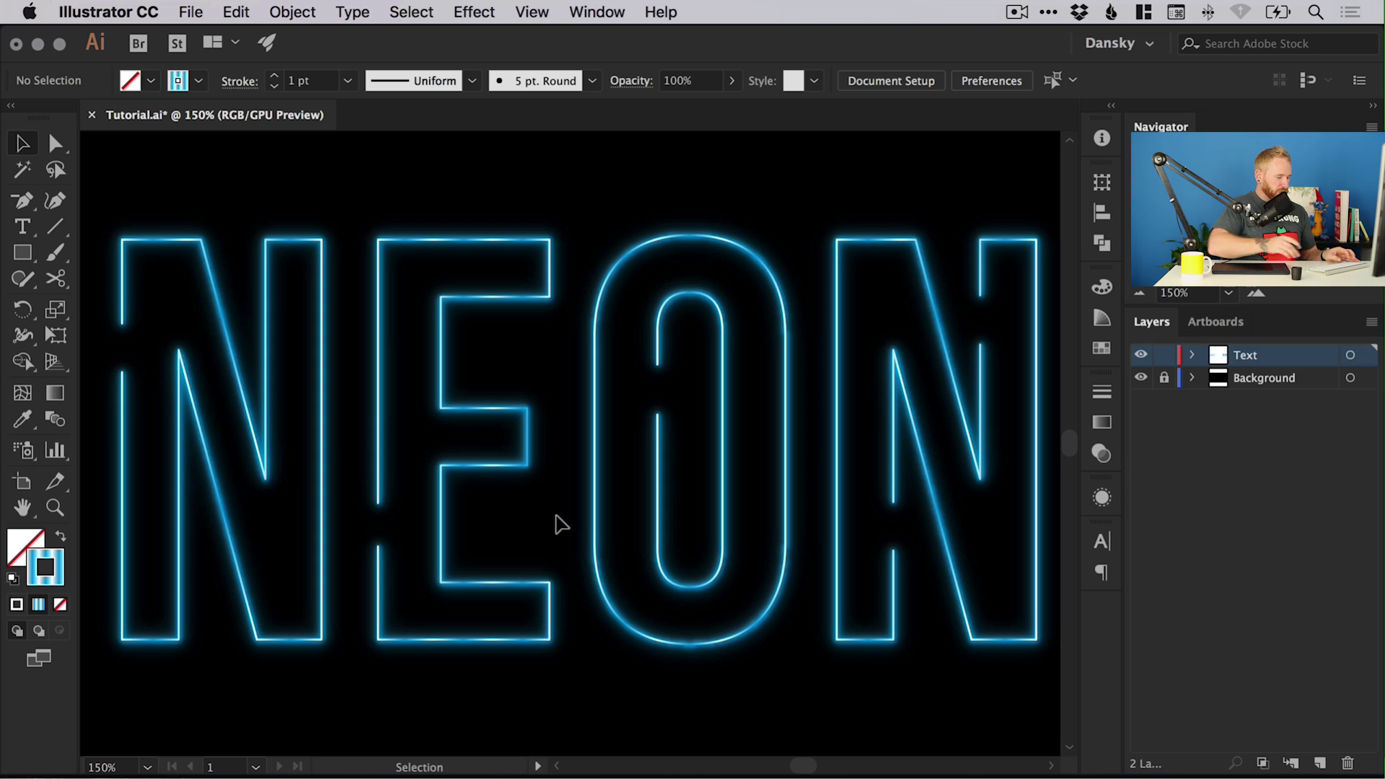
key(super+minus)
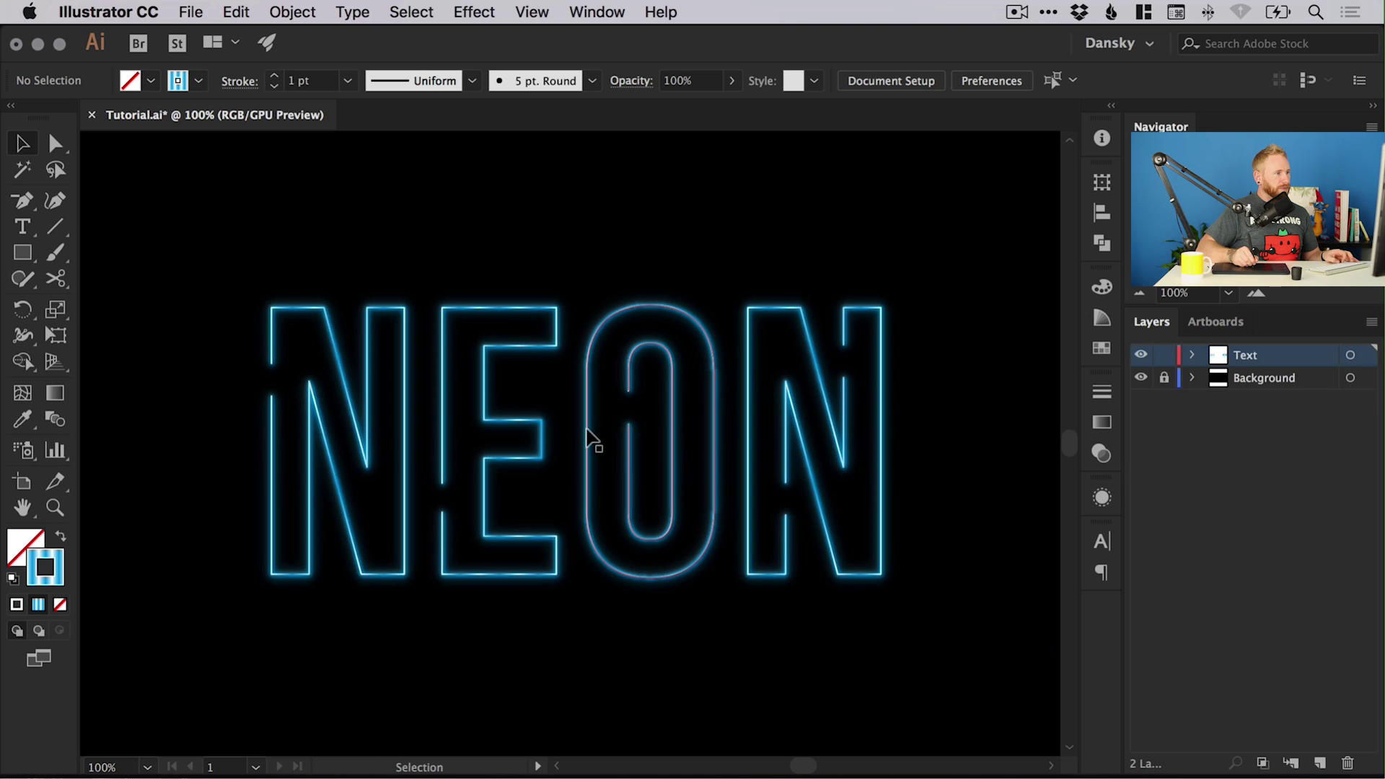
- Move the gradient outline up off the glowing NEON copy
click(585, 438)
key(shift+Up)
key(shift+Up)
key(shift+Up)
key(shift+Up)
key(shift+Up)
key(shift+Up)
key(shift+Up)
key(shift+Up)
key(shift+Up)
key(shift+Up)
key(shift+Up)
key(shift+Up)
key(shift+Up)
key(shift+Up)
key(shift+Up)
key(shift+Up)
key(shift+Up)
key(shift+Up)
key(shift+Up)
key(shift+Up)
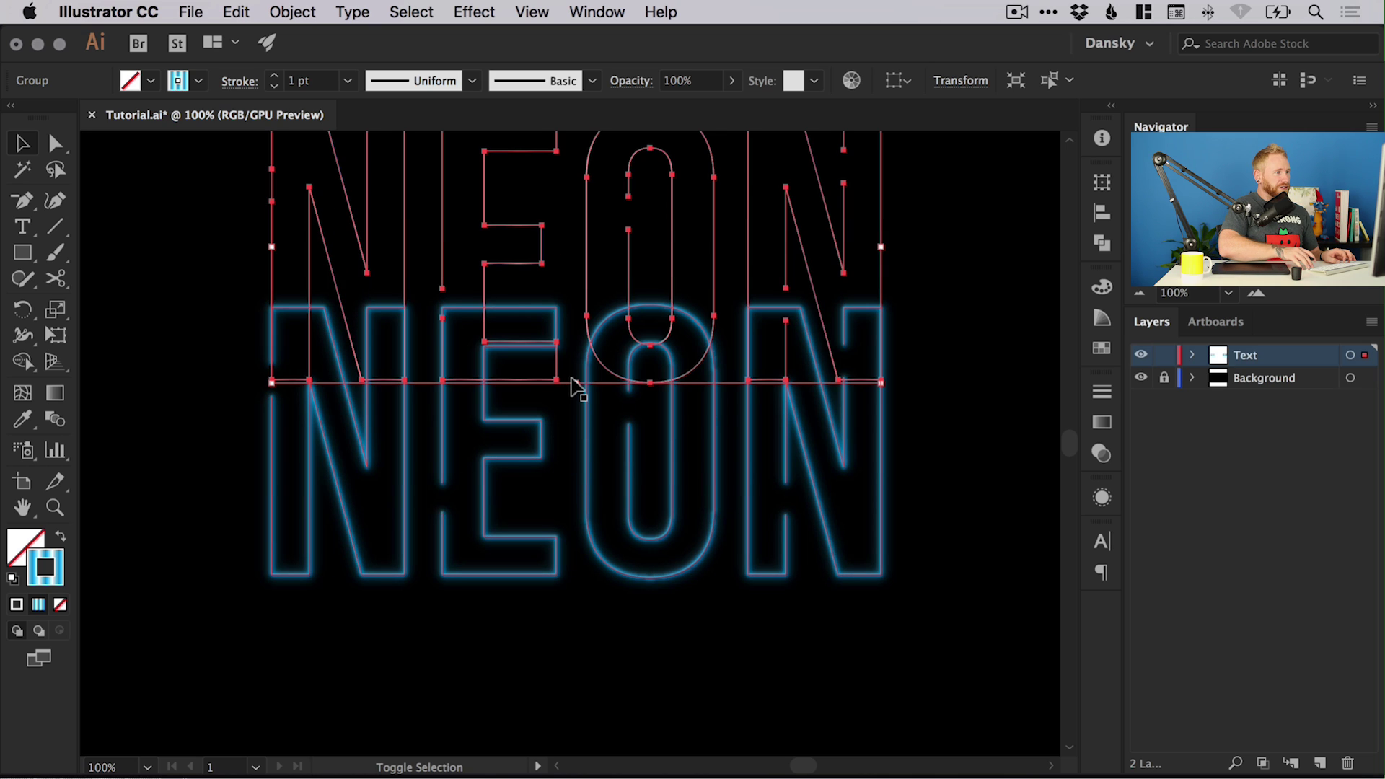
click(573, 387)
scroll(717, 458, up, 3)
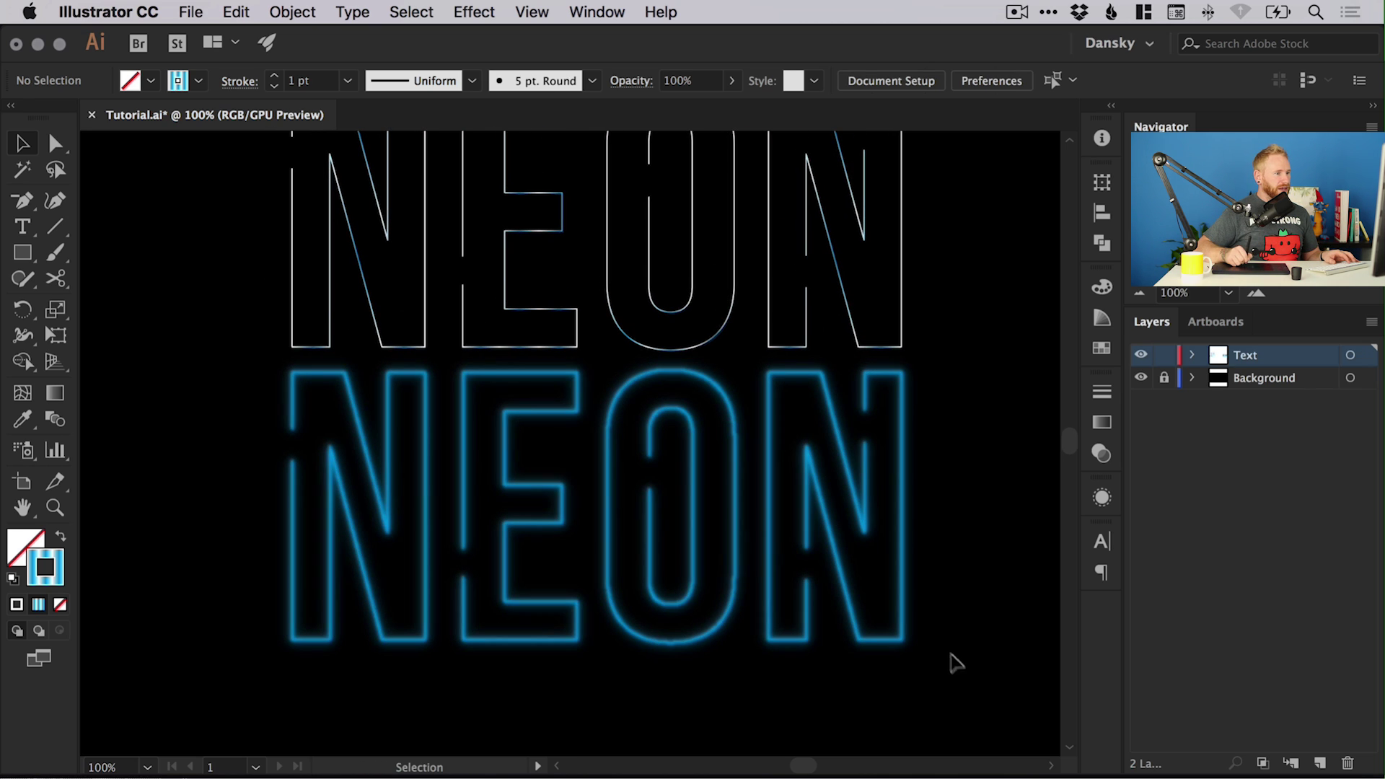
- Set the glowing cyan NEON group's stroke weight to 4 pt
drag(754, 613, 273, 498)
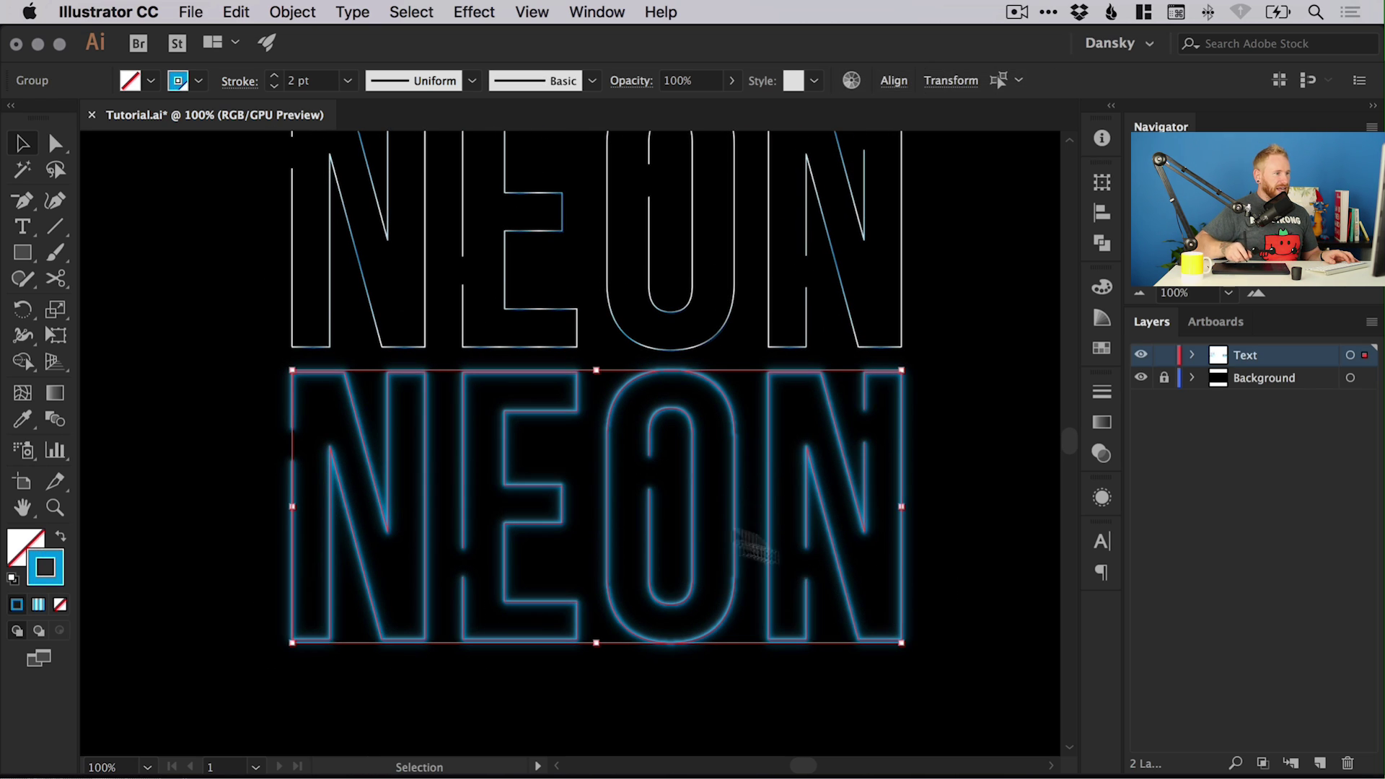
click(1103, 393)
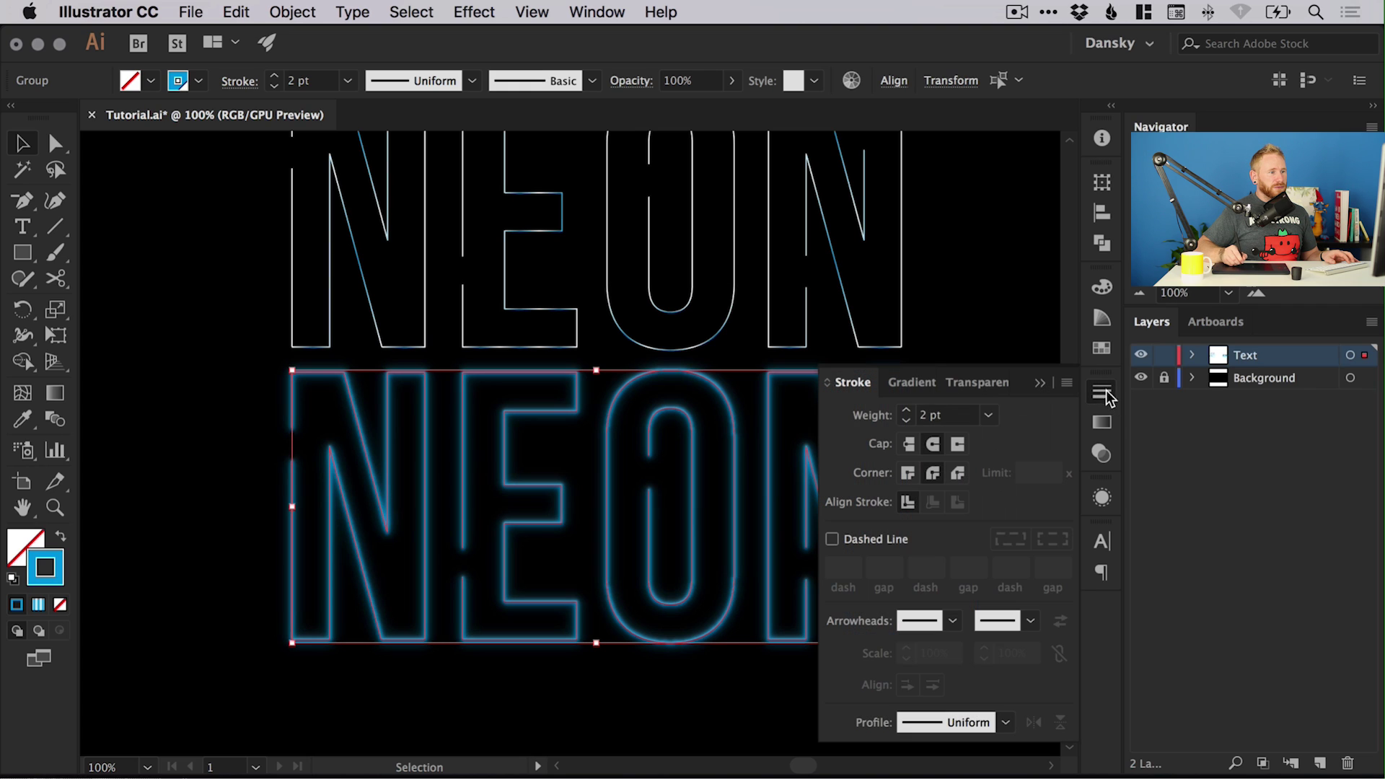
click(907, 410)
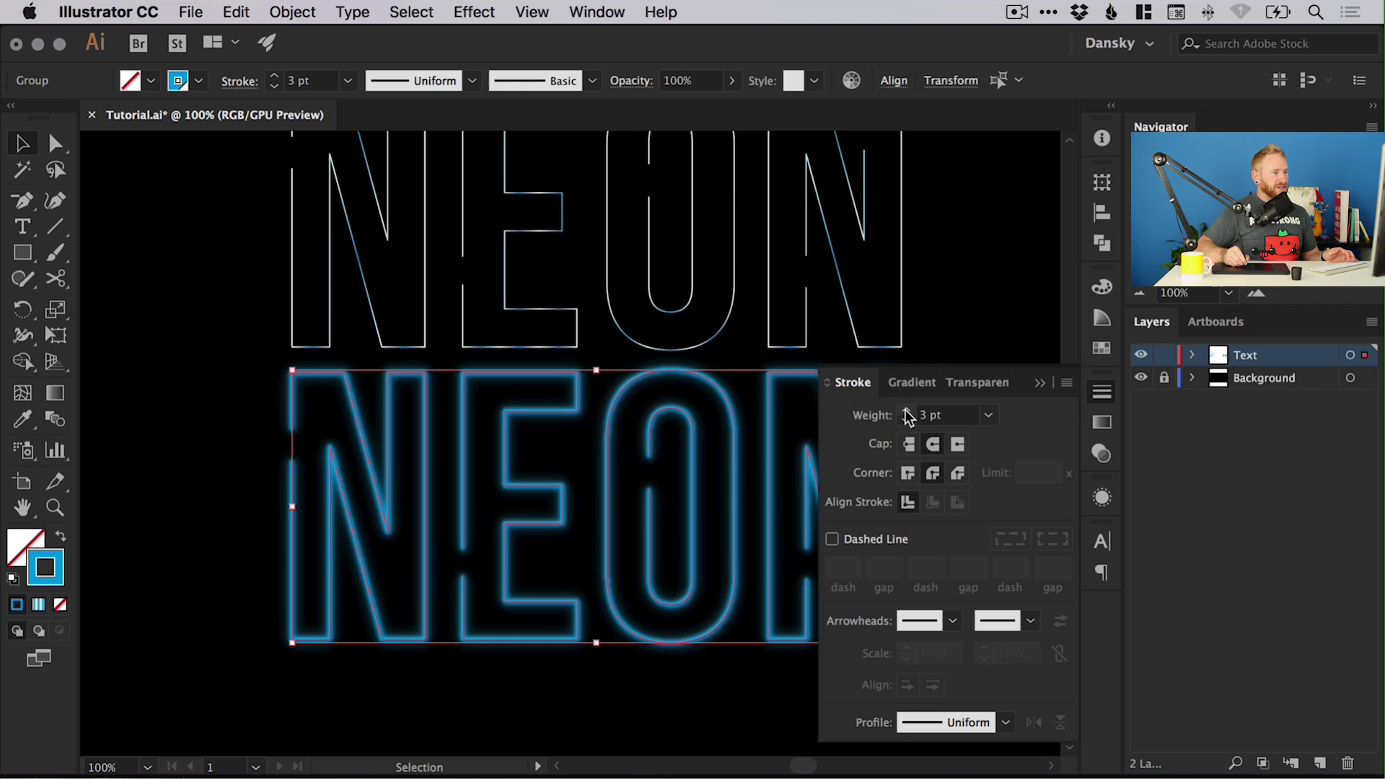
click(907, 410)
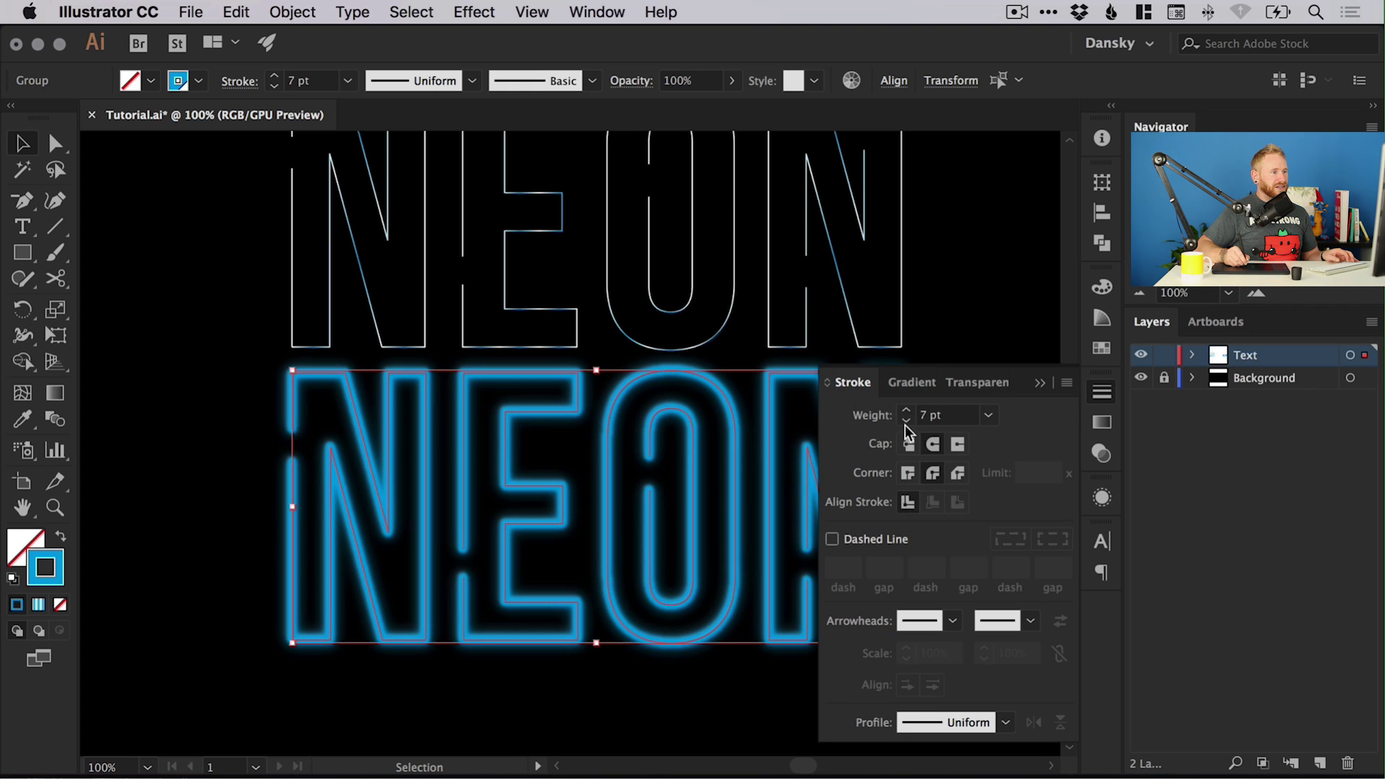
click(907, 420)
click(907, 421)
click(907, 420)
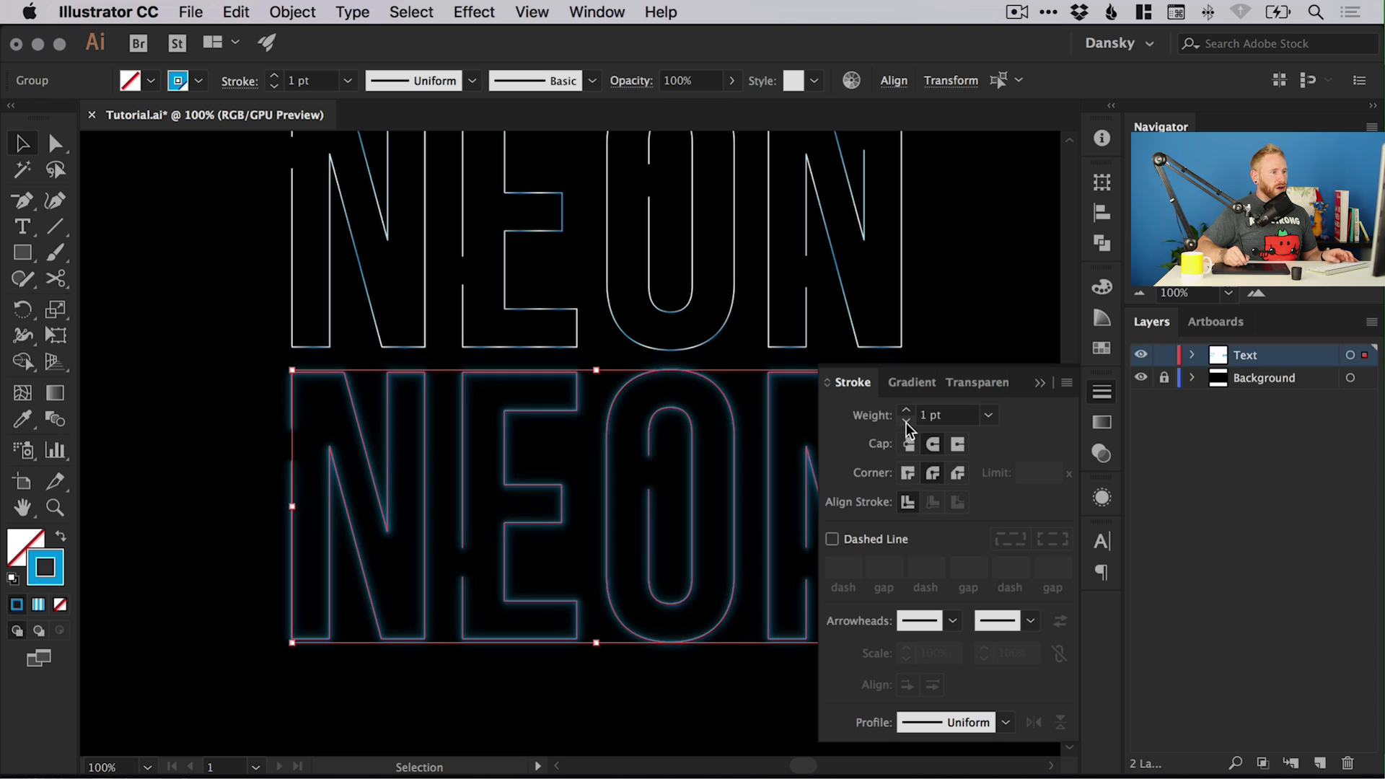
click(907, 410)
click(907, 410)
click(907, 410)
click(1101, 392)
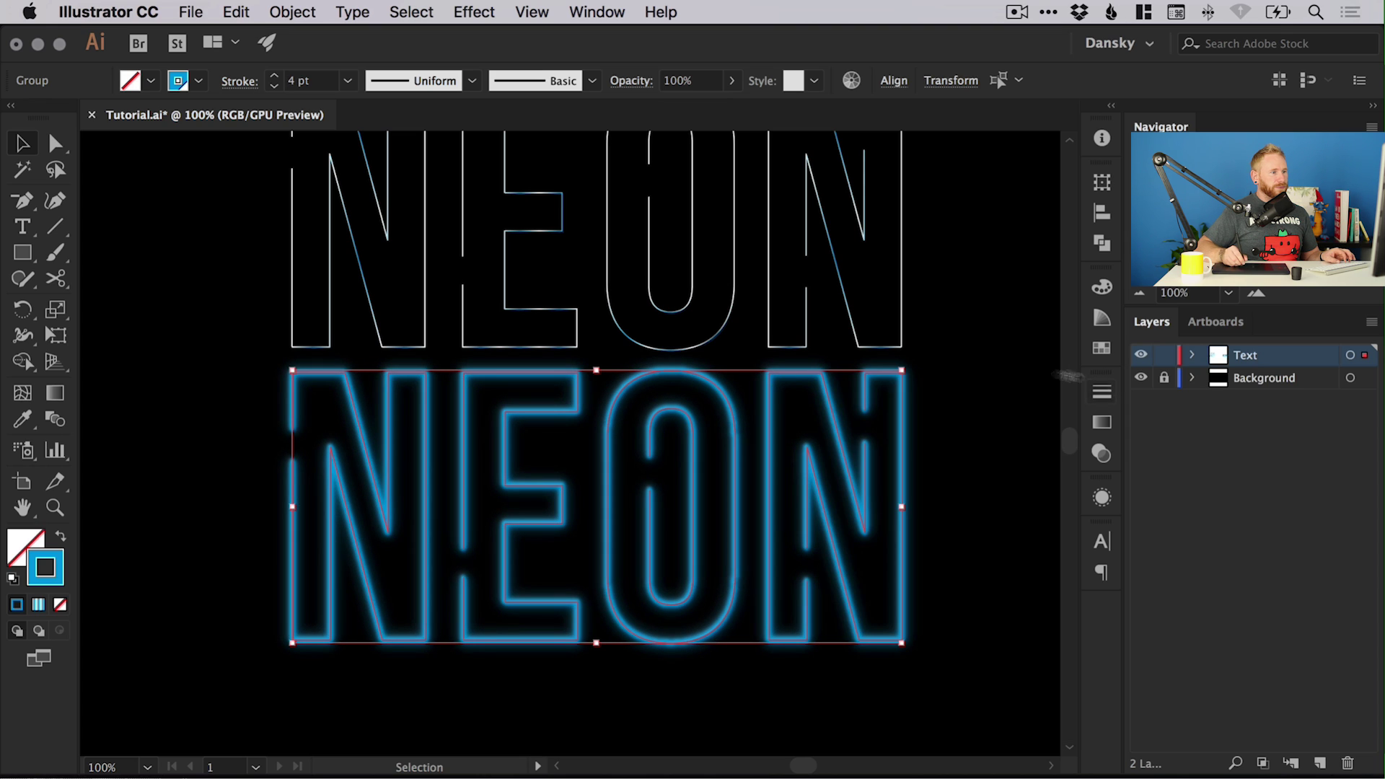
click(981, 316)
- Review the glowing NEON's 2-pixel Gaussian Blur in Appearance without changing it
drag(775, 483, 707, 600)
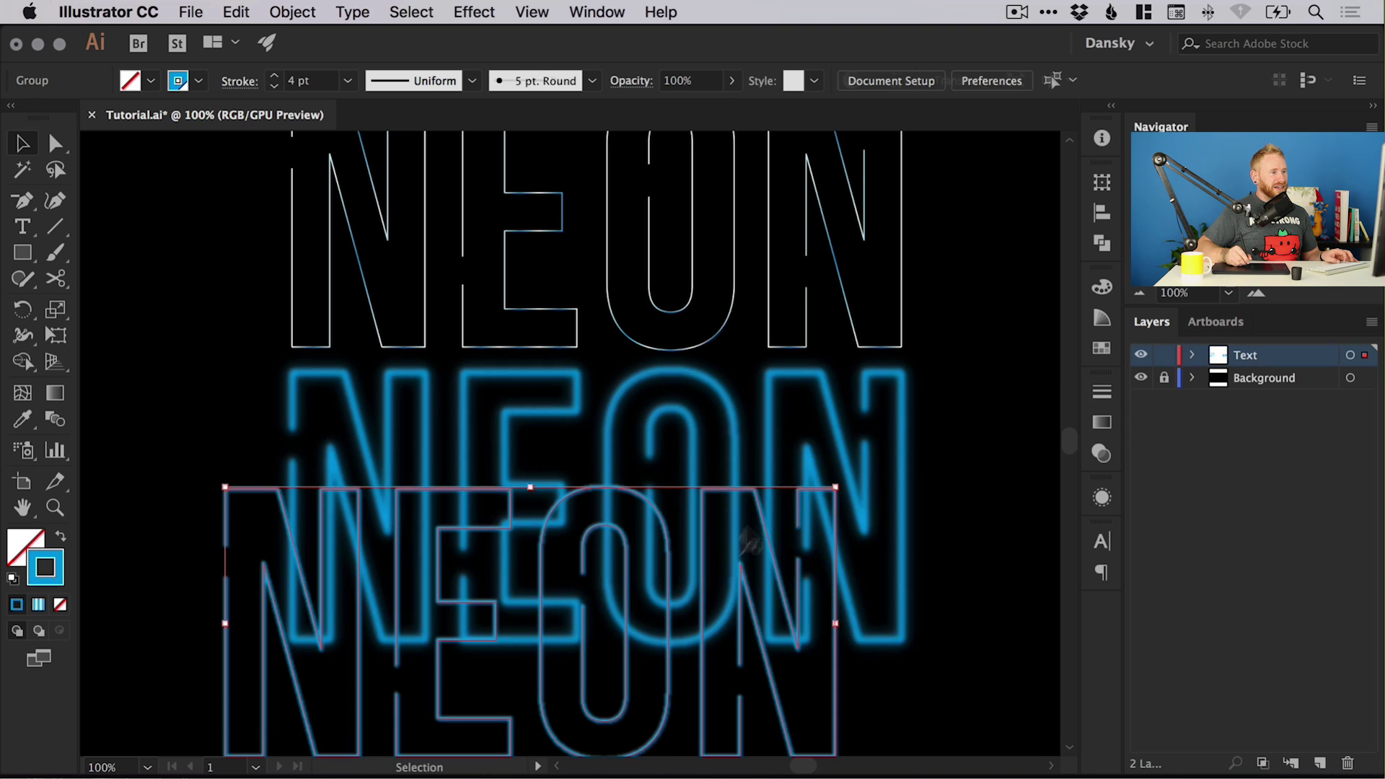
click(780, 447)
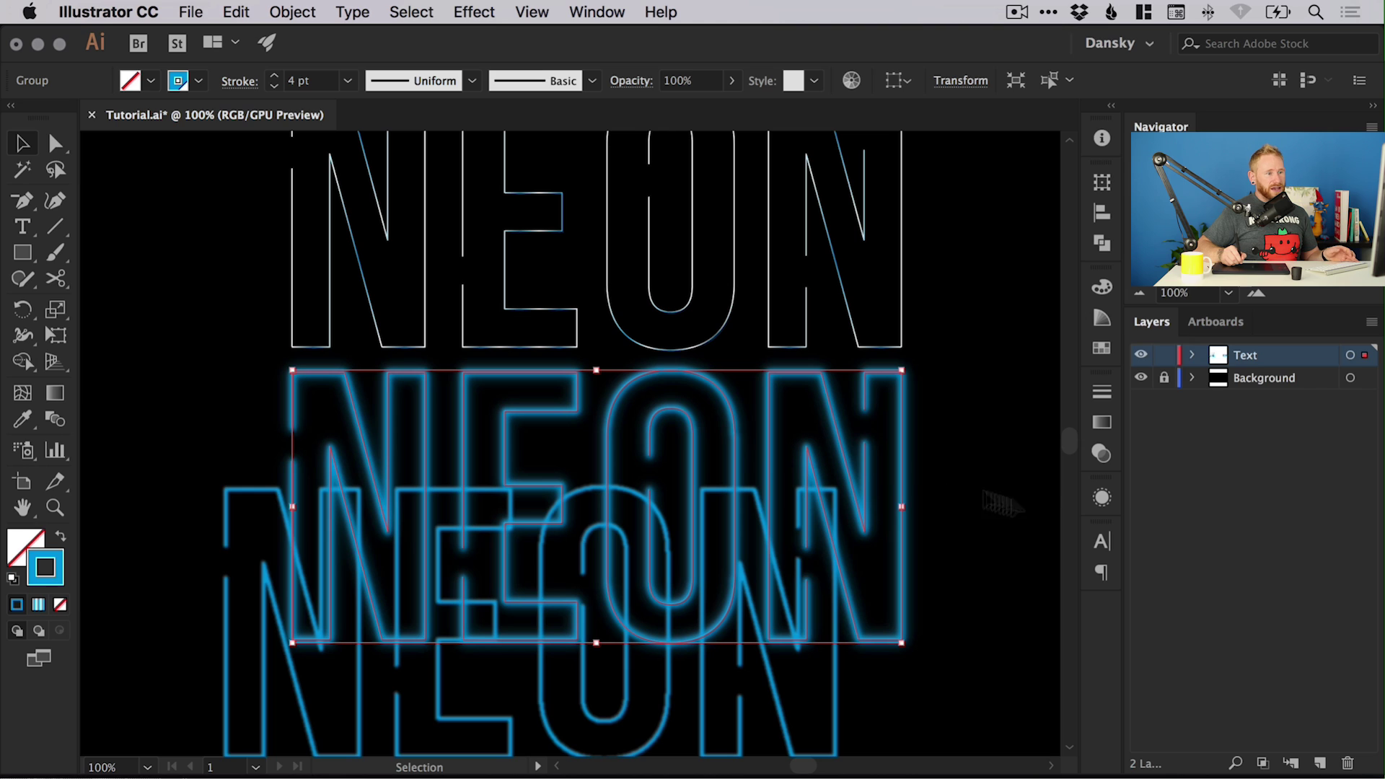
click(1102, 500)
click(936, 577)
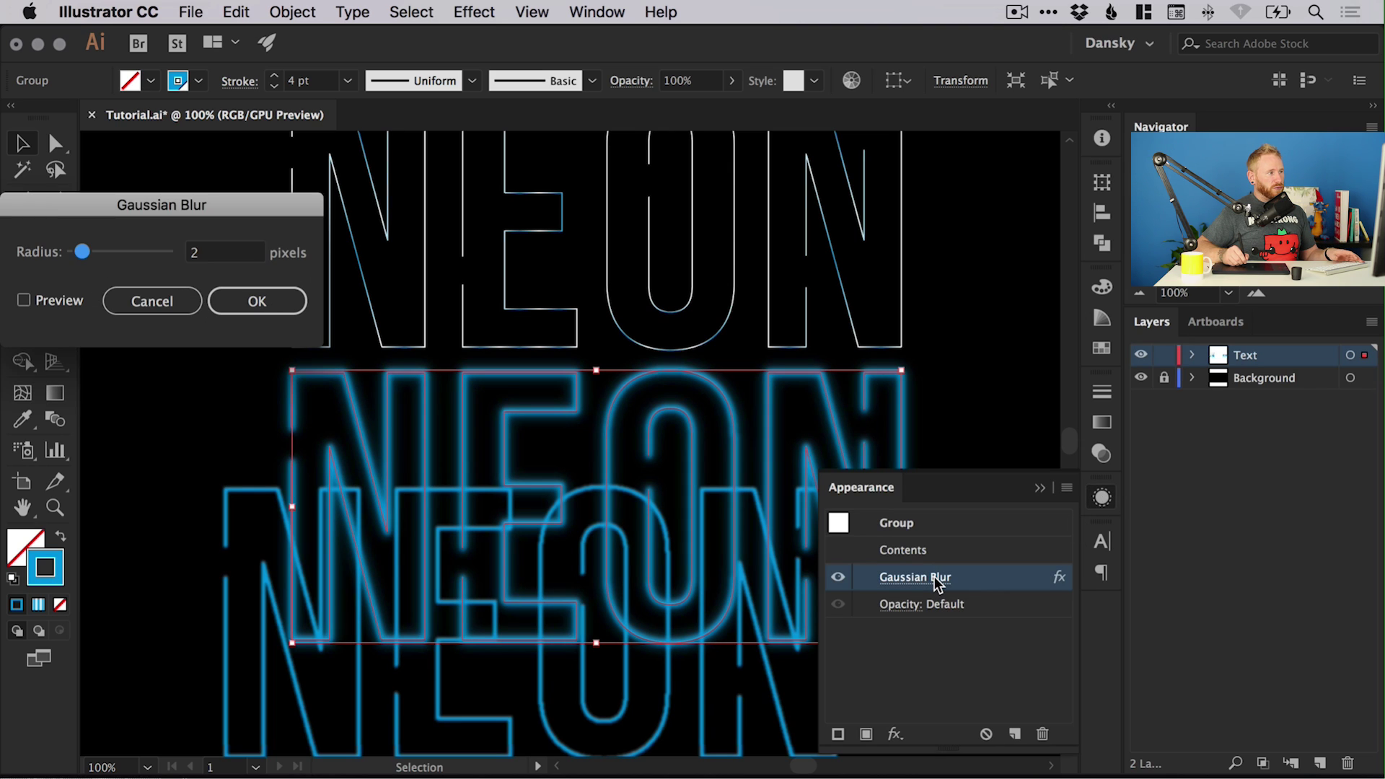
key(Escape)
- Undo the stray offset copy of NEON and deselect everything
click(1101, 498)
key(a)
key(ctrl+z)
key(v)
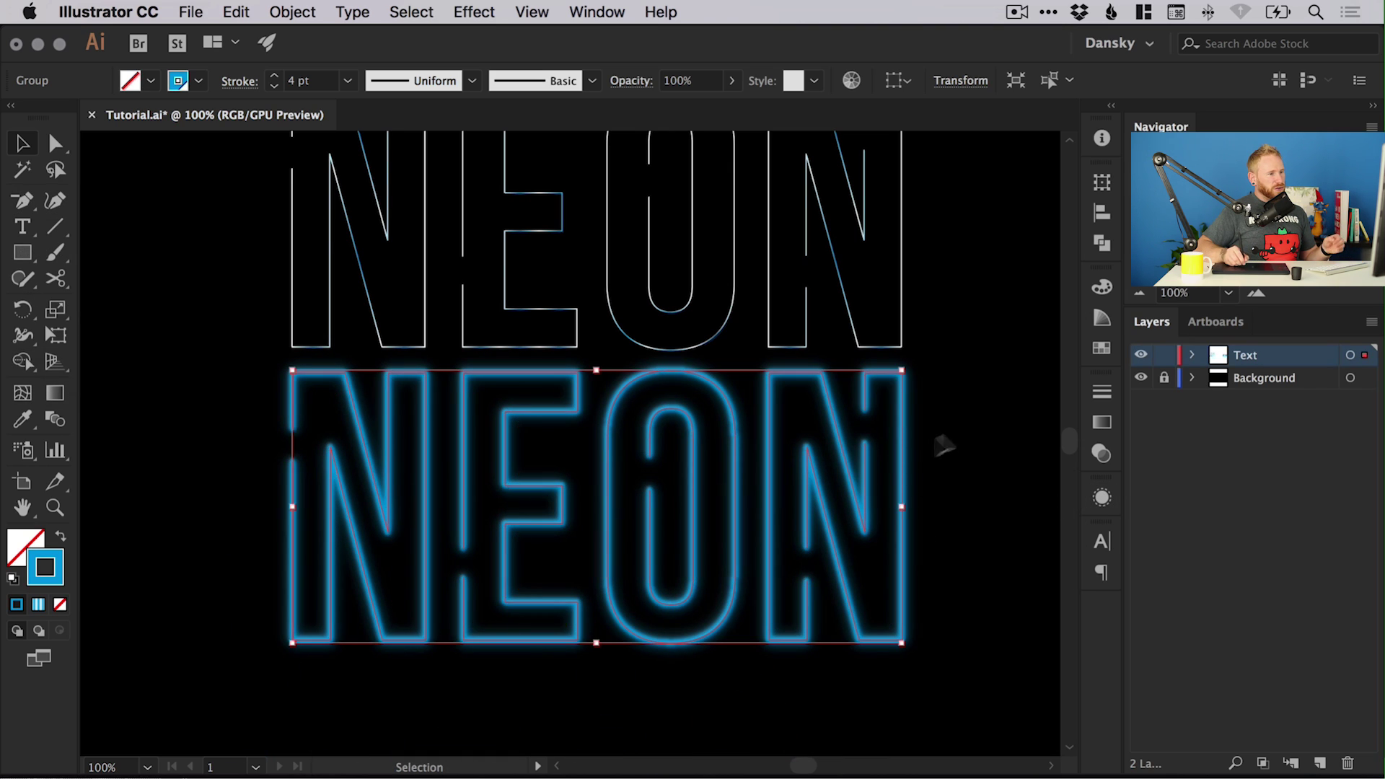
click(977, 432)
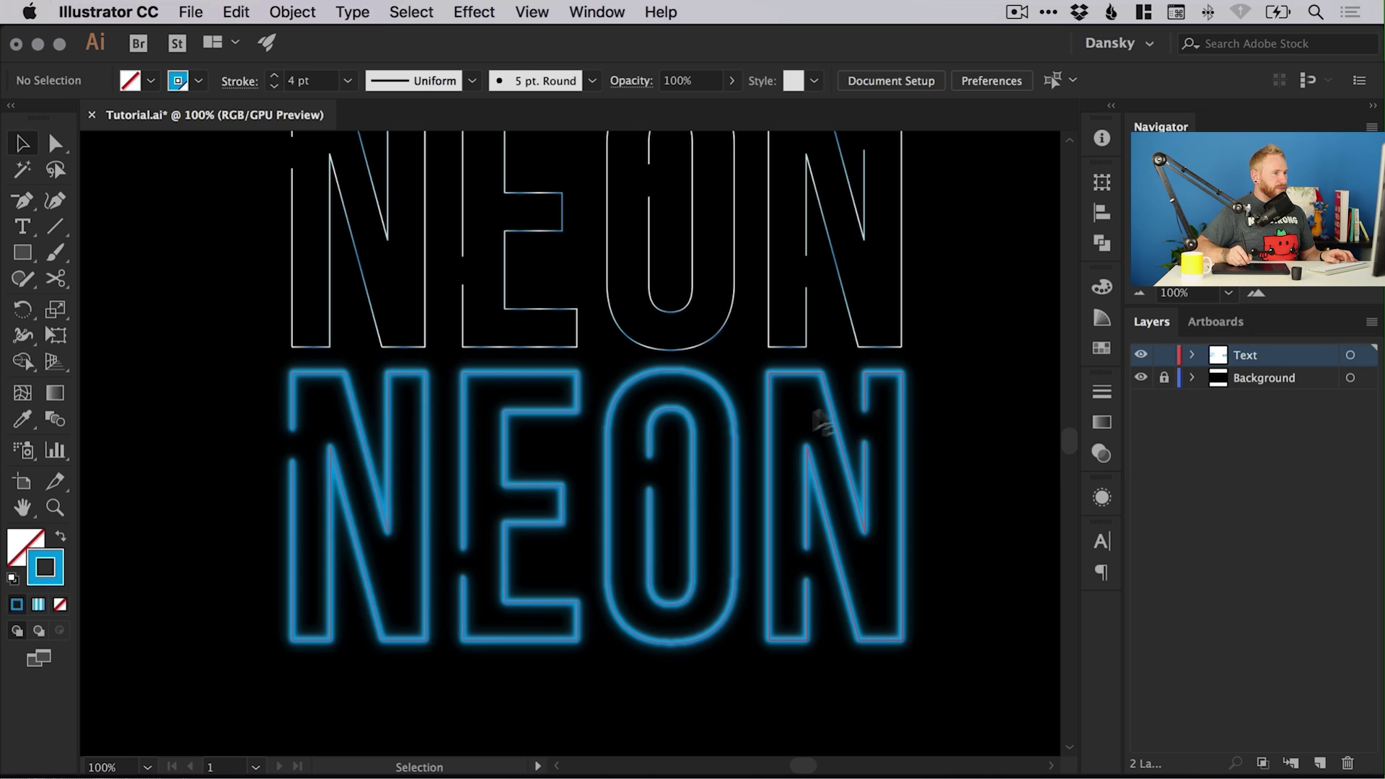
- Copy the glowing NEON group and paste the copy behind the original
click(806, 318)
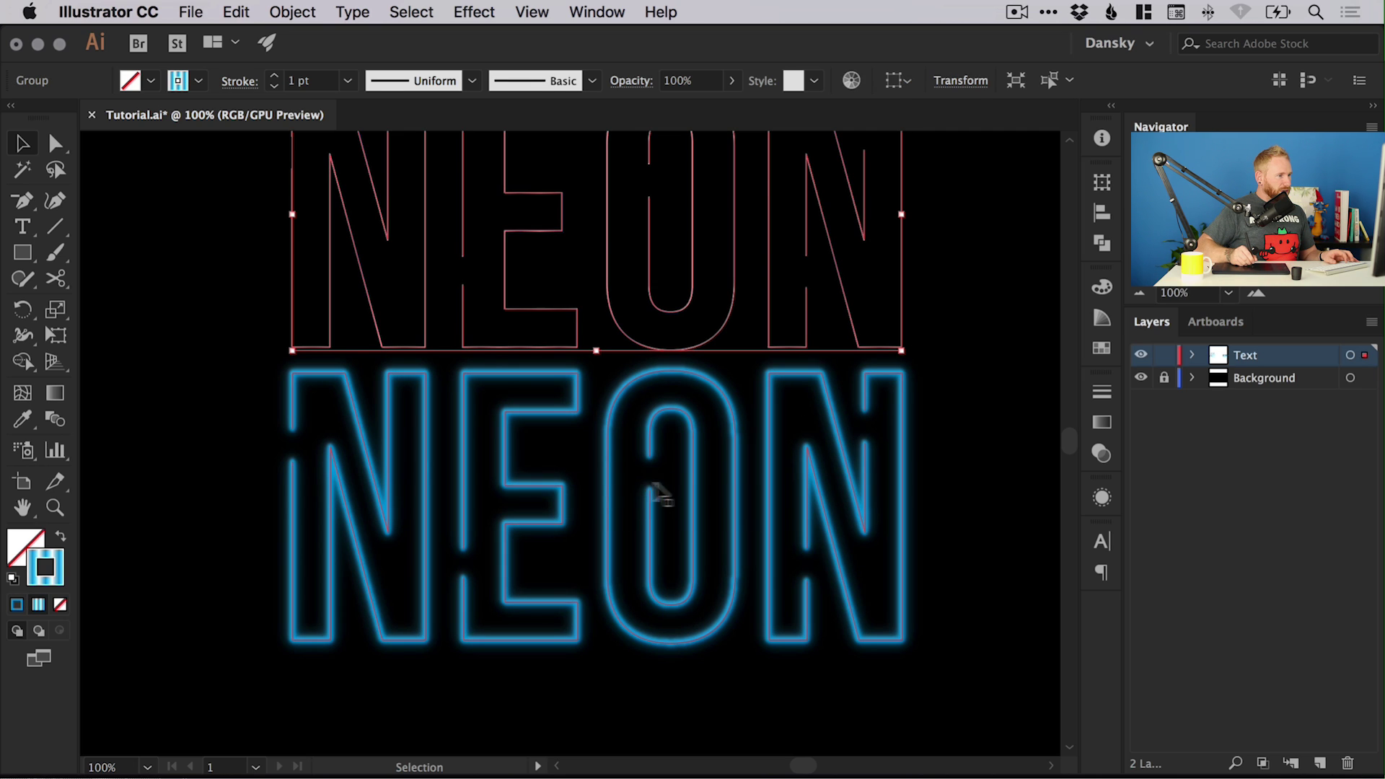
scroll(609, 495, down, 3)
scroll(609, 495, left, 2)
click(647, 495)
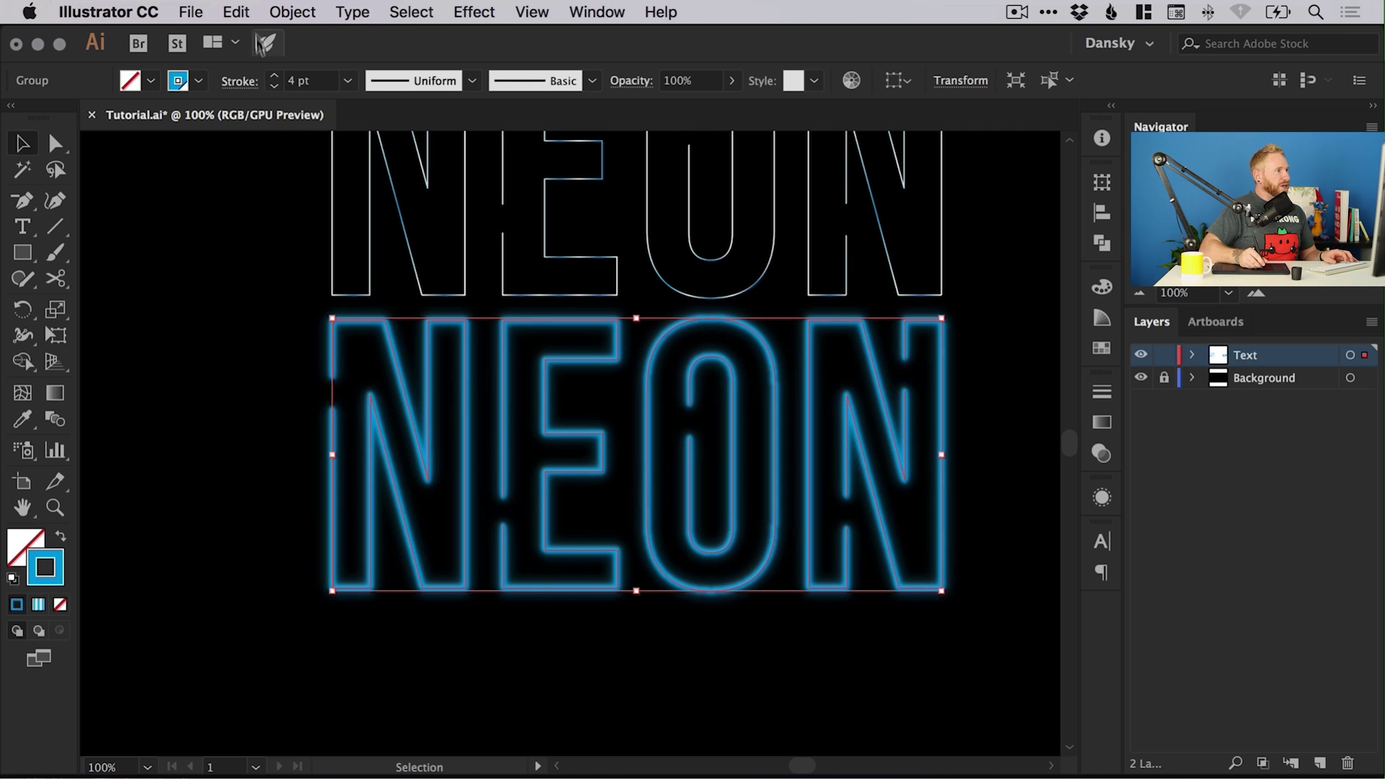
click(236, 12)
click(254, 113)
click(236, 12)
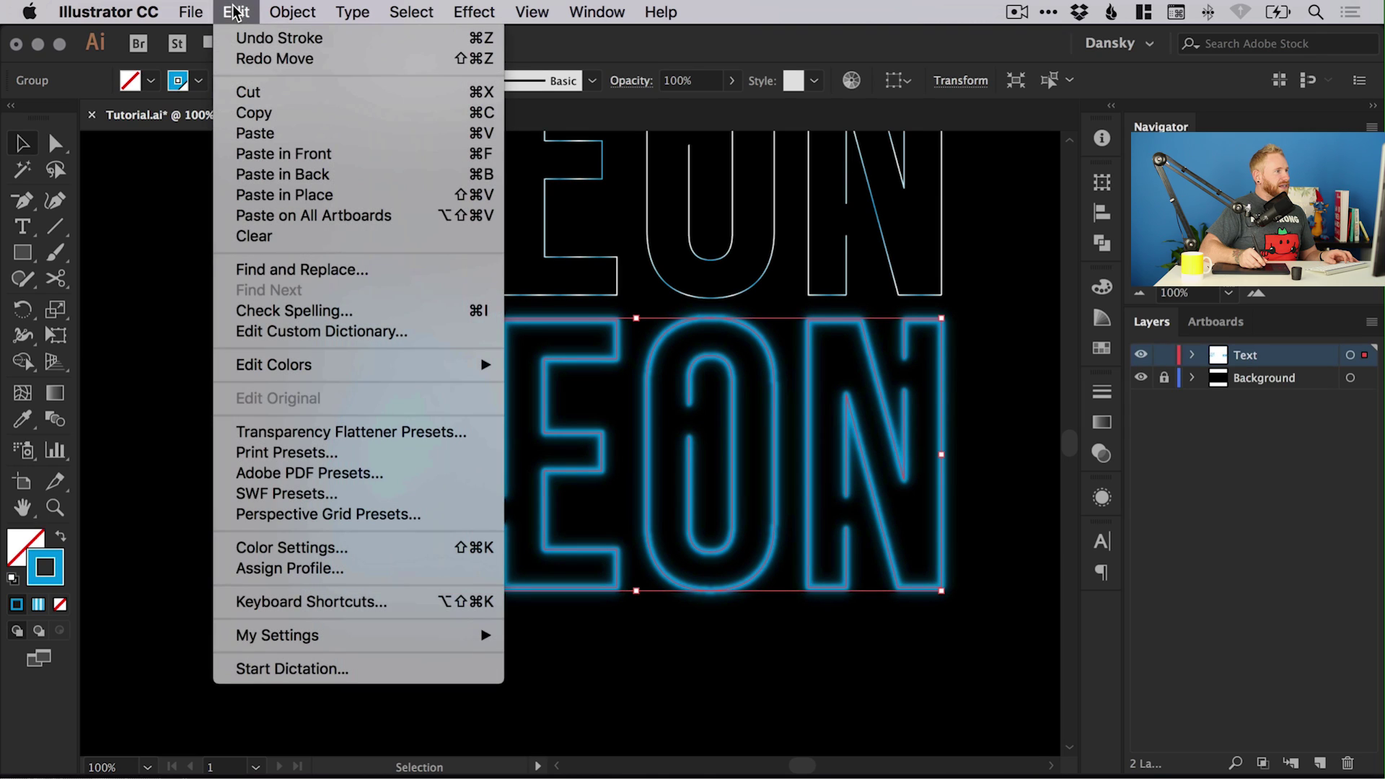
click(362, 177)
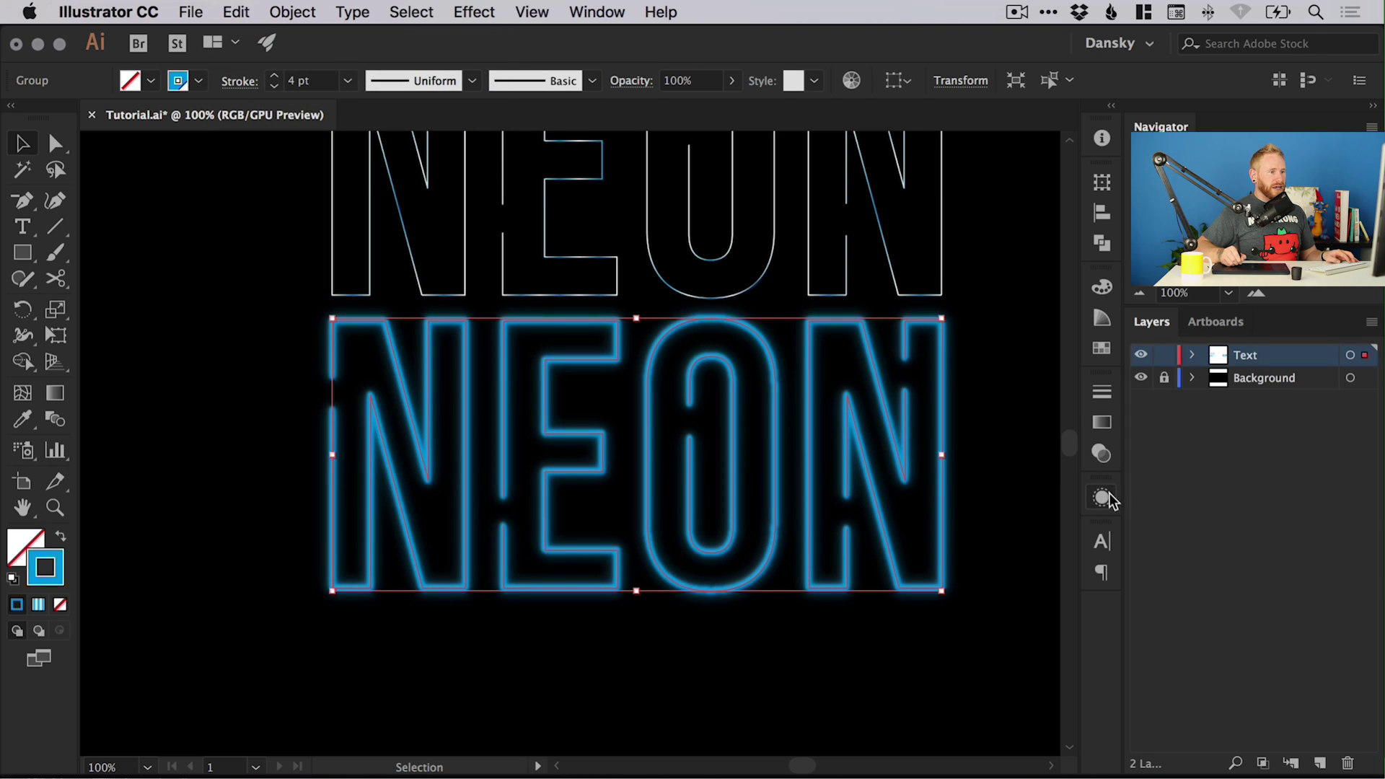
- Change the copy's Gaussian Blur radius to 10 pixels
click(1102, 497)
click(930, 577)
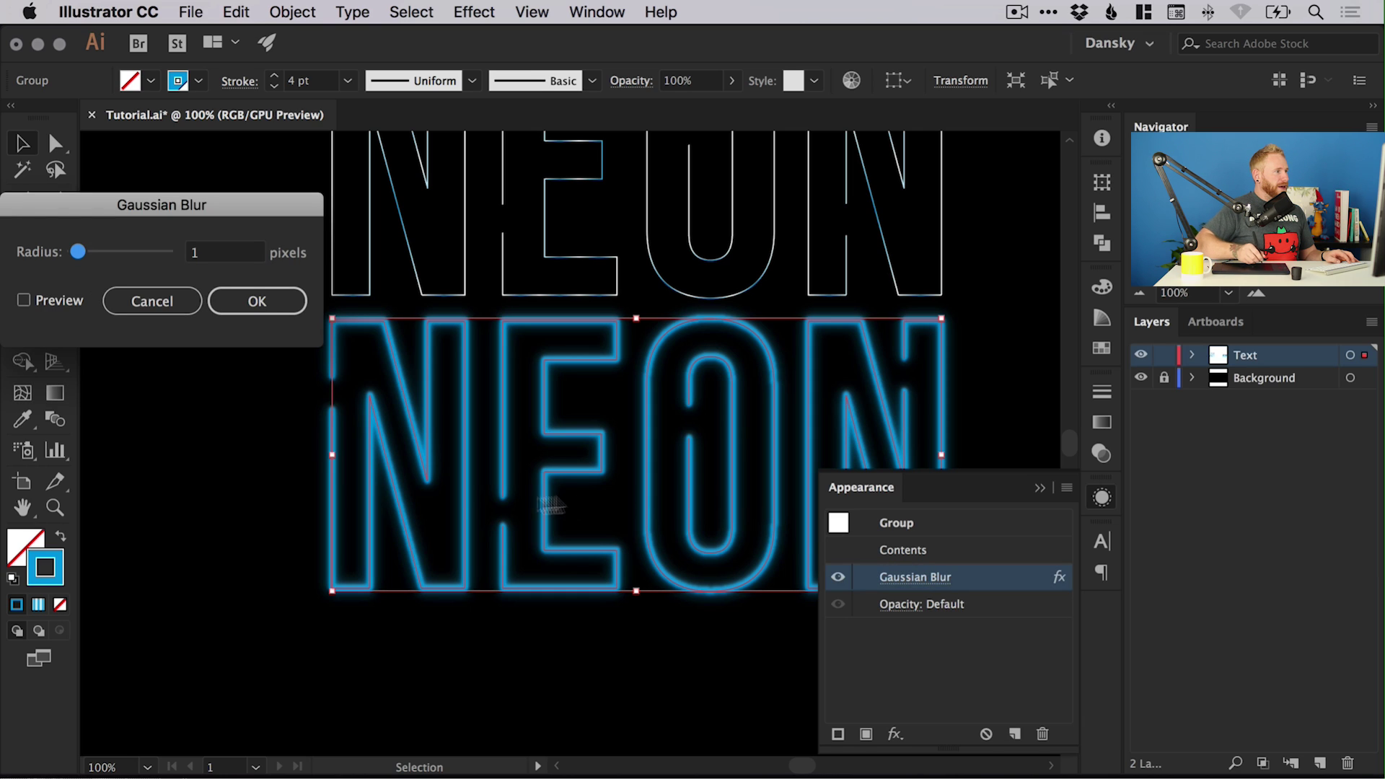
double_click(224, 252)
text(10)
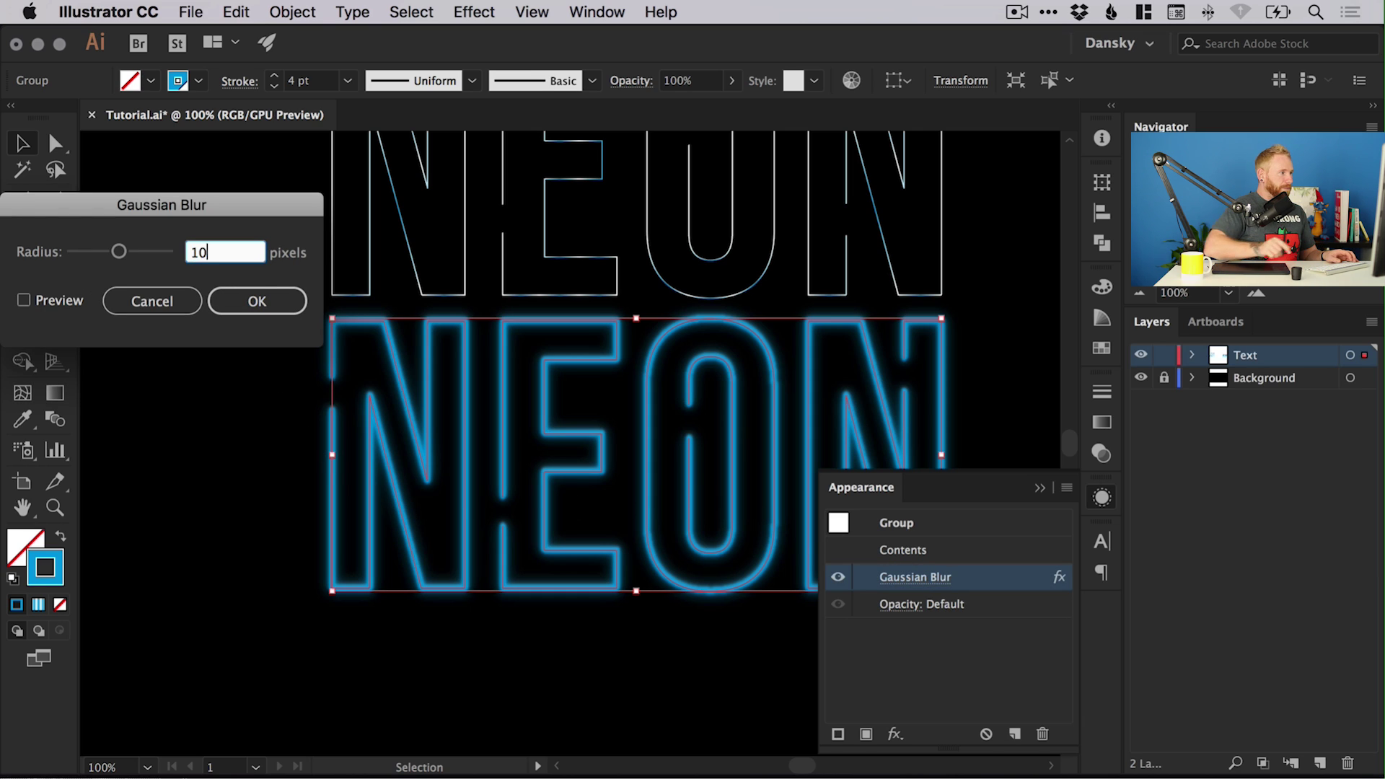
click(24, 300)
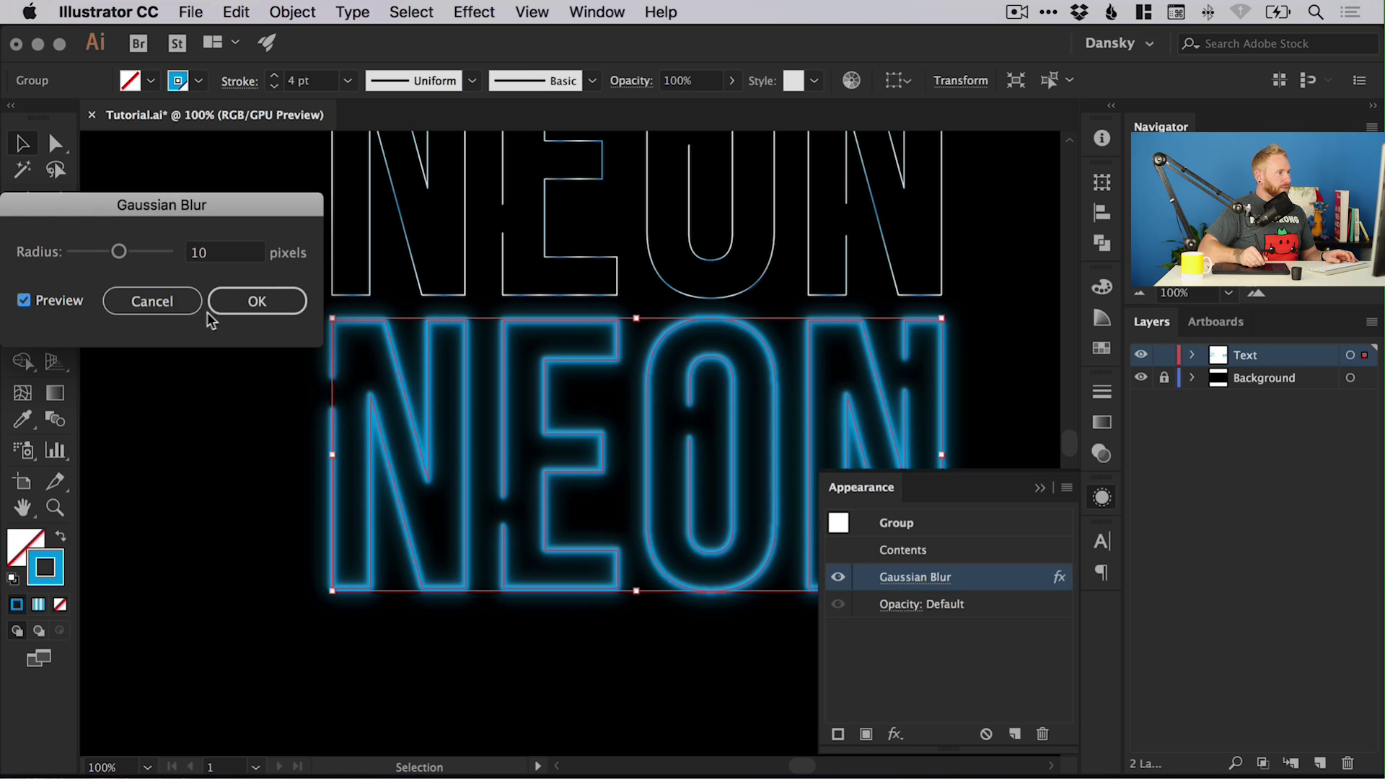
click(232, 300)
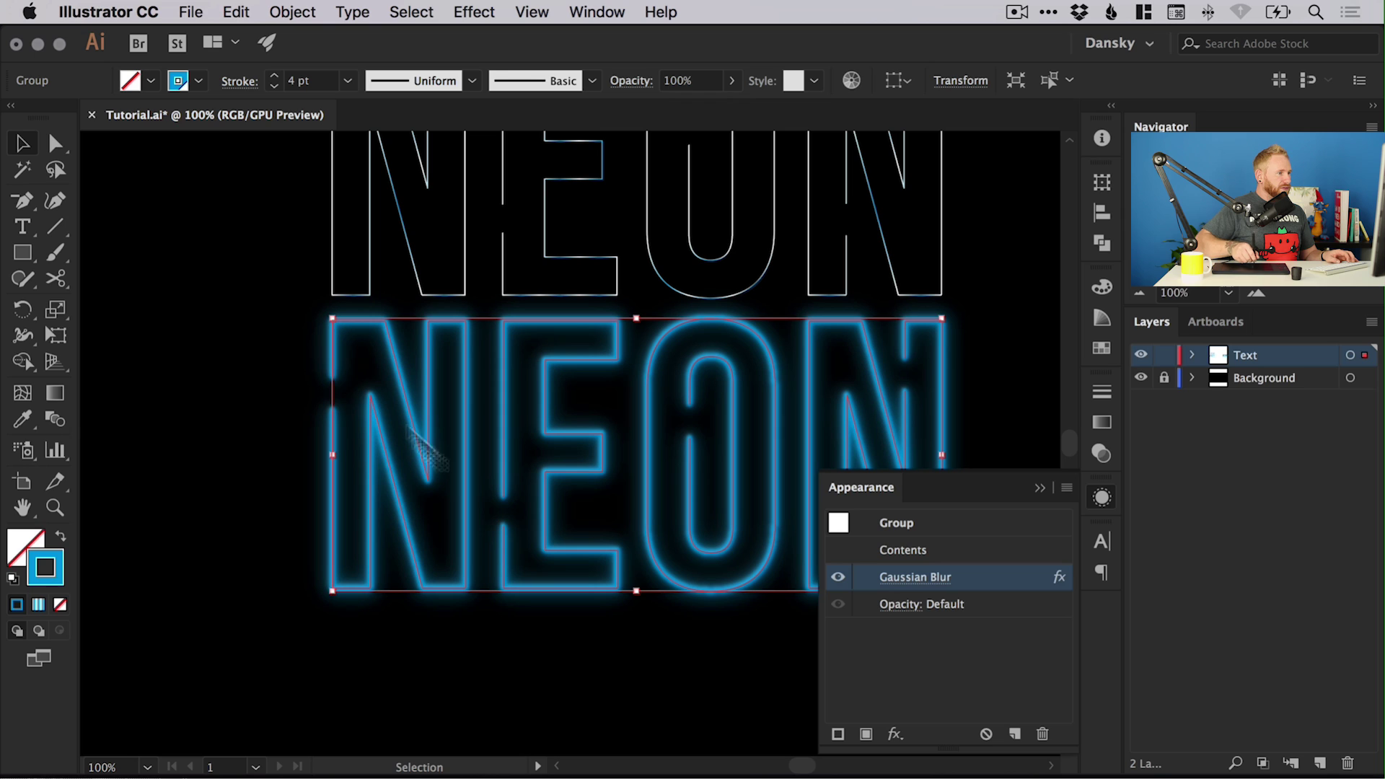
- Move the thin outlined NEON back down onto the blurred glow and zoom in
click(1103, 500)
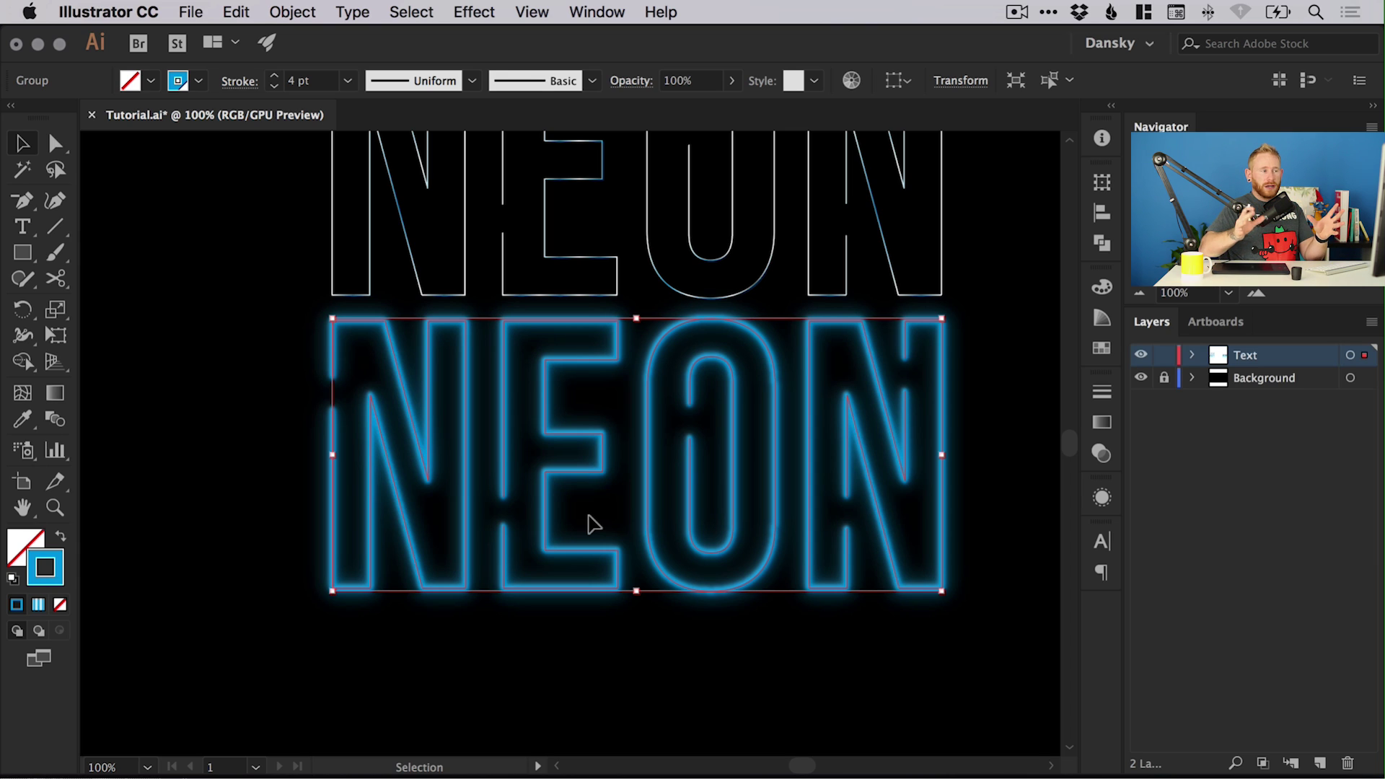
click(651, 265)
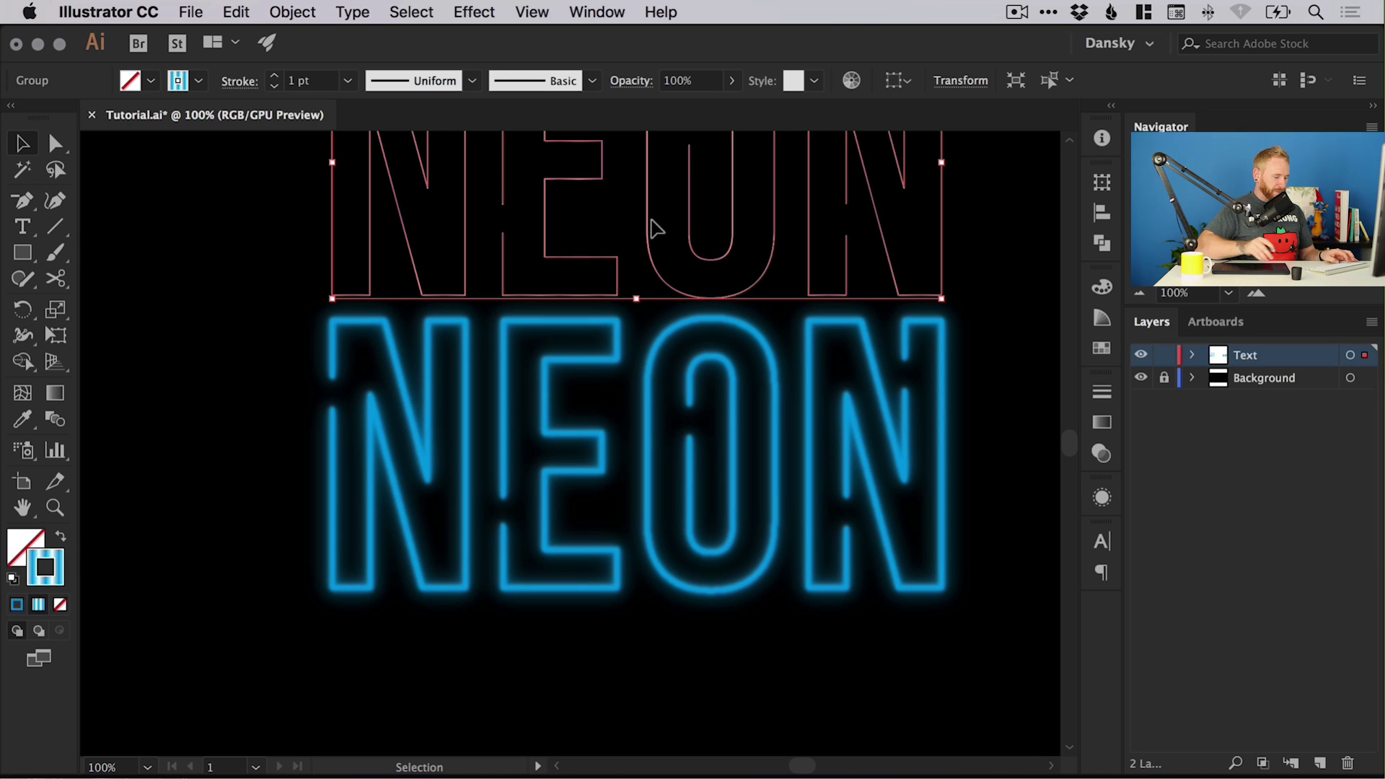
key(ctrl+z)
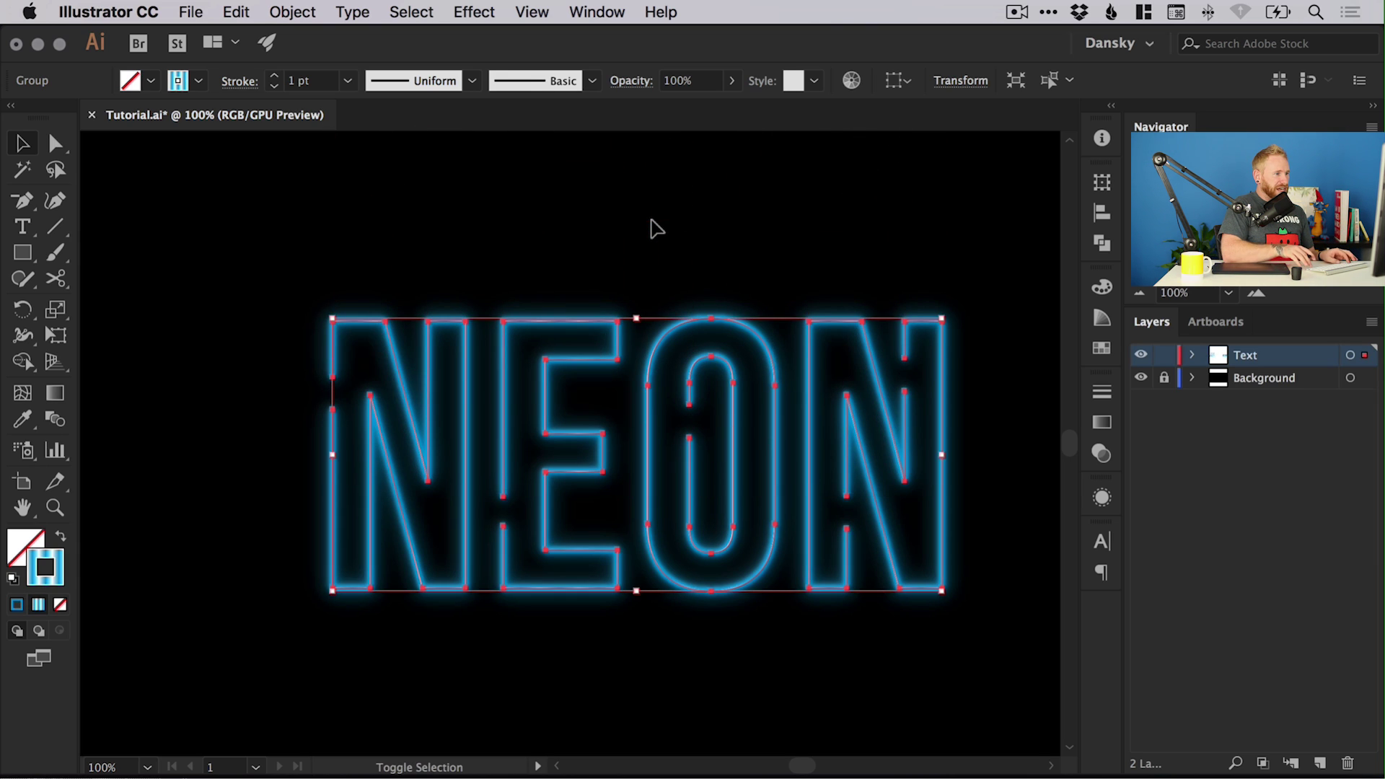
click(652, 229)
key(ctrl+plus)
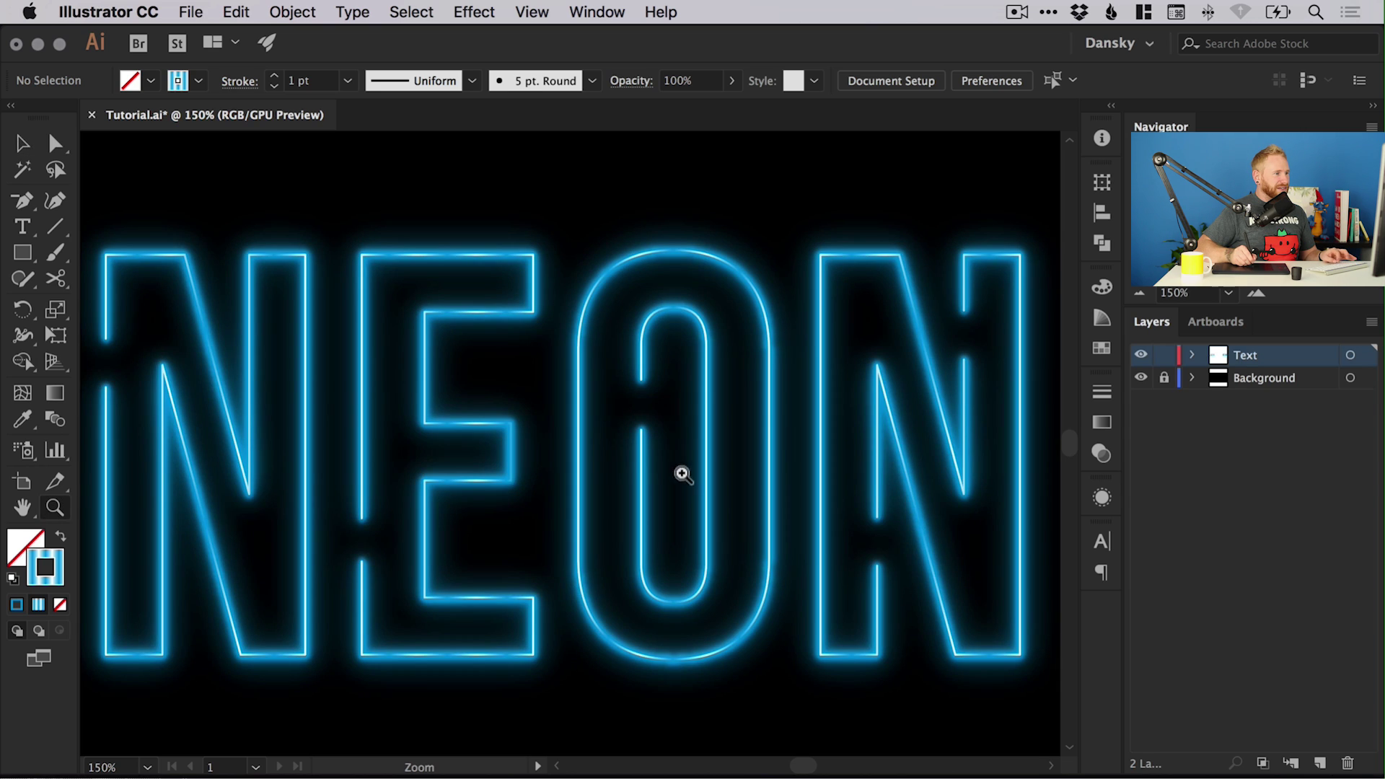
- Set the NEON outline group's stroke weight to 2 pt
click(638, 428)
click(1101, 395)
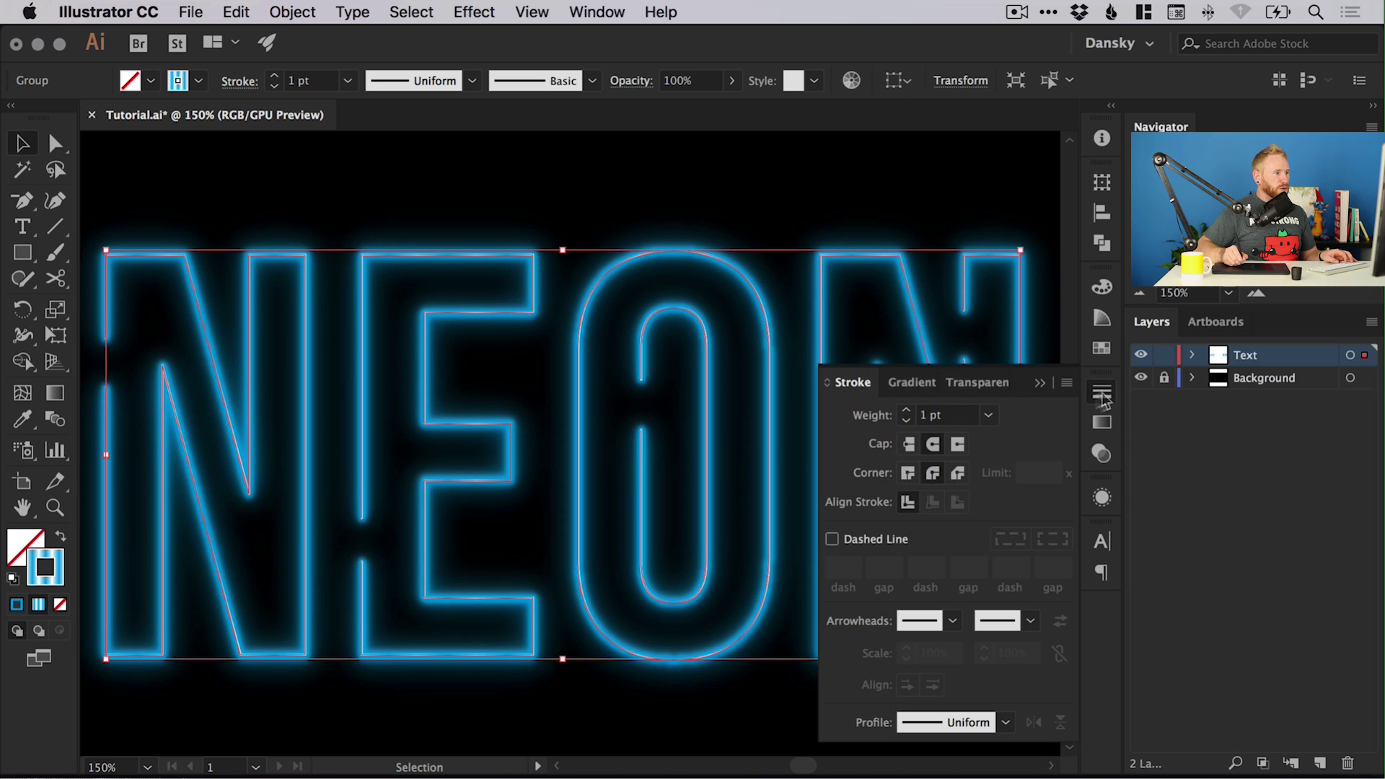
click(908, 413)
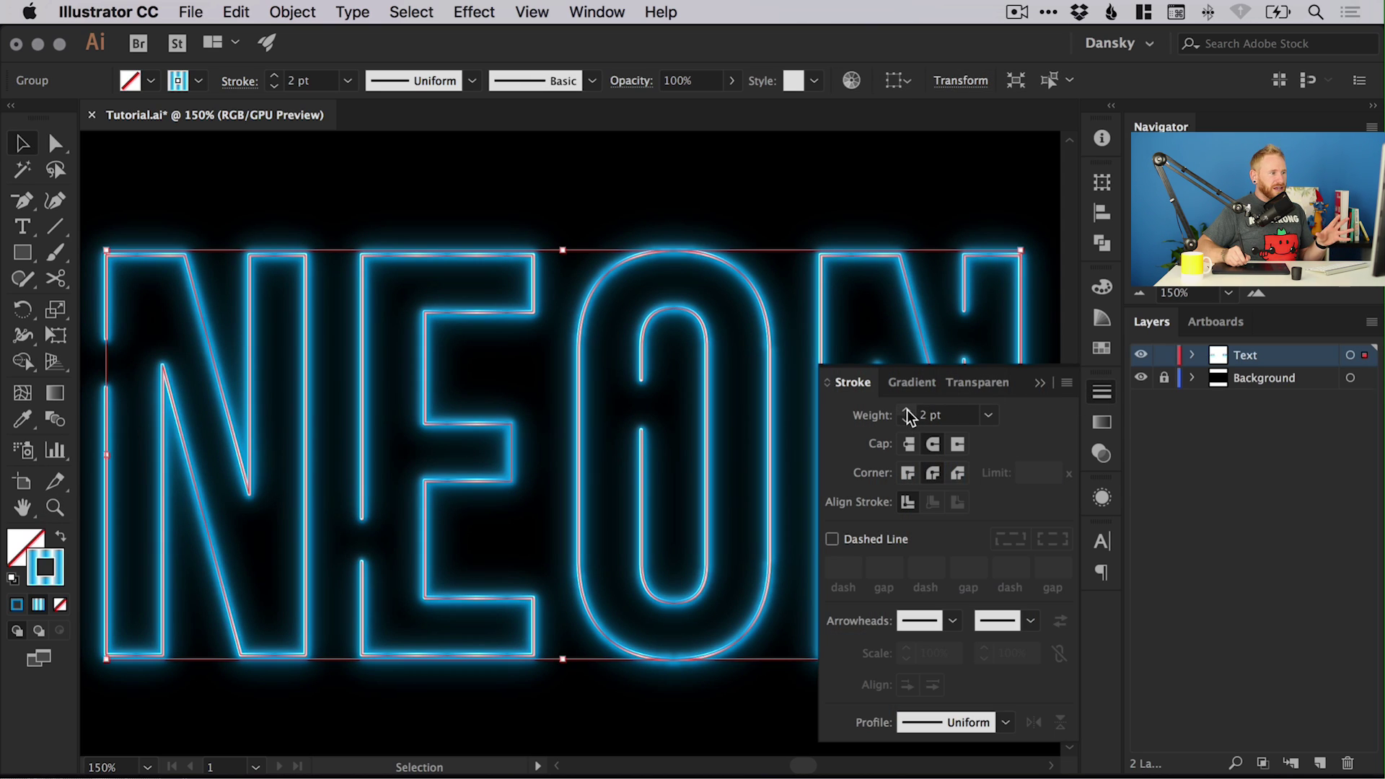
click(908, 411)
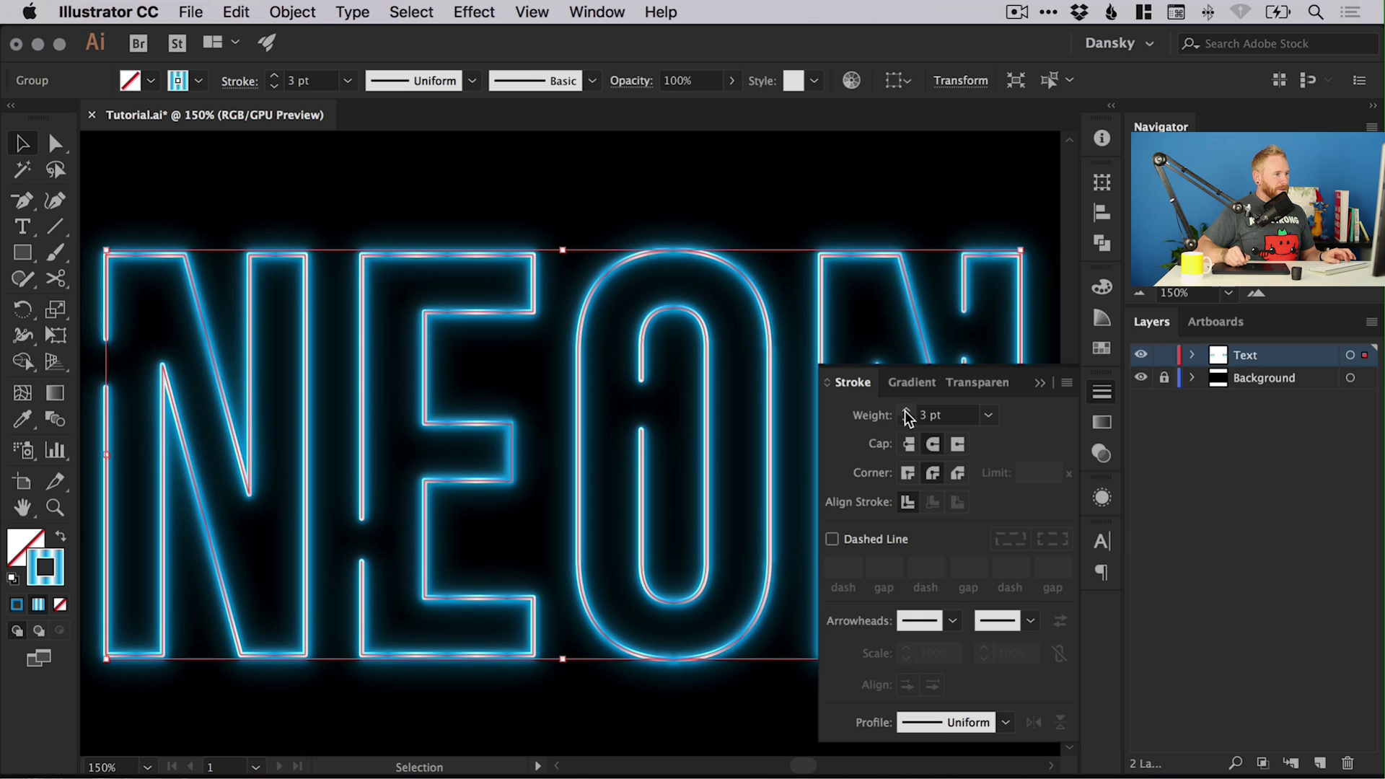
click(908, 421)
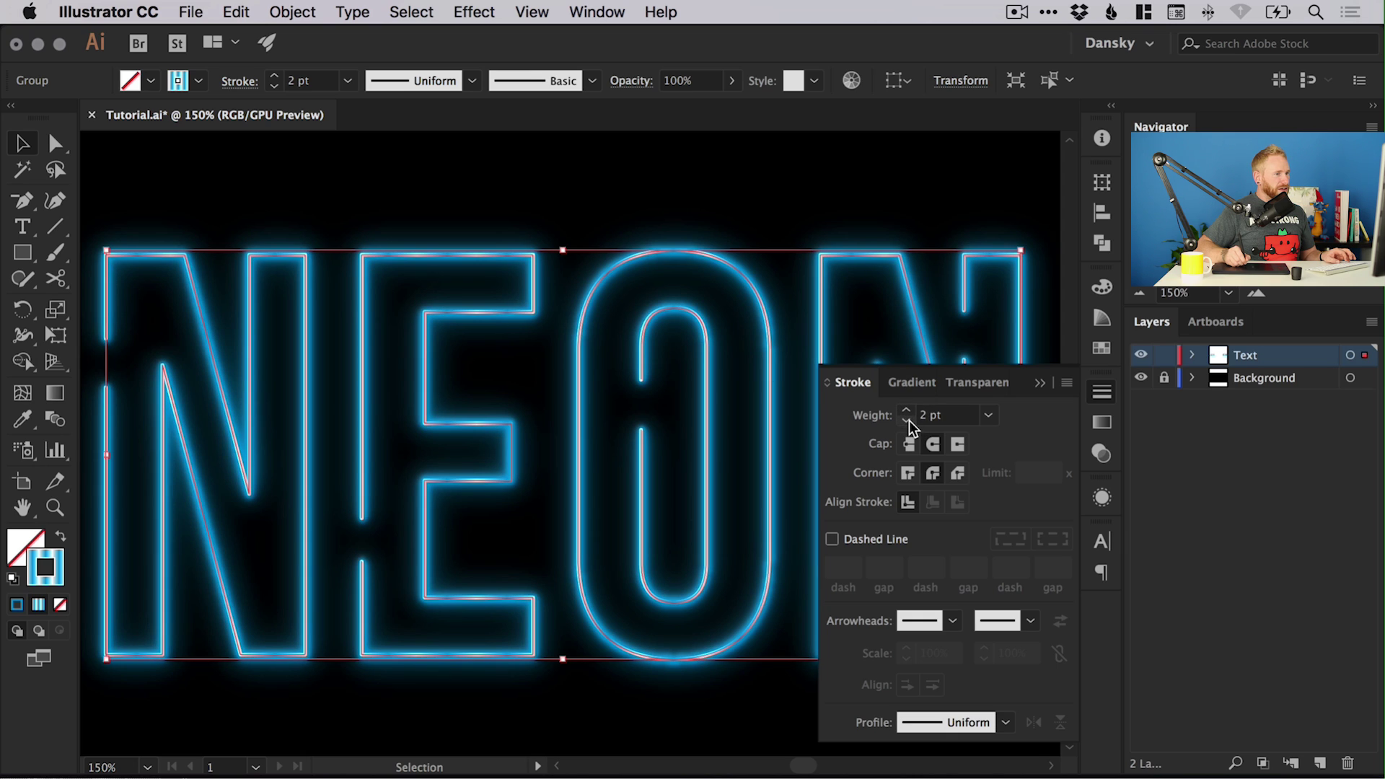
click(1103, 392)
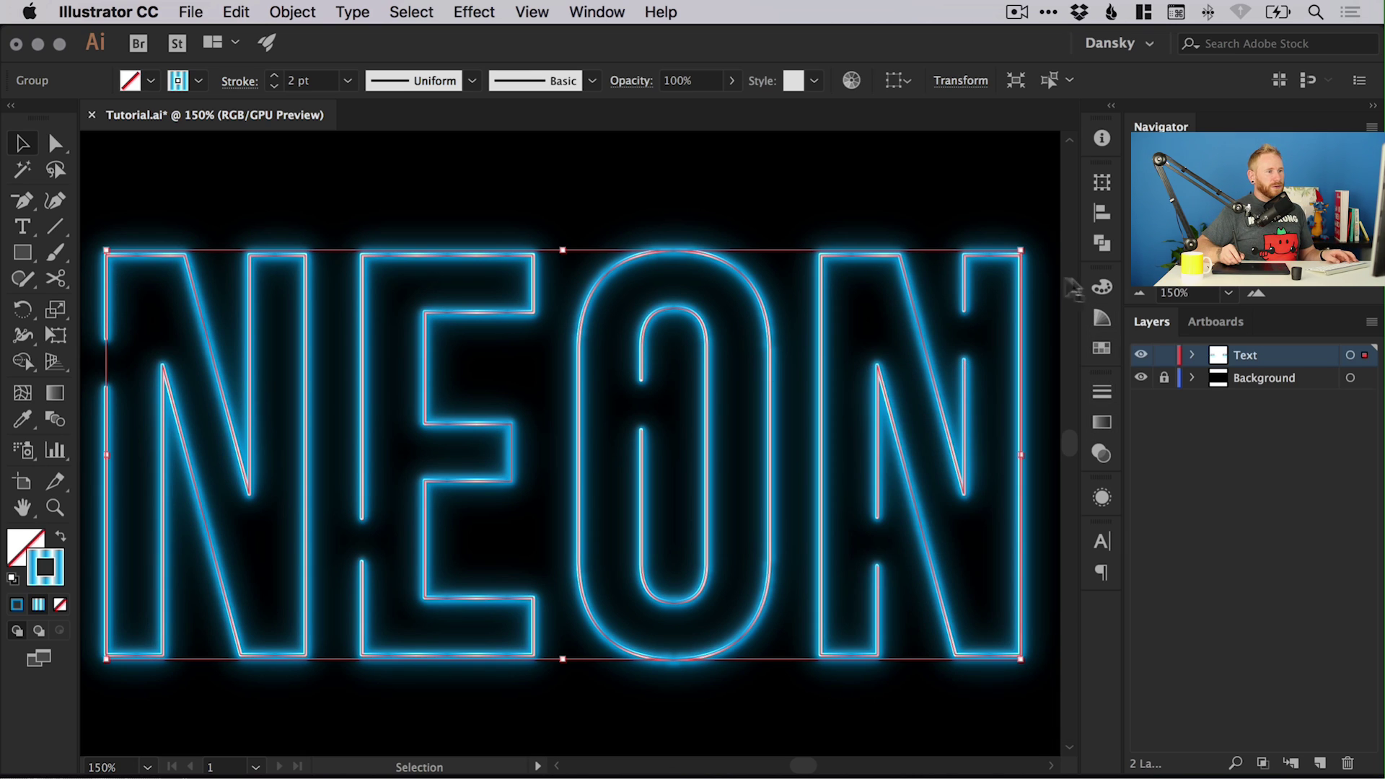
- Lower the outline's opacity in the Transparency panel so it blends into the glow
click(1106, 454)
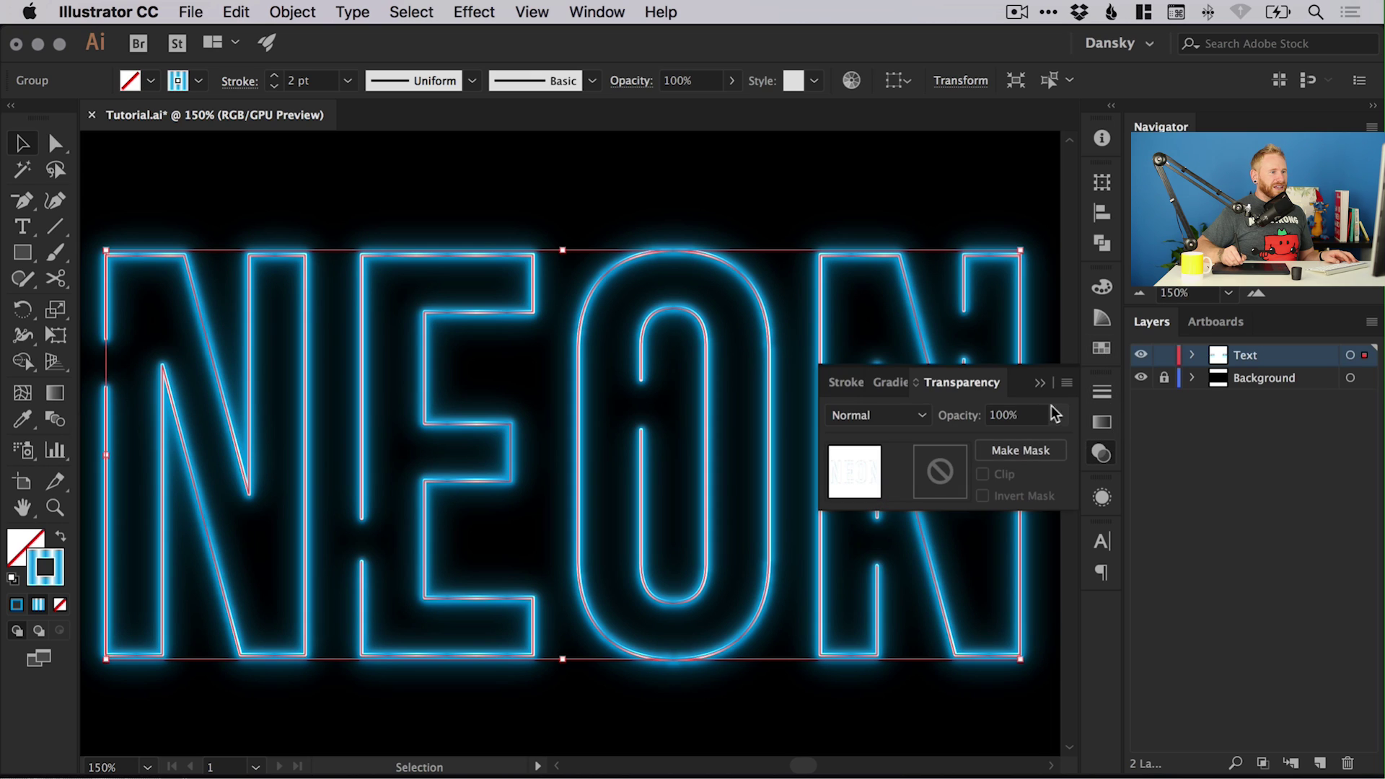
click(1057, 415)
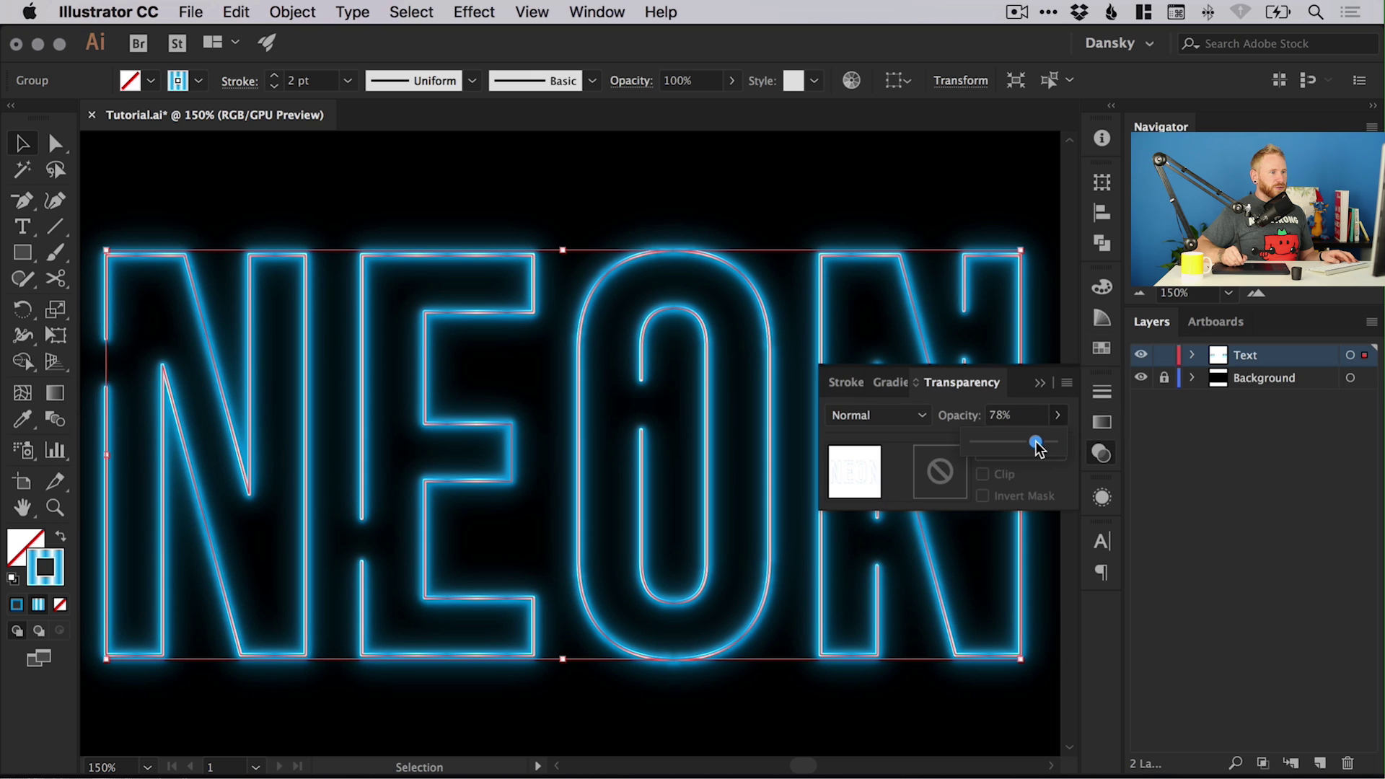
drag(1038, 447, 1025, 447)
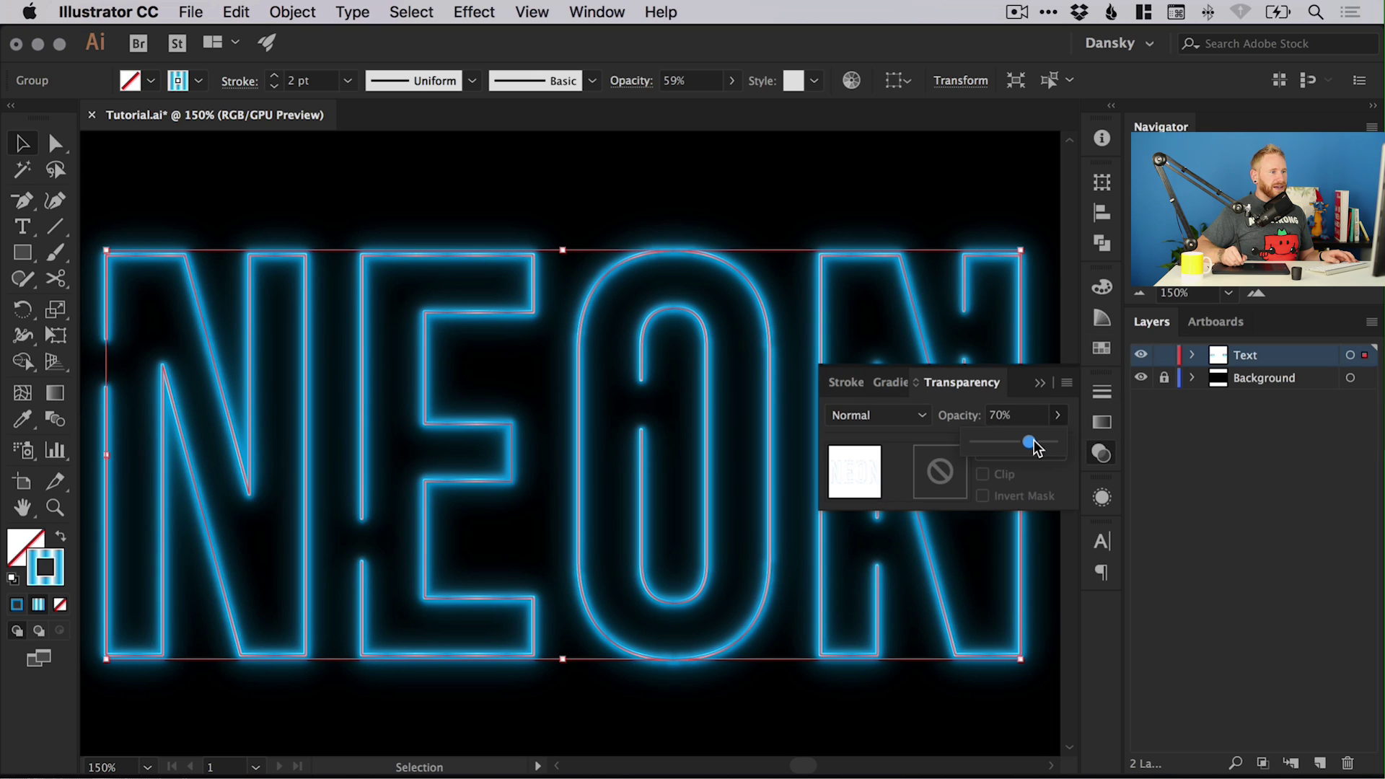
click(1101, 455)
click(931, 216)
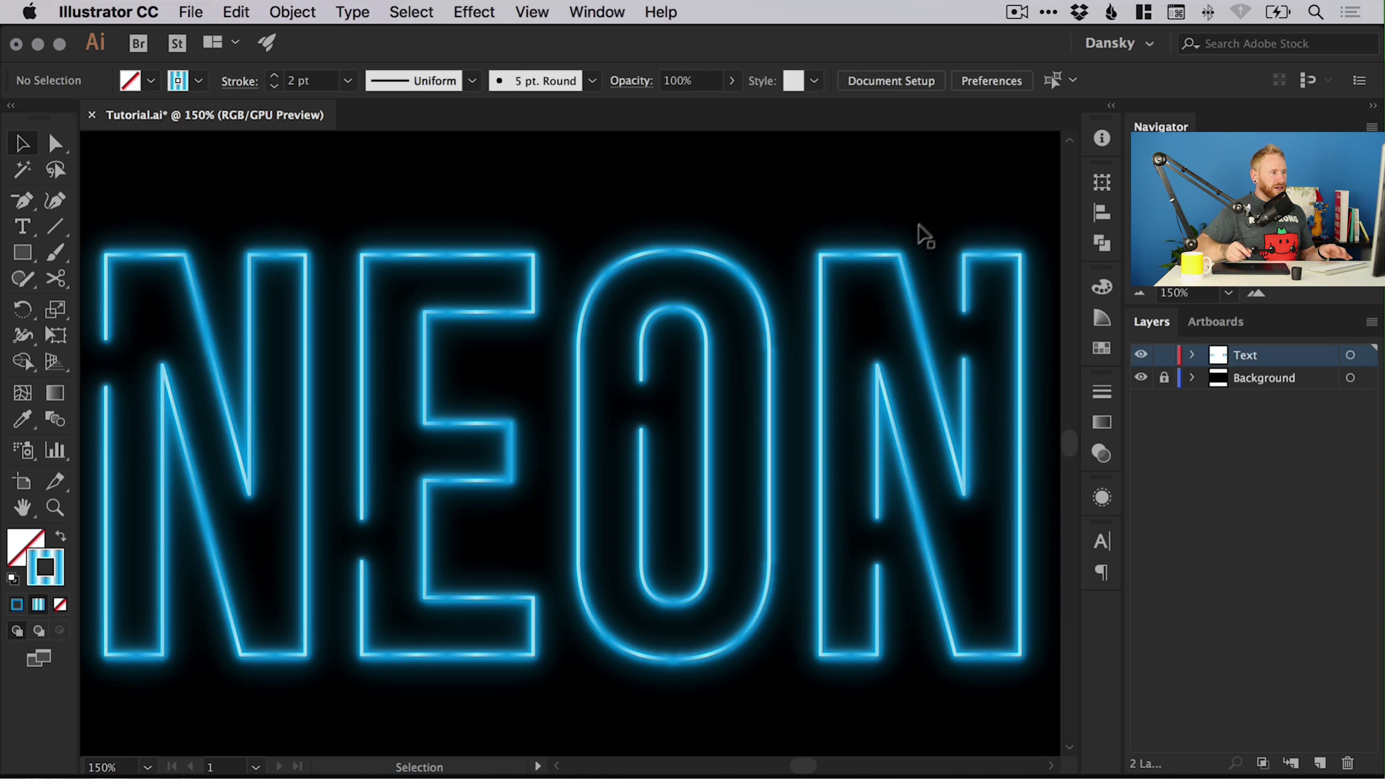